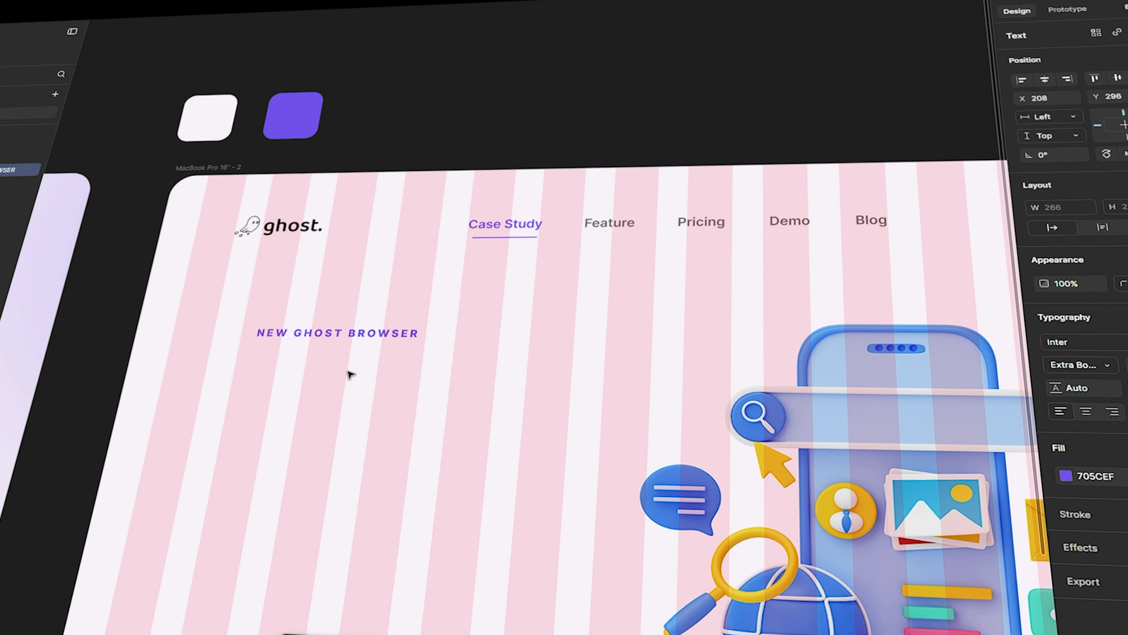
- Add a MacBook Pro 16" frame beside the first frame and align the two
click(342, 334)
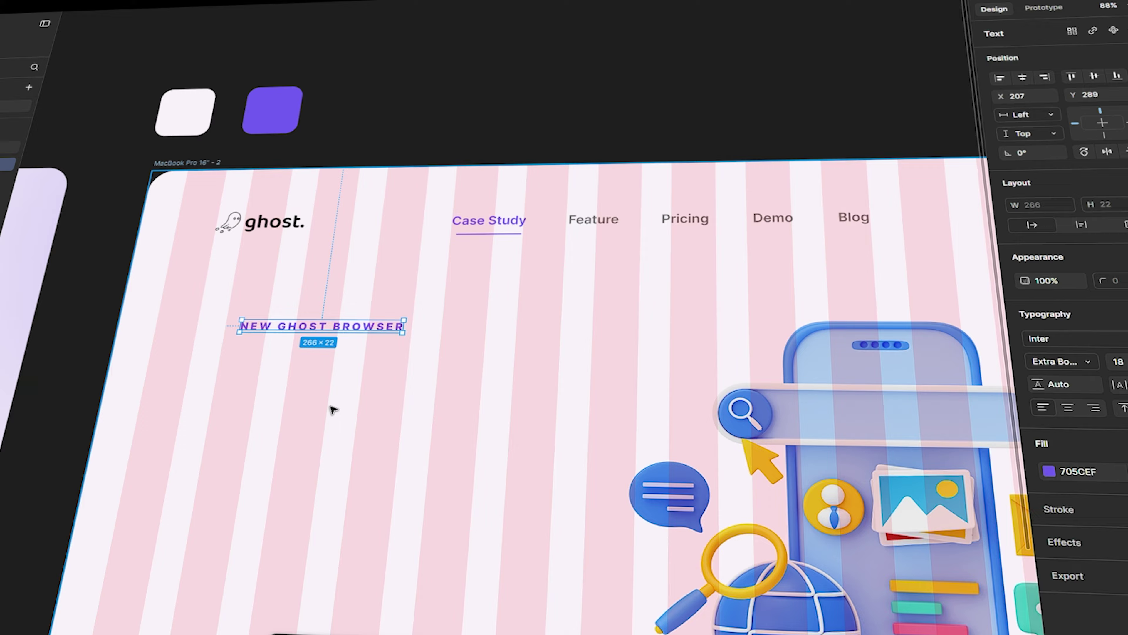
scroll(338, 333, up, 10)
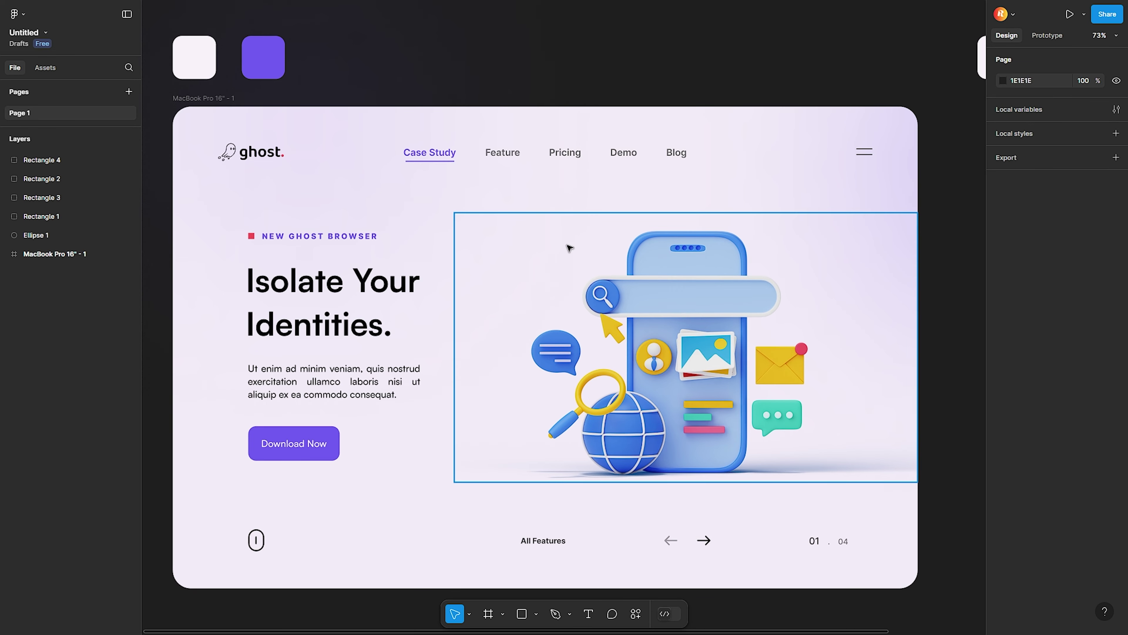
scroll(564, 245, down, 5)
drag(892, 291, 711, 285)
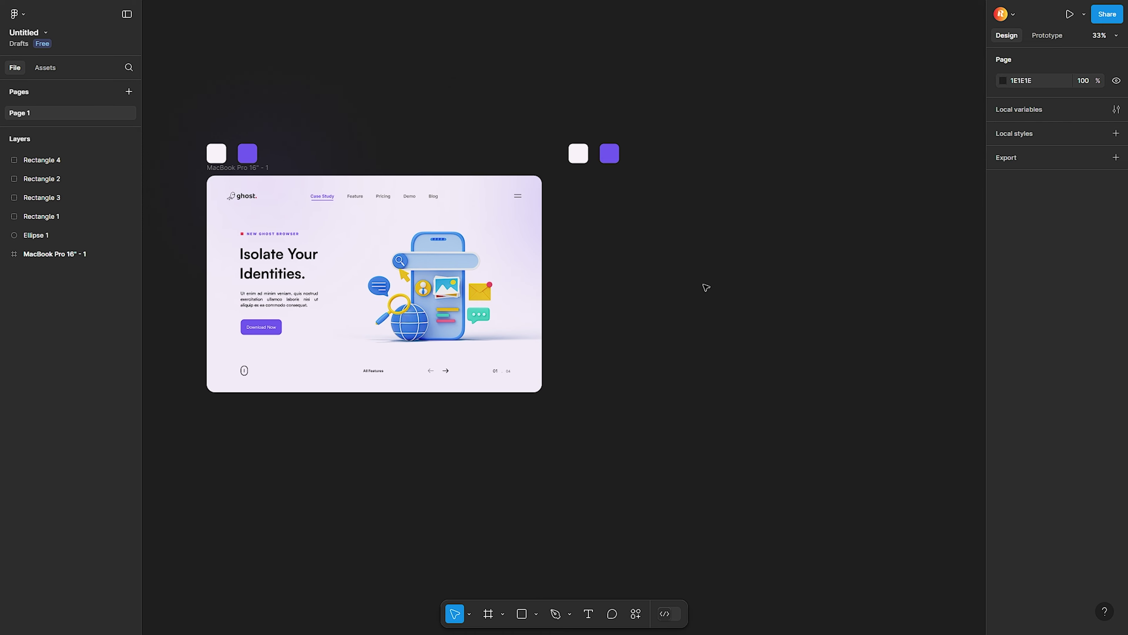
key(f)
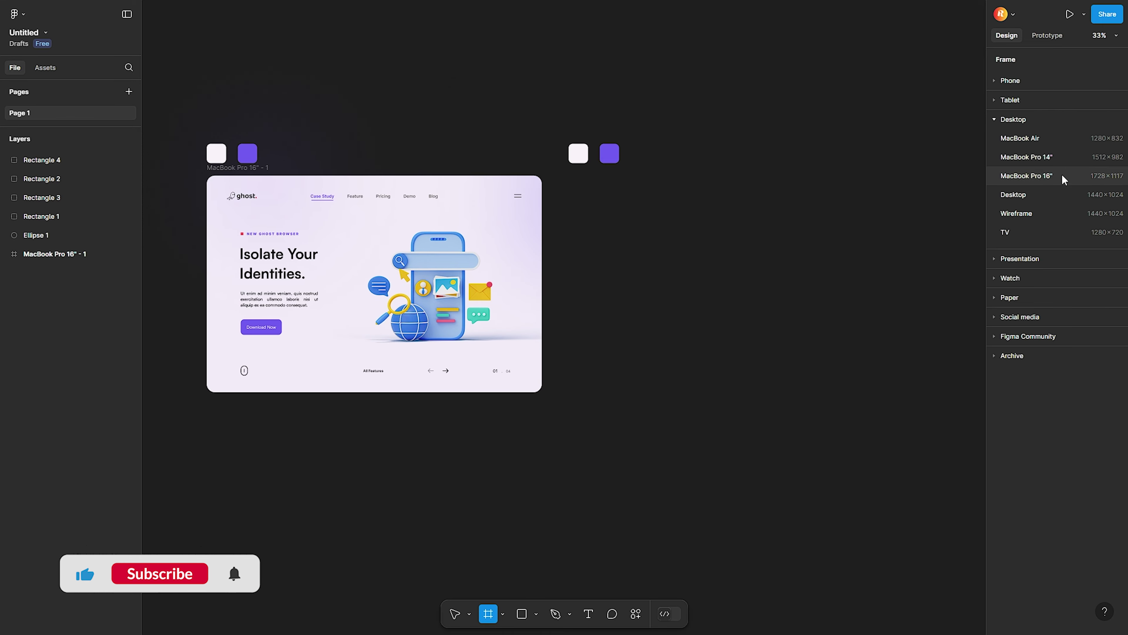
click(1063, 176)
drag(705, 357, 733, 323)
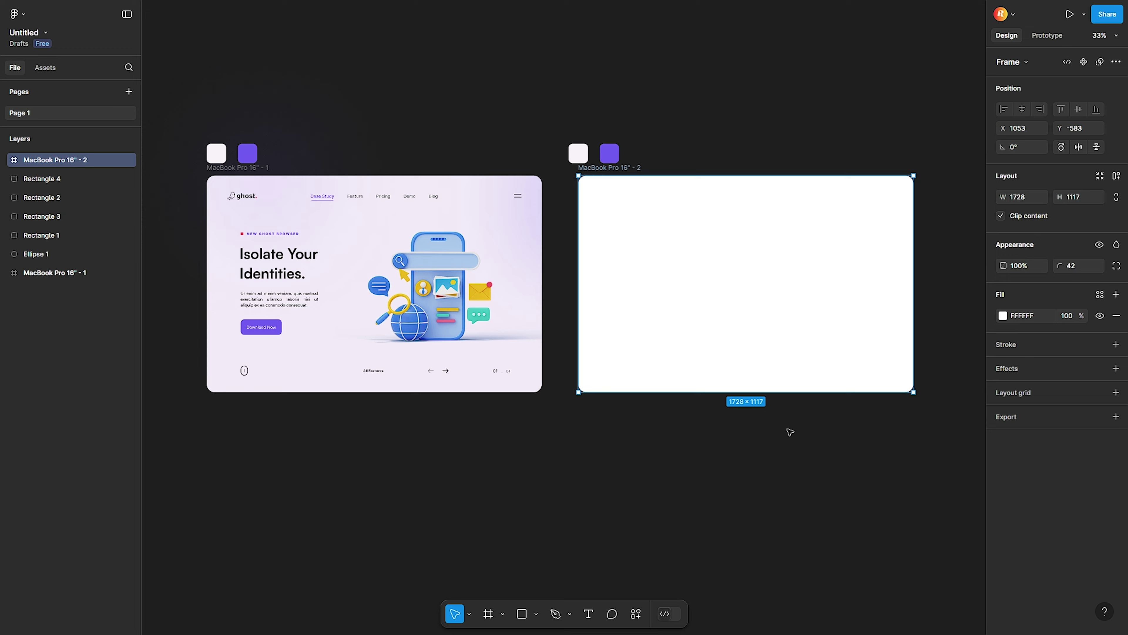
click(740, 500)
click(686, 272)
drag(667, 254, 657, 254)
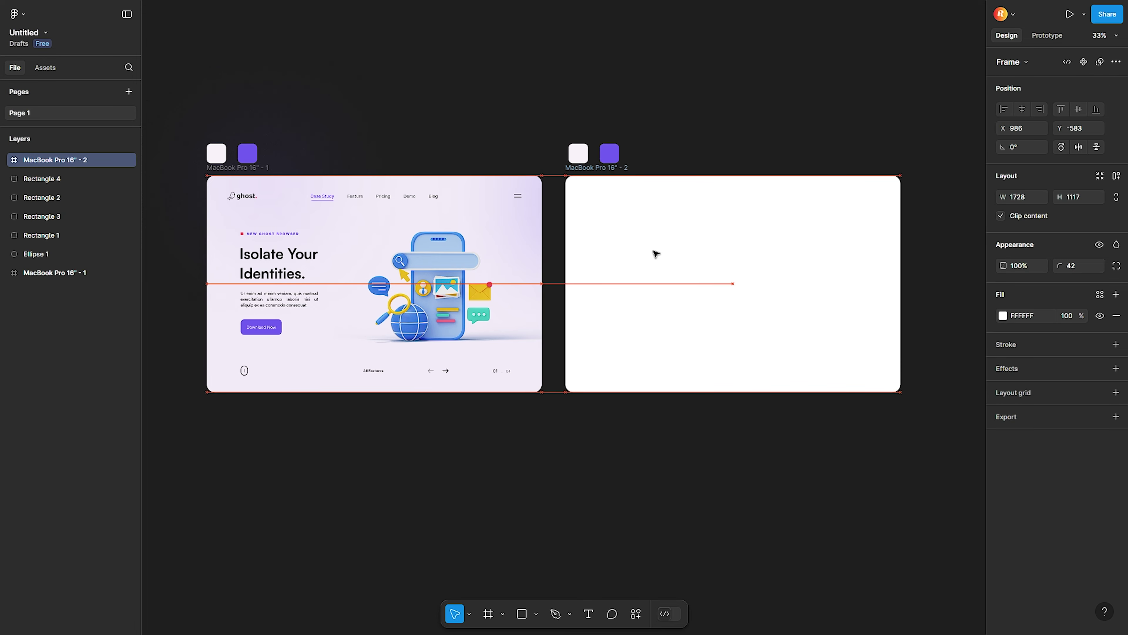
- Fill the second frame with light lavender F8F3F9, sampled from the swatch
click(573, 153)
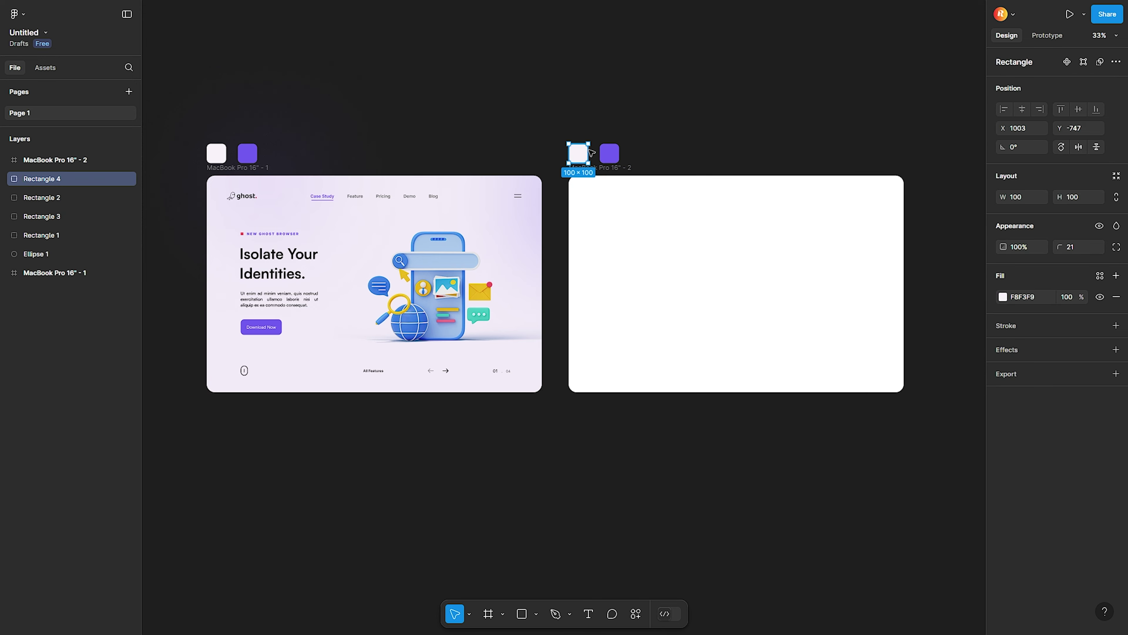
key(Escape)
click(616, 173)
click(1003, 317)
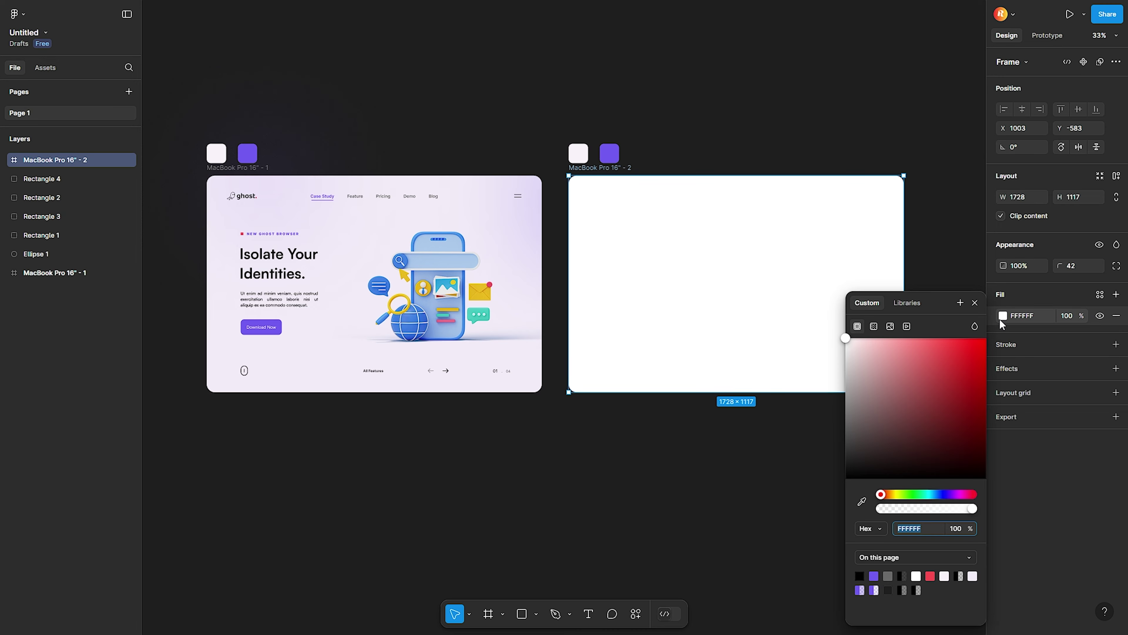
click(862, 501)
click(578, 153)
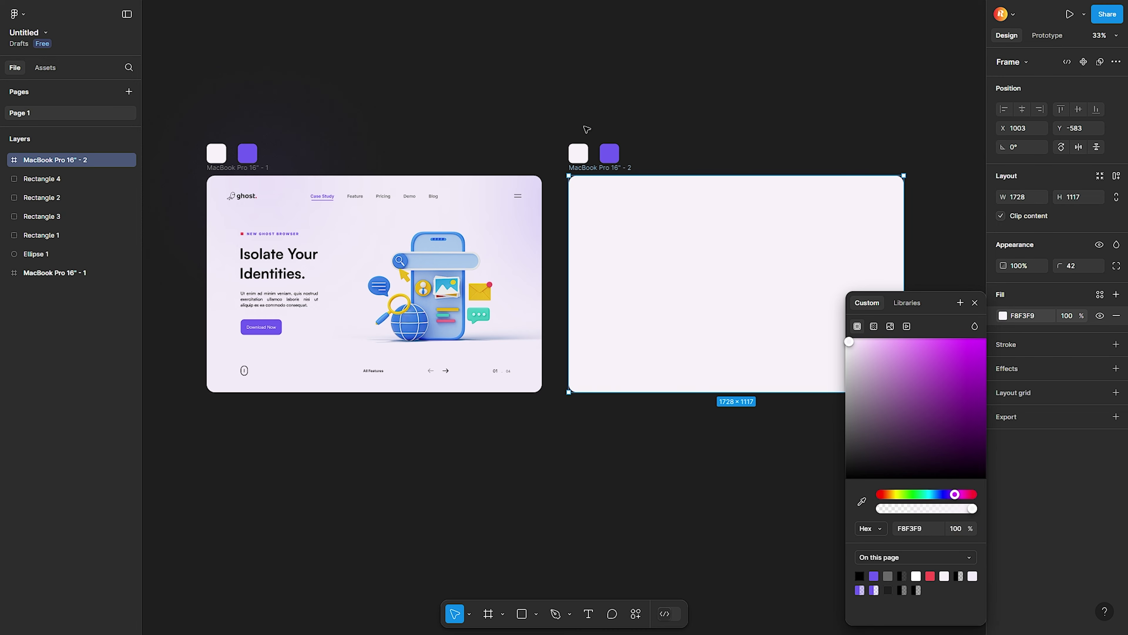
key(Escape)
key(Escape)
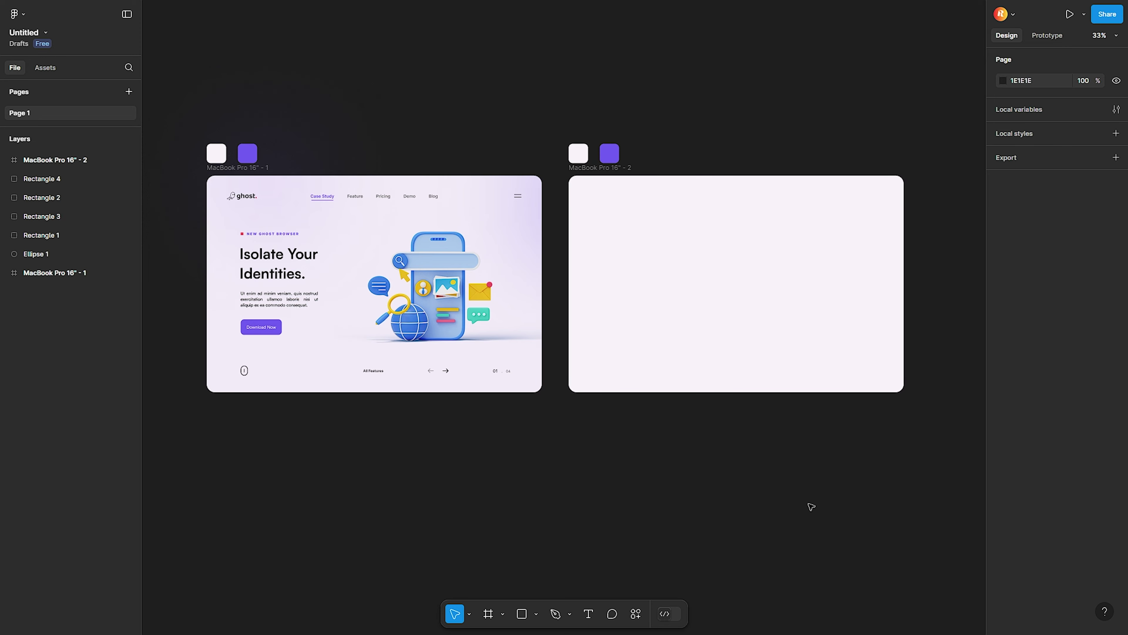
- Add a Columns layout grid with a count of 14 to the second frame
click(617, 180)
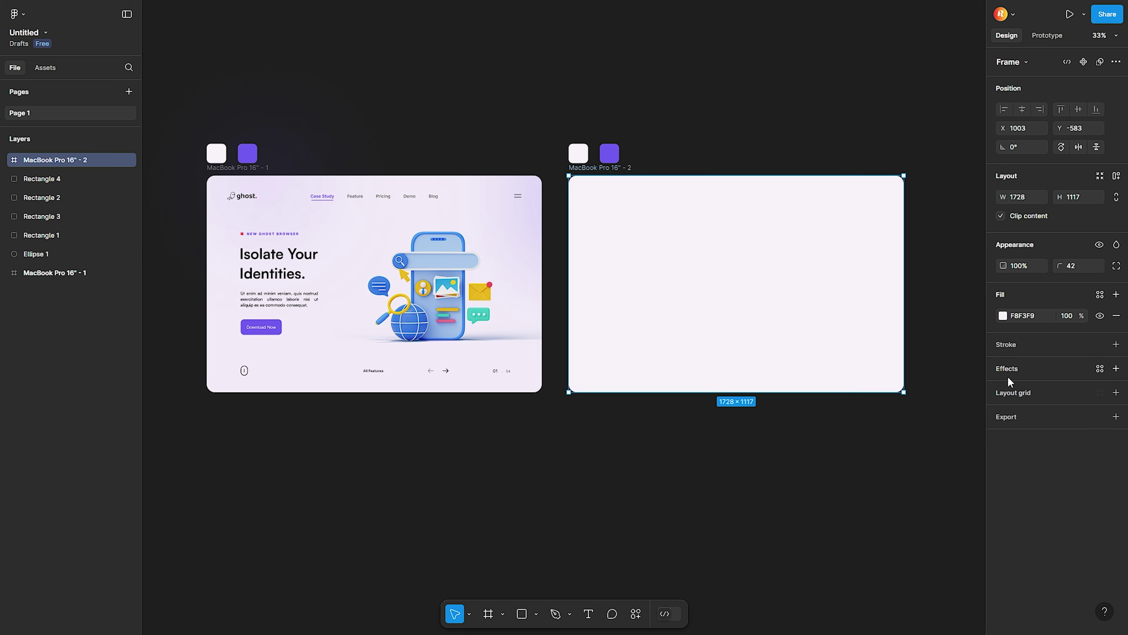
click(1116, 393)
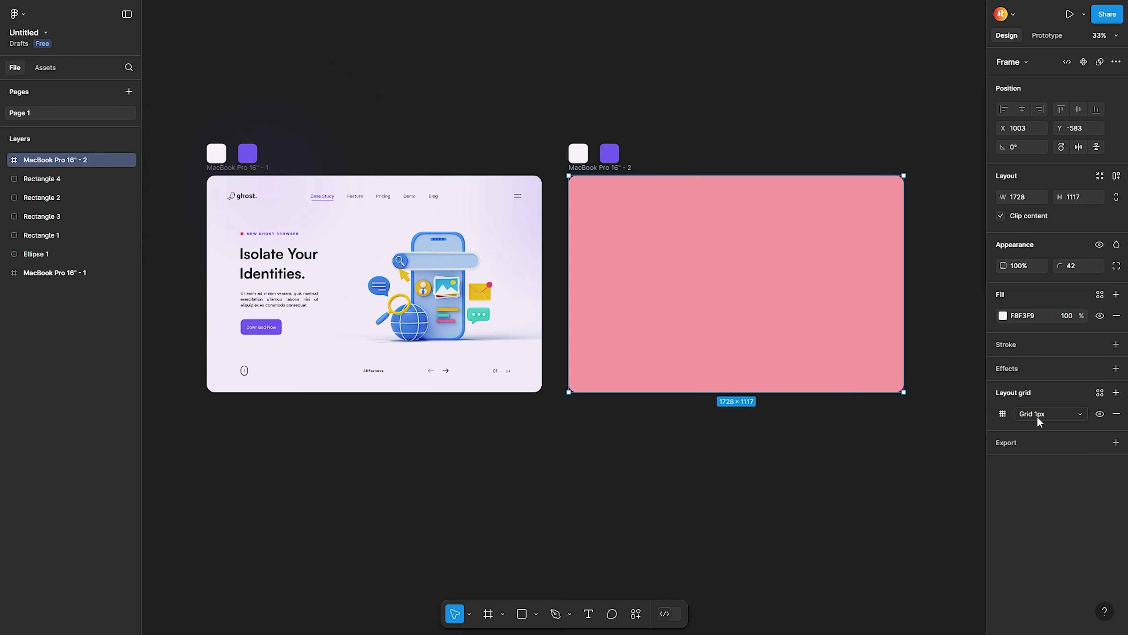
click(1002, 414)
click(897, 422)
click(885, 429)
text(1)
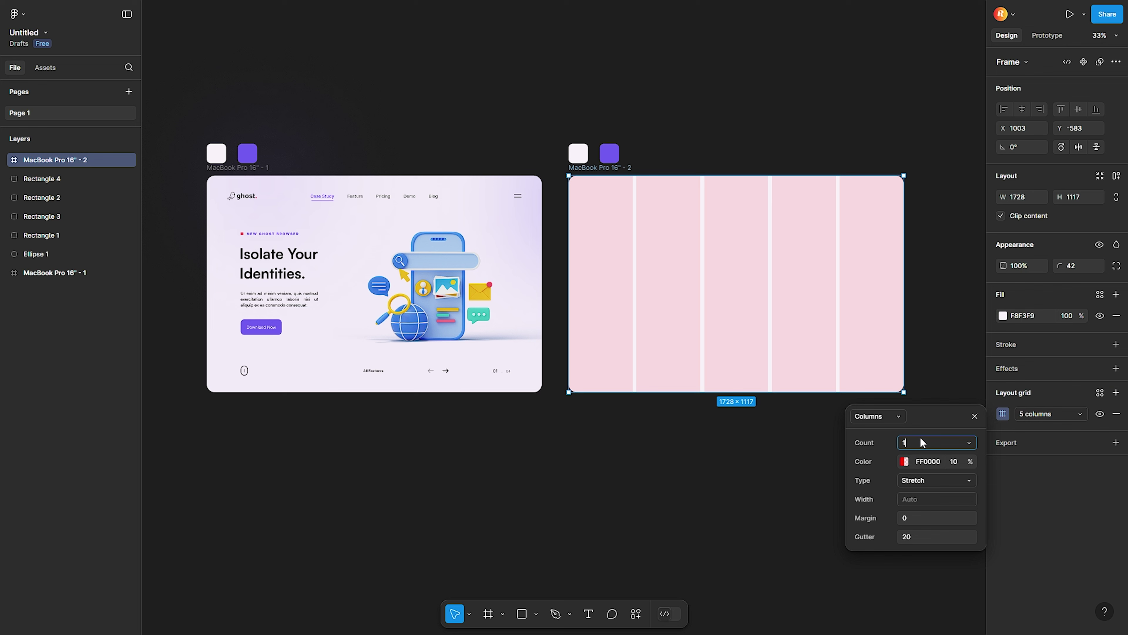
text(4)
key(Return)
- Set the column grid's margin to 64 and its gutter to 48
click(918, 519)
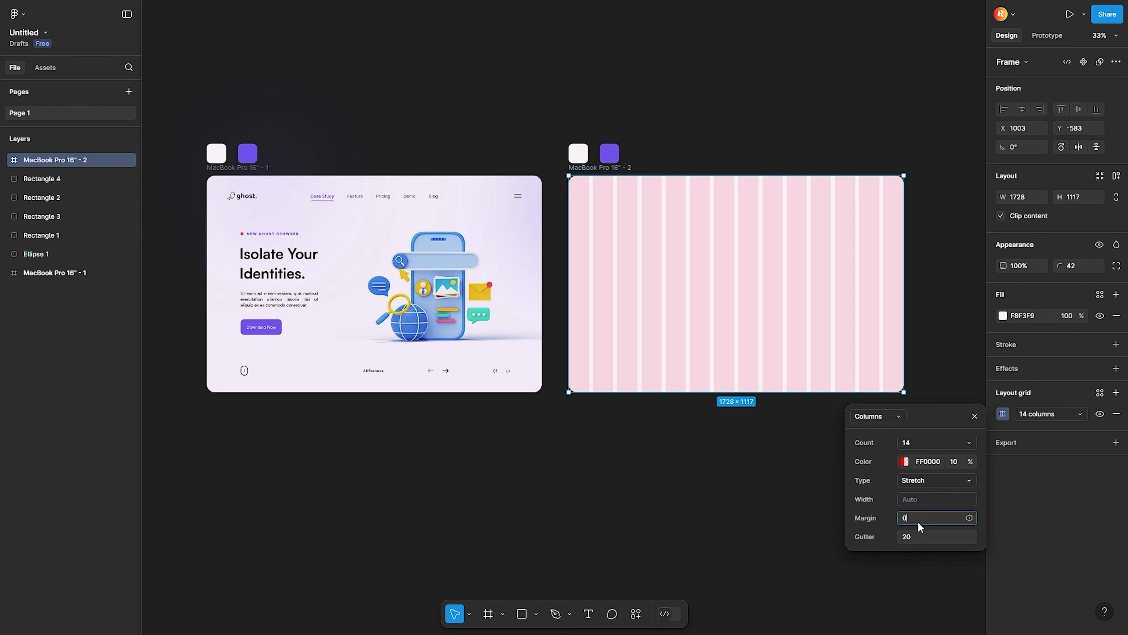
text(48)
key(Return)
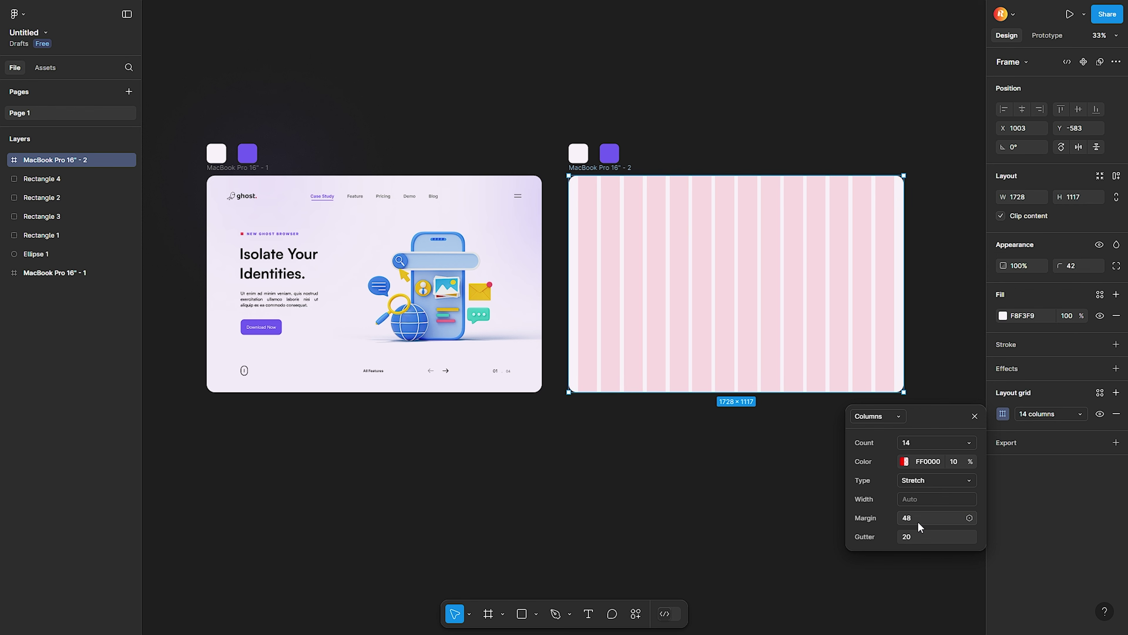
click(919, 536)
text(4)
key(Return)
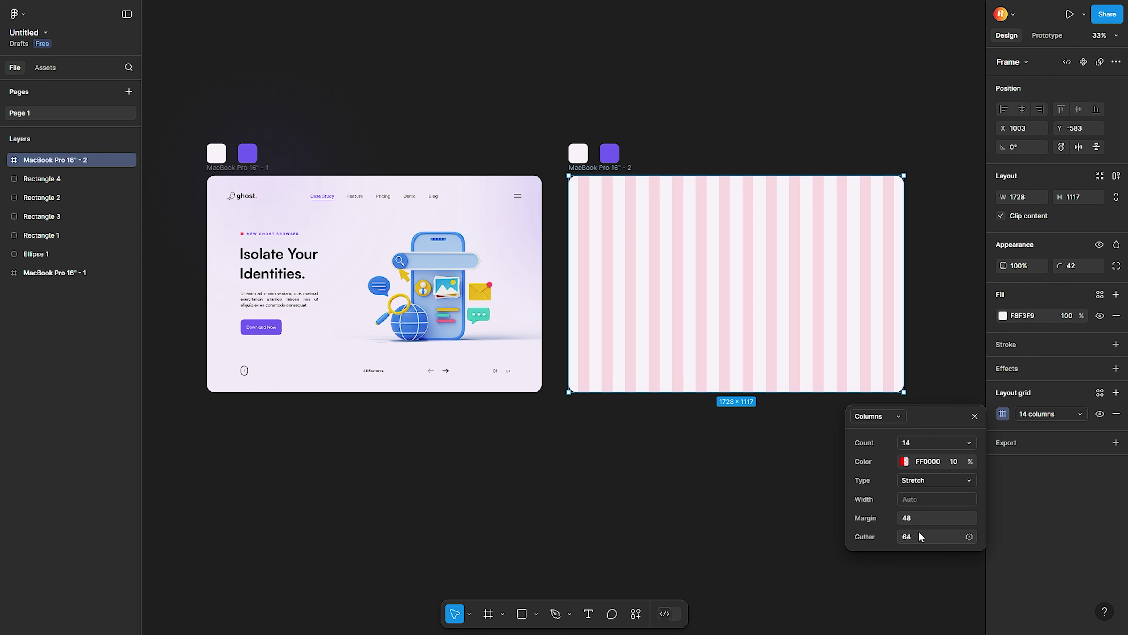
click(919, 517)
text(4)
key(Return)
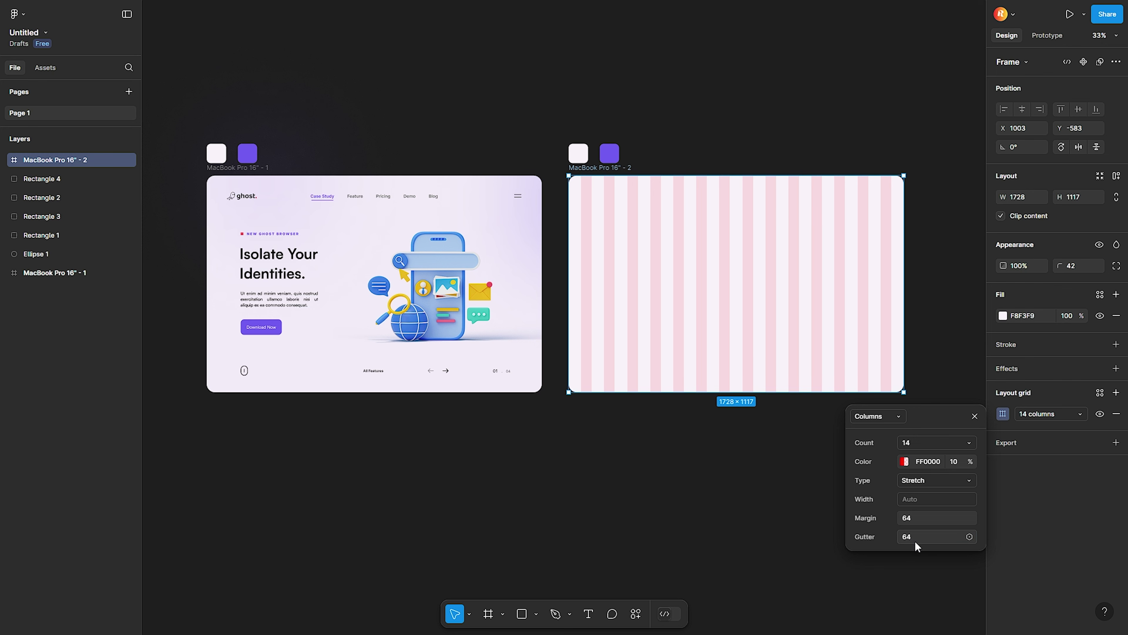
click(915, 538)
text(48)
key(Return)
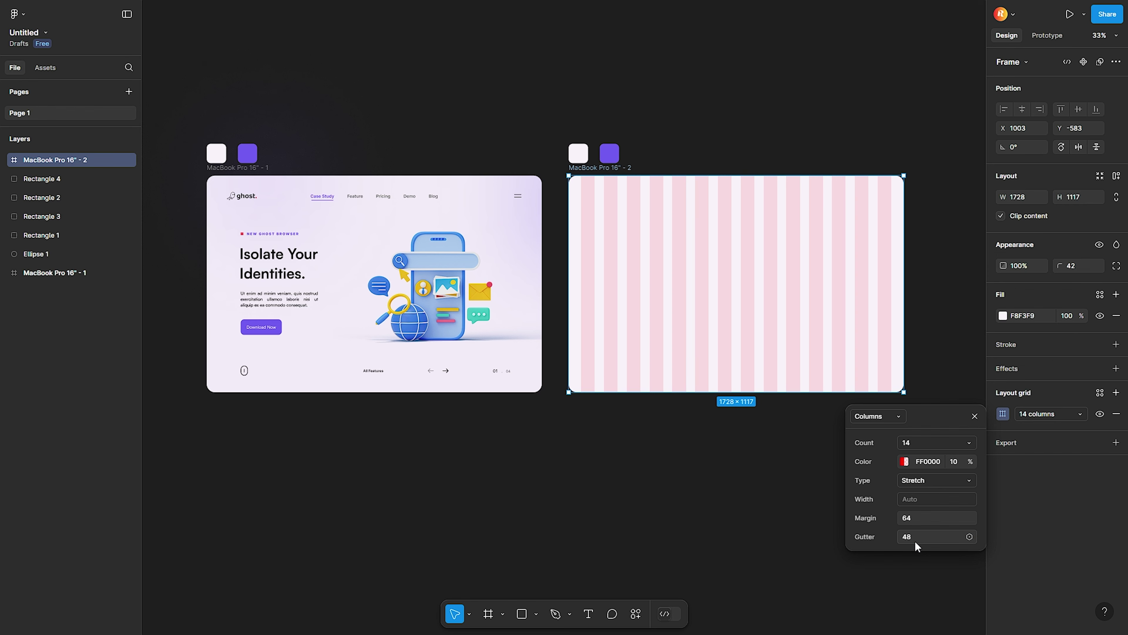
click(644, 462)
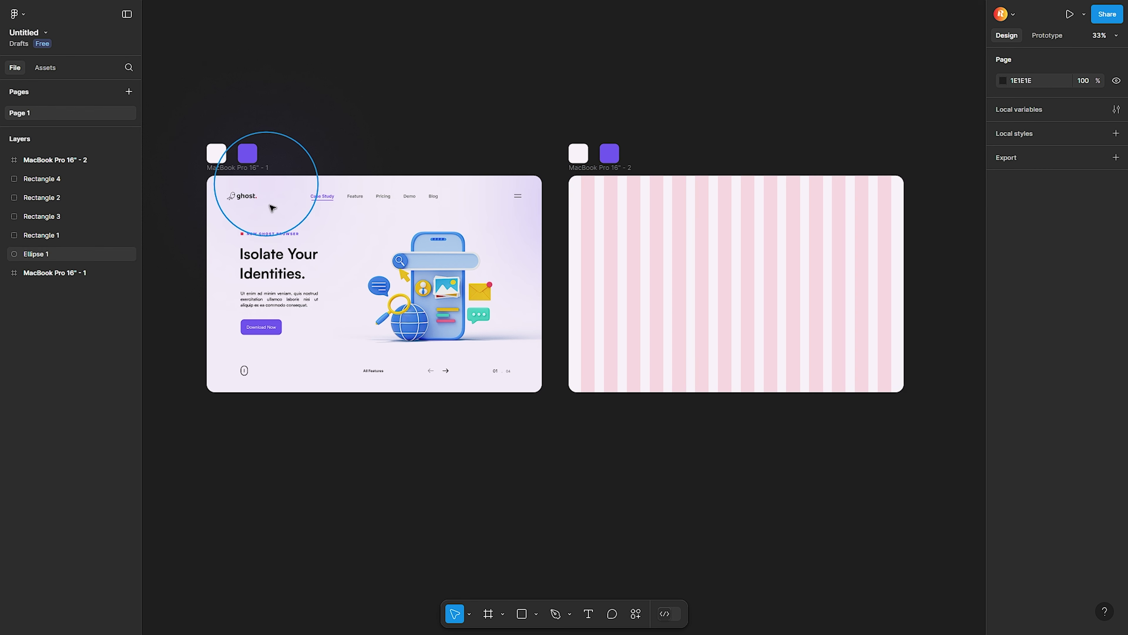
- Copy the ghost logo image into the second frame's top-left corner
double_click(240, 197)
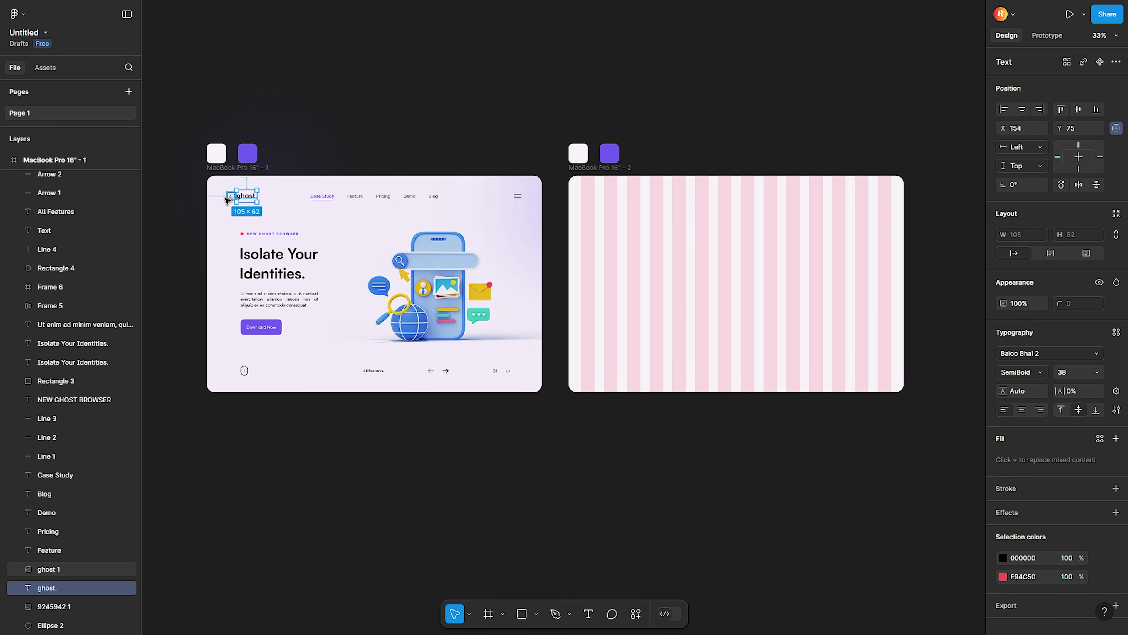
click(307, 225)
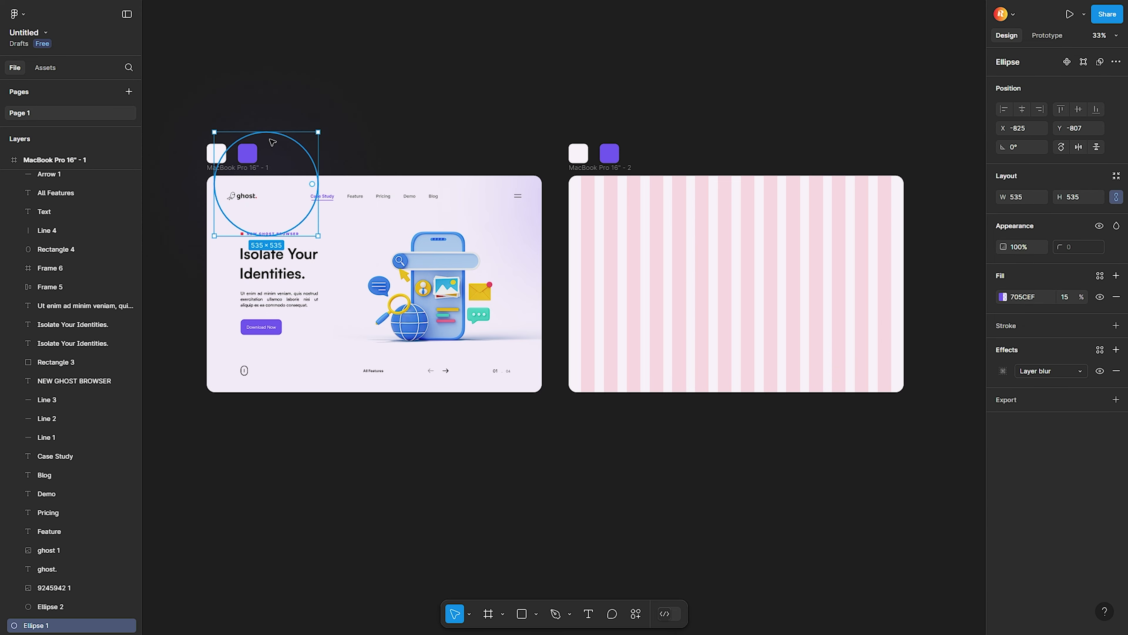
click(617, 50)
click(234, 198)
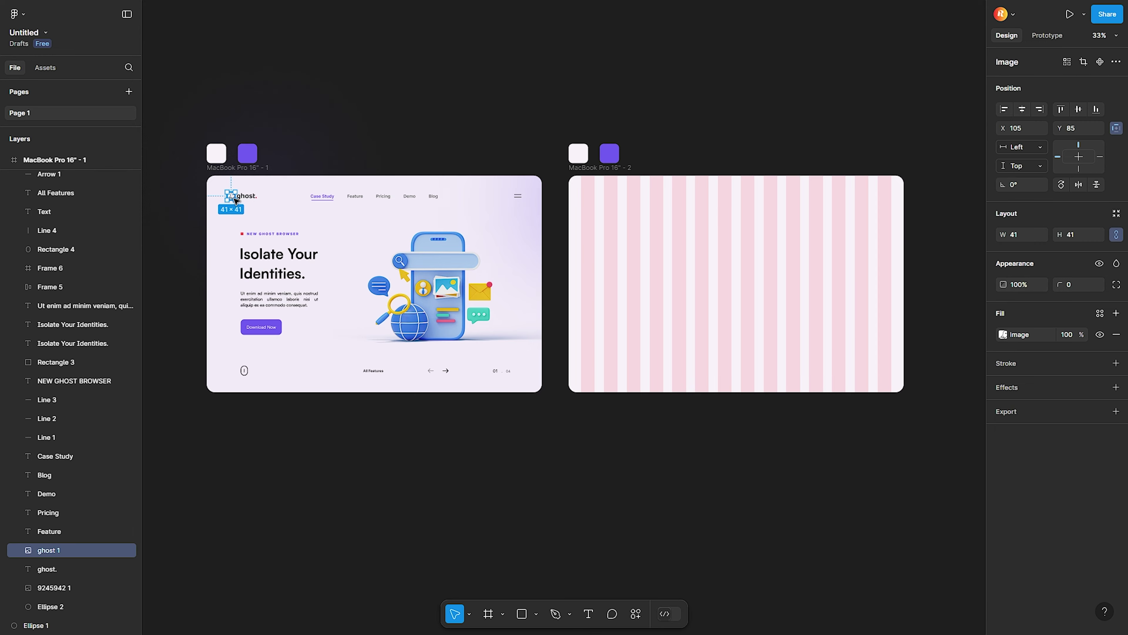
click(616, 200)
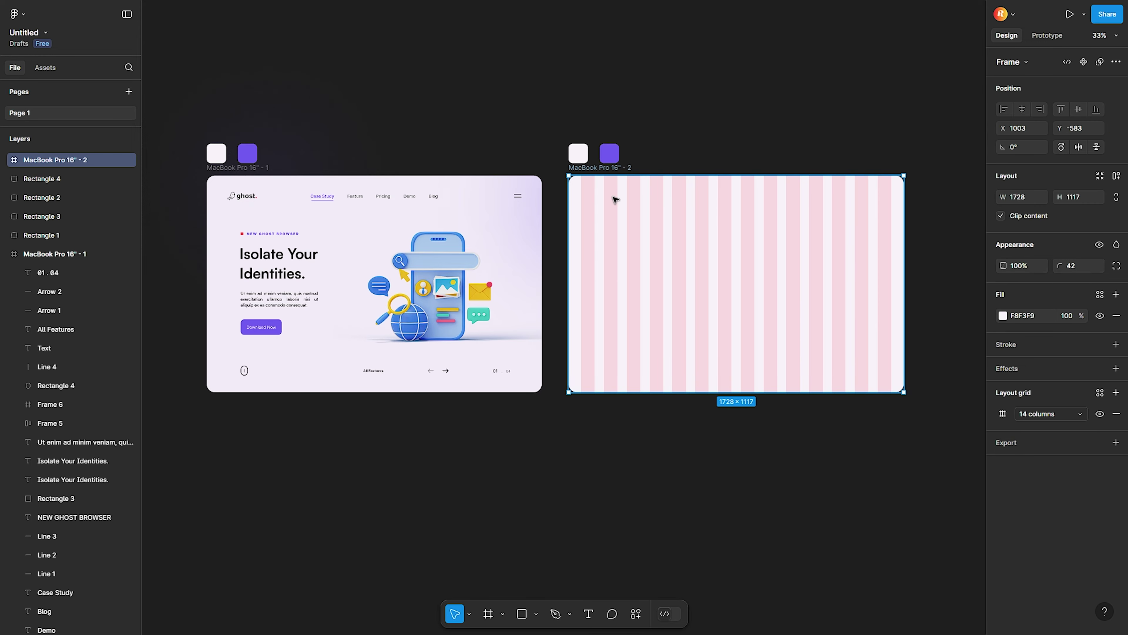
key(ctrl+v)
click(657, 166)
scroll(620, 194, up, 5)
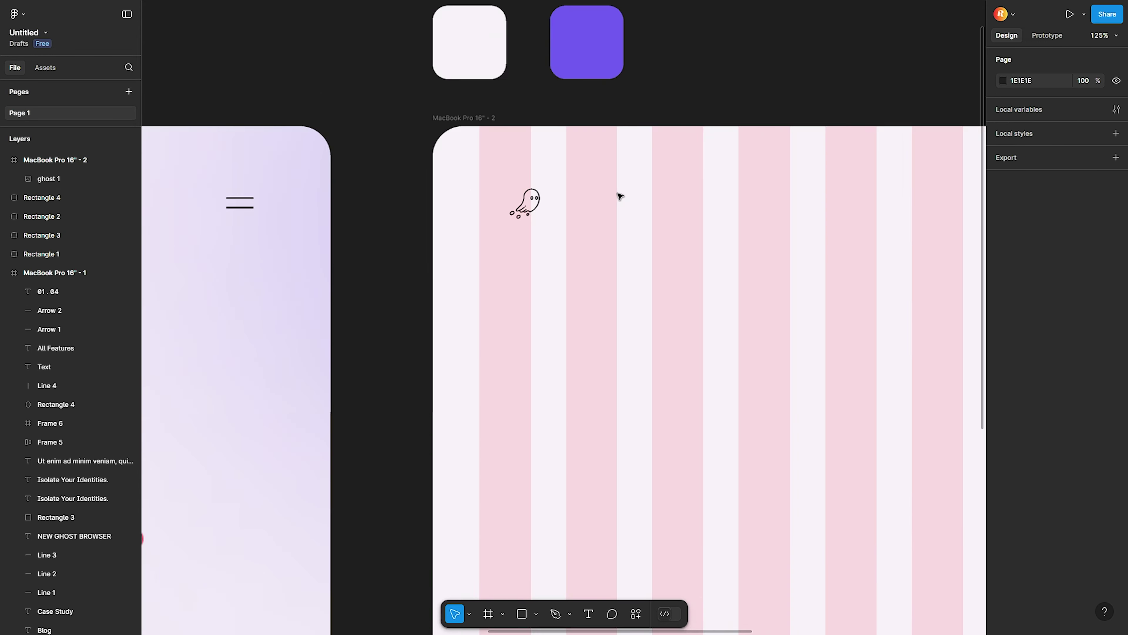
scroll(608, 120, down, 5)
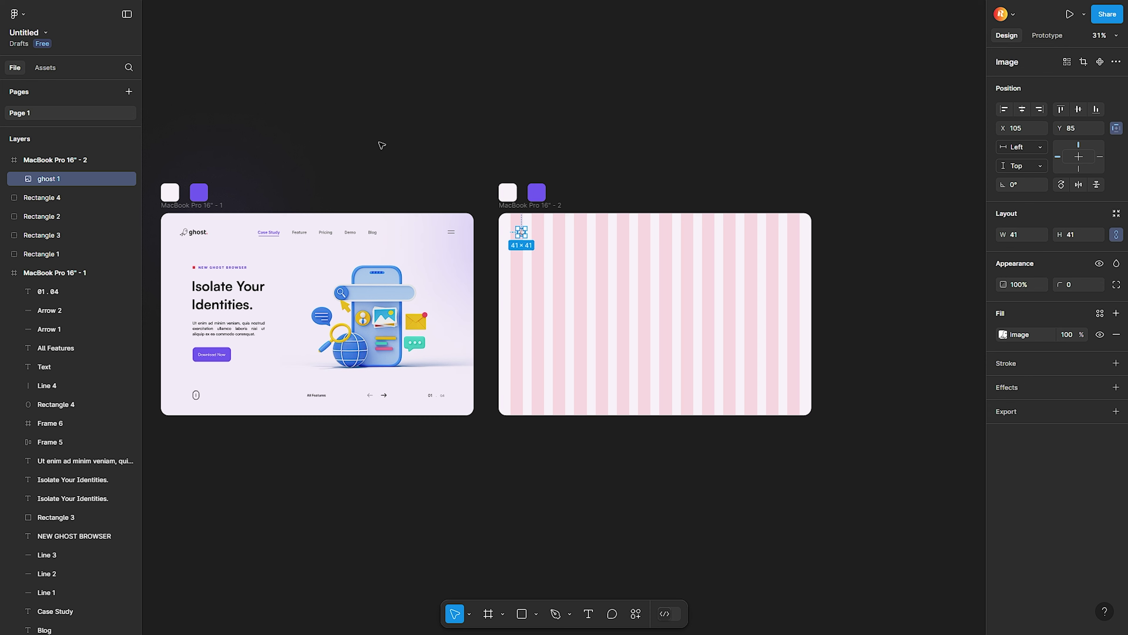
click(707, 132)
- Paste the 'ghost.' wordmark into the second frame and adjust its full-stop colour
click(201, 233)
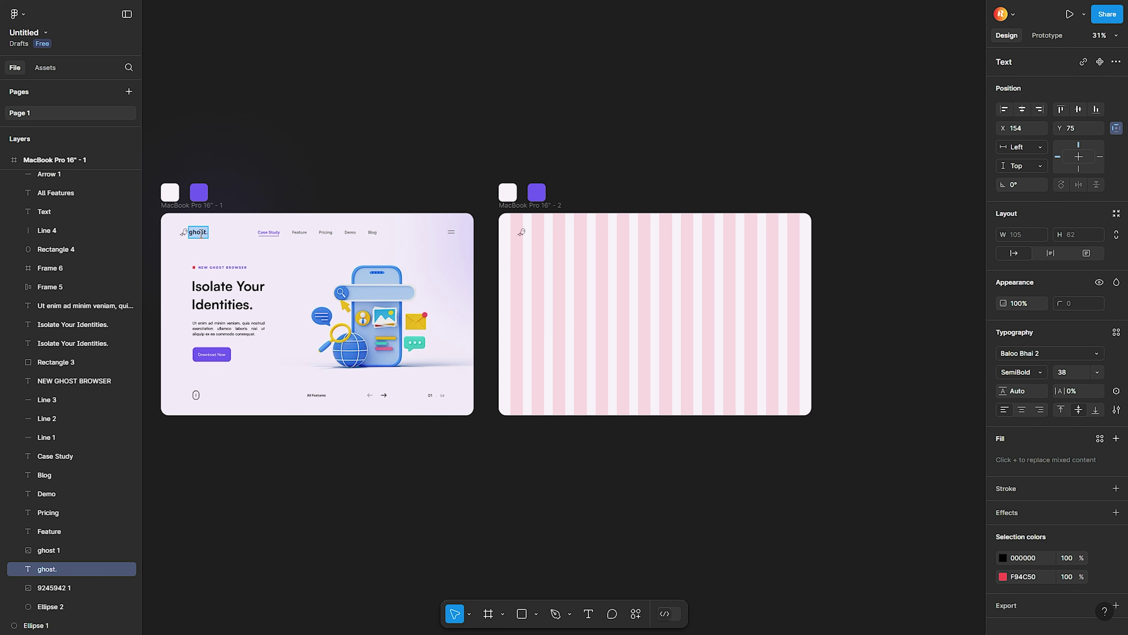
click(545, 241)
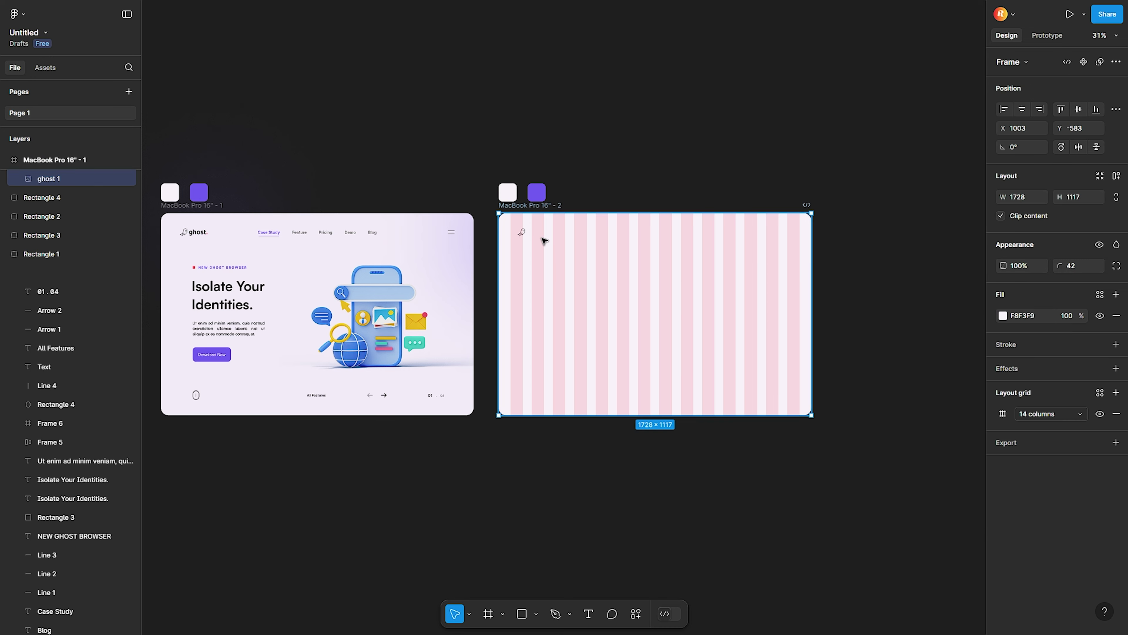
key(ctrl+v)
click(561, 178)
ctrl+scroll(555, 189, up, 5)
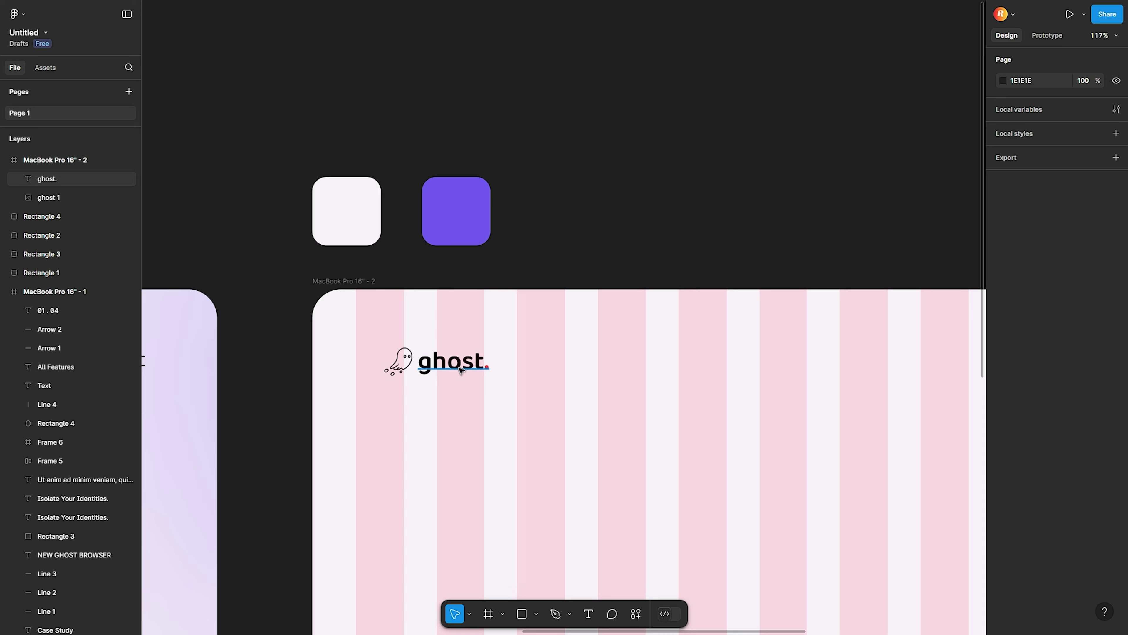
click(460, 370)
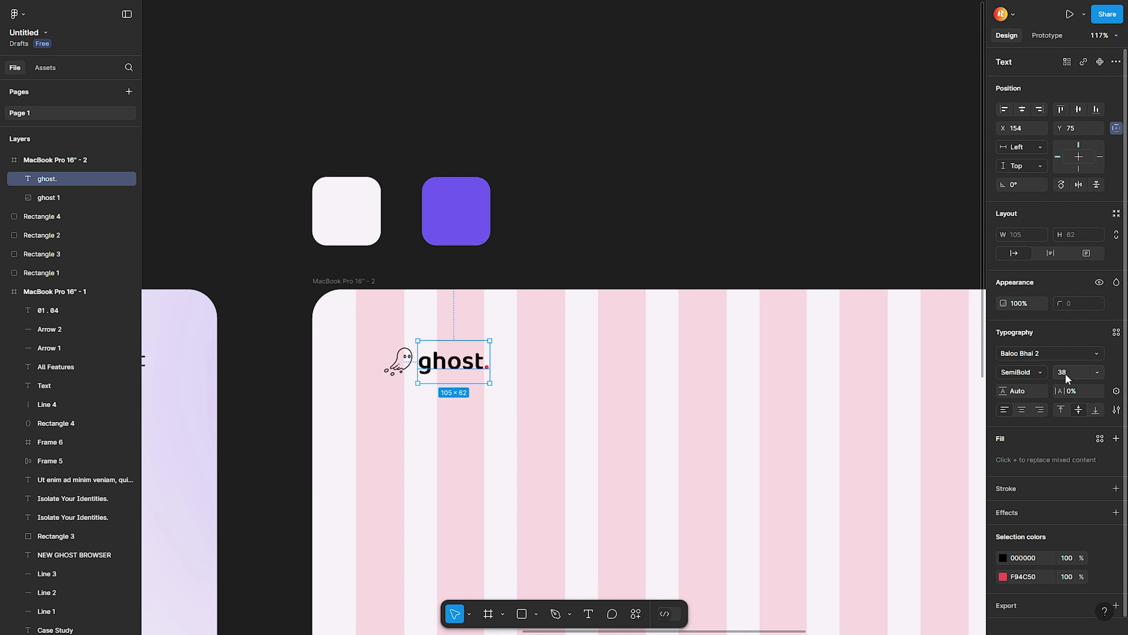
ctrl+scroll(537, 254, down, 5)
ctrl+scroll(537, 254, up, 5)
double_click(477, 360)
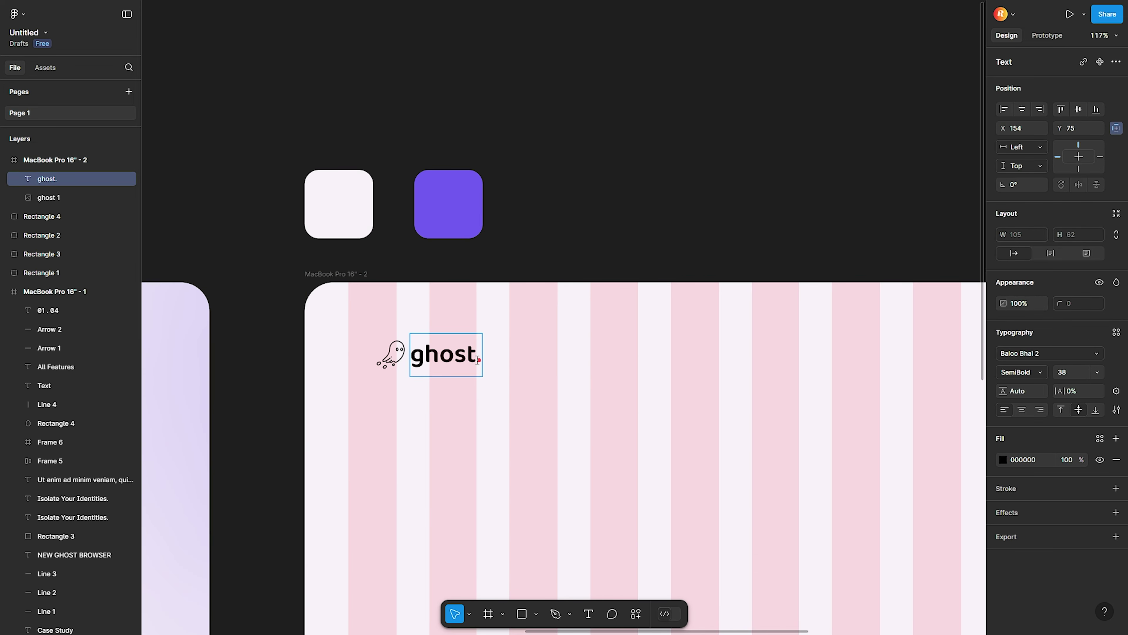
drag(477, 360, 494, 361)
click(1005, 459)
click(739, 138)
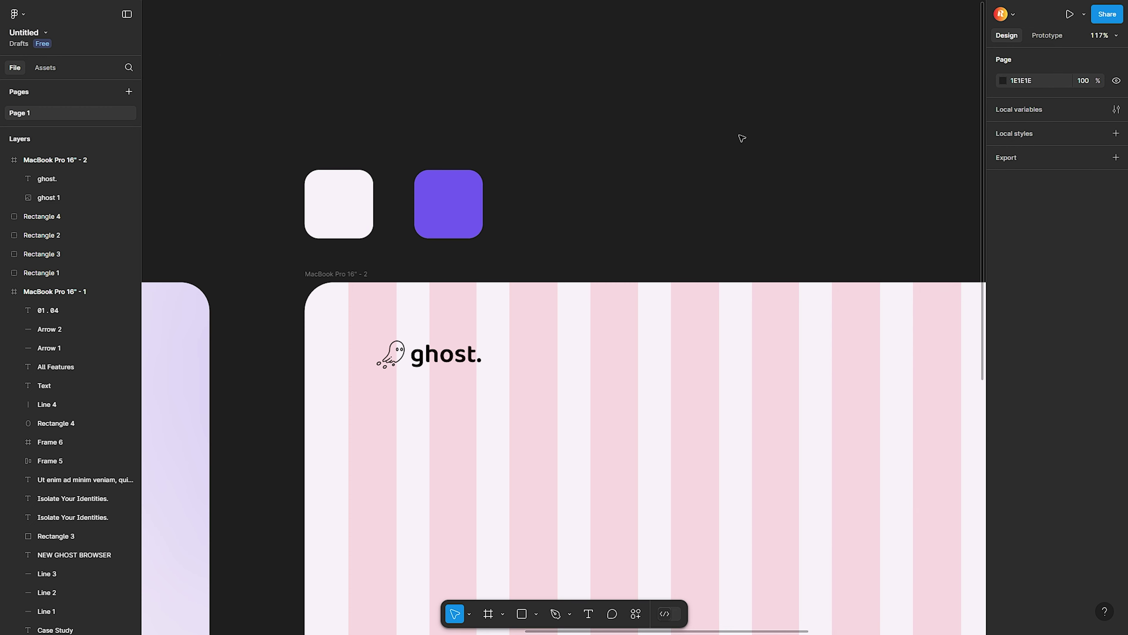
ctrl+scroll(738, 136, down, 5)
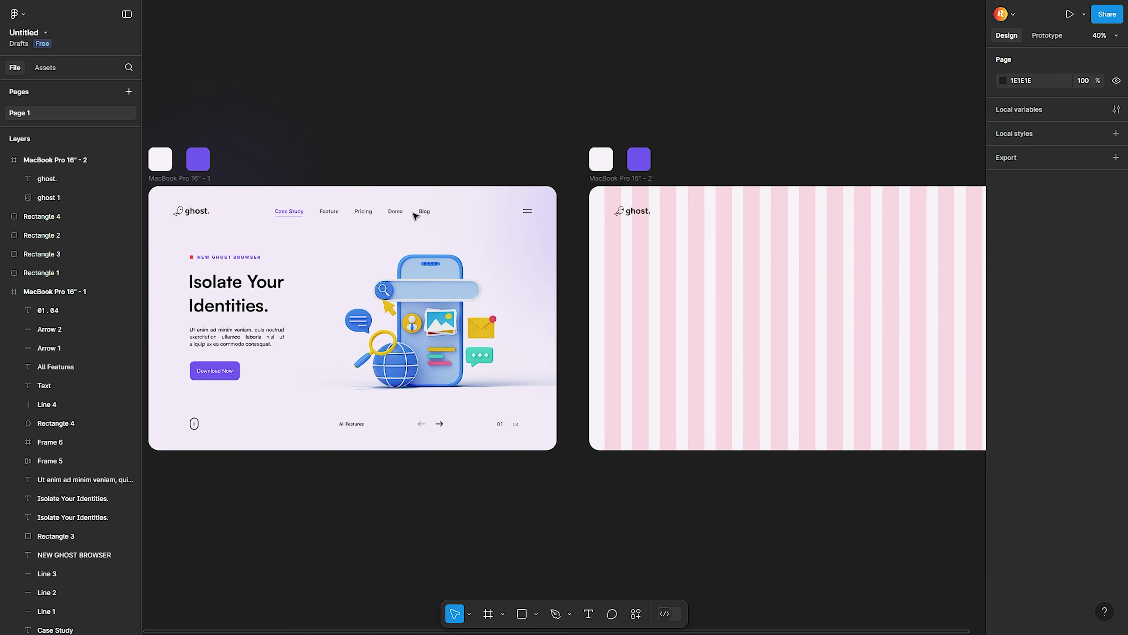
- Paste the Case Study label from the first frame into the second frame
click(299, 211)
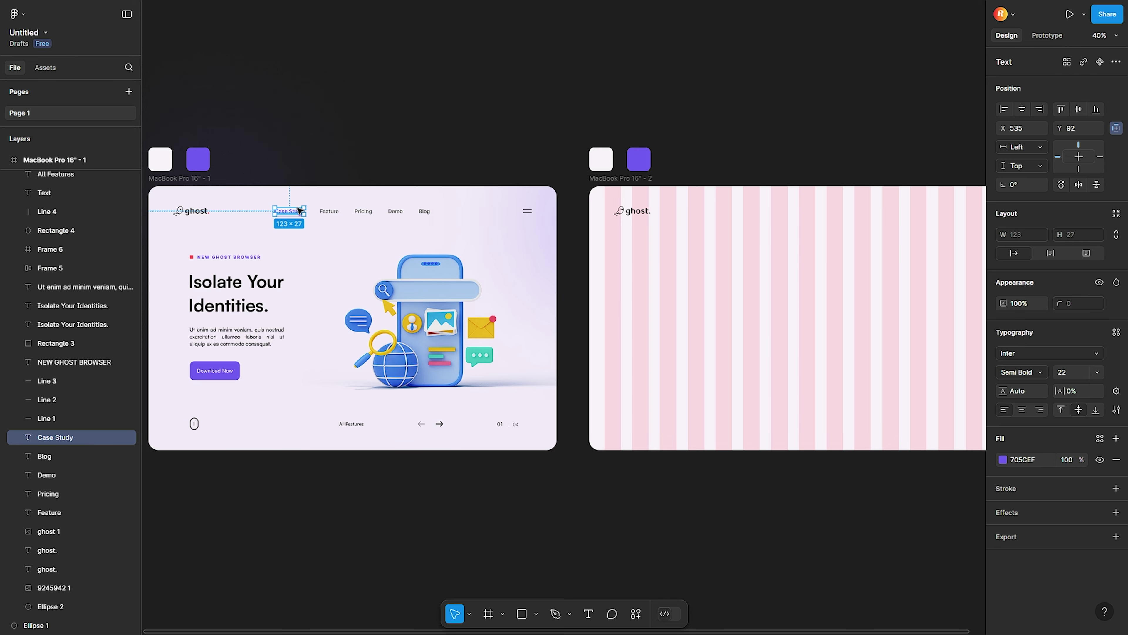
click(683, 316)
key(ctrl+v)
click(781, 156)
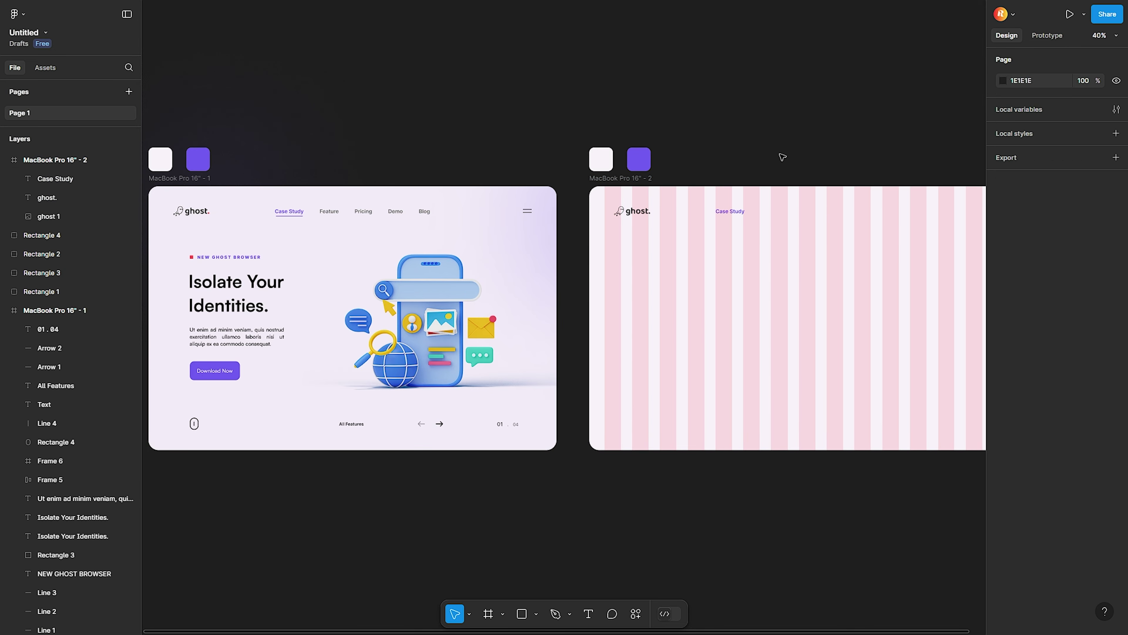
scroll(712, 139, right, 3)
scroll(593, 196, up, 10)
scroll(607, 101, down, 5)
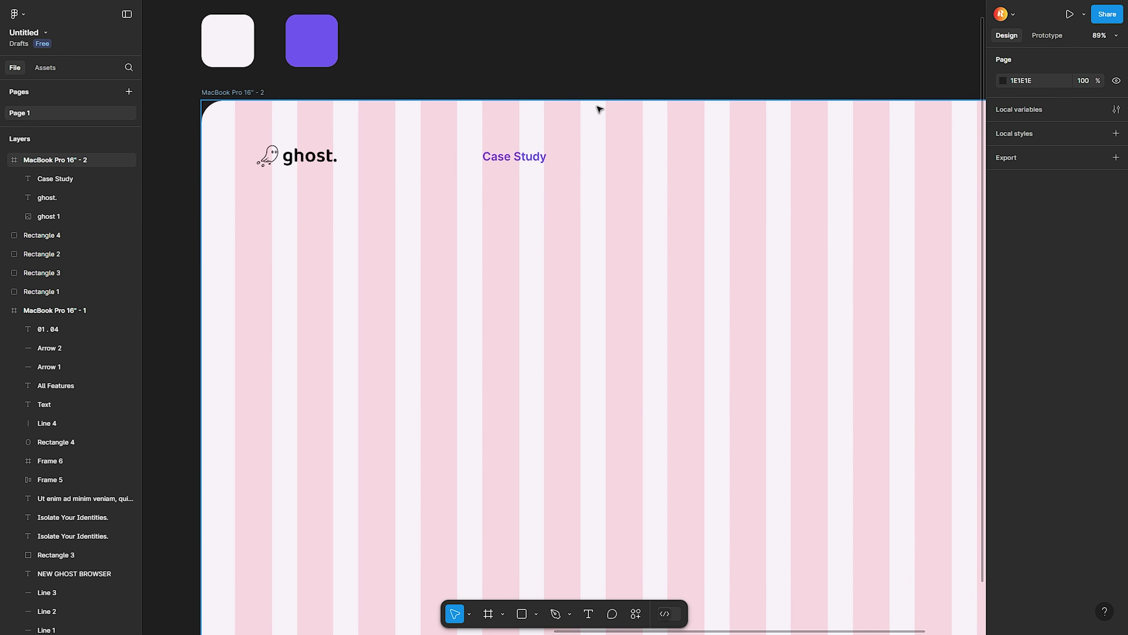
scroll(561, 252, up, 3)
- Recolour the pasted Case Study label purple using the page colour swatch
click(545, 273)
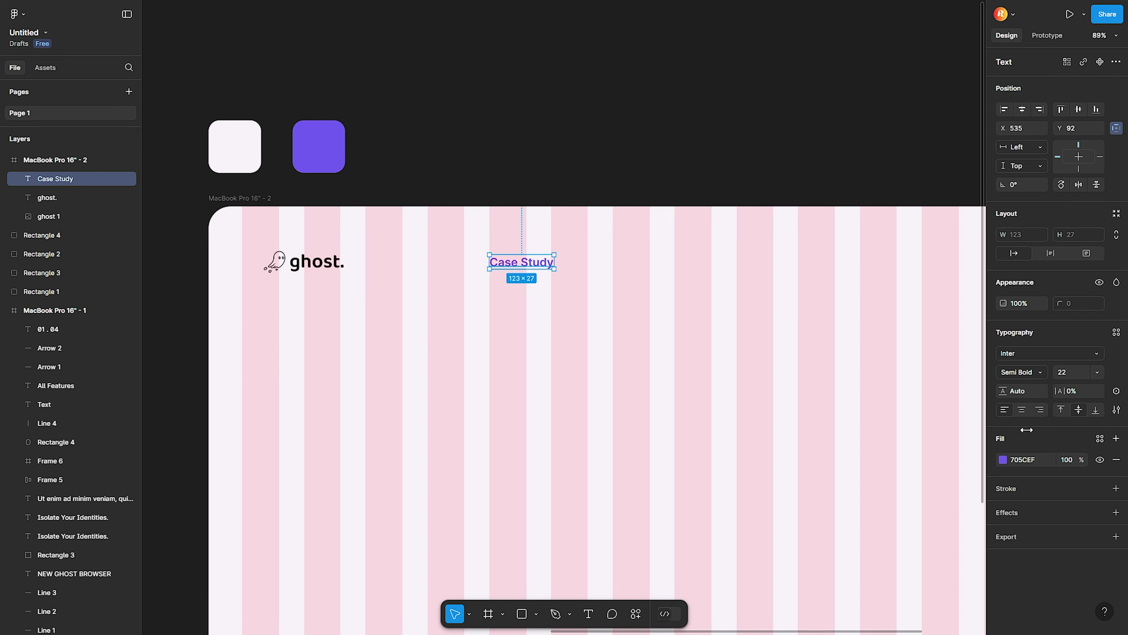
click(1003, 460)
drag(936, 363, 846, 479)
click(561, 307)
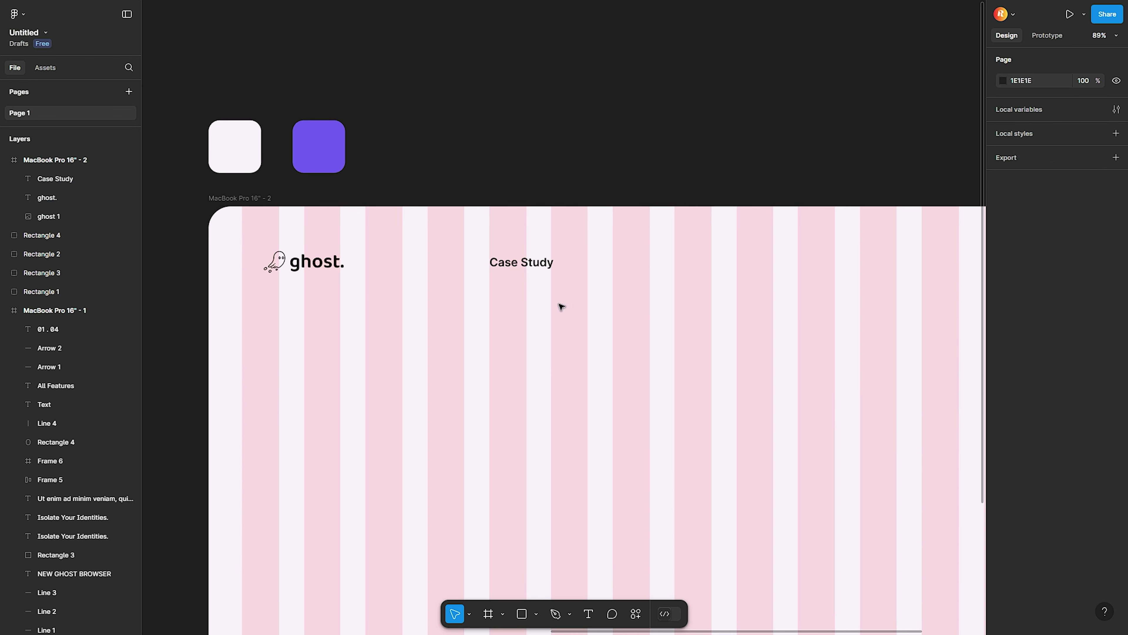
click(546, 265)
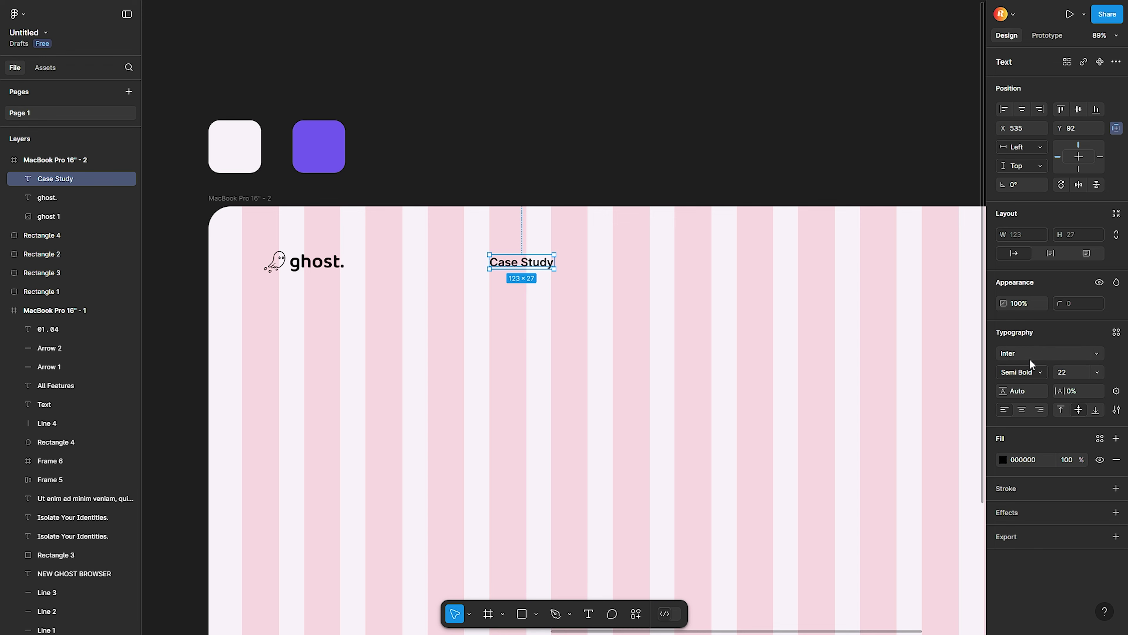
click(759, 165)
click(500, 263)
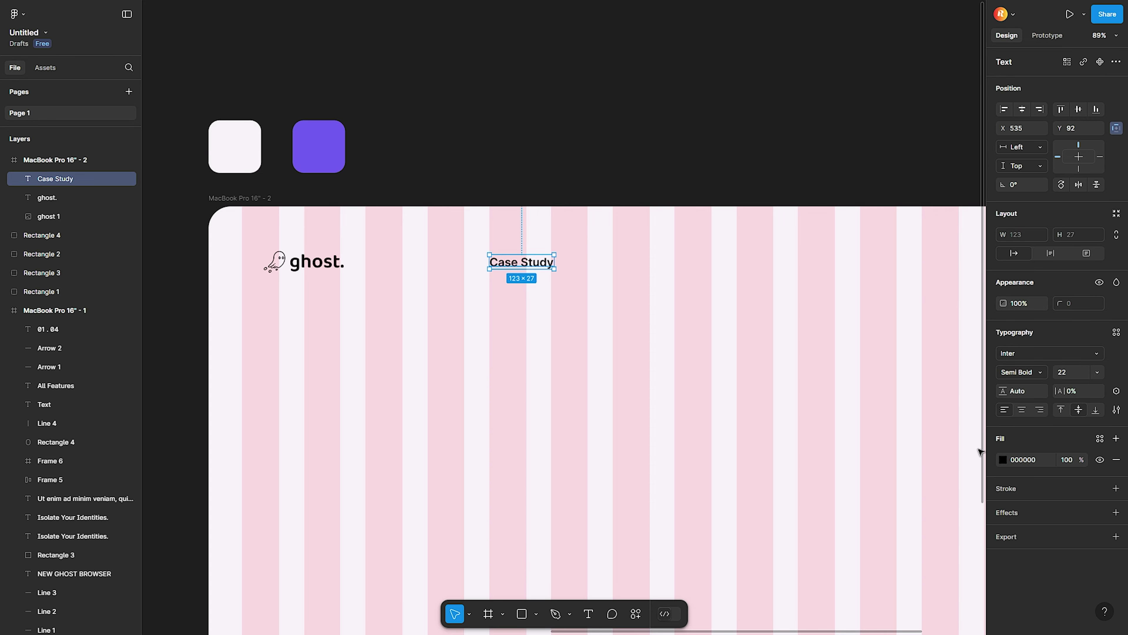
scroll(723, 335, down, 5)
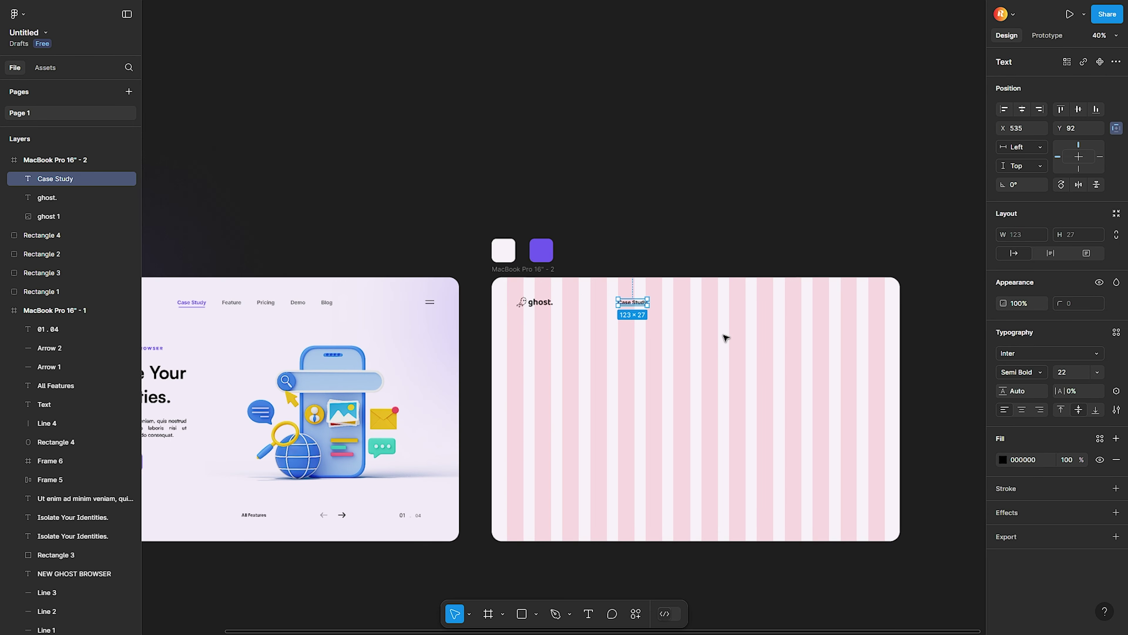
scroll(622, 315, up, 5)
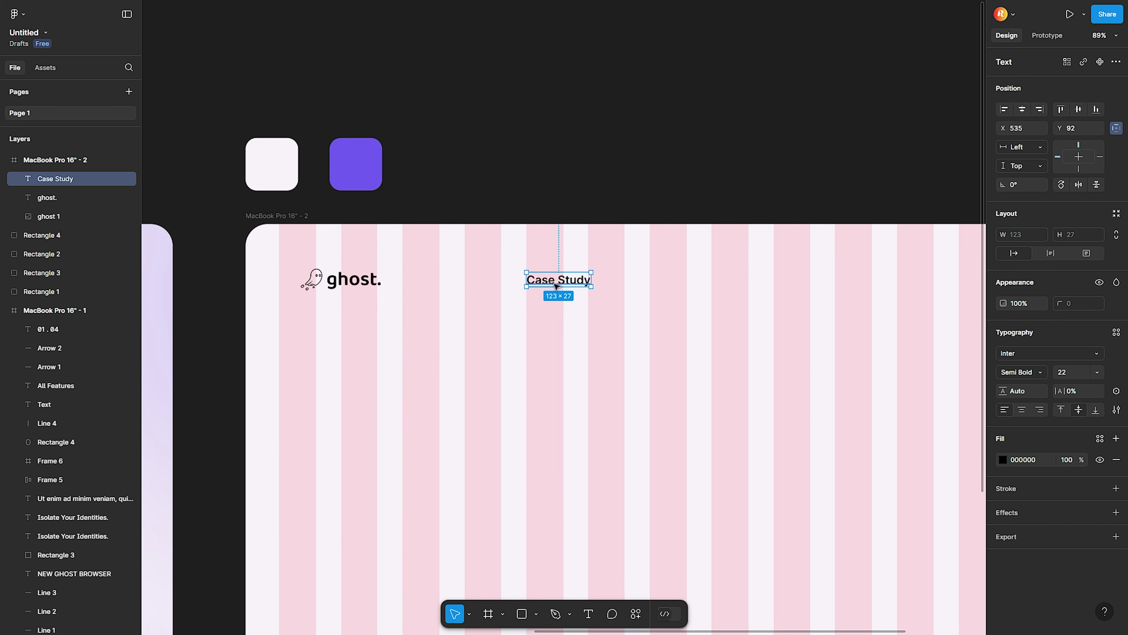
click(1002, 459)
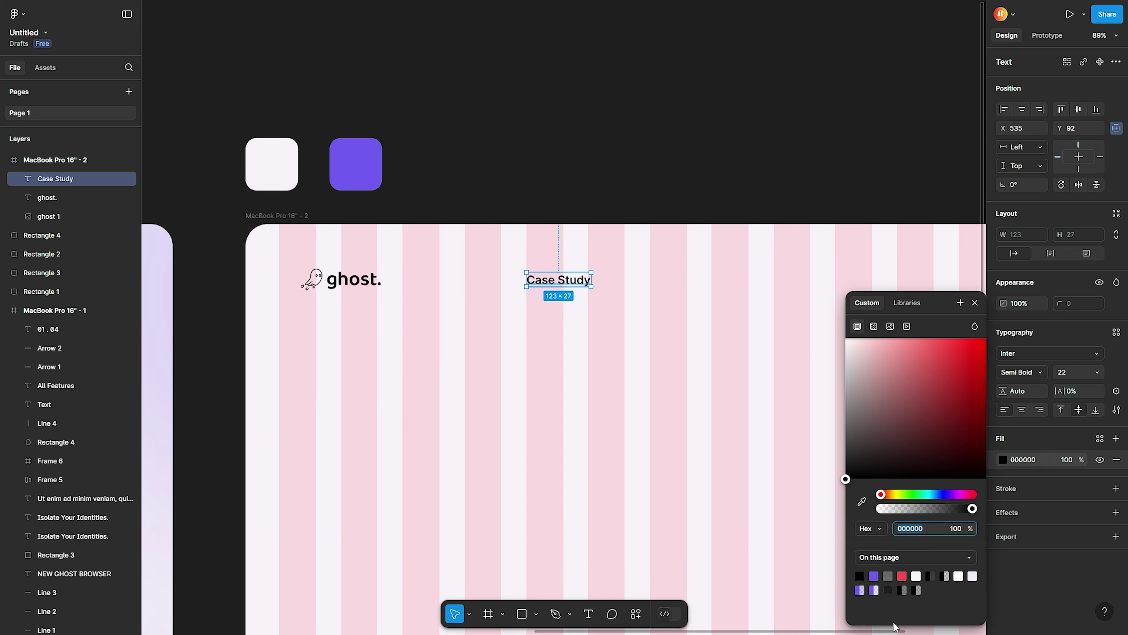
click(874, 576)
click(670, 462)
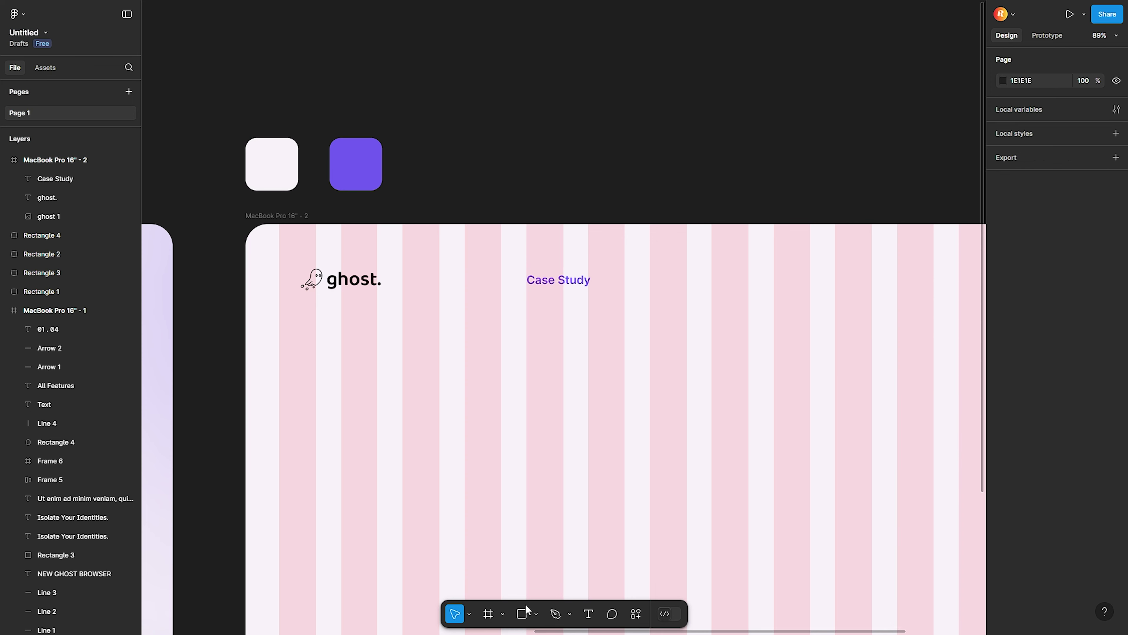
- Draw a weight-2 purple 705CEF line and centre it beneath Case Study
click(536, 613)
click(546, 517)
scroll(591, 294, up, 5)
drag(457, 290, 580, 290)
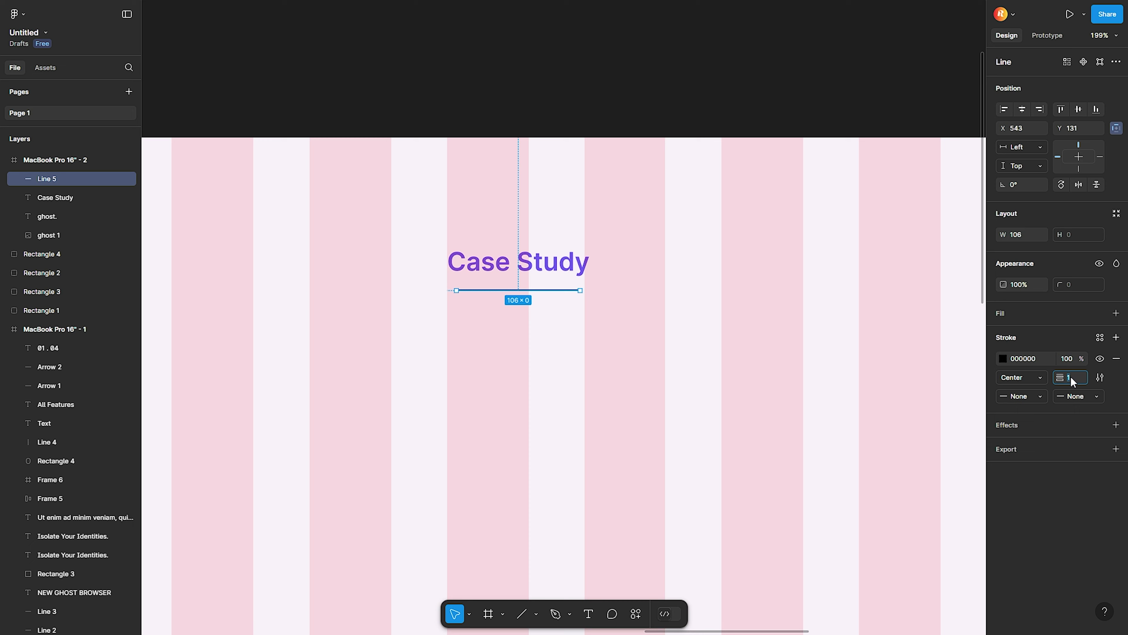
text(2)
key(Return)
click(1003, 355)
click(873, 576)
click(796, 544)
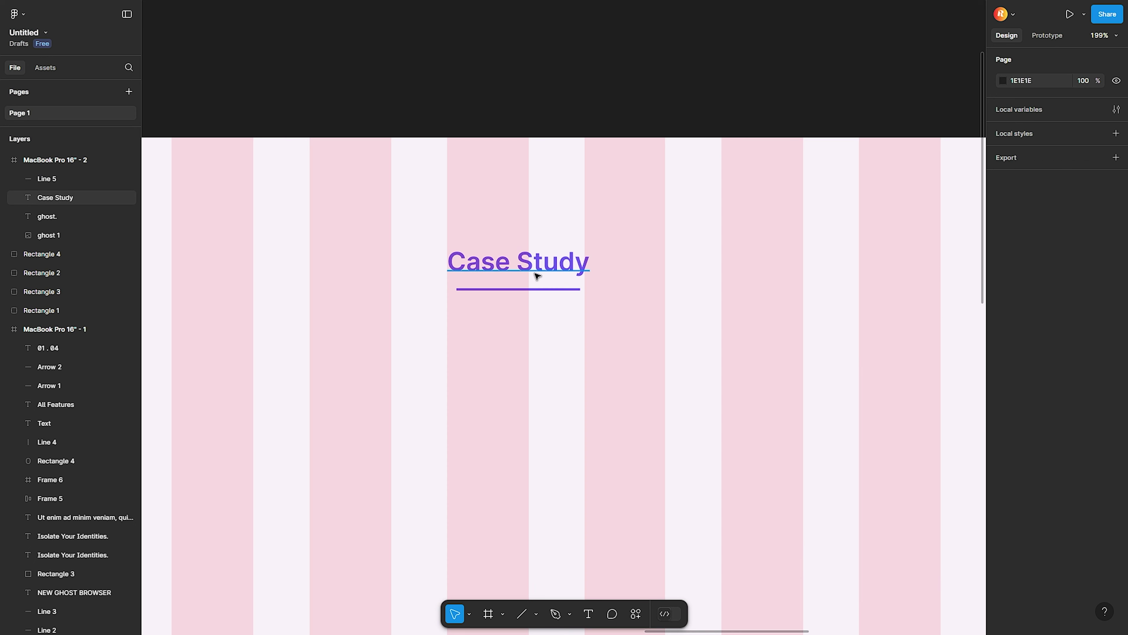
drag(539, 292, 548, 289)
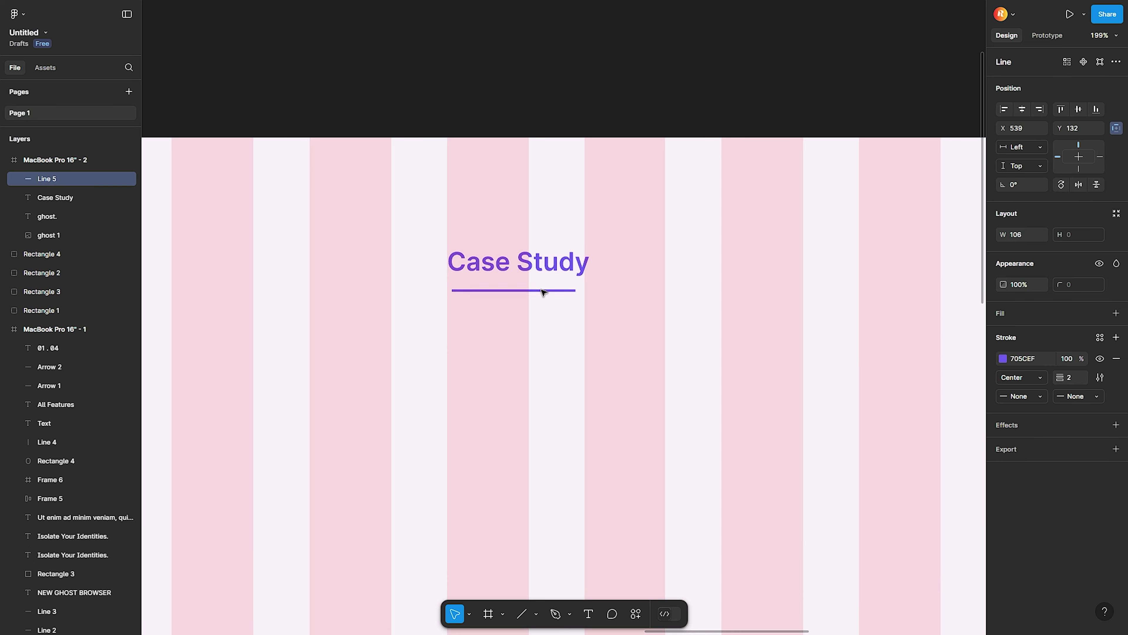
drag(547, 289, 548, 292)
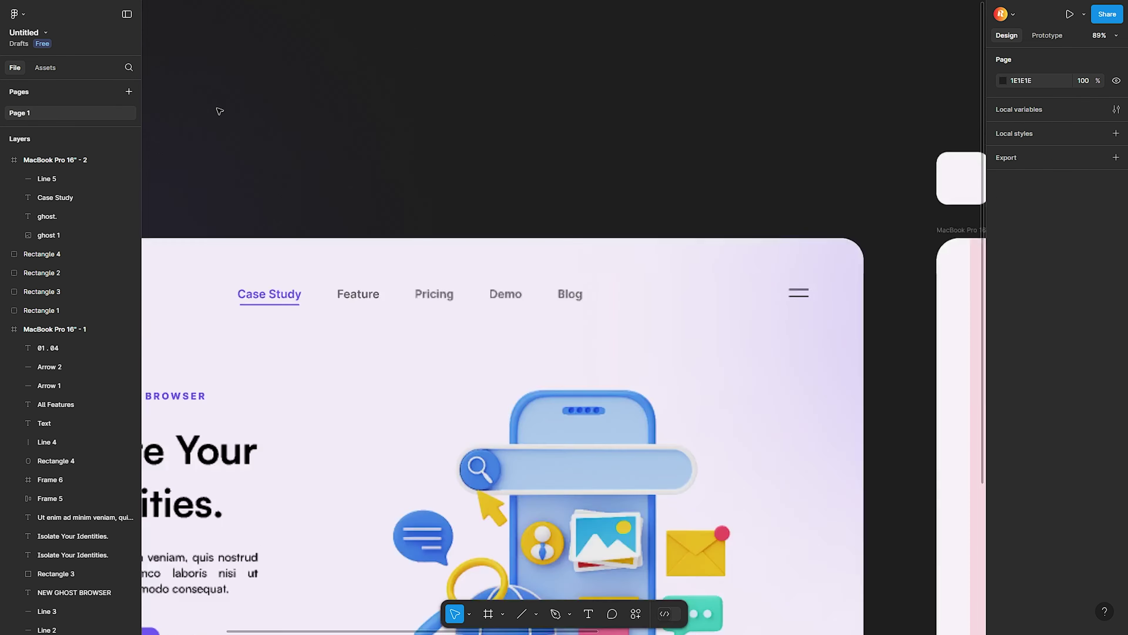
- Paste the Feature, Pricing, Demo and Blog labels into the second frame's header
click(411, 360)
shift+click(511, 354)
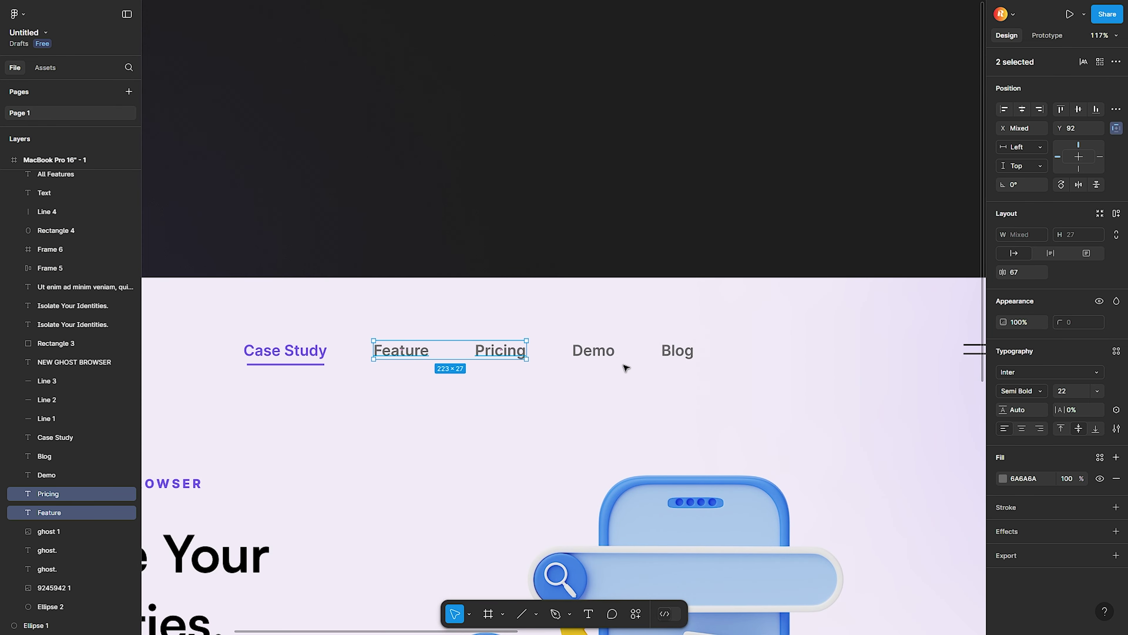
shift+click(609, 355)
shift+click(689, 358)
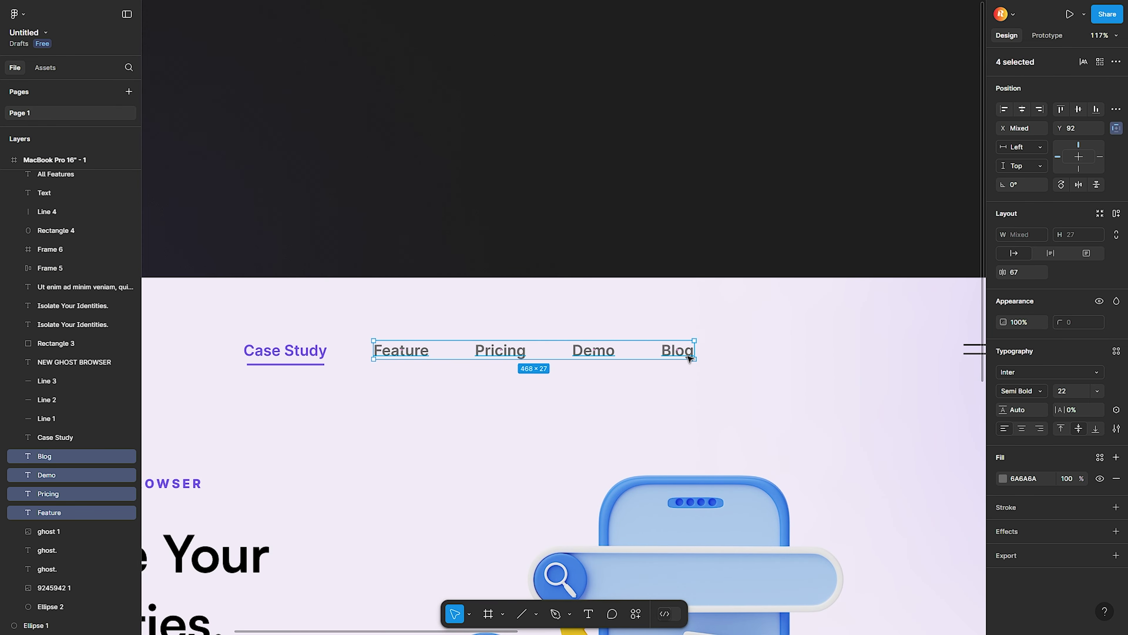
click(632, 105)
scroll(796, 108, down, 5)
scroll(270, 108, right, 5)
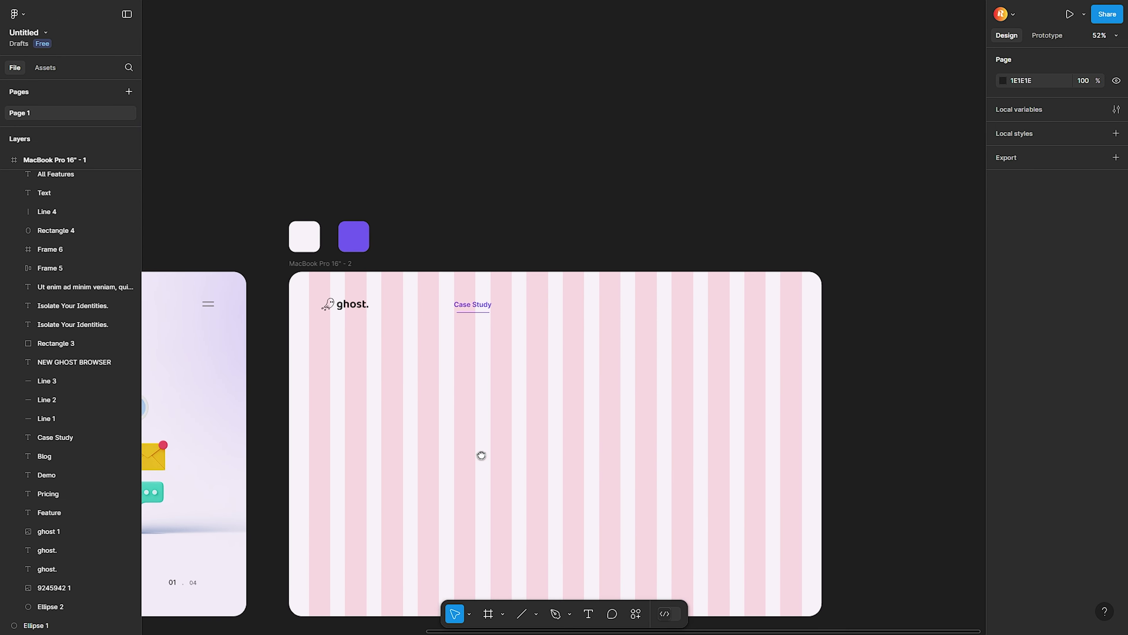
scroll(501, 335, up, 3)
key(ctrl+v)
click(535, 196)
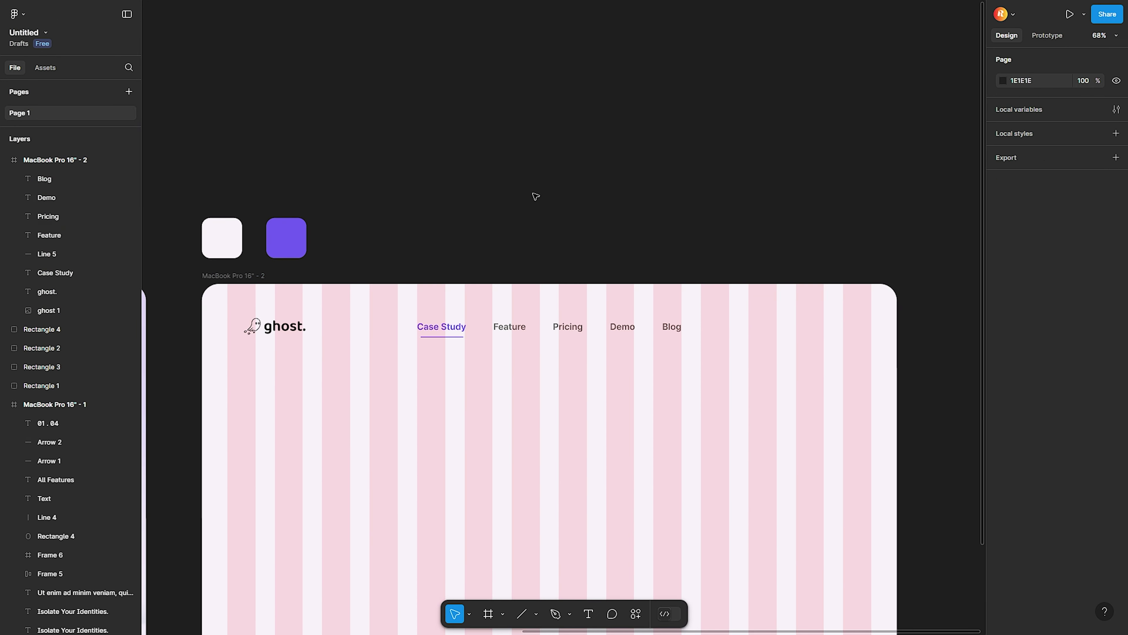
scroll(536, 197, up, 5)
scroll(524, 231, down, 3)
- Check that the pasted nav labels use the grey 6A6A6A fill
click(497, 277)
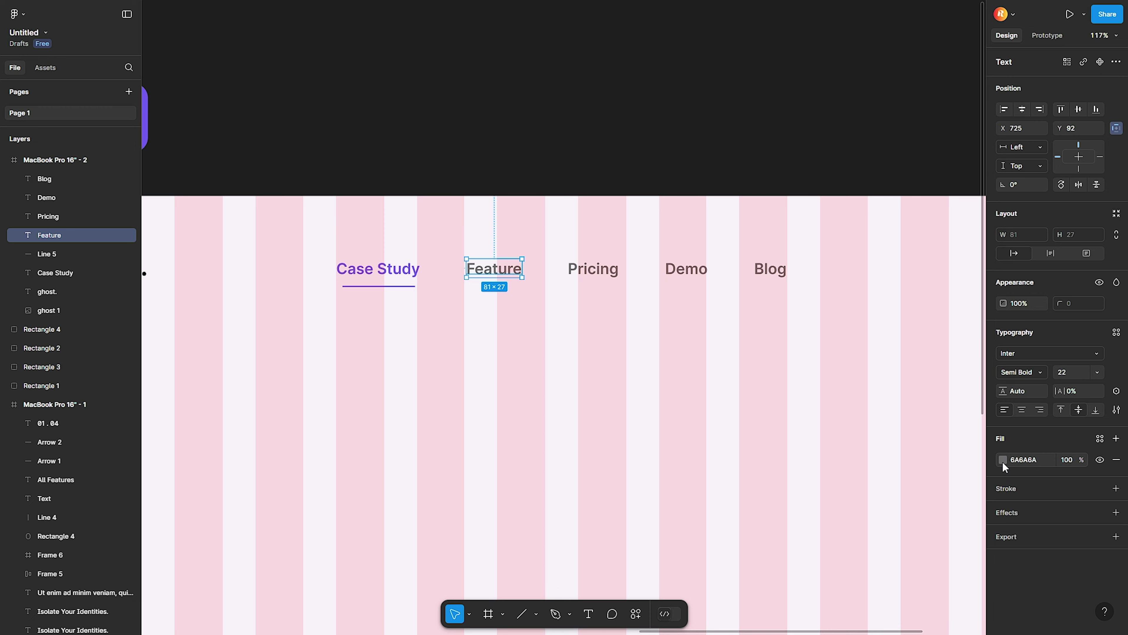
shift+click(574, 265)
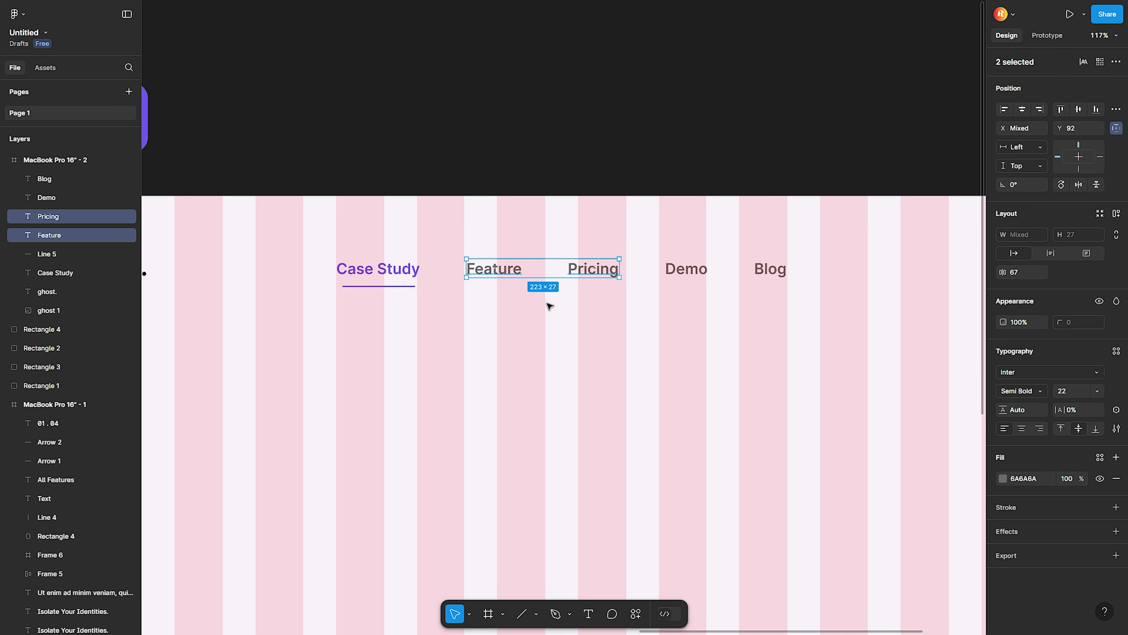
click(528, 288)
click(504, 272)
click(1024, 462)
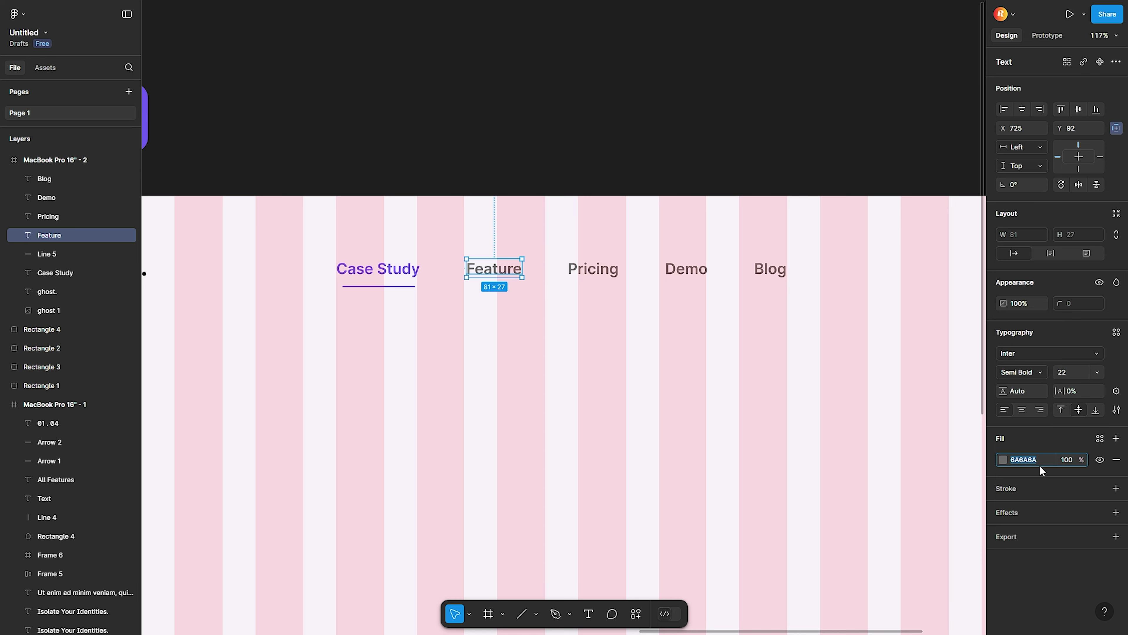
click(672, 320)
click(677, 268)
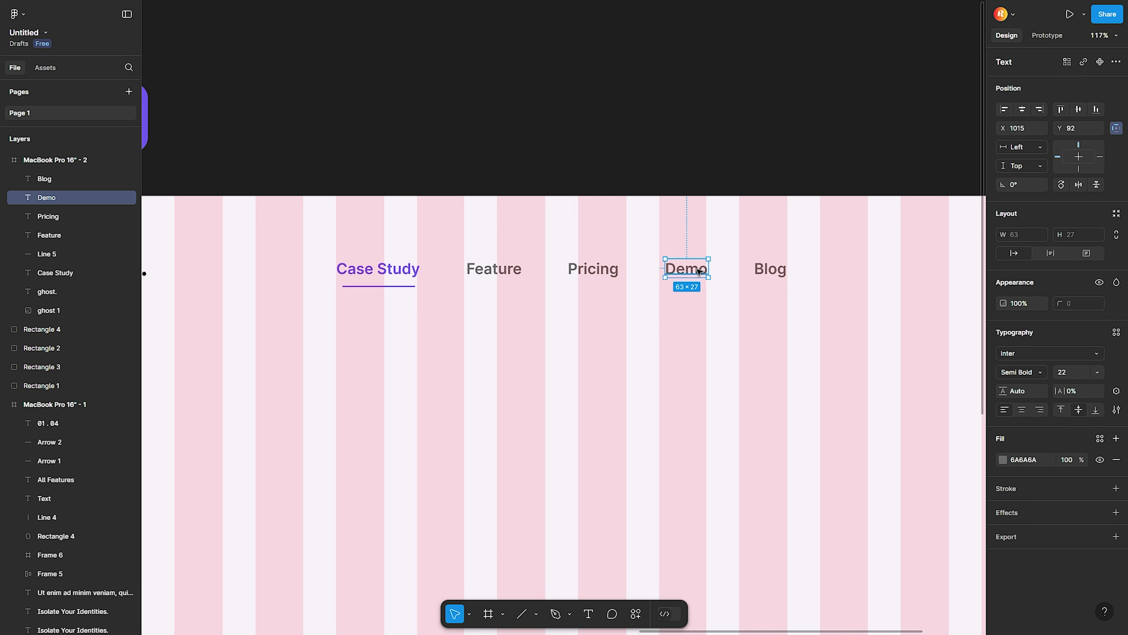
key(Tab)
click(484, 275)
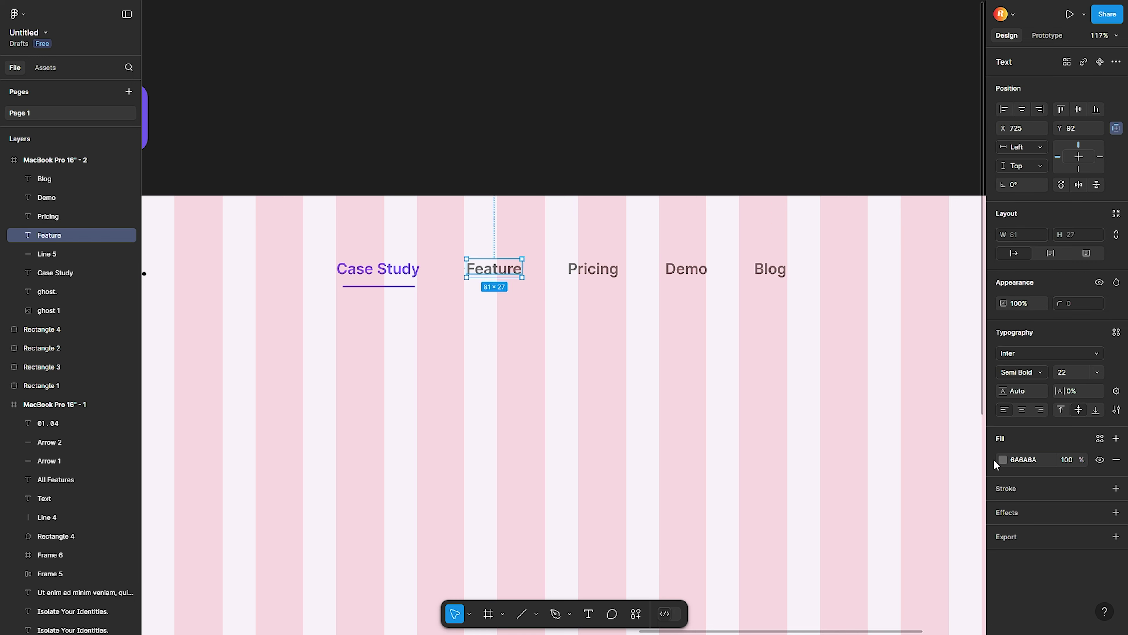
click(1002, 460)
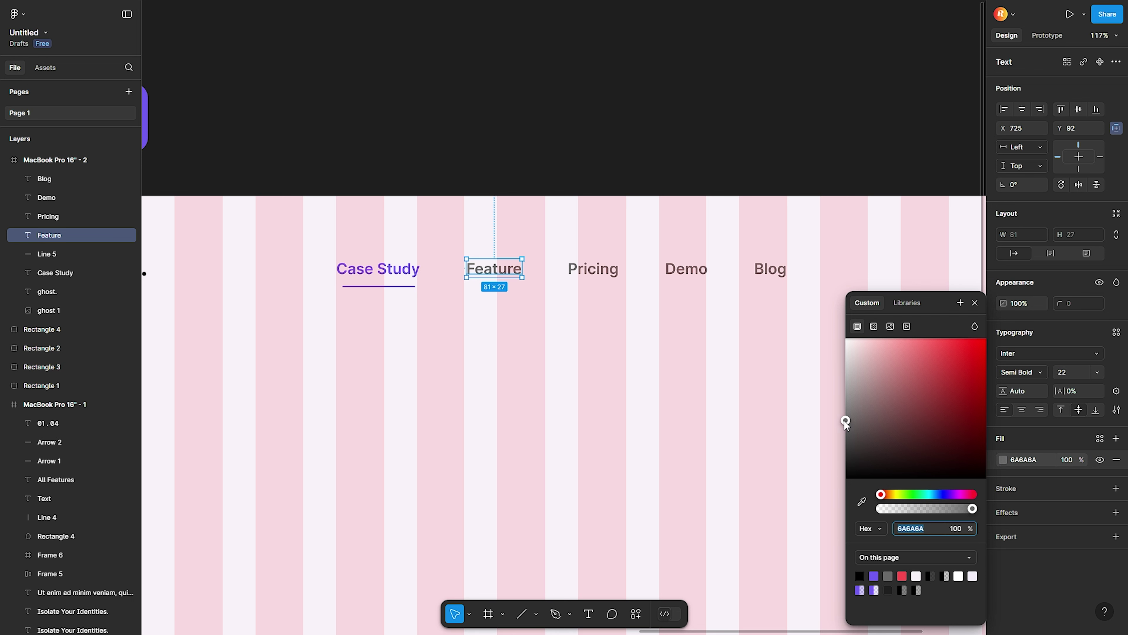
click(841, 190)
scroll(745, 338, down, 3)
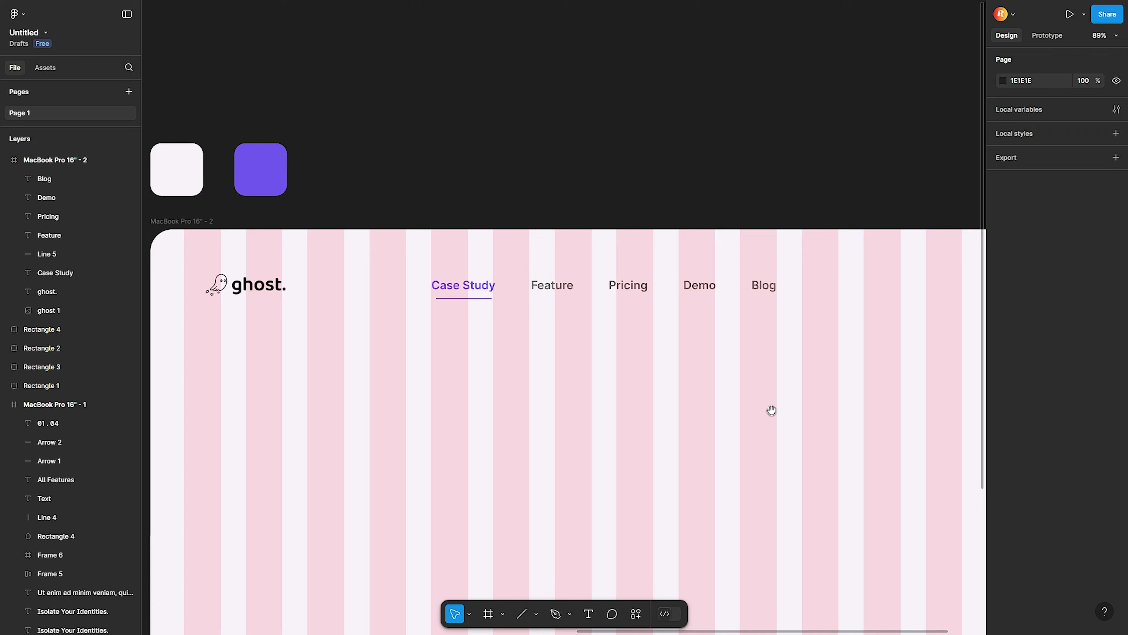
scroll(771, 411, down, 2)
scroll(768, 381, down, 5)
scroll(426, 340, up, 8)
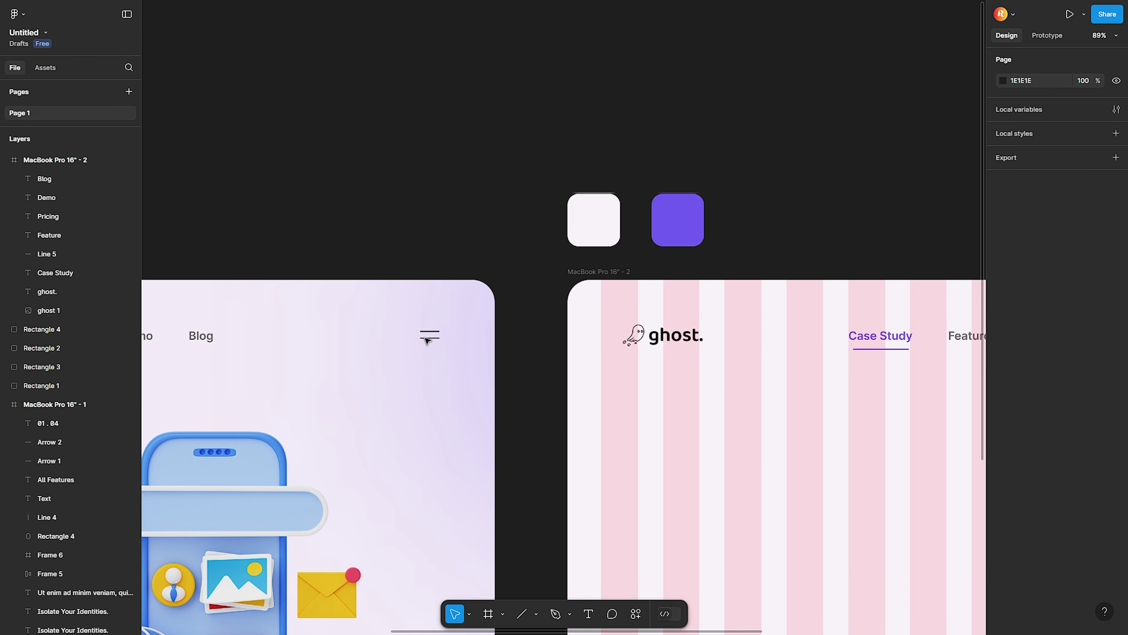
click(430, 333)
click(693, 411)
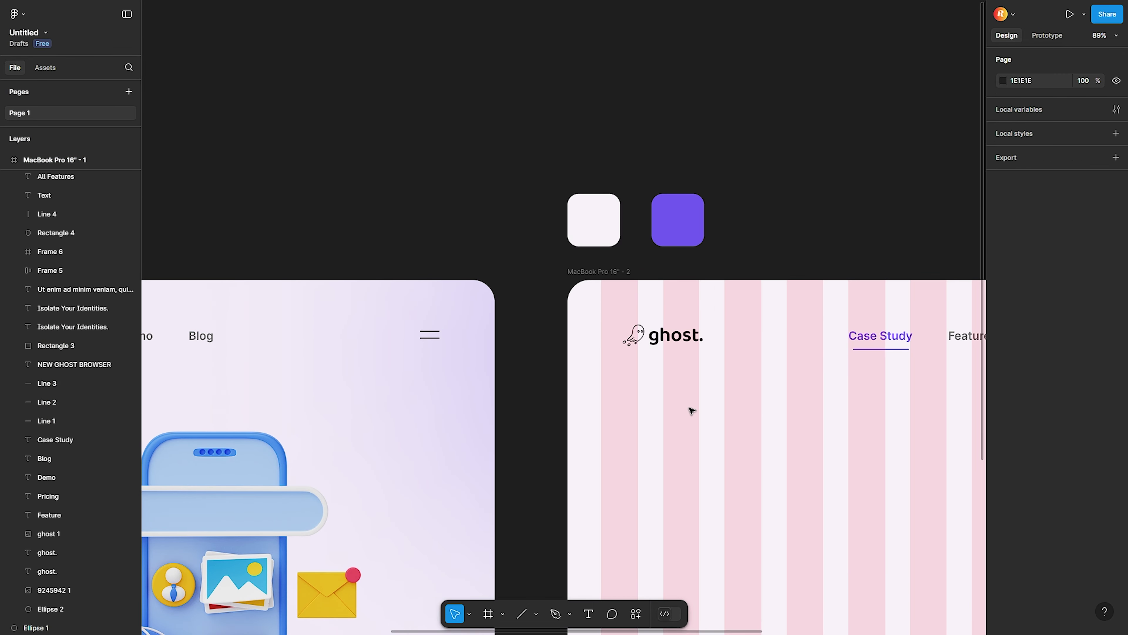
drag(632, 418, 428, 399)
scroll(428, 399, right, 6)
mouse_move(783, 381)
mouse_down()
mouse_move(508, 386)
mouse_move(685, 385)
mouse_up()
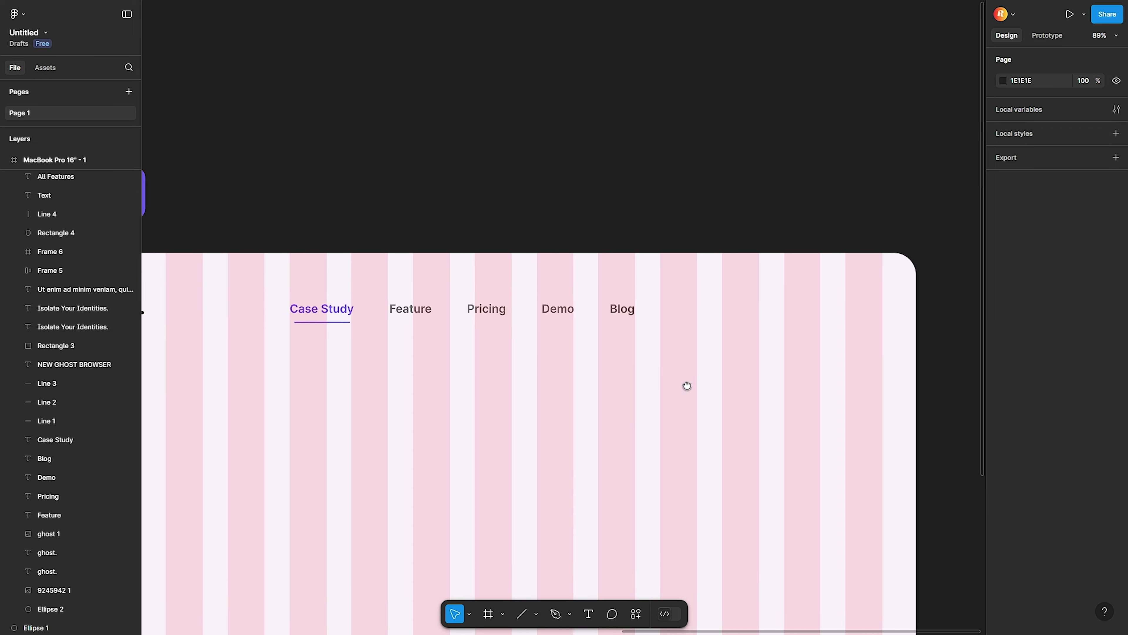
scroll(450, 379, left, 8)
scroll(450, 379, left, 2)
drag(478, 316, 561, 340)
scroll(508, 354, up, 10)
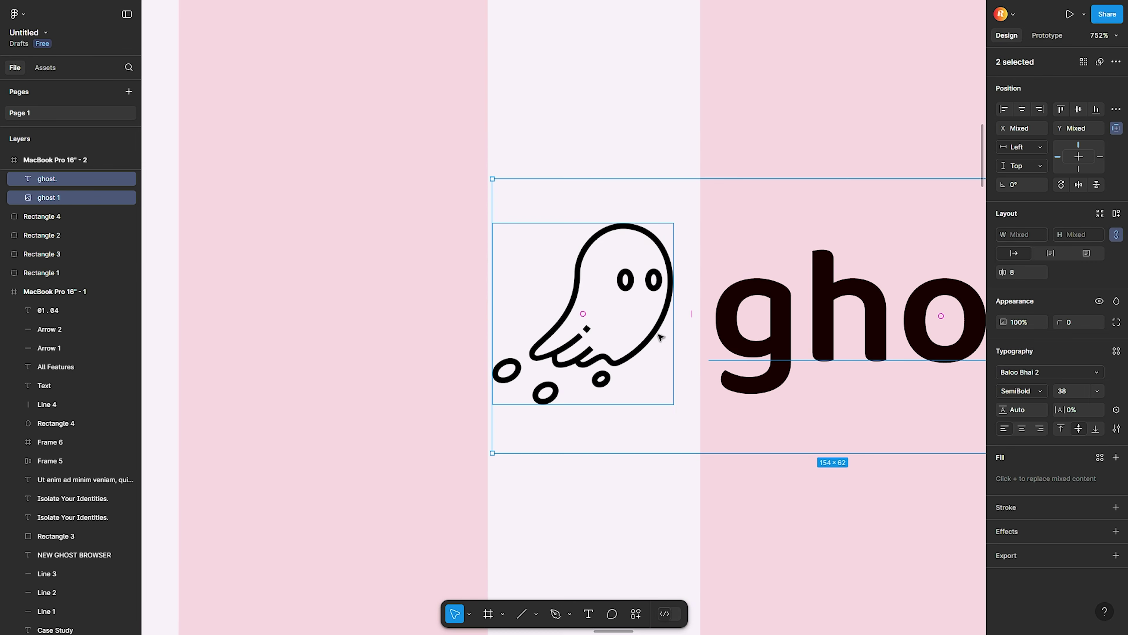
scroll(543, 365, down, 10)
scroll(587, 367, down, 5)
key(Escape)
scroll(249, 247, up, 10)
key(ctrl+z)
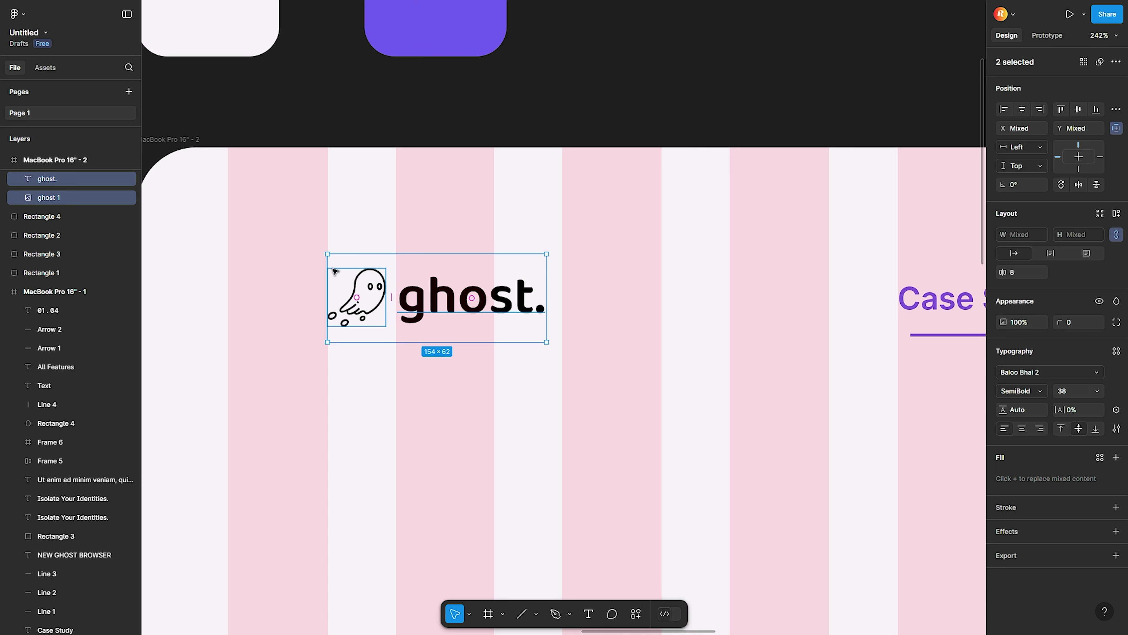
scroll(351, 347, down, 10)
key(Escape)
scroll(551, 369, down, 1)
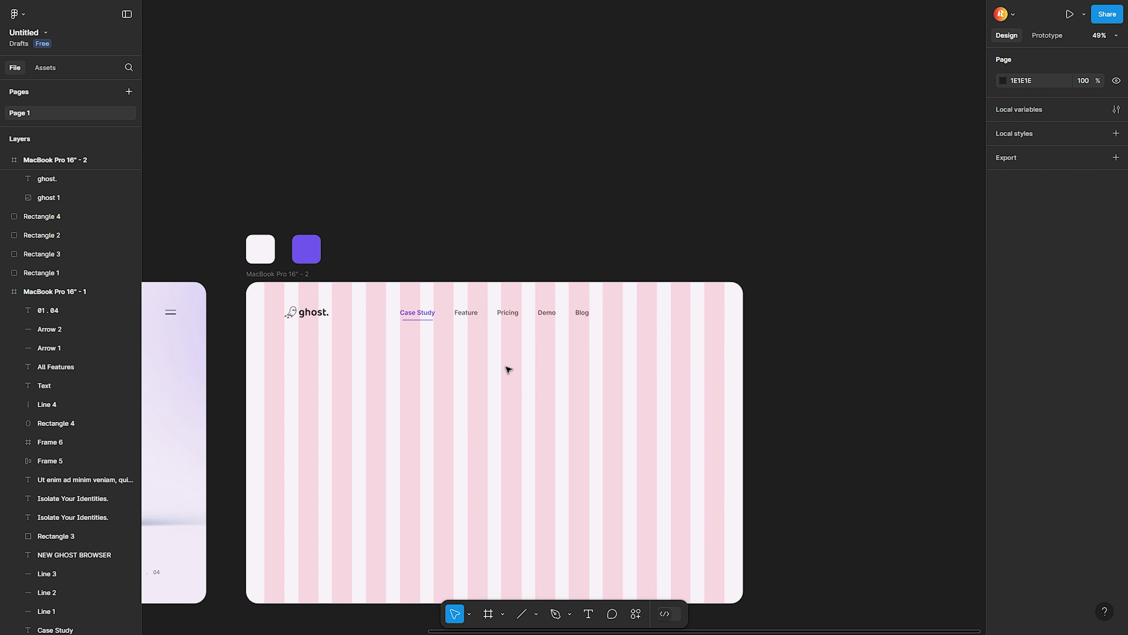
scroll(519, 370, up, 2)
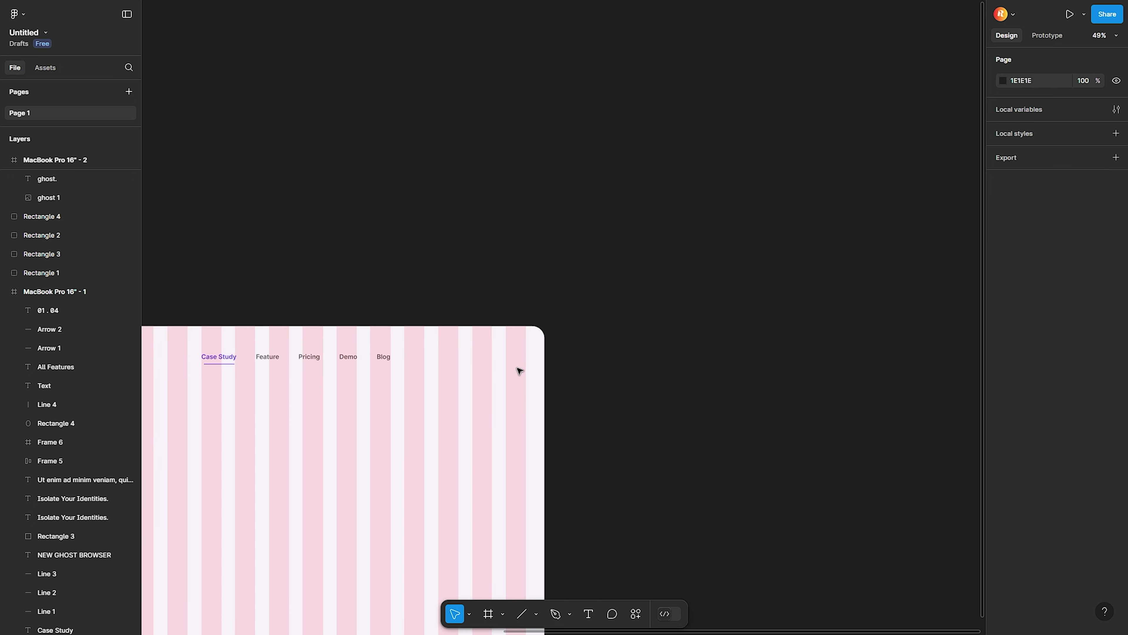
scroll(516, 370, up, 5)
scroll(579, 384, left, 3)
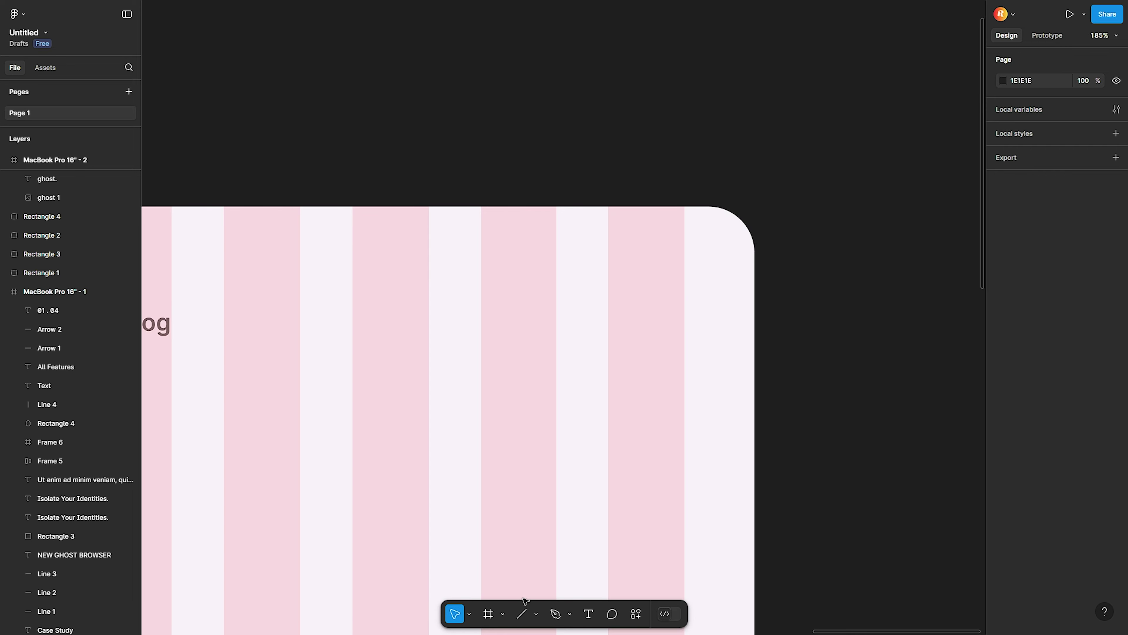
- Draw a 37-wide line at the header's top-right and duplicate it just below
click(522, 614)
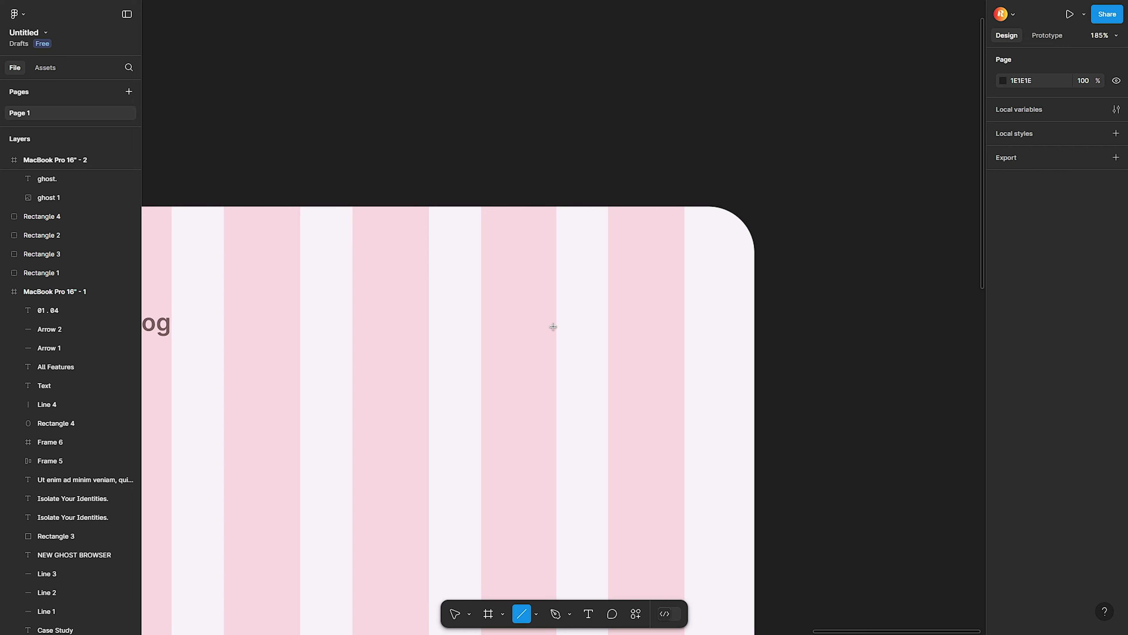
drag(556, 324, 609, 324)
text(3)
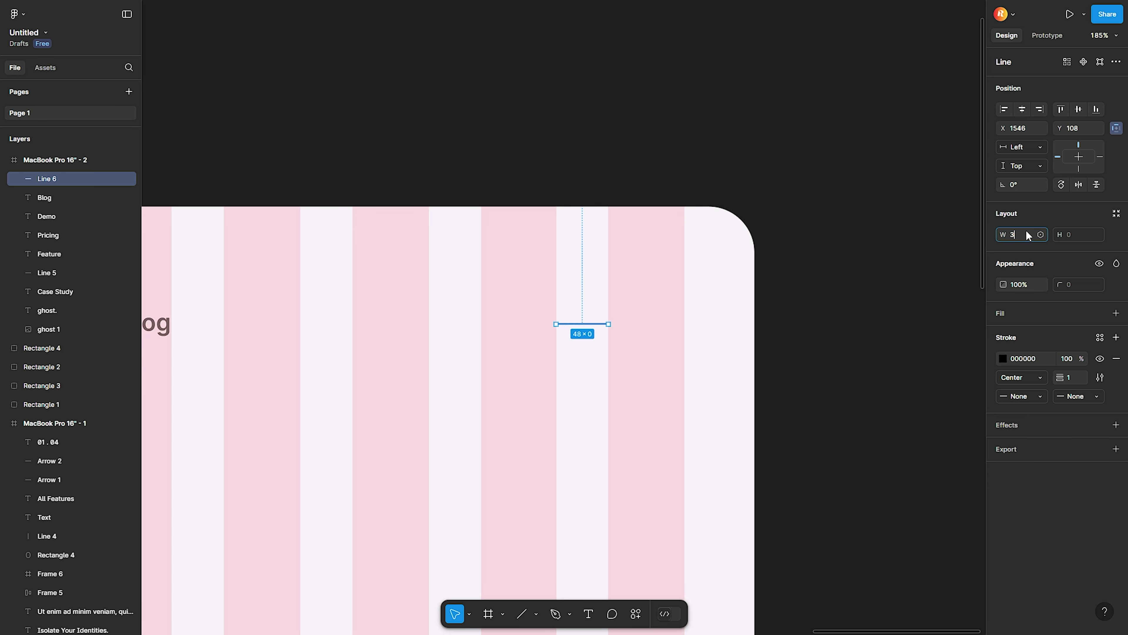
text(7)
key(Return)
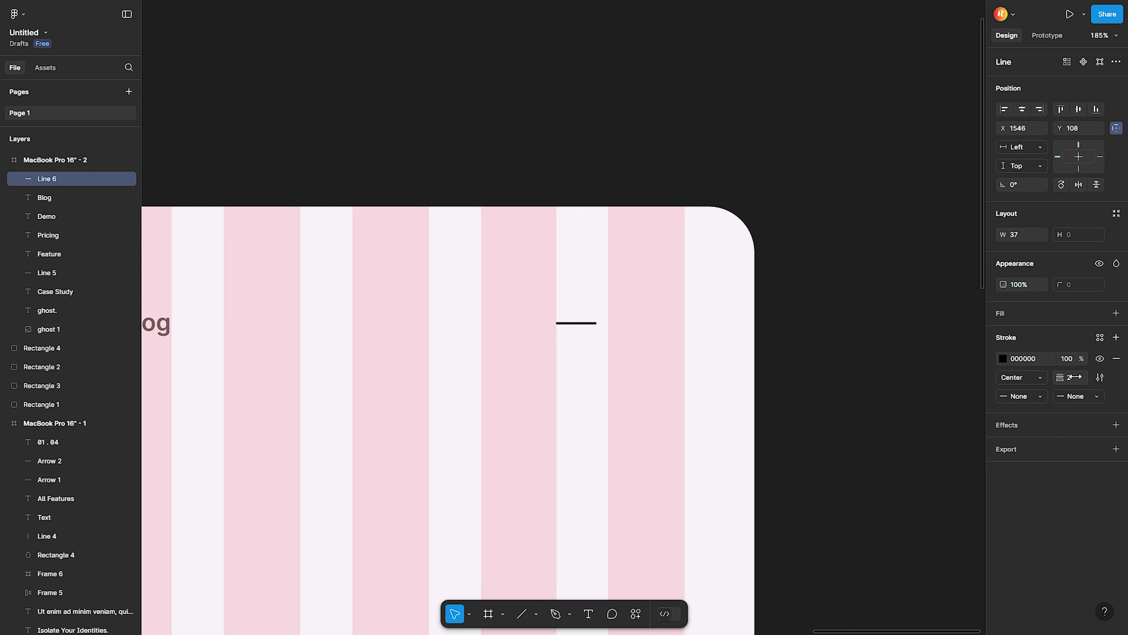
click(664, 349)
click(582, 325)
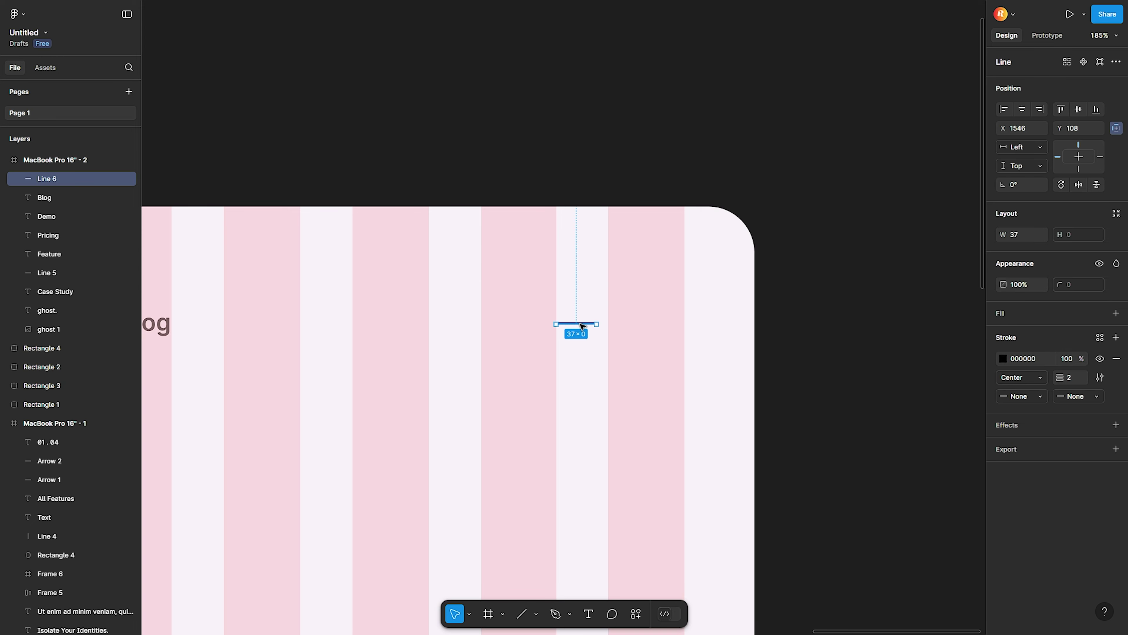
drag(581, 326, 598, 327)
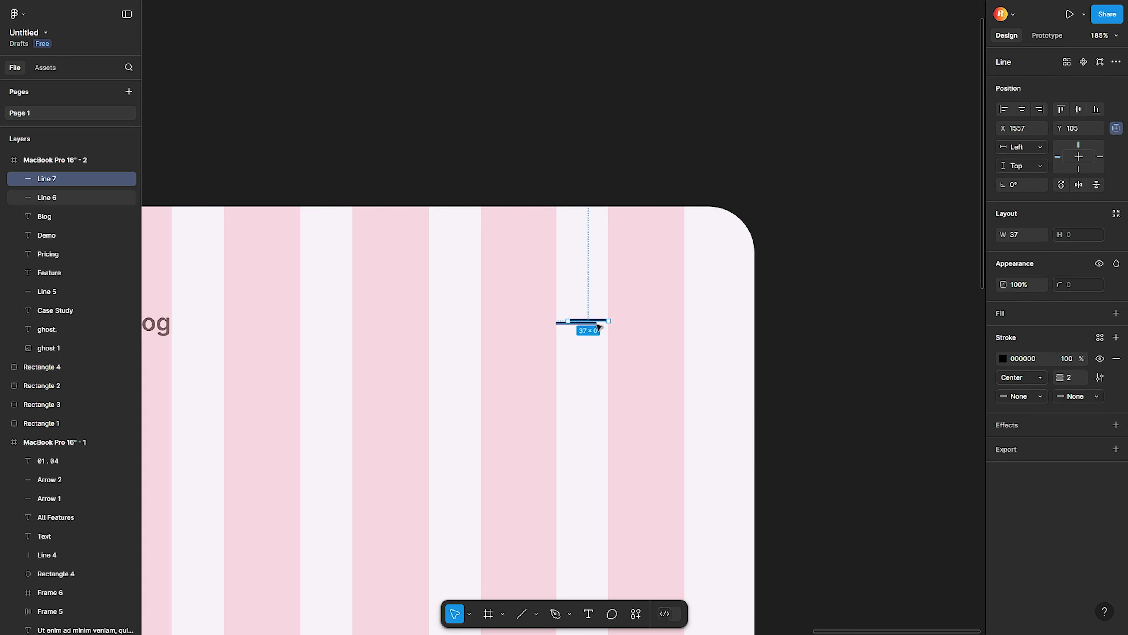
key(ctrl+z)
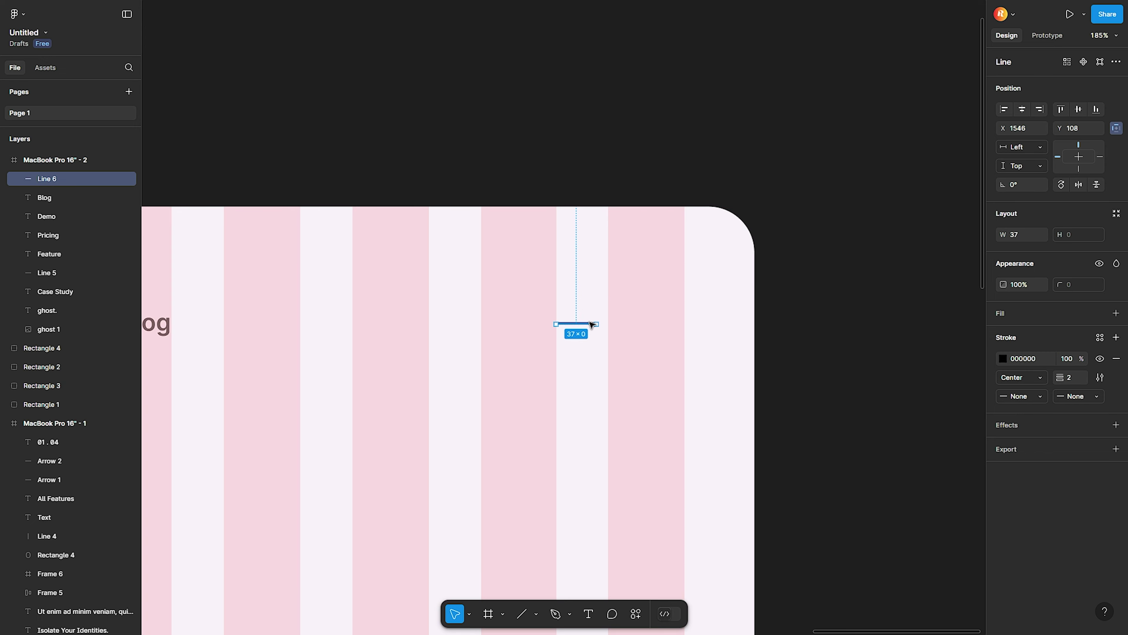
drag(592, 325, 597, 334)
click(607, 377)
- Select both hamburger lines and wrap them in a frame with Ctrl+Alt+G
scroll(608, 380, down, 3)
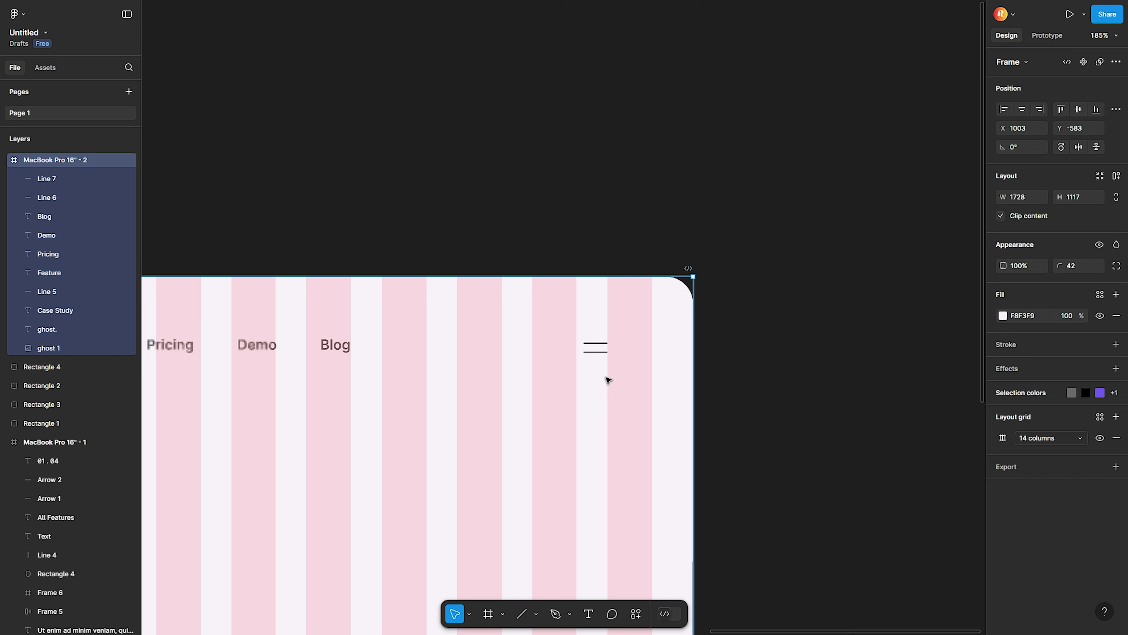
scroll(608, 380, down, 3)
scroll(675, 350, down, 3)
scroll(705, 372, left, 2)
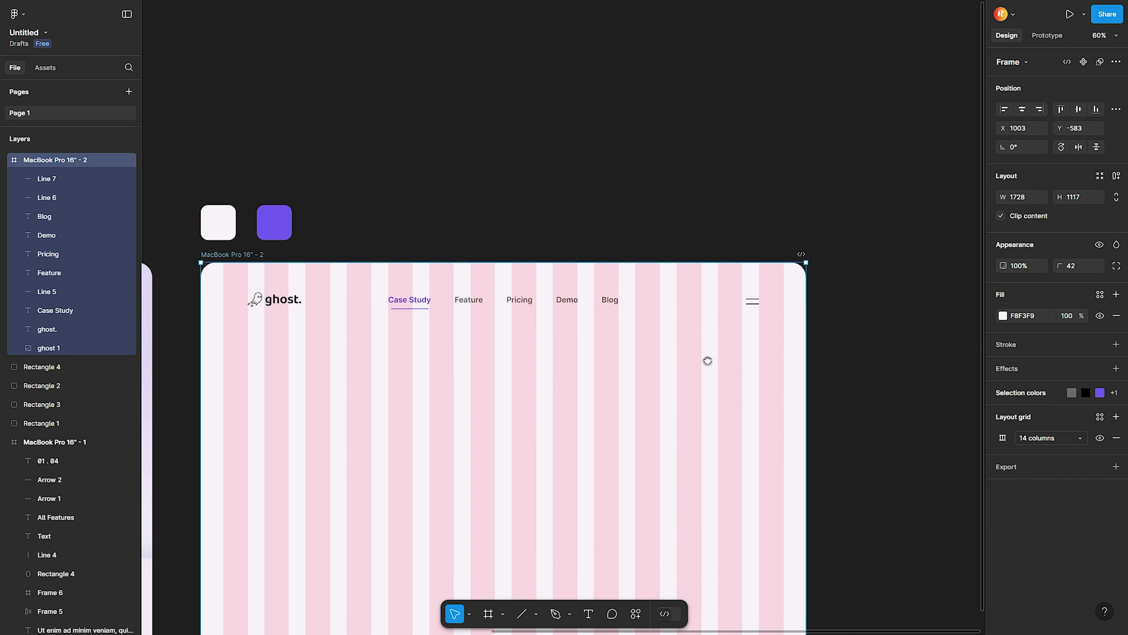
drag(708, 360, 694, 395)
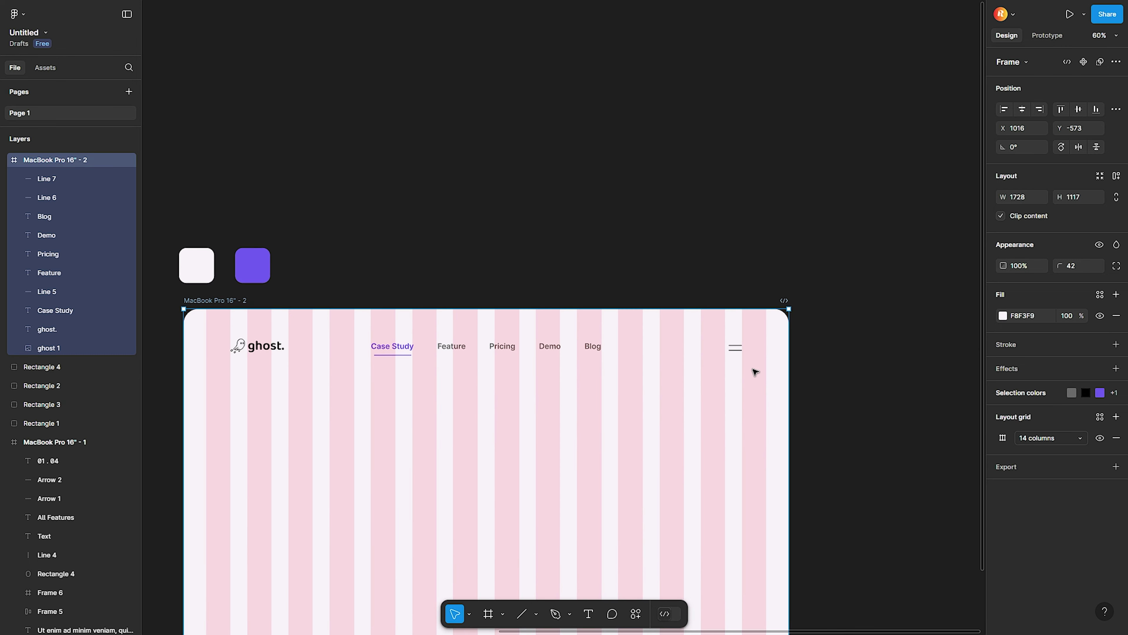
click(750, 374)
mouse_move(649, 404)
mouse_down()
mouse_move(710, 369)
mouse_move(754, 366)
mouse_up()
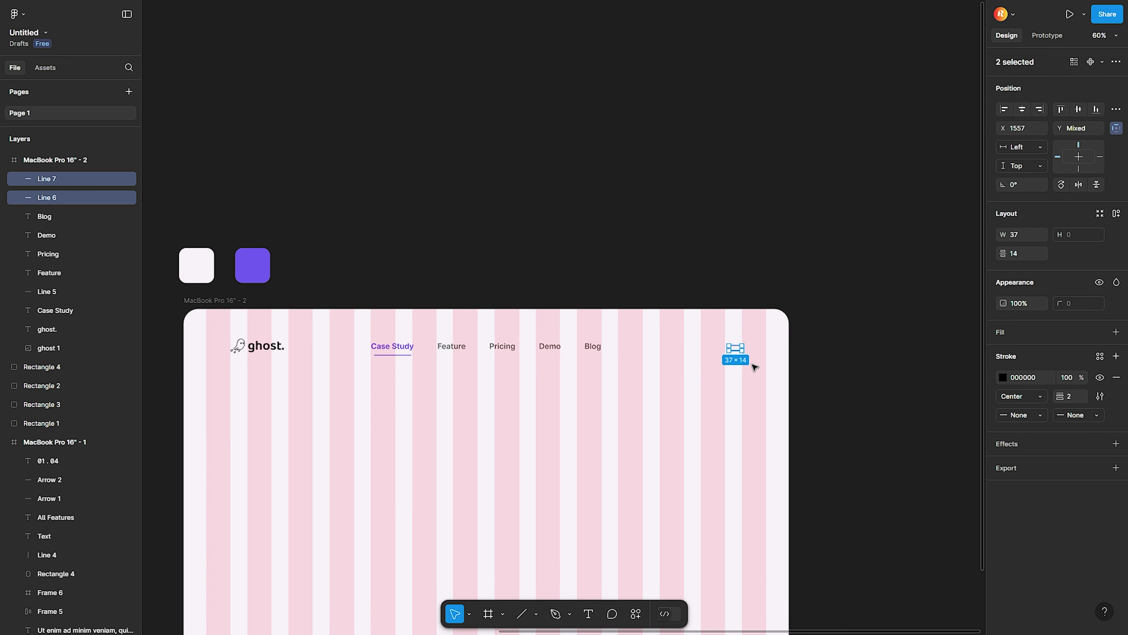
key(ctrl+alt+g)
- Select the ghost logo and wordmark together with the Case Study and Feature links
click(519, 412)
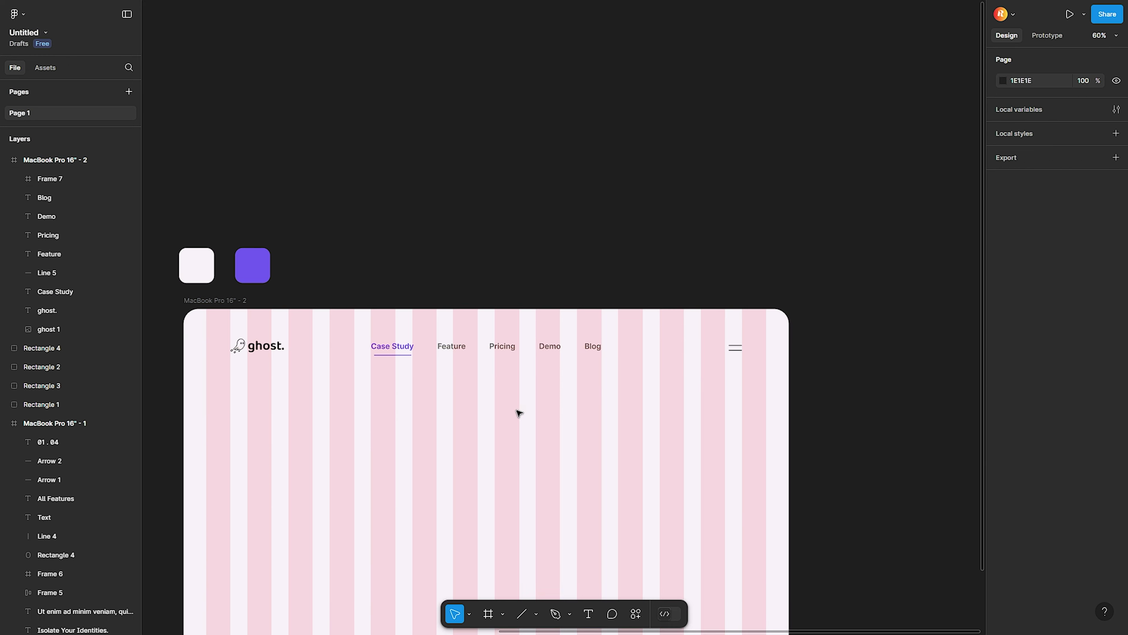
scroll(373, 396, left, 2)
scroll(453, 377, up, 3)
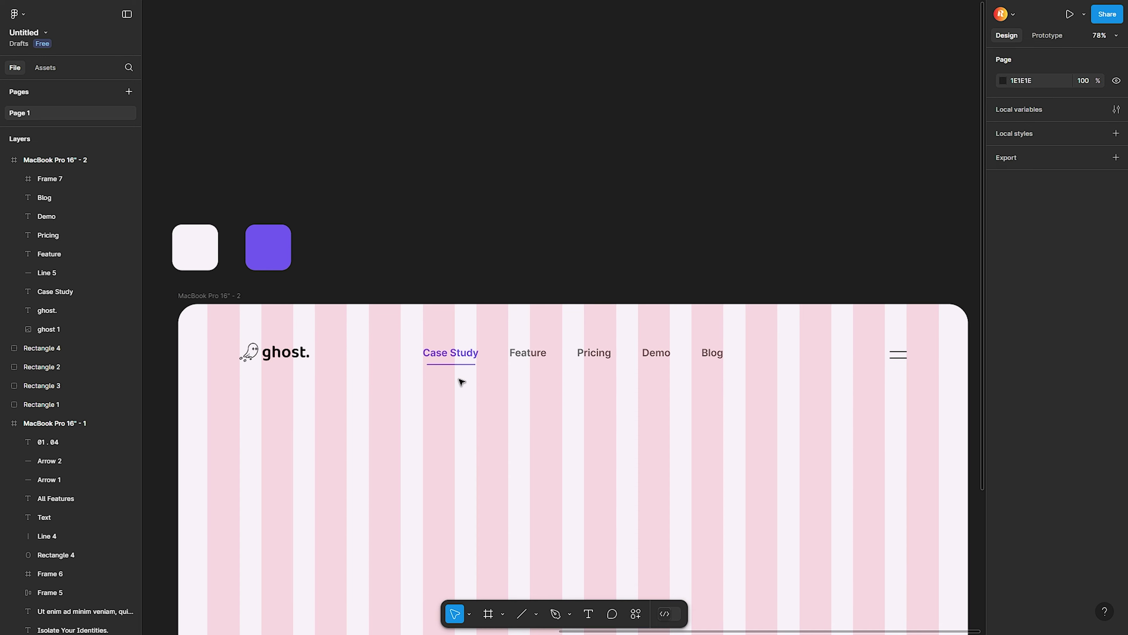
drag(461, 381, 451, 329)
key(Escape)
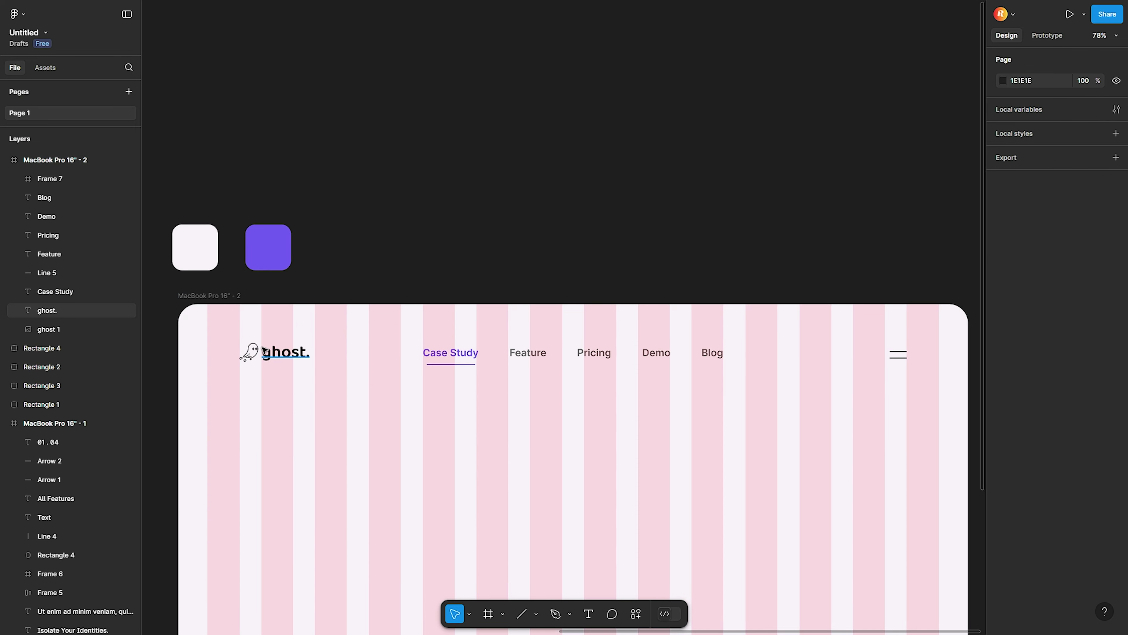
click(249, 352)
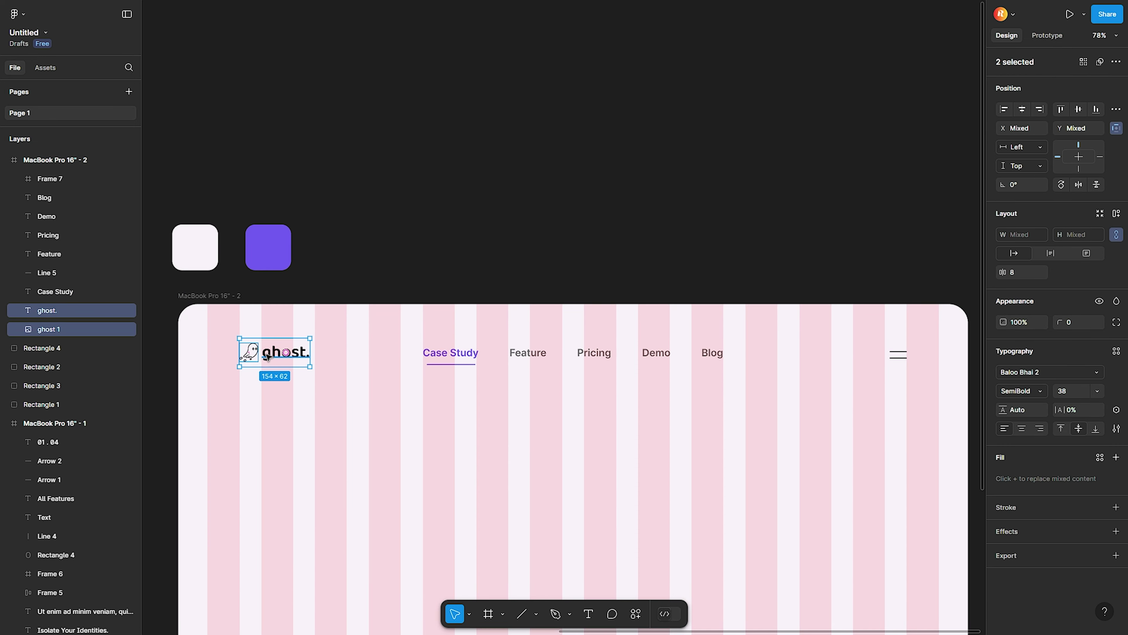
shift+click(464, 356)
shift+click(526, 355)
- Add Pricing, Demo, Blog and the hamburger icon, then align all on vertical centres
shift+click(595, 355)
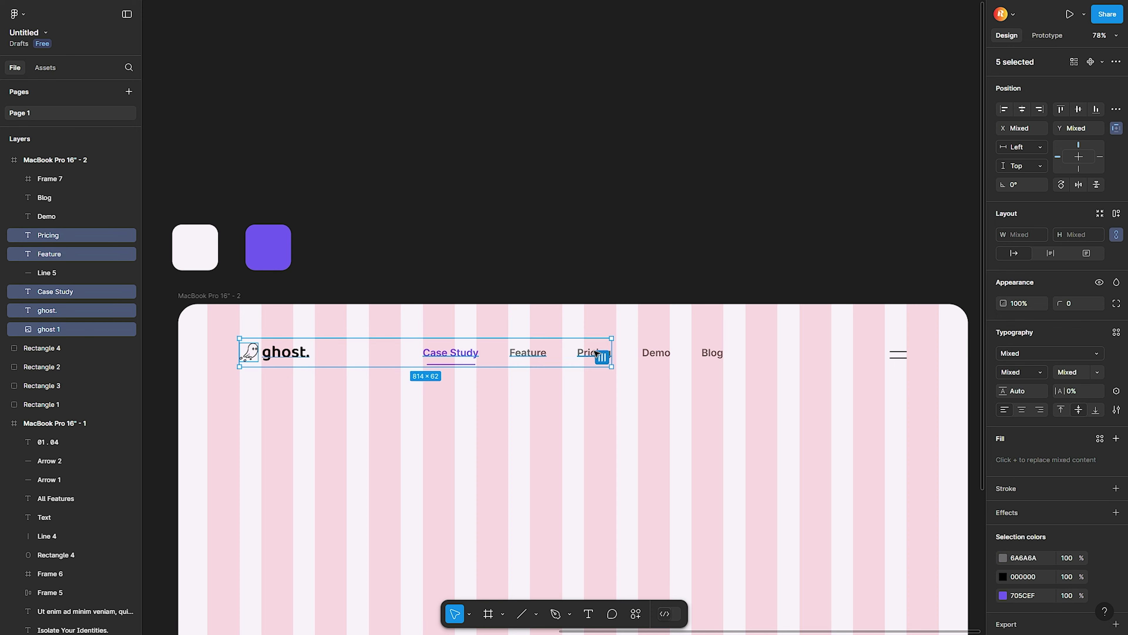
shift+click(667, 359)
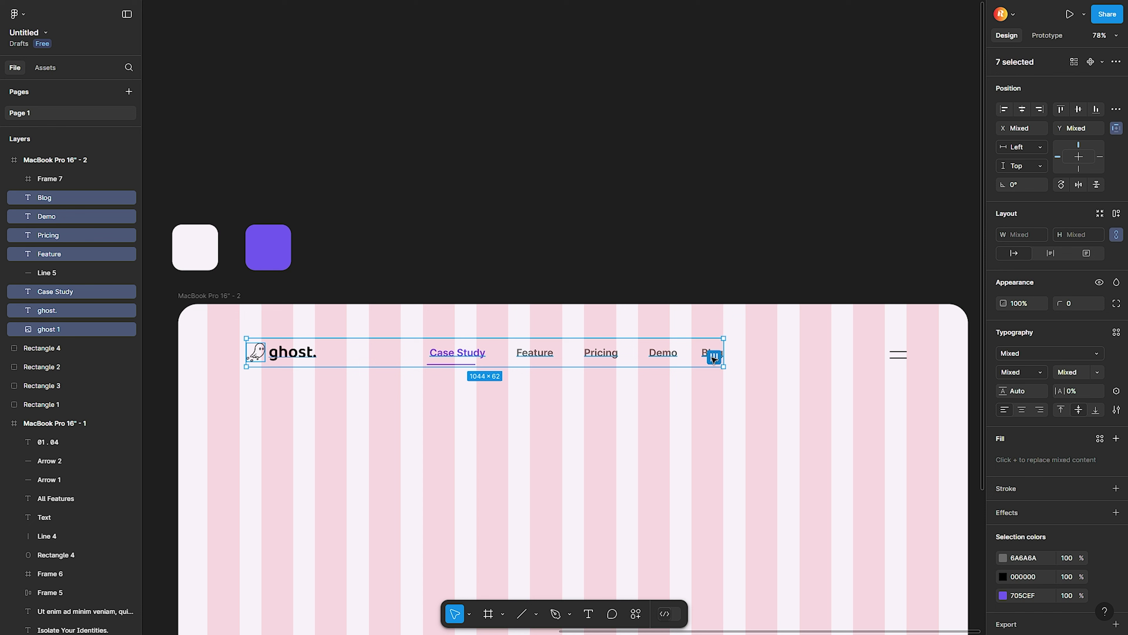
shift+click(667, 354)
shift+click(666, 354)
shift+click(715, 354)
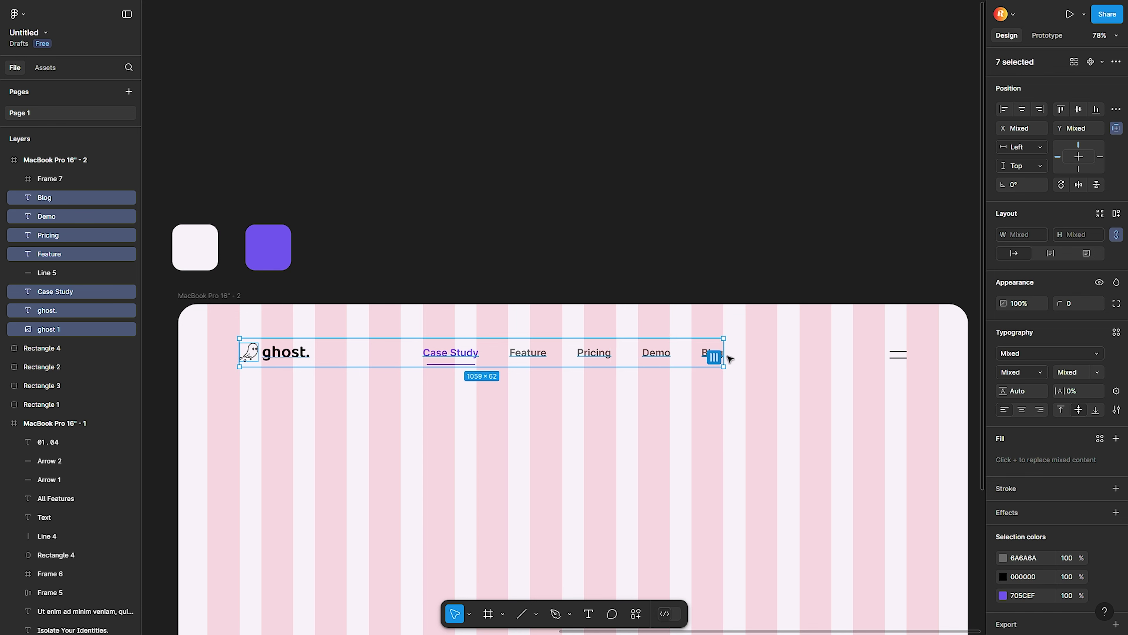
shift+click(897, 354)
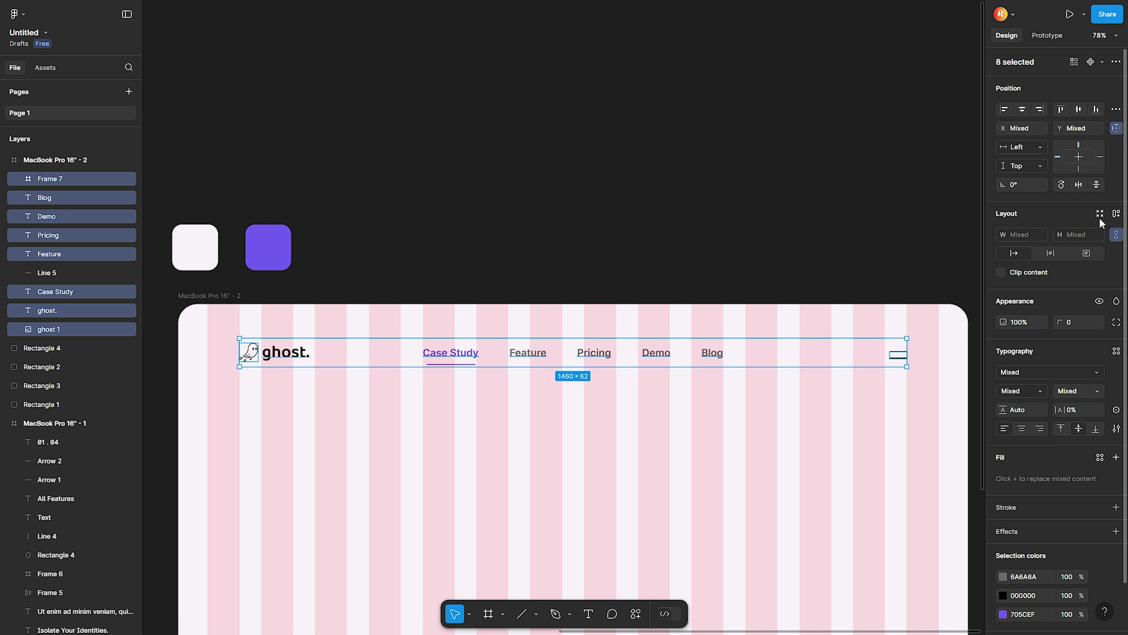
click(1080, 108)
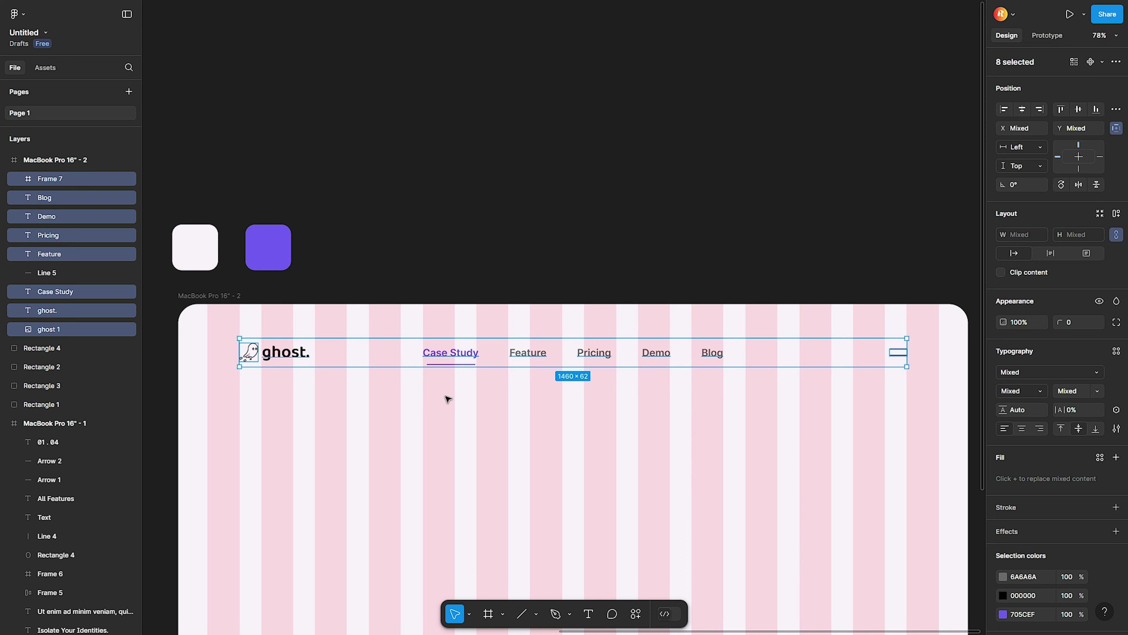
drag(447, 400, 445, 311)
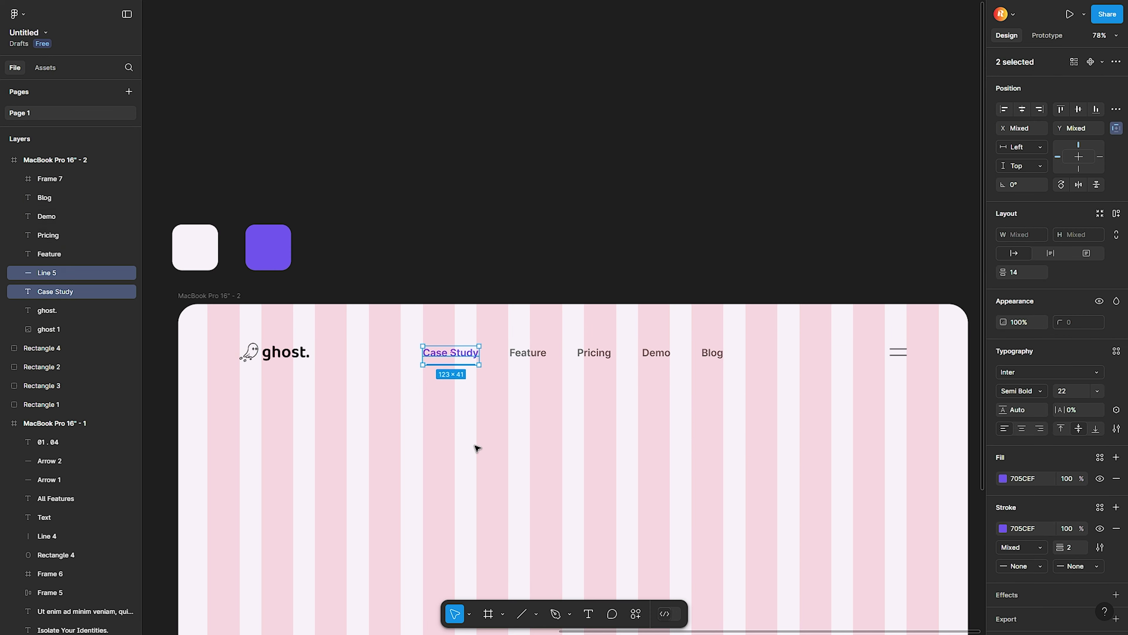
- Frame the Case Study link with its underline, then wrap all five nav links in one frame
click(456, 438)
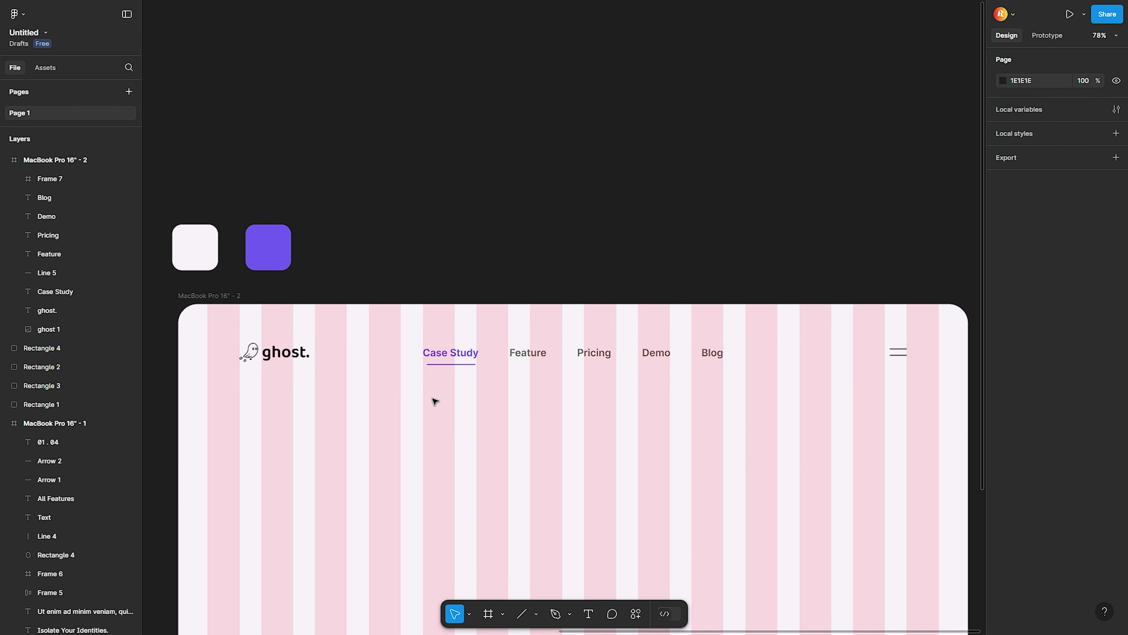
drag(435, 401, 452, 329)
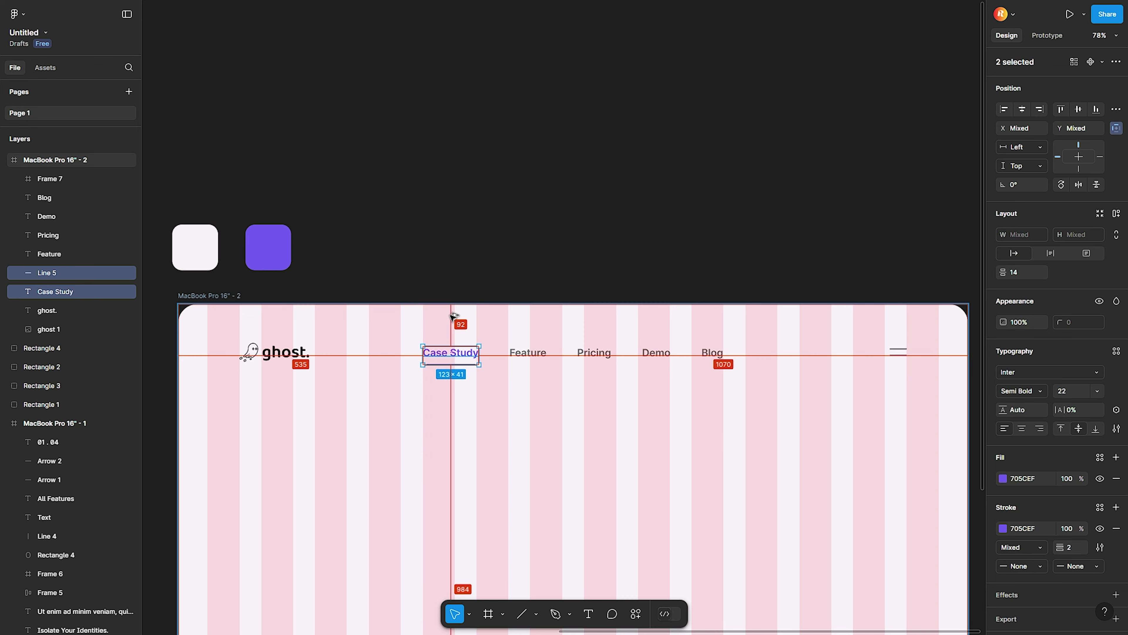
key(ctrl+alt+g)
click(674, 439)
drag(762, 411, 374, 314)
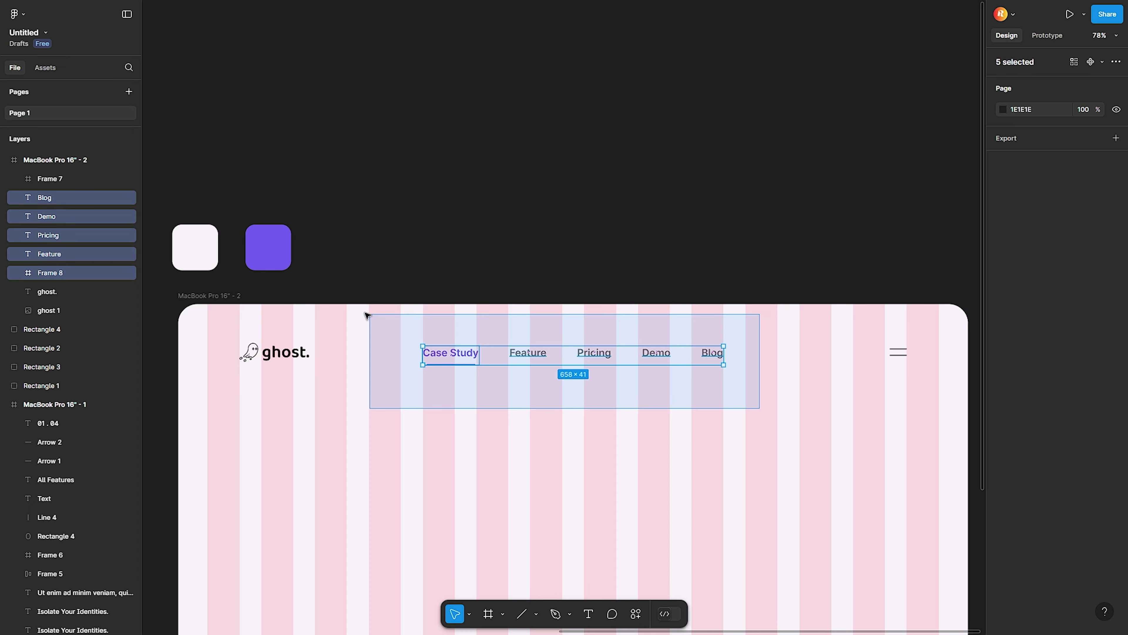
key(ctrl+alt+g)
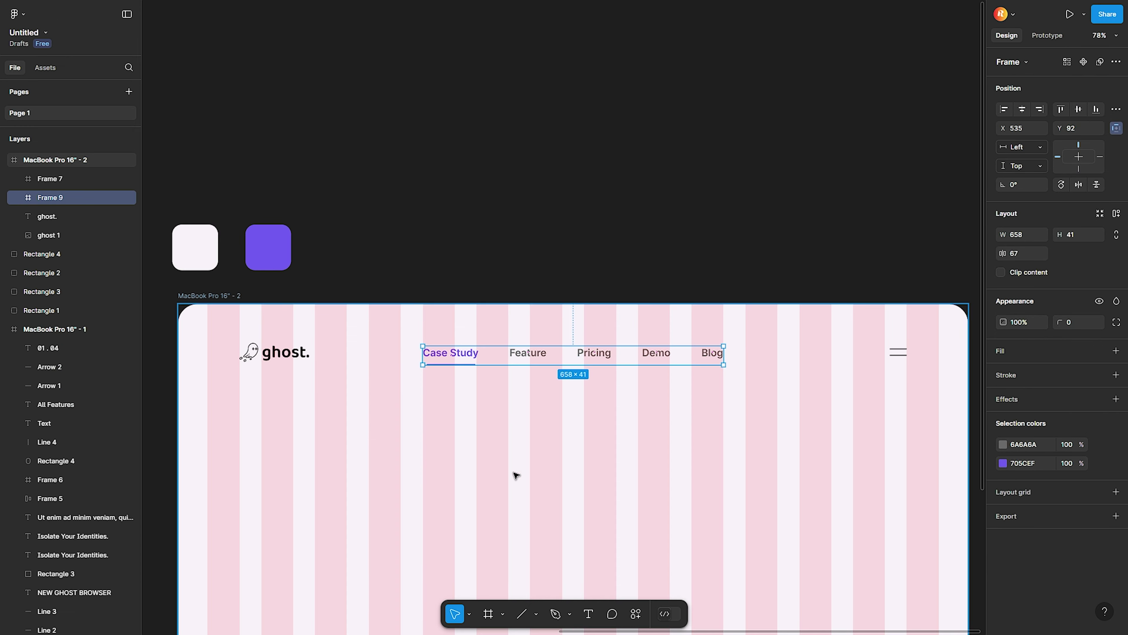
click(528, 484)
- Wrap the logo, nav links frame and menu icon into one header frame
scroll(540, 486, down, 5)
drag(780, 422, 315, 340)
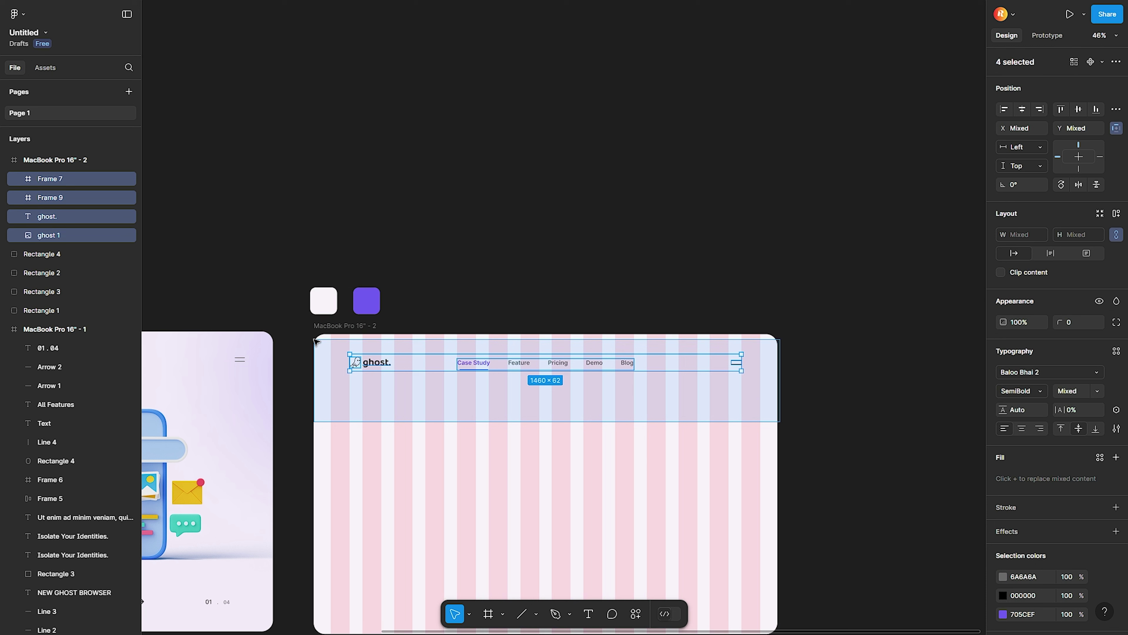
drag(317, 341, 316, 341)
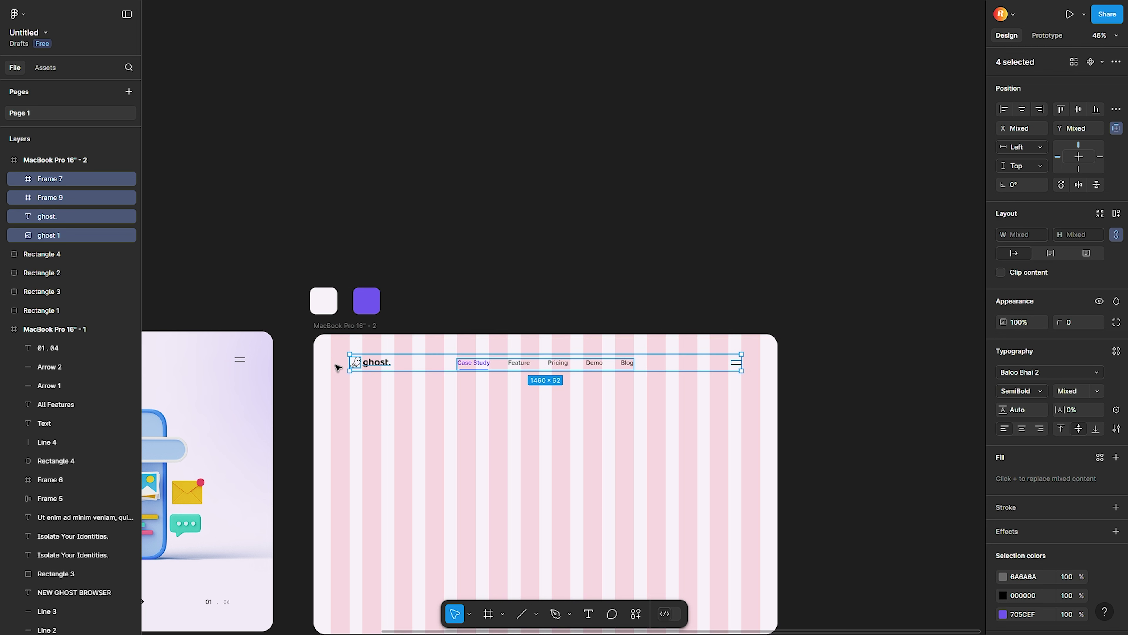
key(alt)
key(ctrl+alt+g)
click(716, 469)
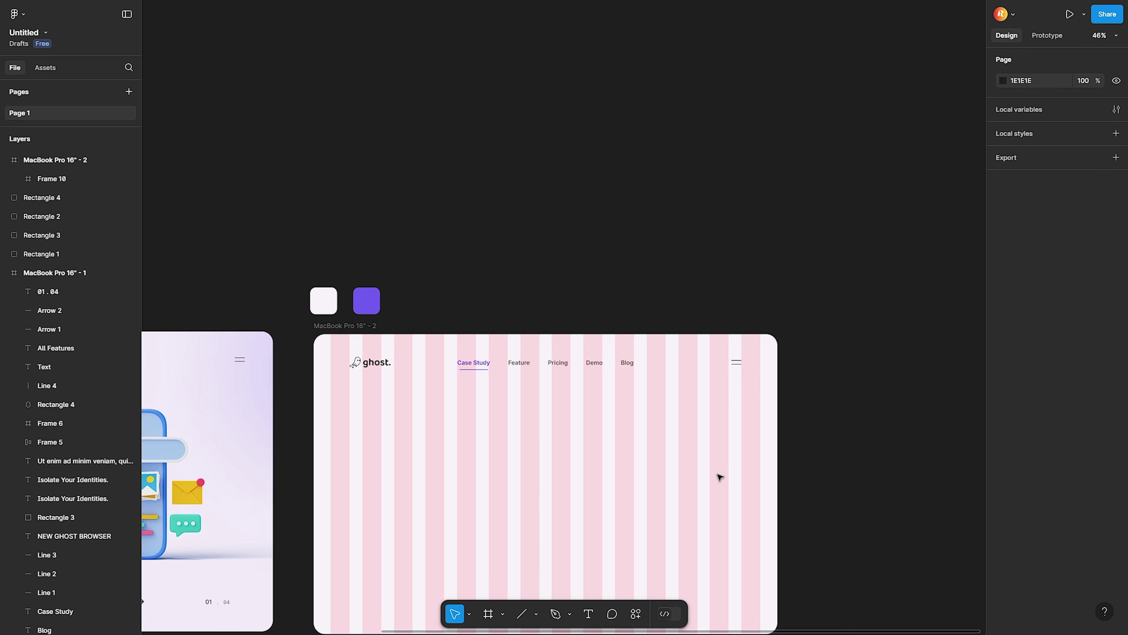
- Center the 1460 × 62 navigation bar frame horizontally in the MacBook frame, at X 134
click(492, 362)
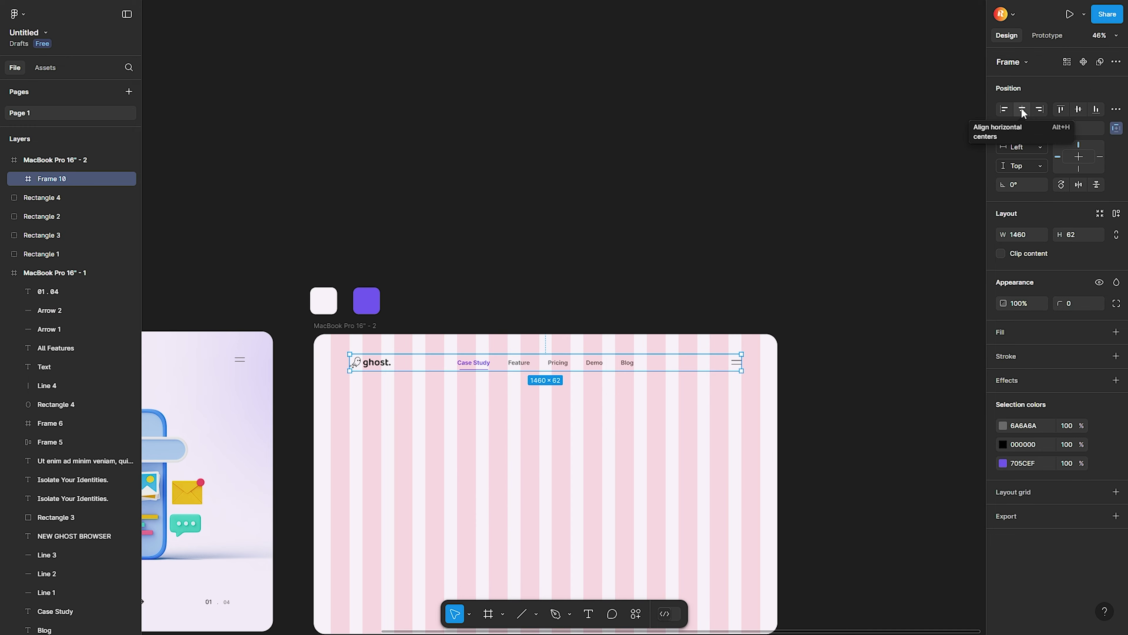
click(868, 322)
click(632, 369)
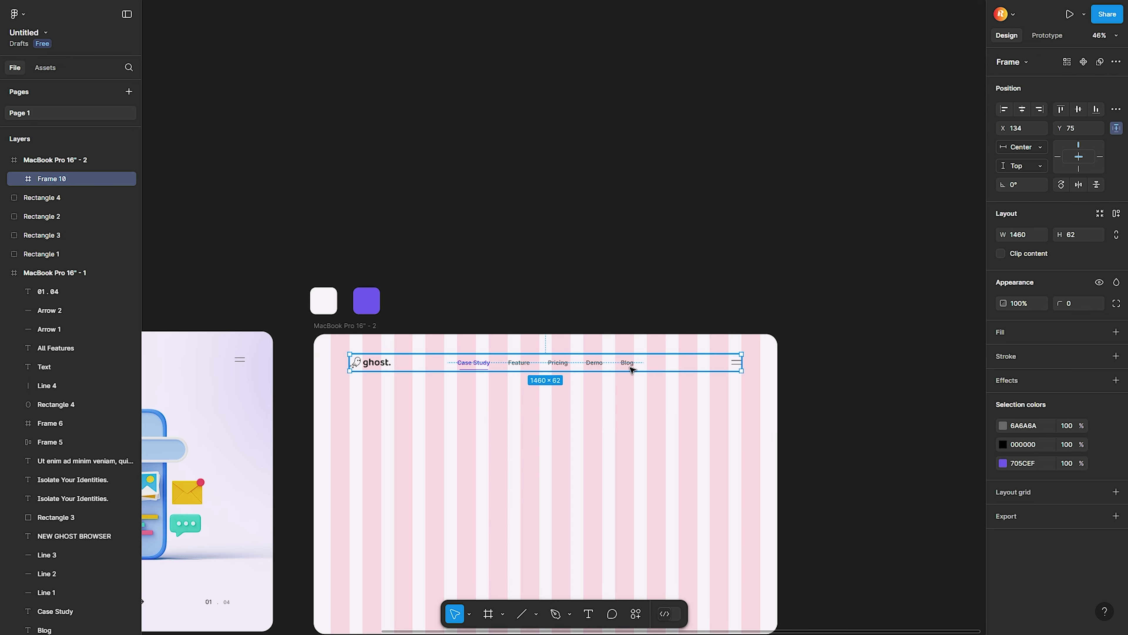
scroll(629, 368, down, 3)
scroll(602, 426, up, 5)
scroll(653, 350, down, 5)
- Paste the phone illustration into the second frame, deleting an accidentally drawn rectangle
click(359, 373)
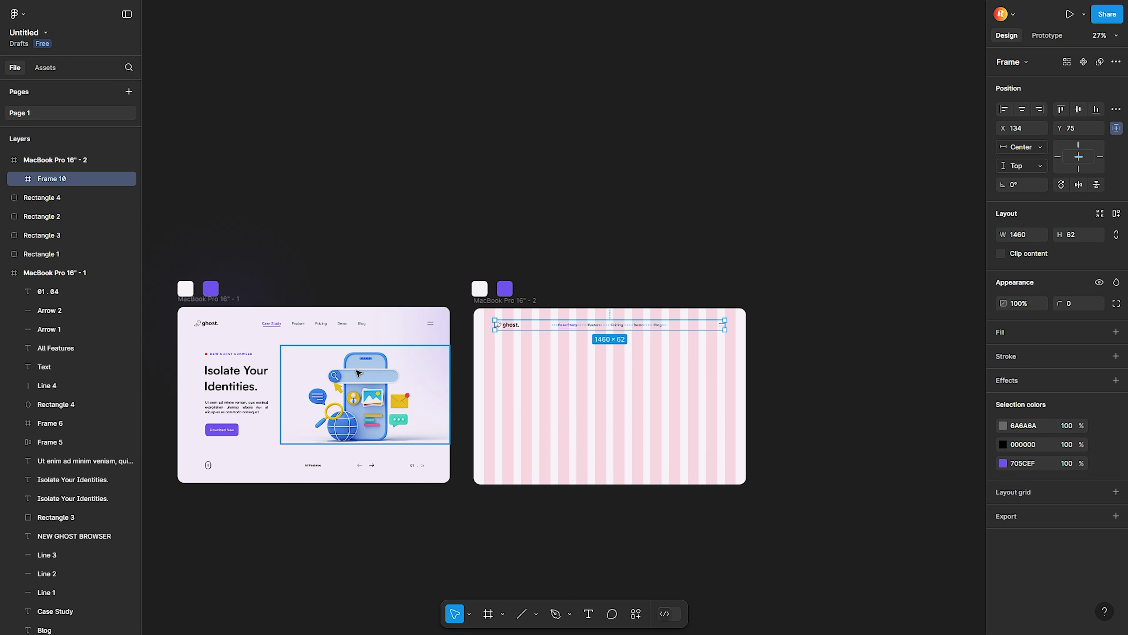
click(519, 416)
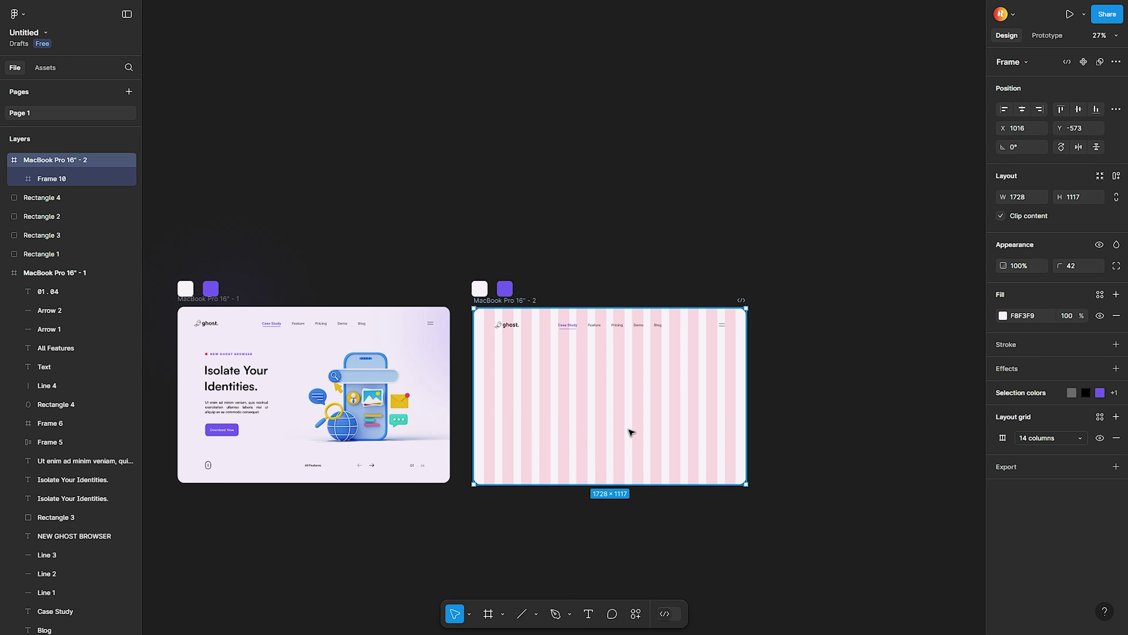
scroll(639, 431, up, 3)
scroll(657, 449, up, 3)
key(ctrl+v)
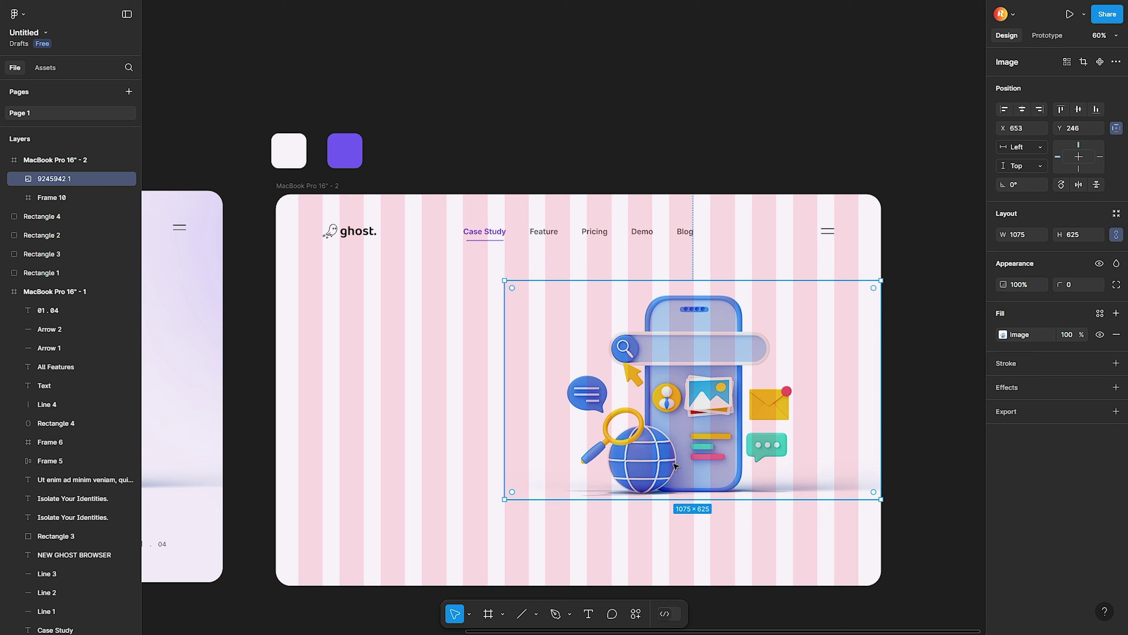
scroll(578, 444, up, 3)
key(r)
drag(456, 460, 479, 474)
key(Delete)
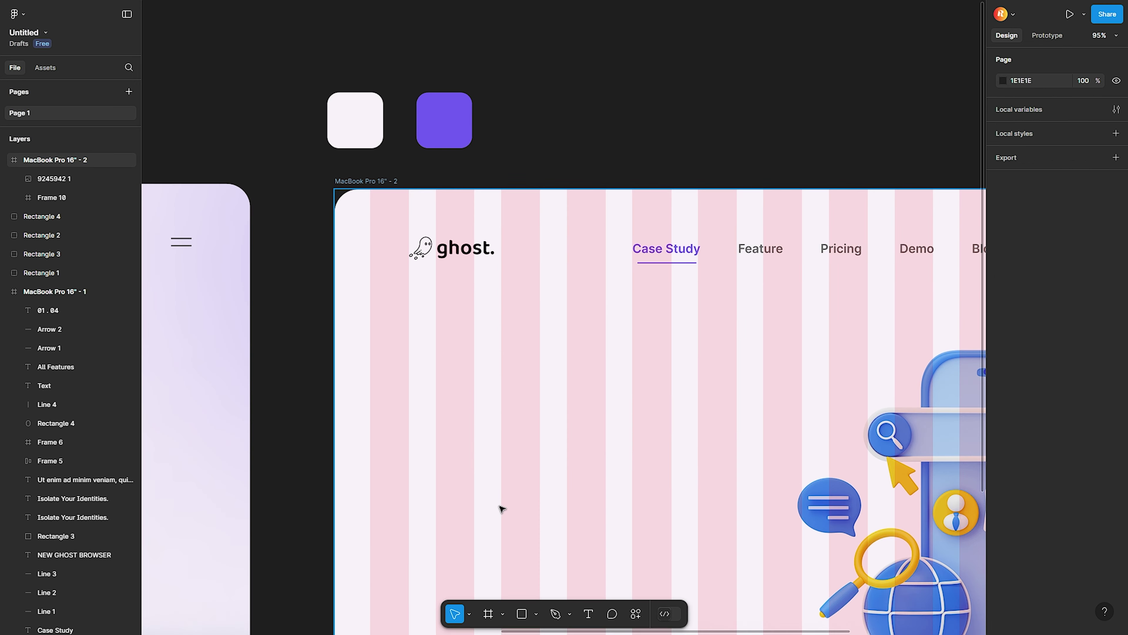
scroll(493, 506, down, 5)
scroll(298, 427, up, 3)
- Paste the NEW GHOST BROWSER label into the second frame at its original X 207, Y 289
double_click(297, 428)
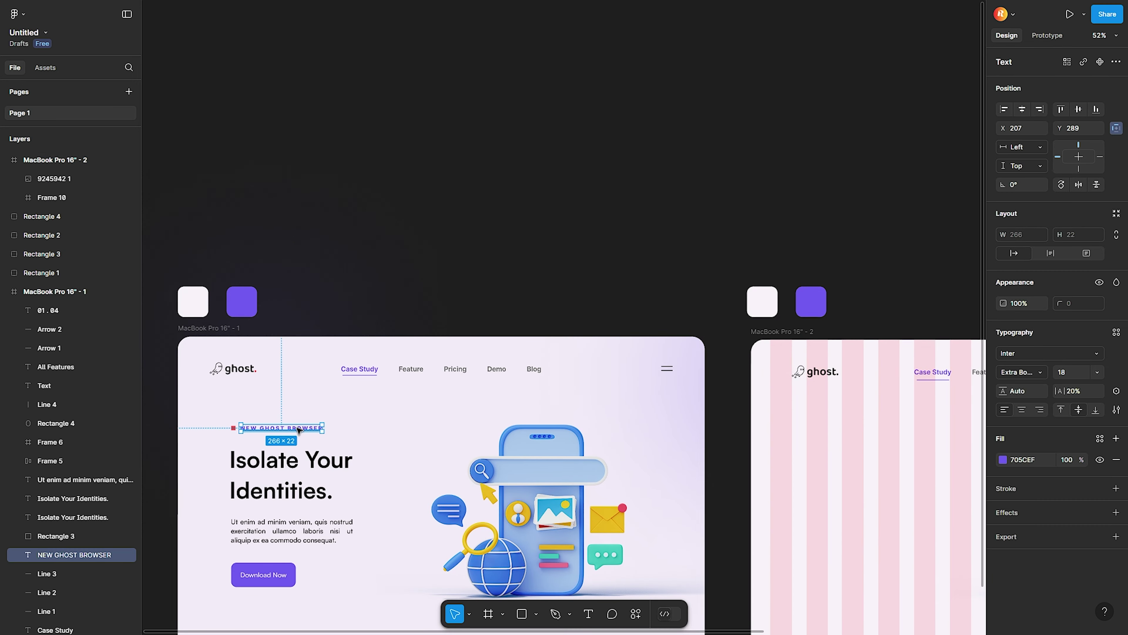
click(351, 439)
click(302, 430)
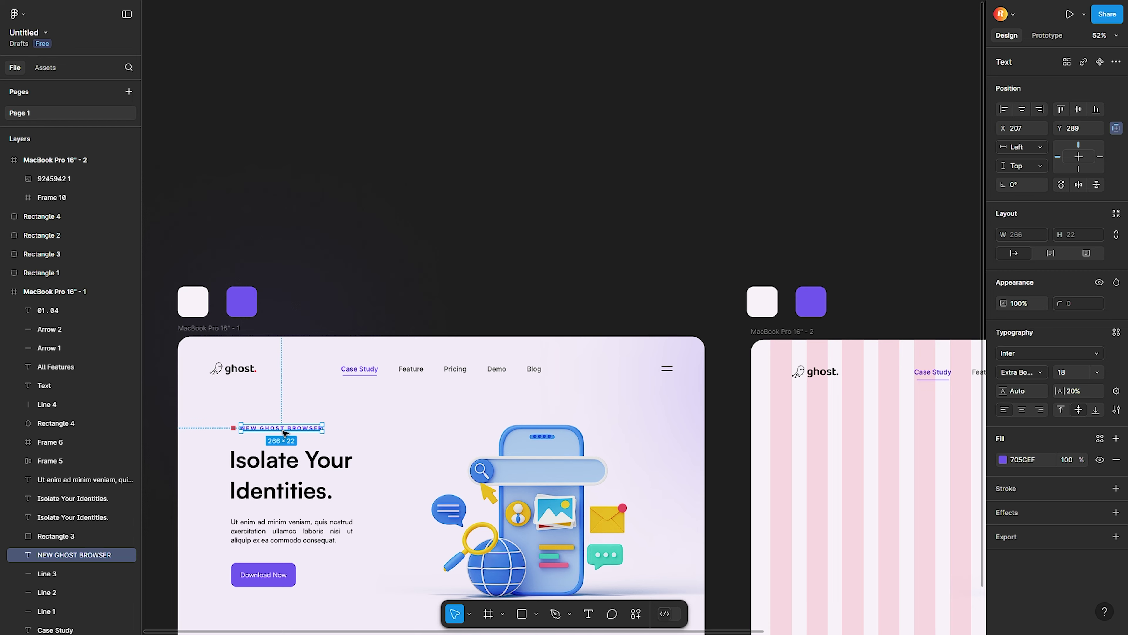
scroll(478, 454, down, 5)
scroll(428, 433, up, 2)
scroll(428, 434, up, 5)
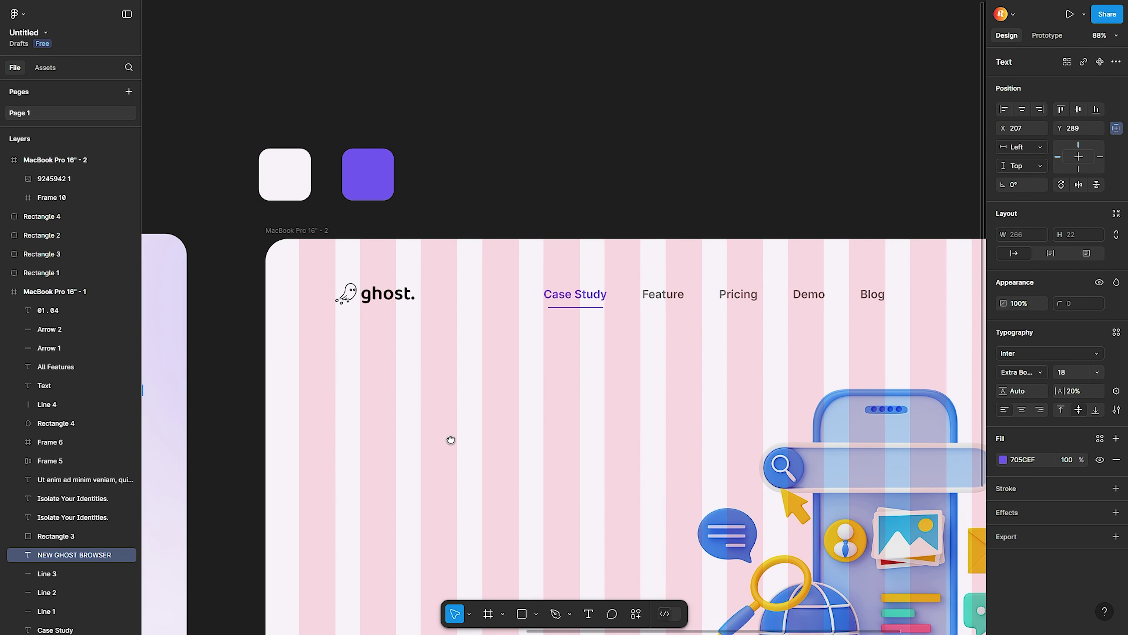
drag(451, 440, 455, 393)
click(458, 393)
key(ctrl+v)
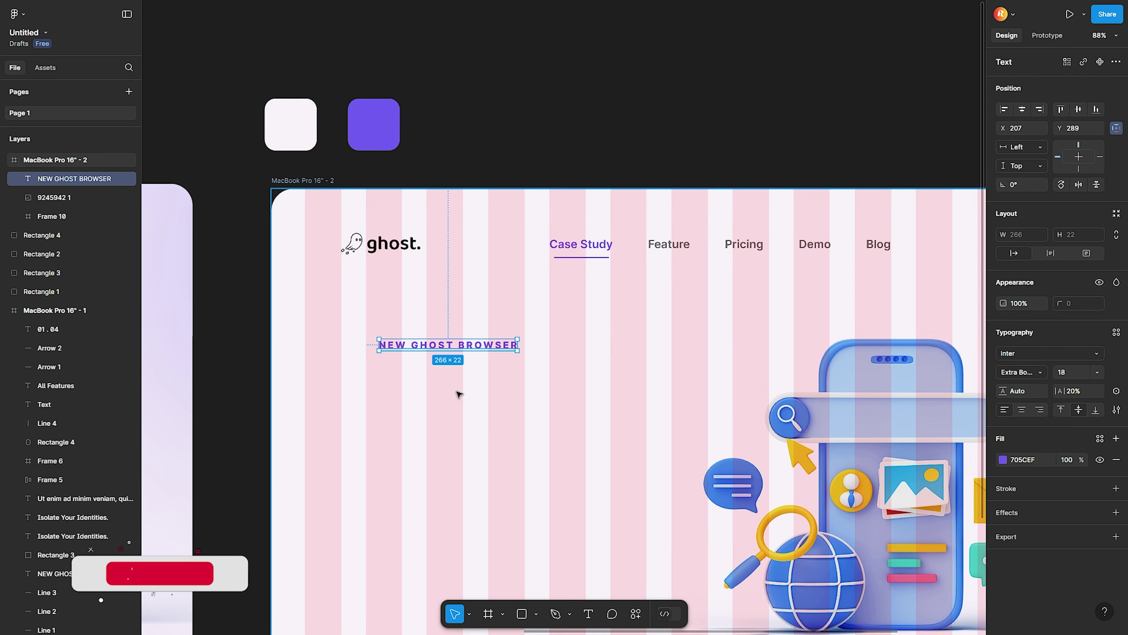
drag(453, 346, 468, 410)
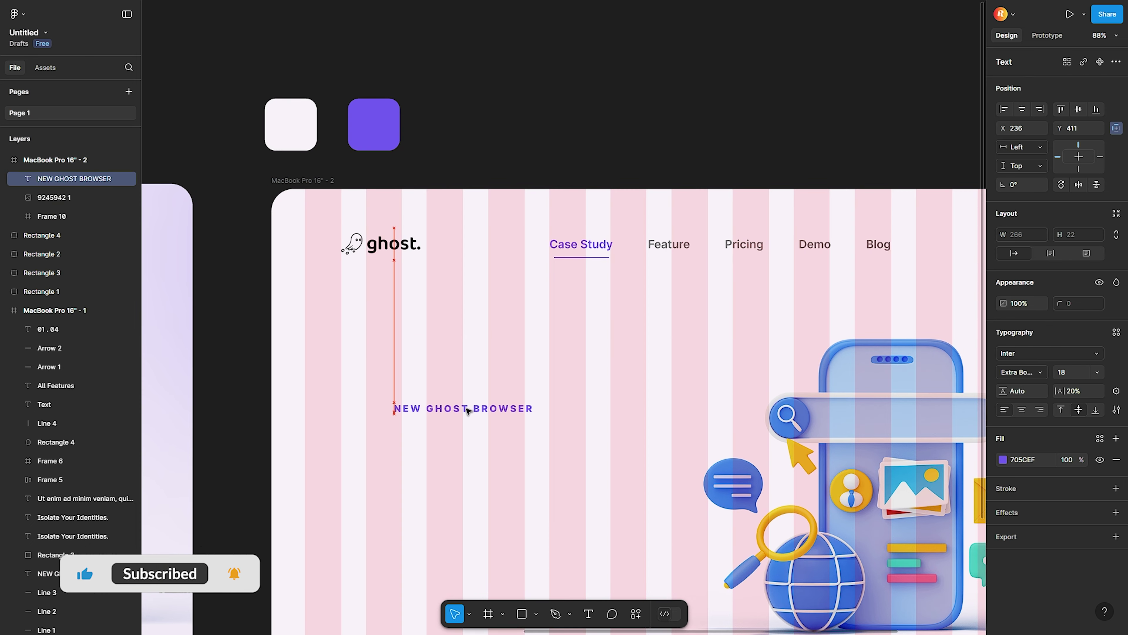
key(ctrl+z)
scroll(468, 410, down, 5)
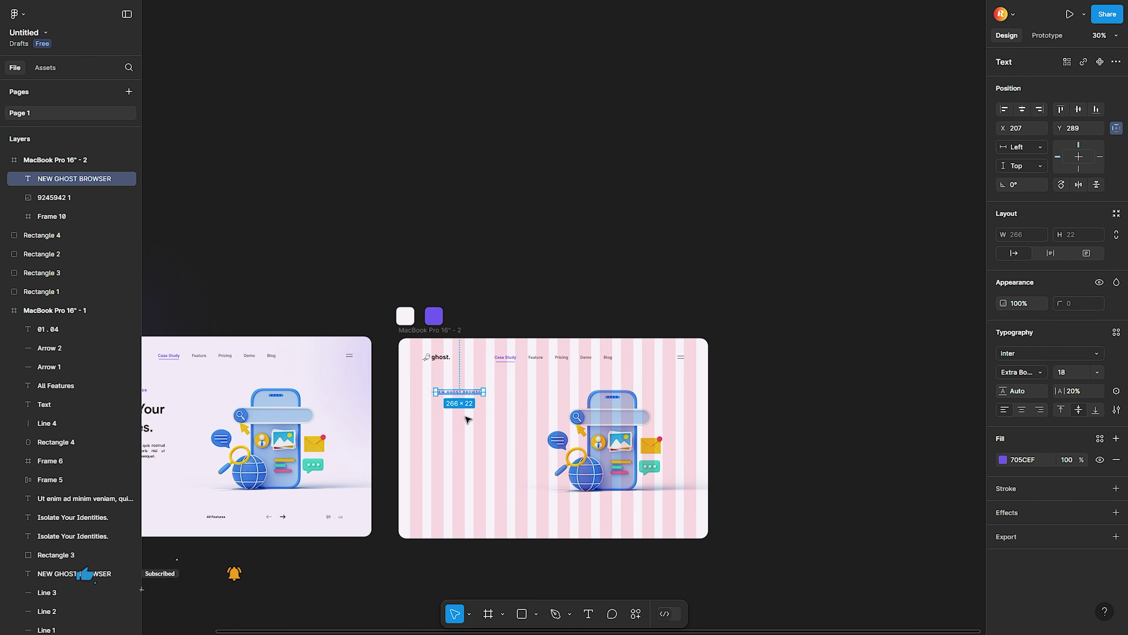
scroll(468, 419, up, 5)
scroll(444, 368, up, 5)
- Draw a 13×13 square just left of the word NEW in the label
scroll(440, 363, down, 1)
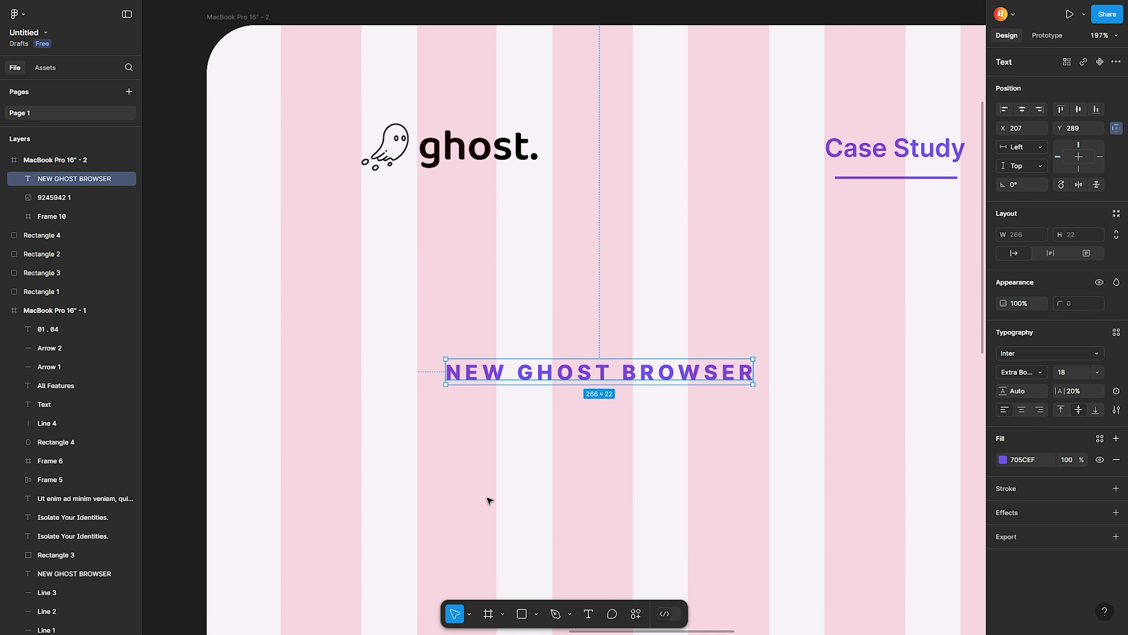
click(522, 615)
scroll(422, 355, up, 3)
scroll(445, 364, up, 3)
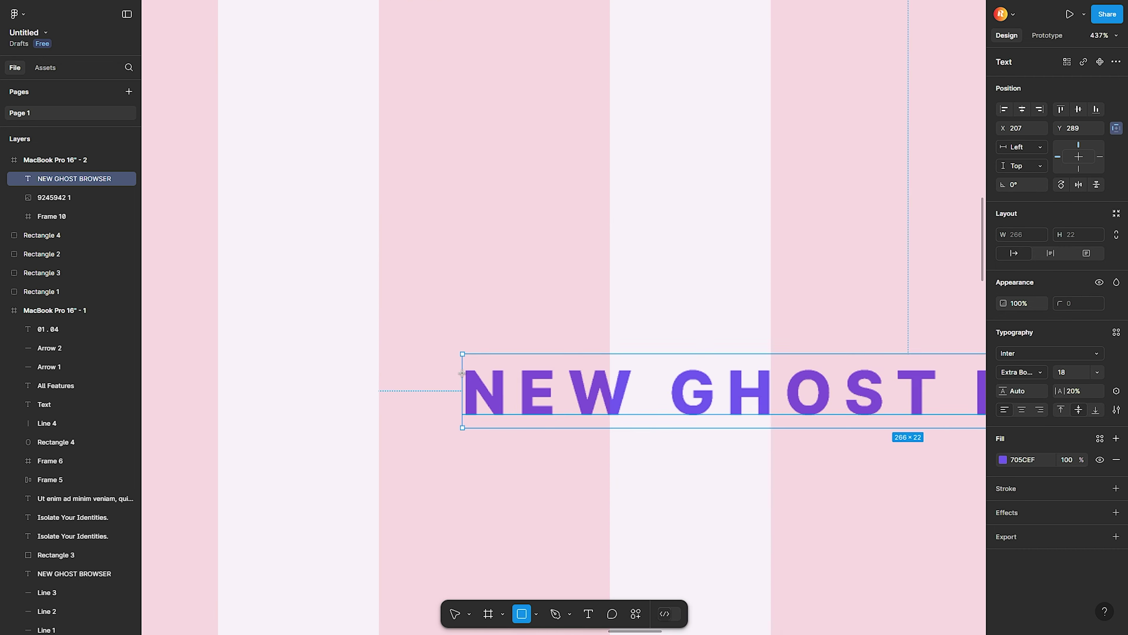
scroll(462, 373, up, 3)
scroll(462, 373, up, 3)
scroll(461, 393, down, 3)
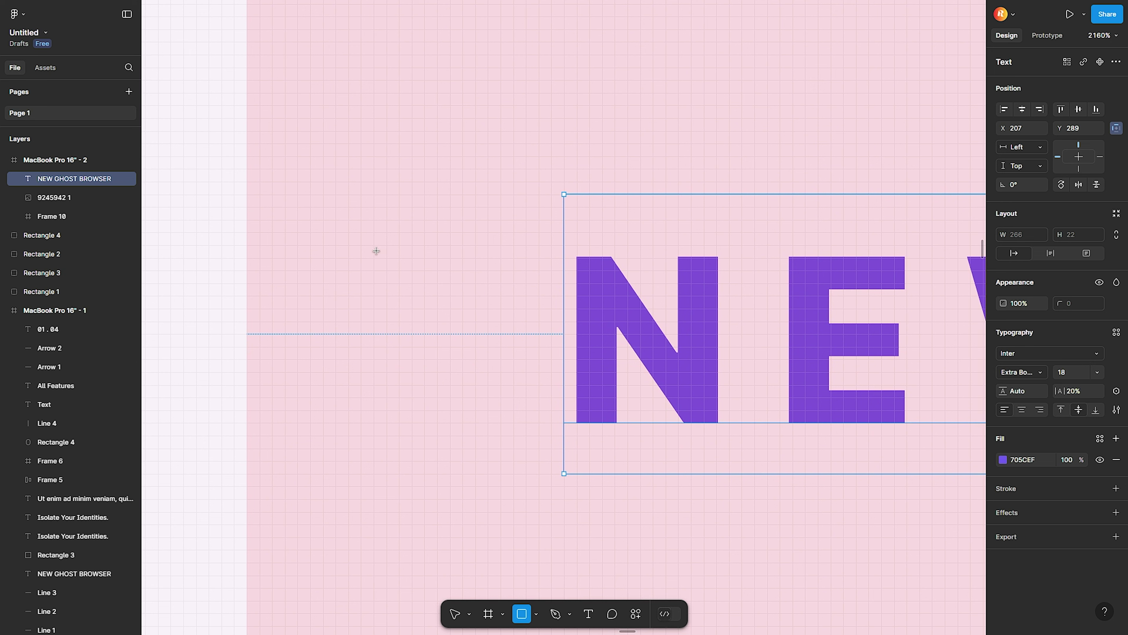
drag(373, 245, 522, 421)
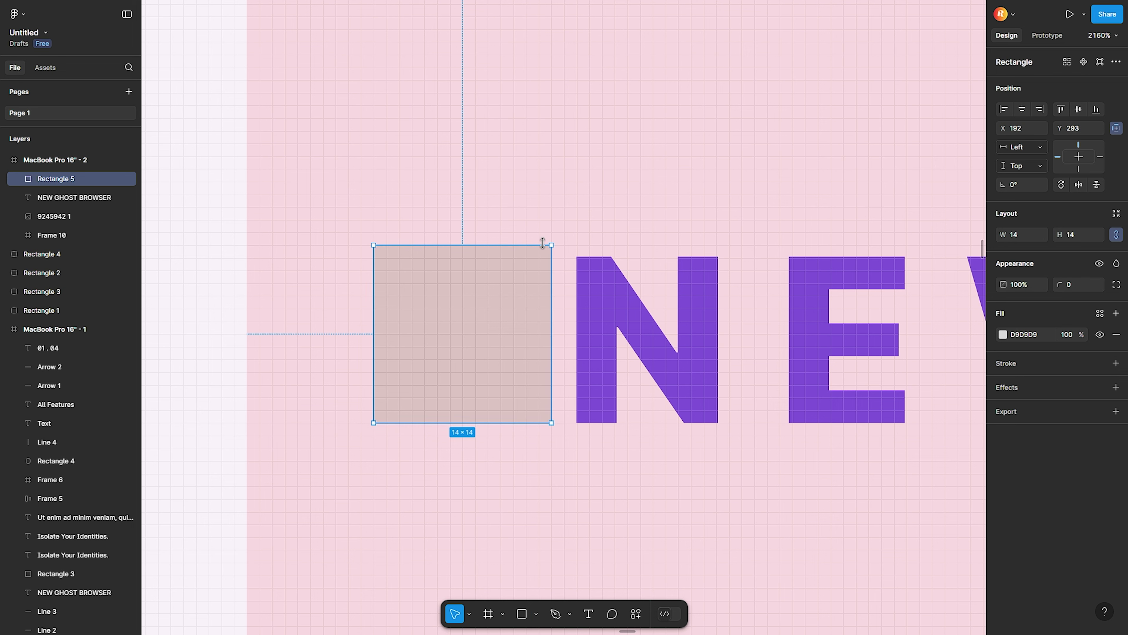
drag(547, 245, 501, 274)
scroll(533, 262, down, 5)
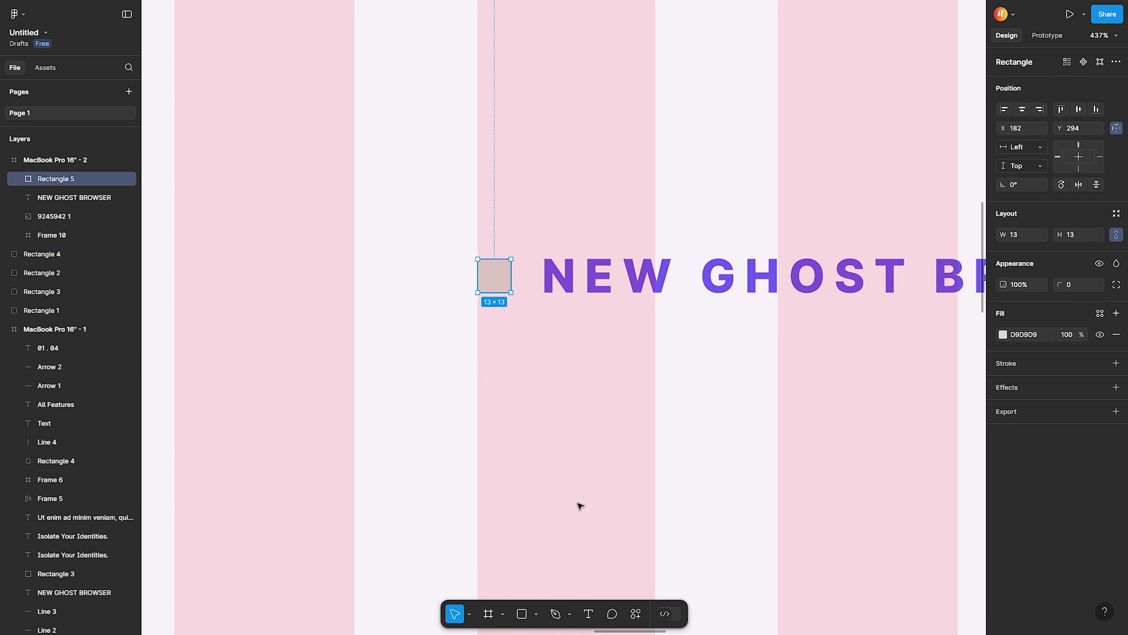
- Change the square's fill to red FF0000
click(1004, 334)
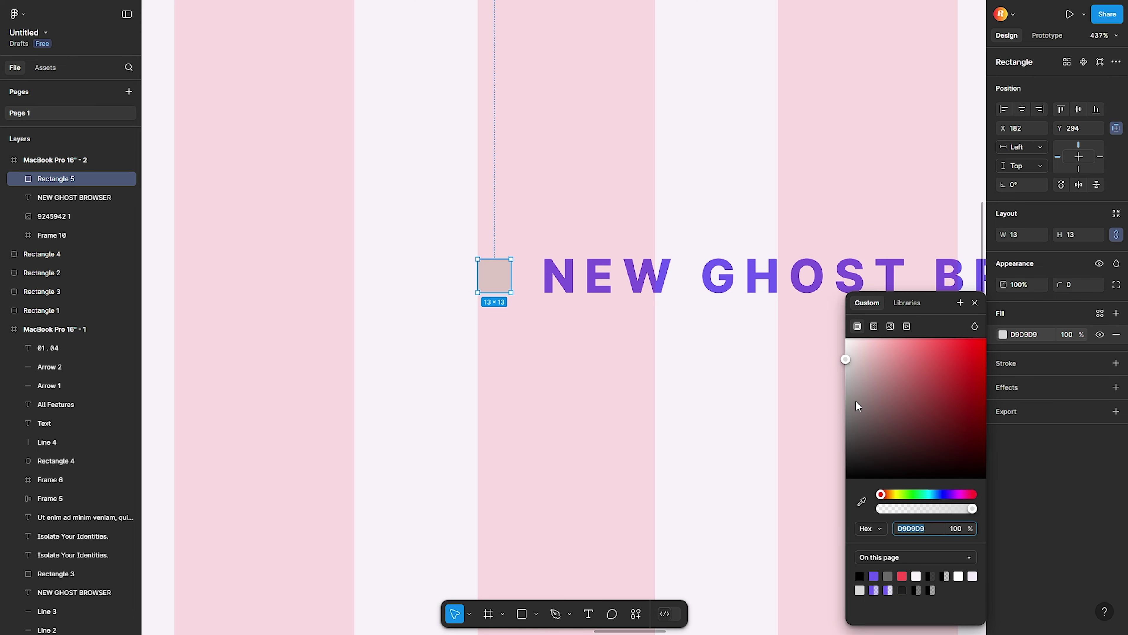
drag(859, 402, 987, 337)
click(973, 303)
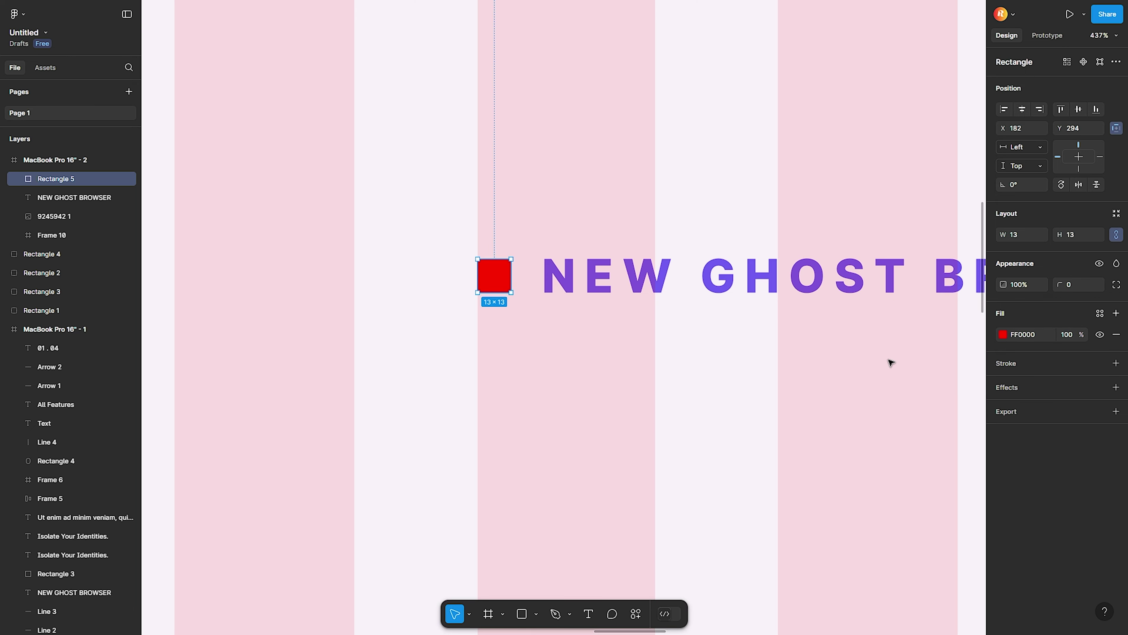
click(637, 373)
scroll(637, 376, down, 6)
scroll(595, 381, down, 2)
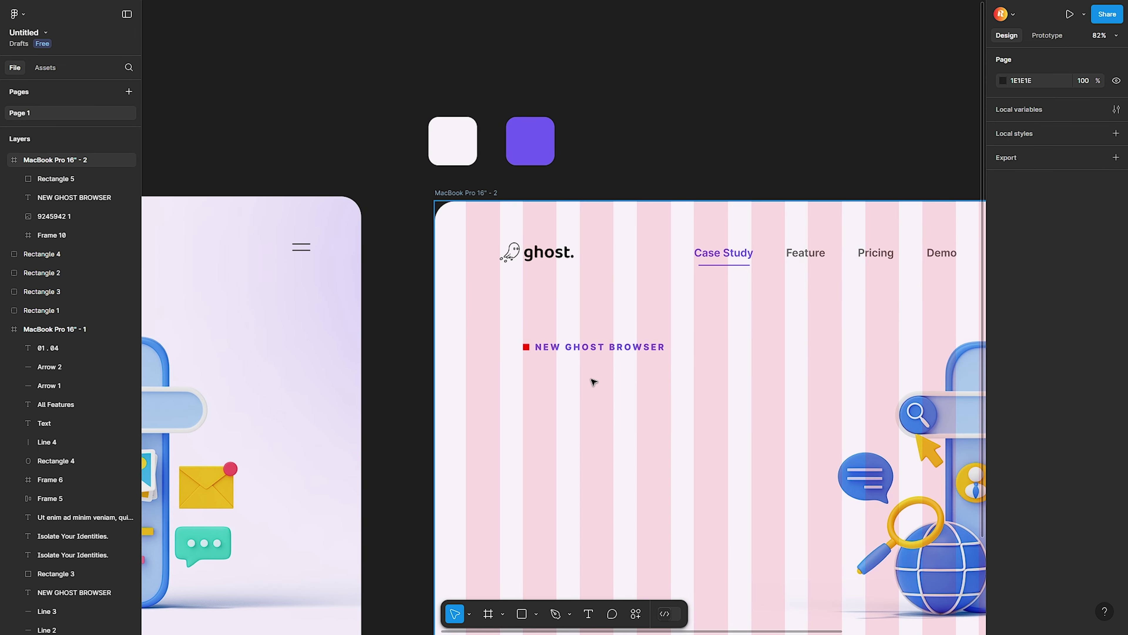
scroll(594, 381, down, 2)
- Copy the Isolate Your Identities. headline from the first frame into the second frame
click(594, 380)
drag(594, 379, 508, 331)
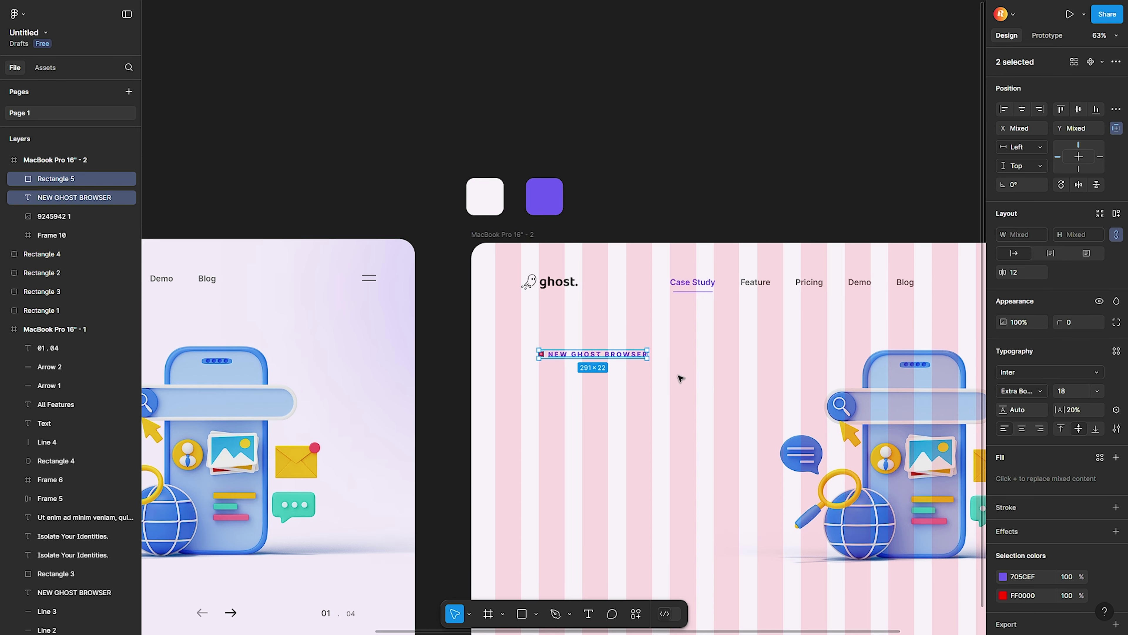
click(652, 395)
scroll(599, 373, down, 3)
drag(608, 399, 750, 381)
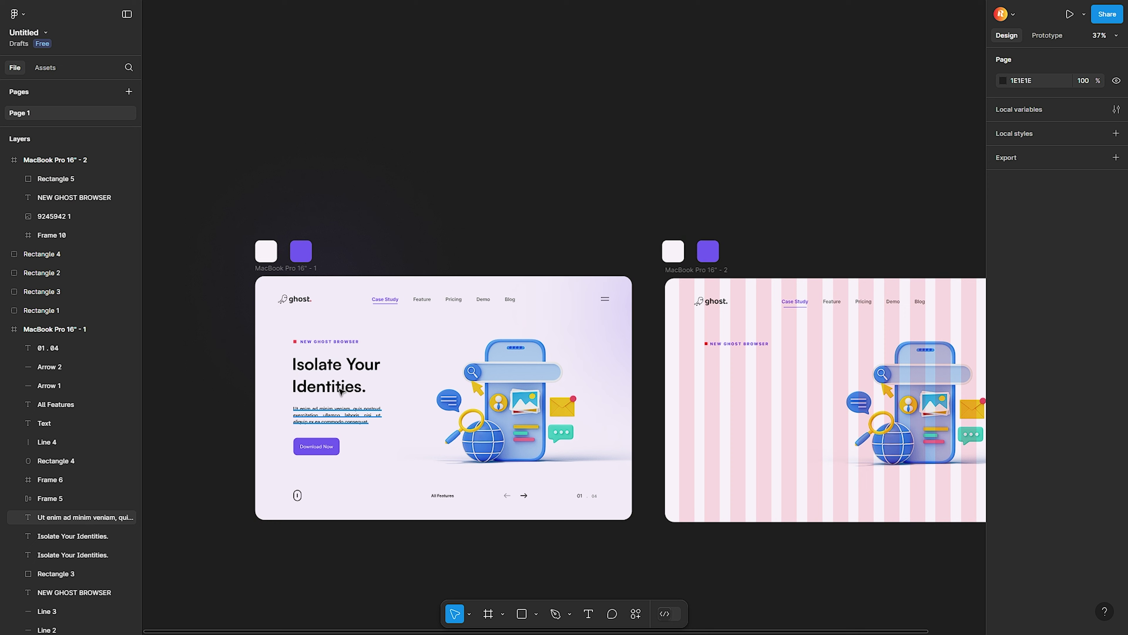
click(313, 367)
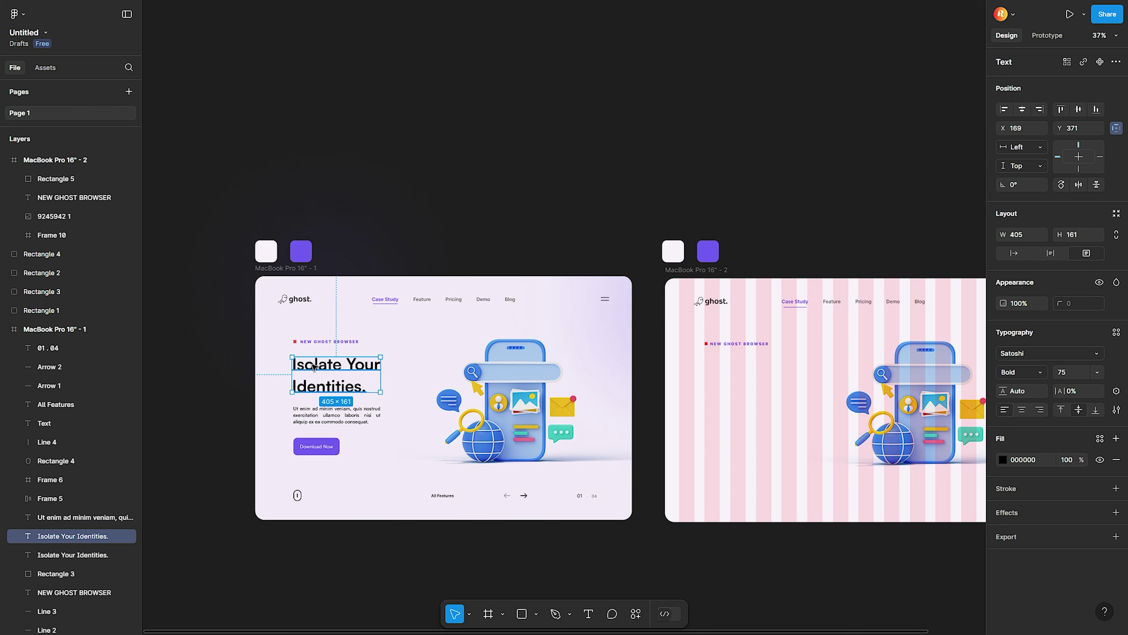
key(n)
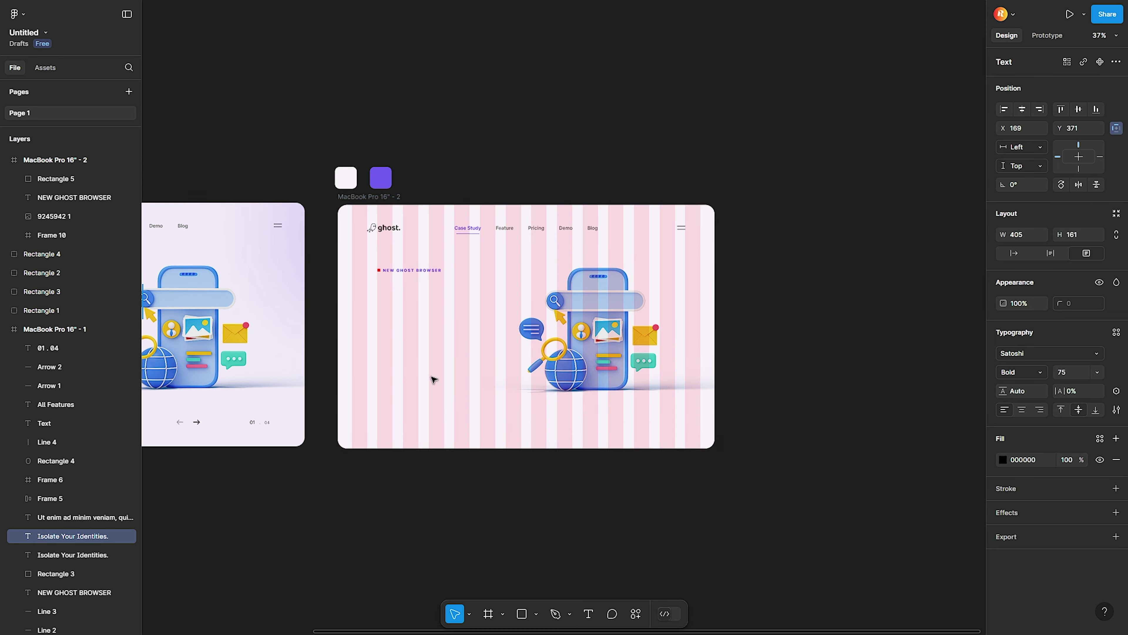
key(ctrl+v)
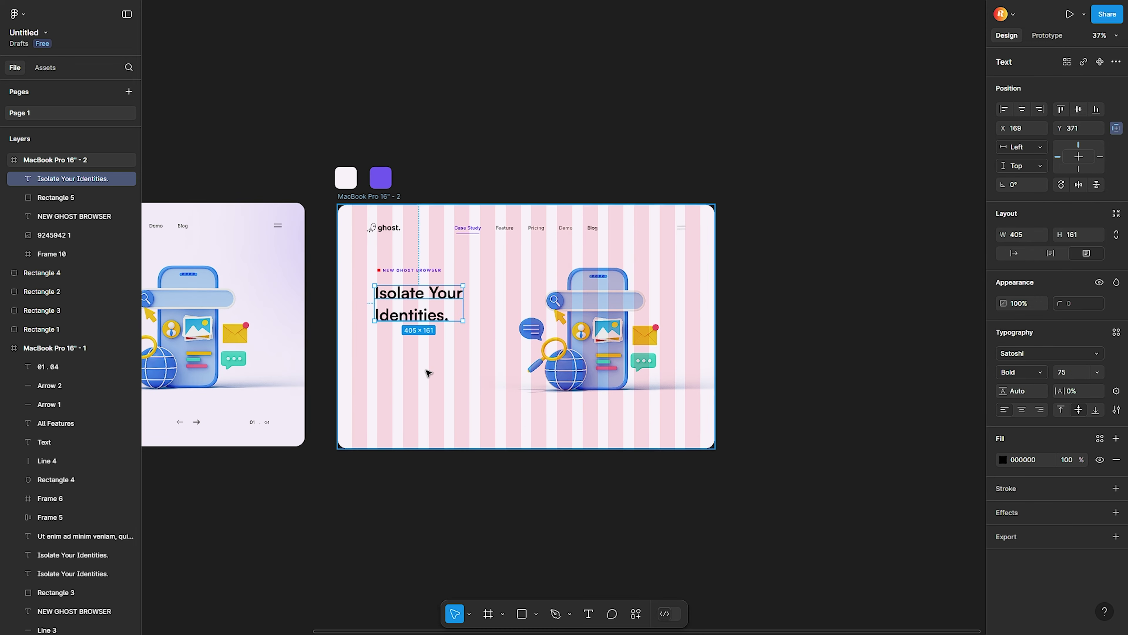
scroll(427, 372, up, 5)
drag(401, 348, 447, 408)
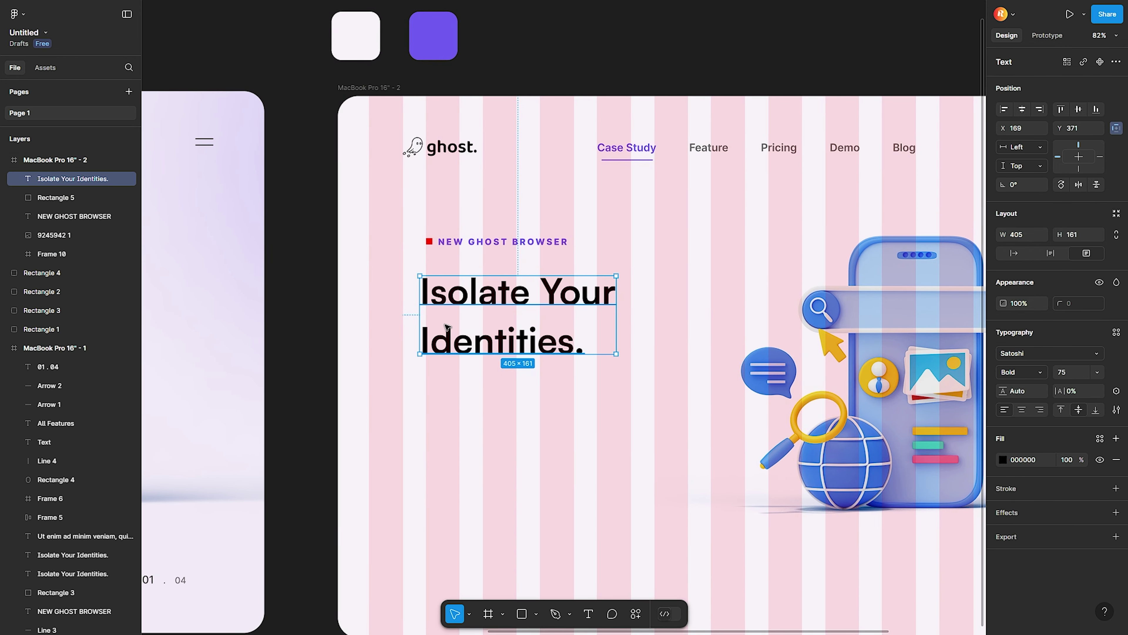
scroll(444, 320, up, 3)
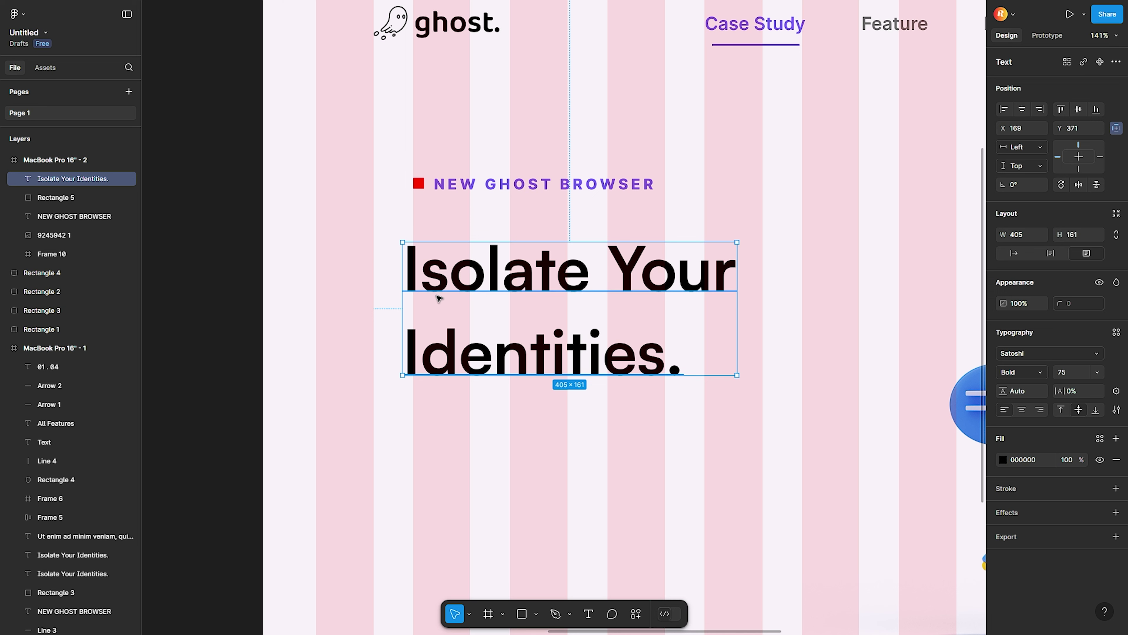
- Nudge the pasted headline until it sits at X 176, under the label
drag(439, 298, 443, 298)
scroll(391, 245, up, 5)
scroll(444, 240, up, 5)
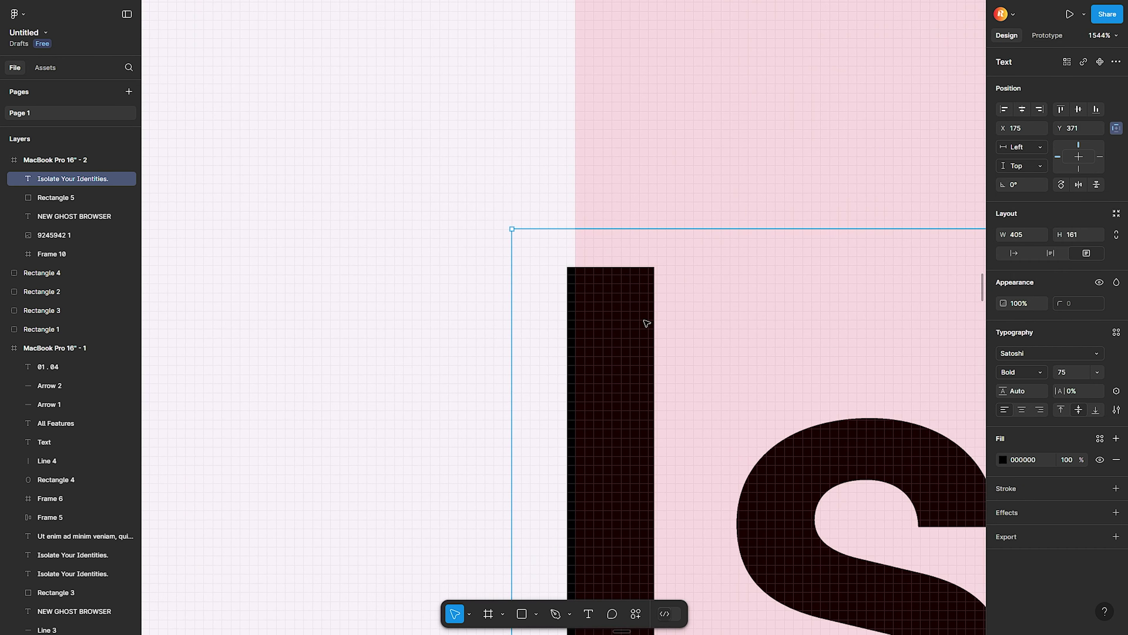
scroll(647, 323, down, 3)
scroll(631, 323, down, 2)
scroll(613, 347, down, 3)
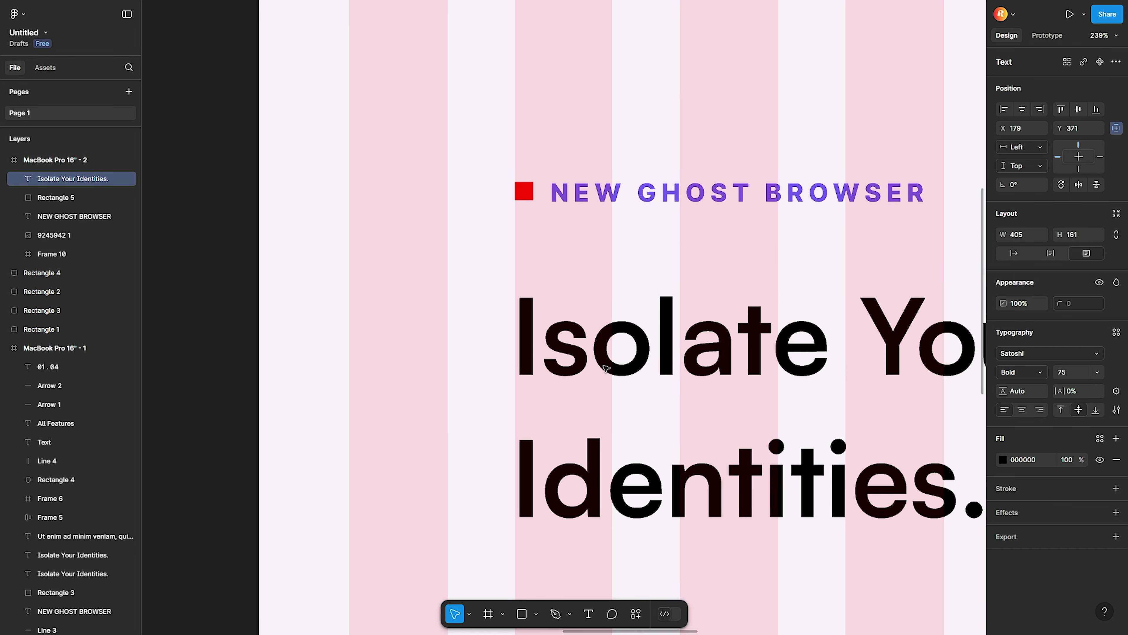
drag(606, 368, 609, 368)
scroll(511, 328, up, 3)
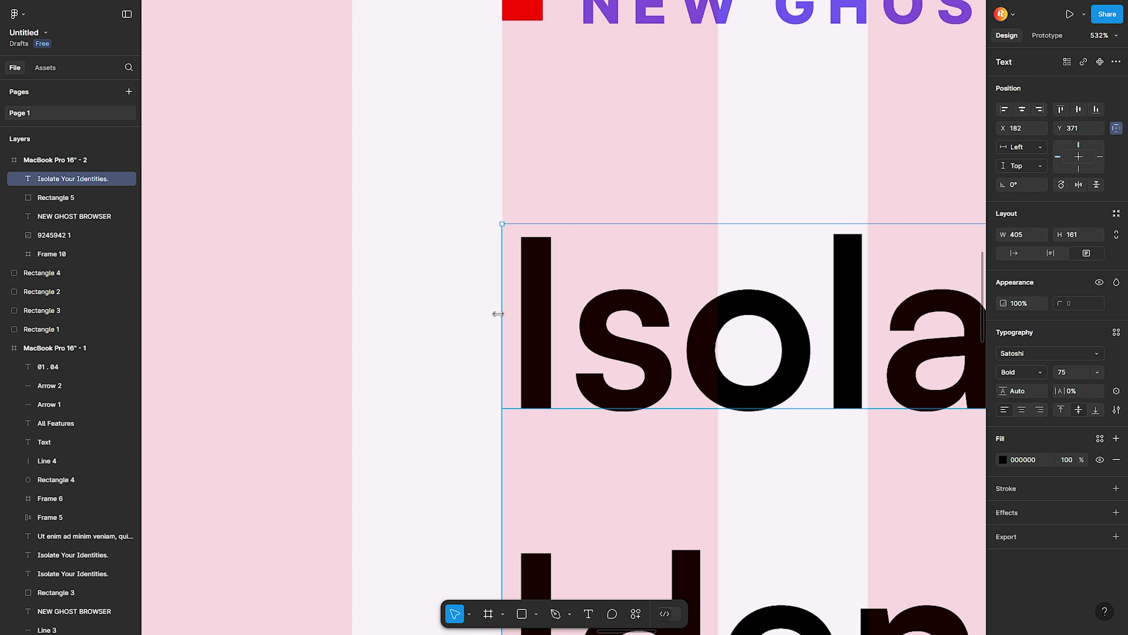
scroll(498, 314, up, 3)
scroll(541, 318, down, 4)
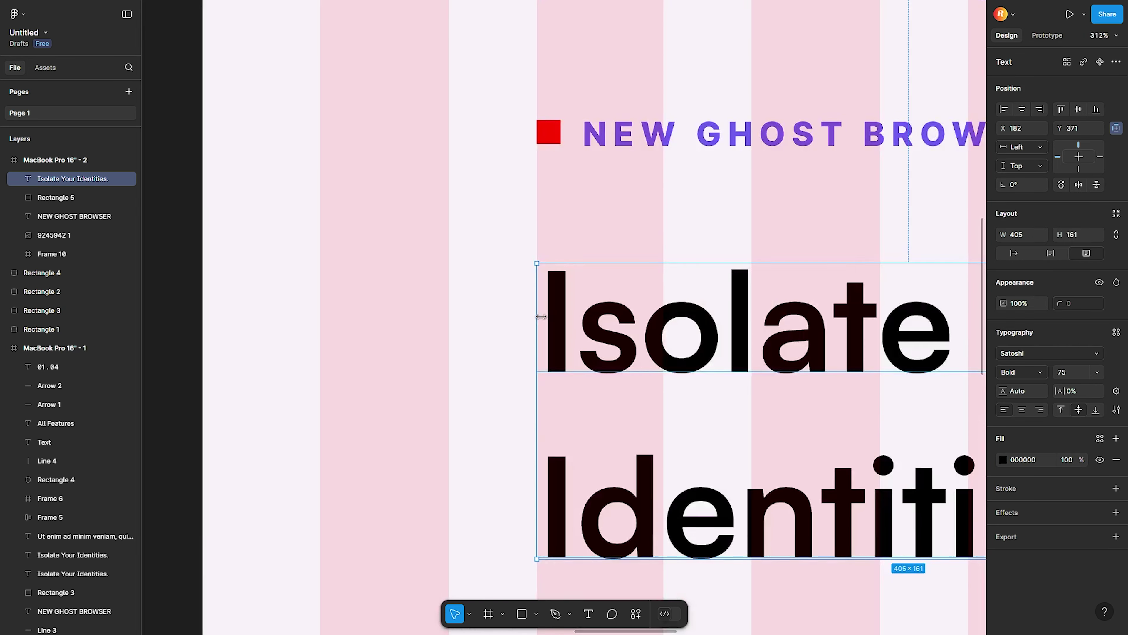
scroll(499, 317, right, 2)
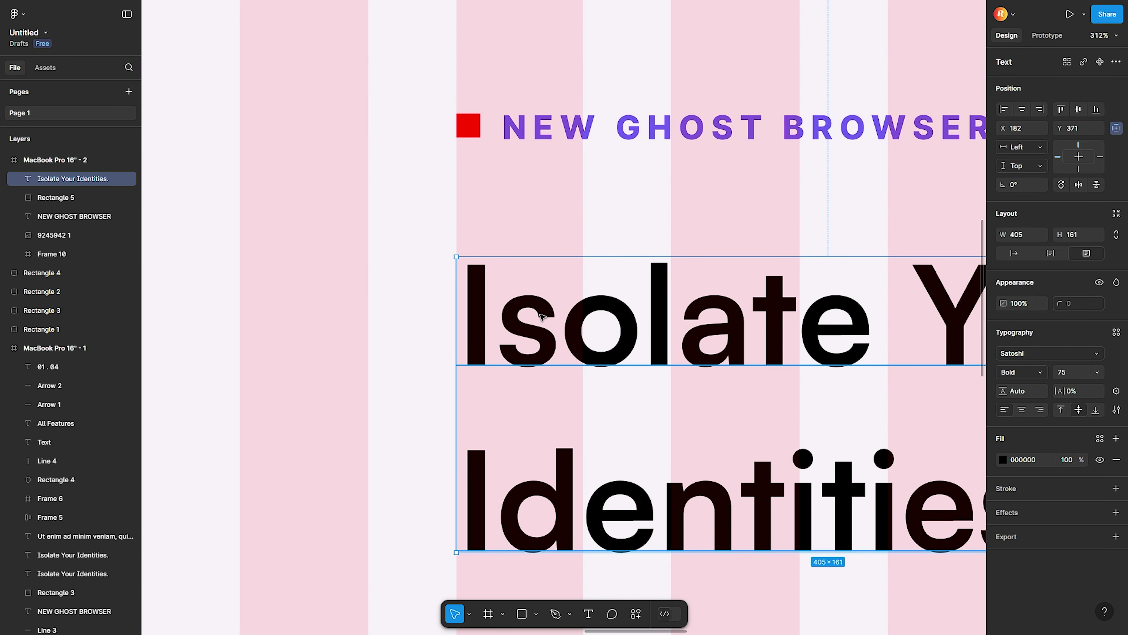
drag(573, 320, 565, 320)
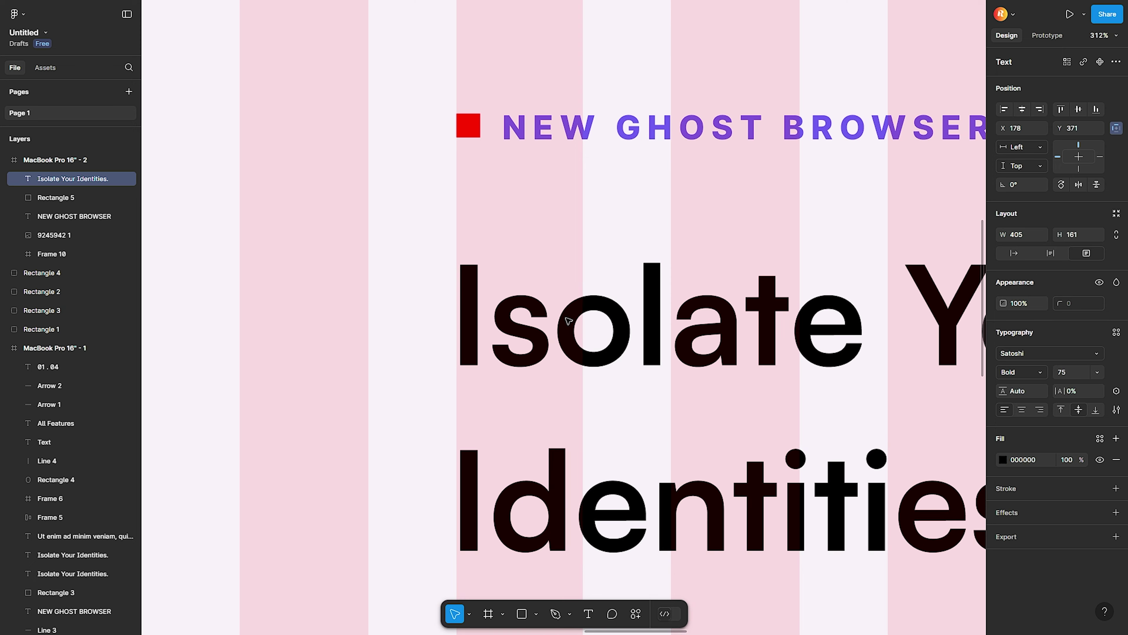
ctrl+scroll(565, 320, down, 5)
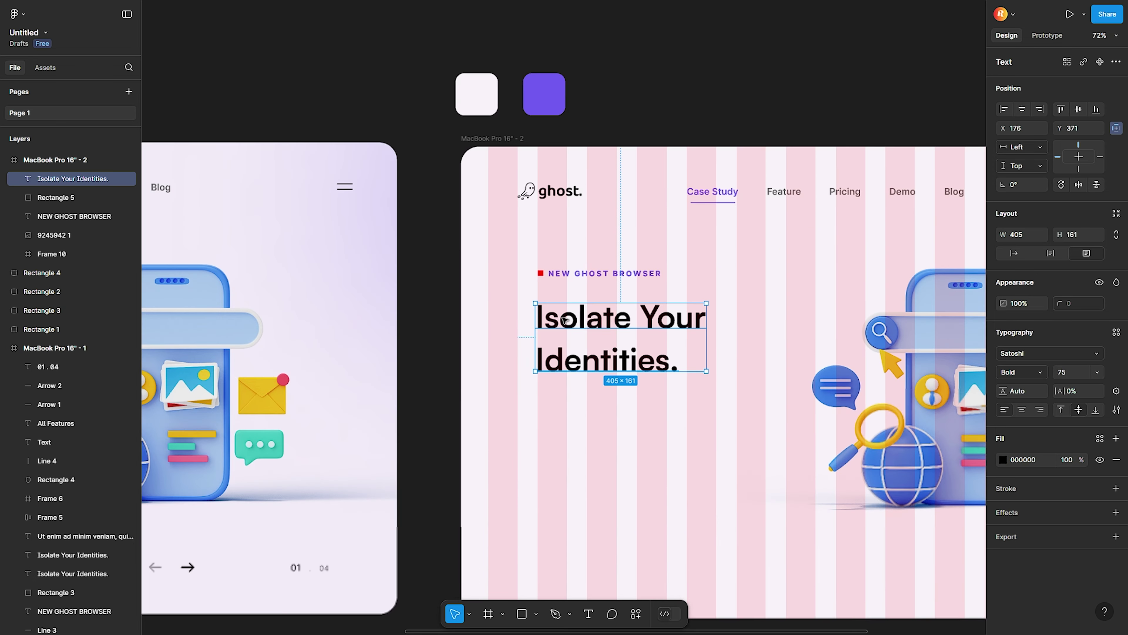
- Zoom out to view both MacBook frames side by side
click(561, 432)
drag(562, 432, 693, 372)
ctrl+scroll(720, 371, down, 3)
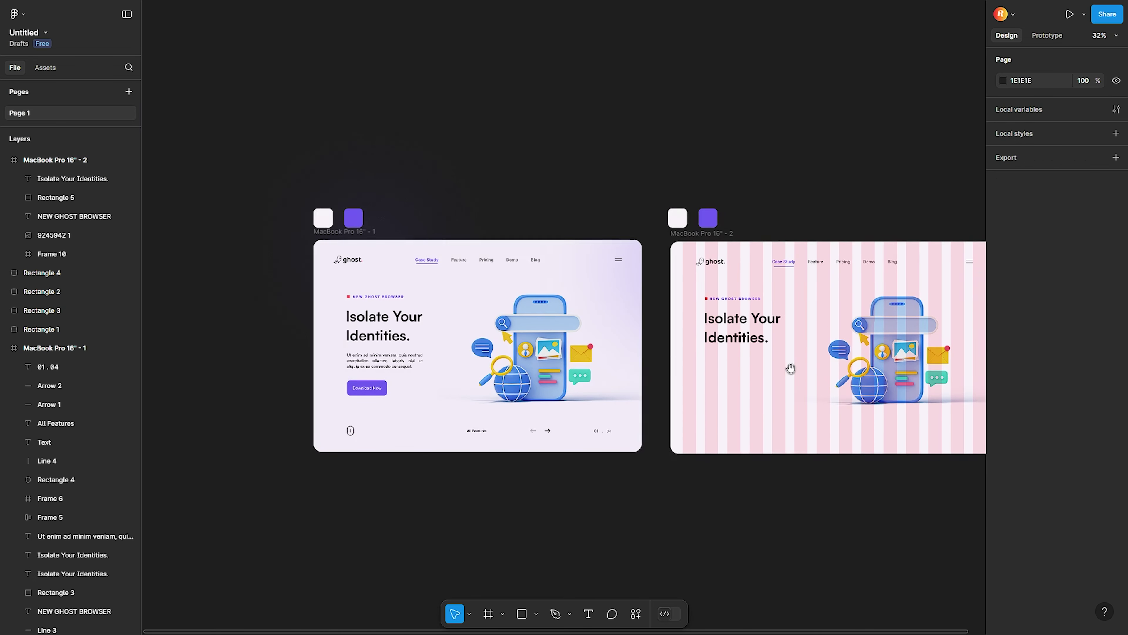
click(379, 367)
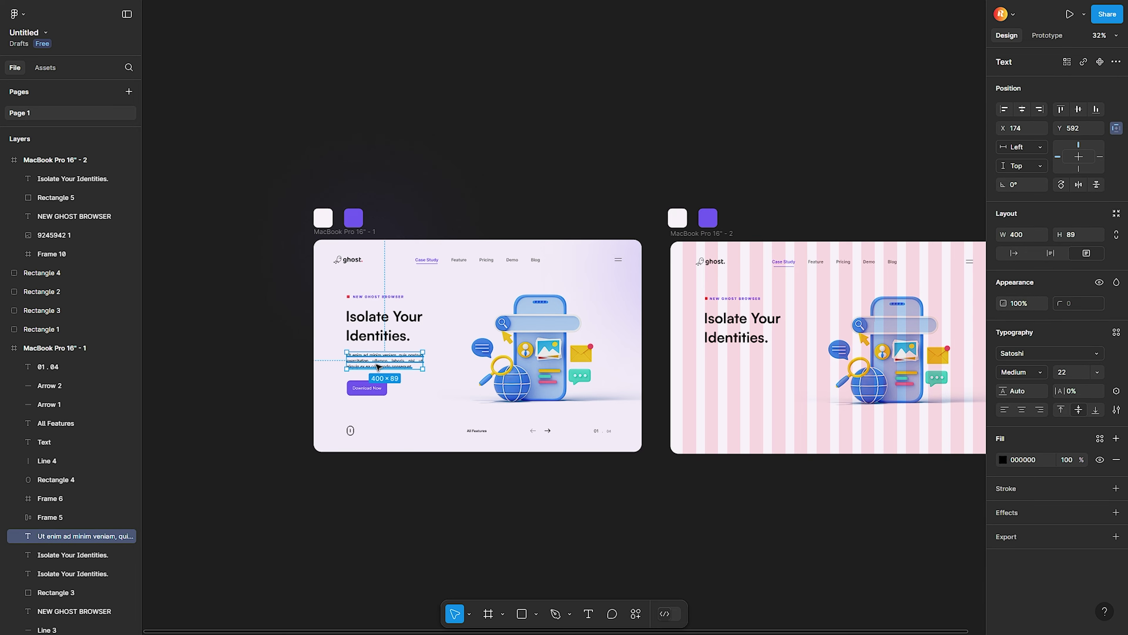
- Paste the body paragraph into the second frame beneath the headline
ctrl+scroll(833, 376, up, 5)
ctrl+scroll(833, 376, up, 5)
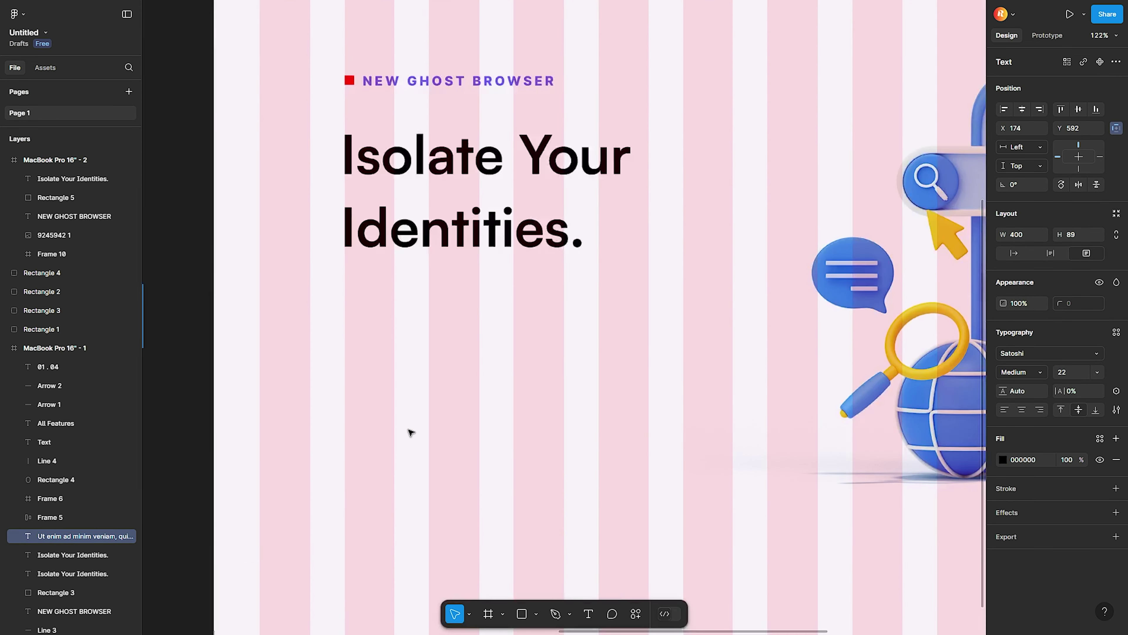
click(415, 431)
key(ctrl+z)
key(Escape)
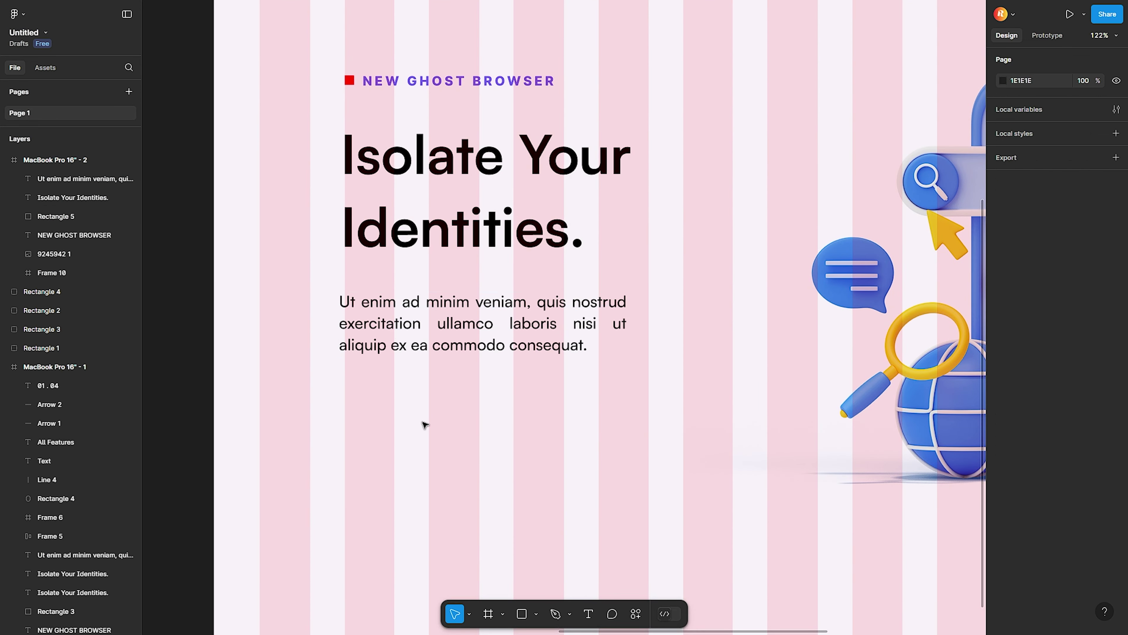
click(400, 333)
key(Escape)
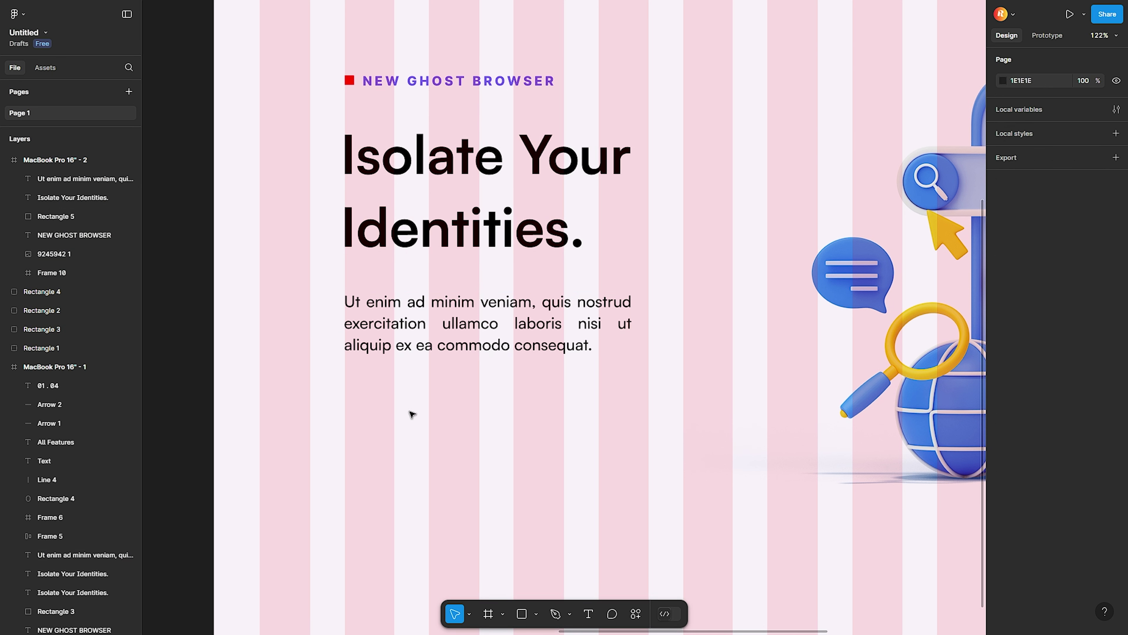
- Check the label, headline and pasted paragraph layers (Satoshi Medium 22, 400 × 89 at X 181, Y 592)
scroll(413, 414, up, 3)
click(447, 220)
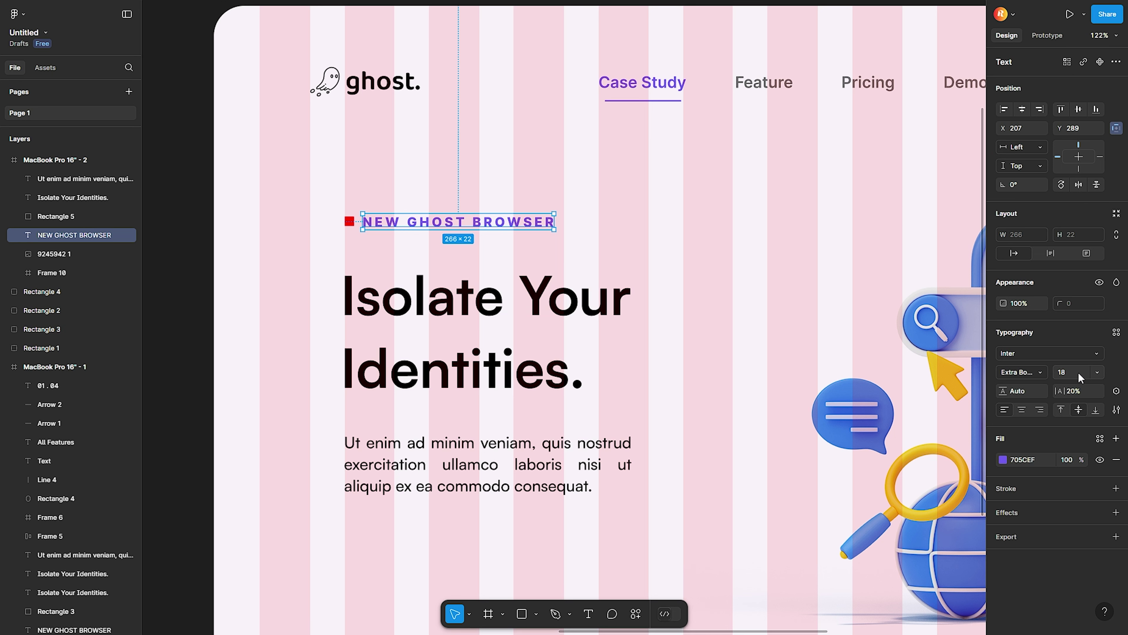
click(545, 329)
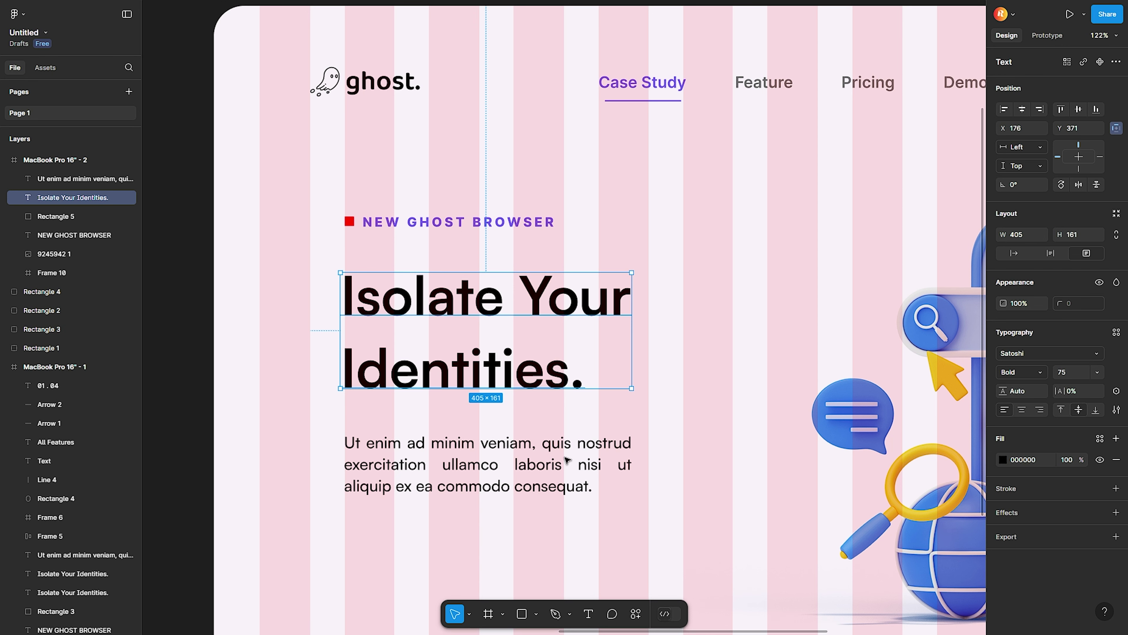
scroll(491, 398, down, 3)
click(475, 383)
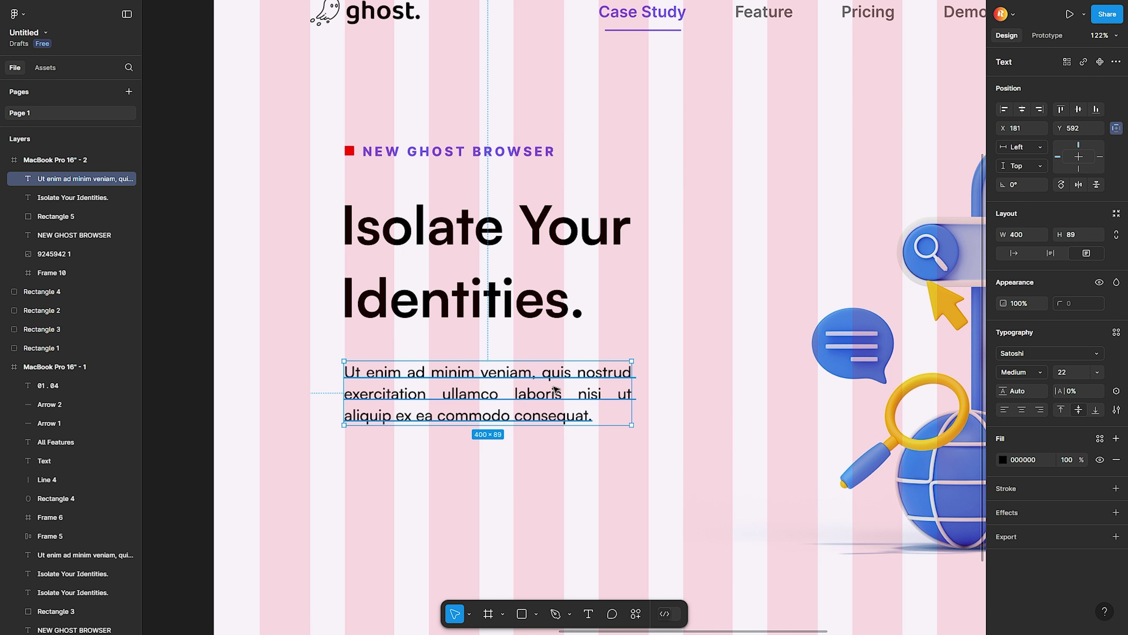
ctrl+scroll(561, 386, down, 5)
scroll(755, 338, left, 5)
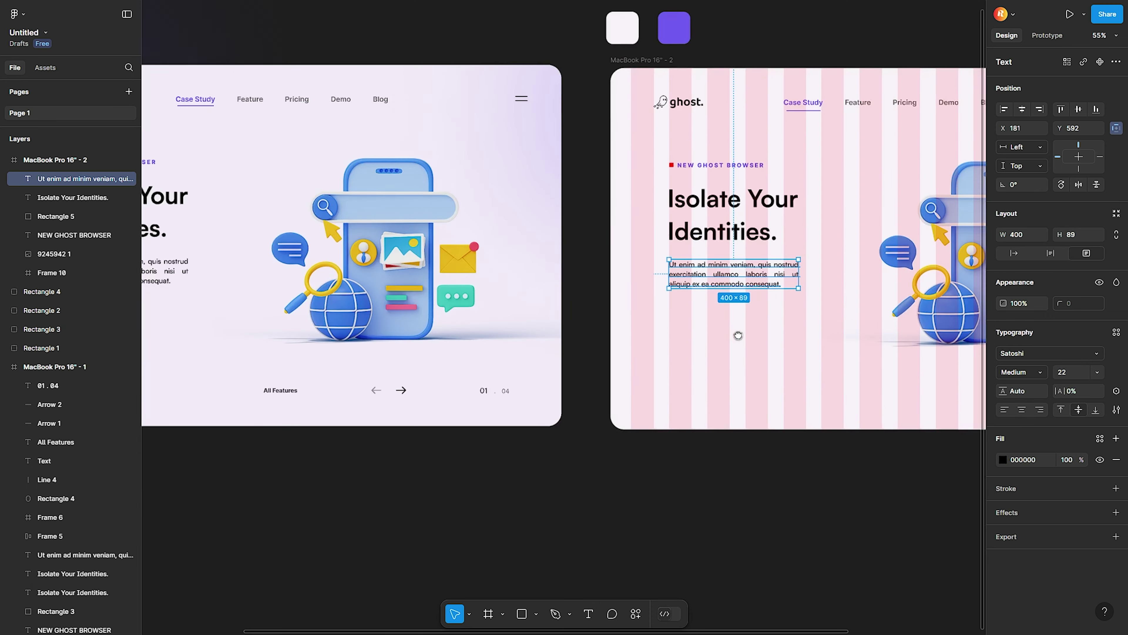
scroll(908, 288, right, 5)
scroll(572, 373, up, 5)
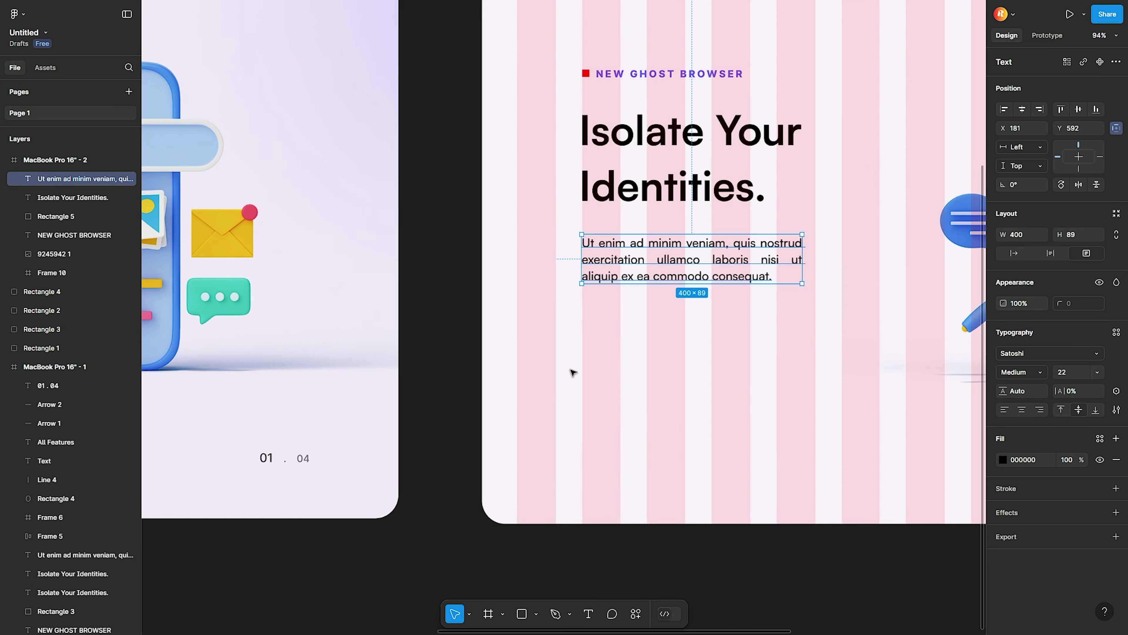
drag(760, 352, 607, 374)
- Add 'Download Now' text below the paragraph, wrapped in auto-layout Frame 11 (154 × 32)
click(588, 613)
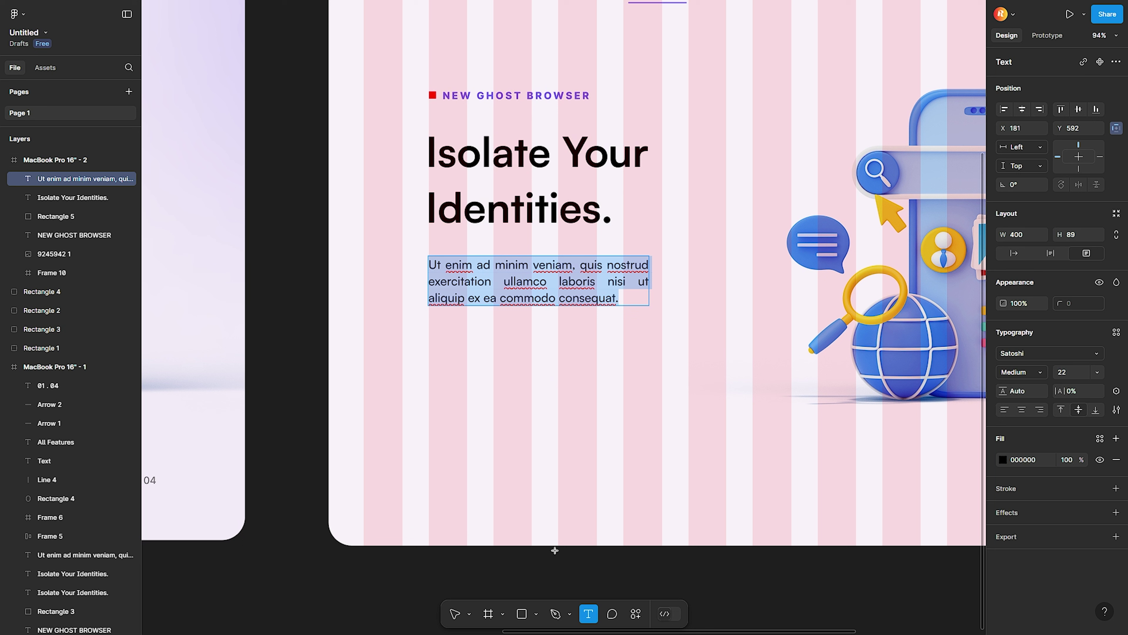
click(448, 349)
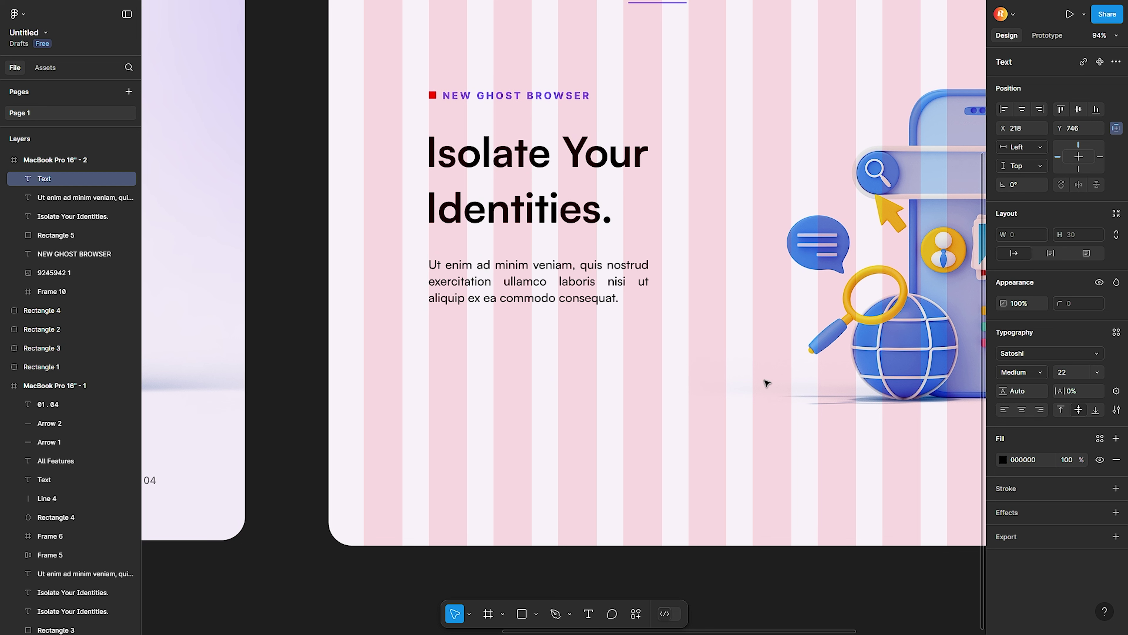
text(Do)
text(wnload )
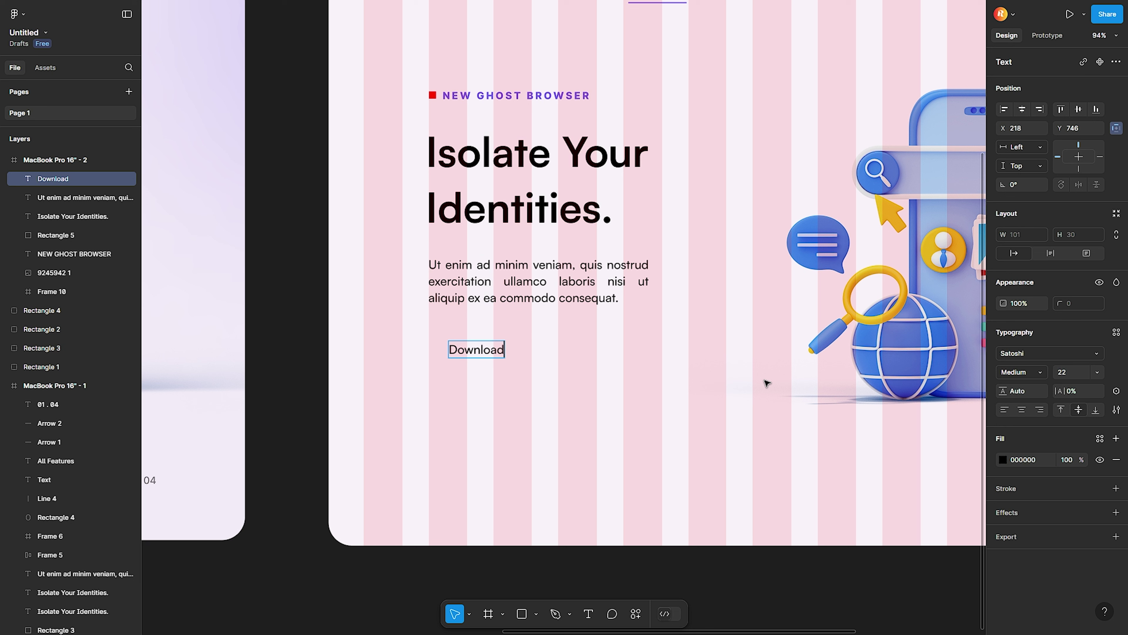
text(Now)
key(Escape)
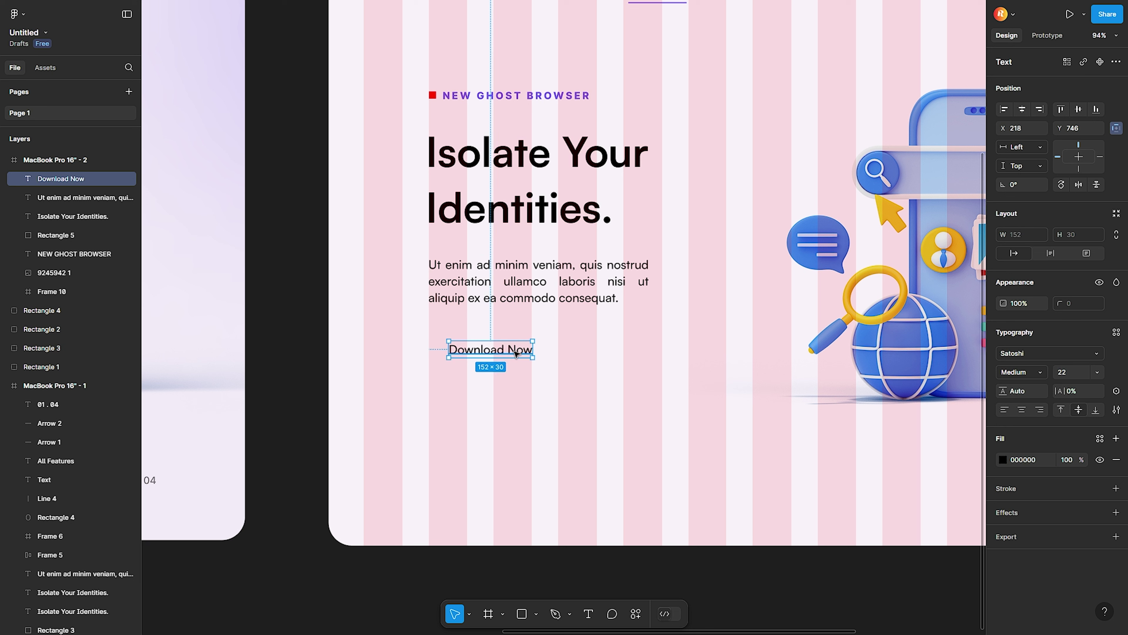
drag(507, 354, 508, 359)
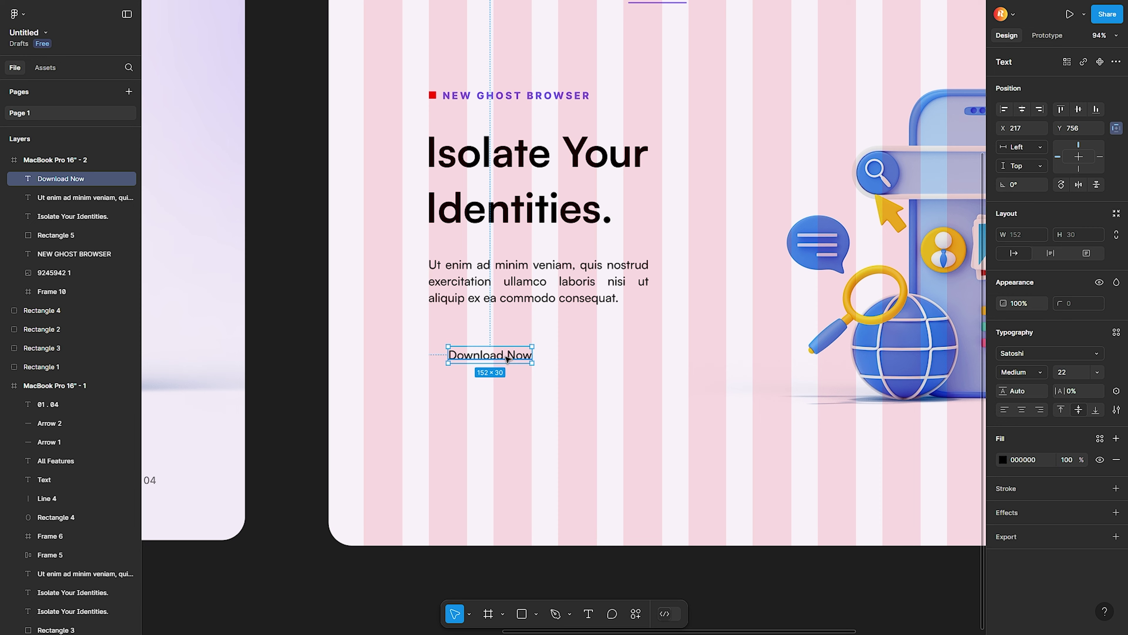
key(shift+a)
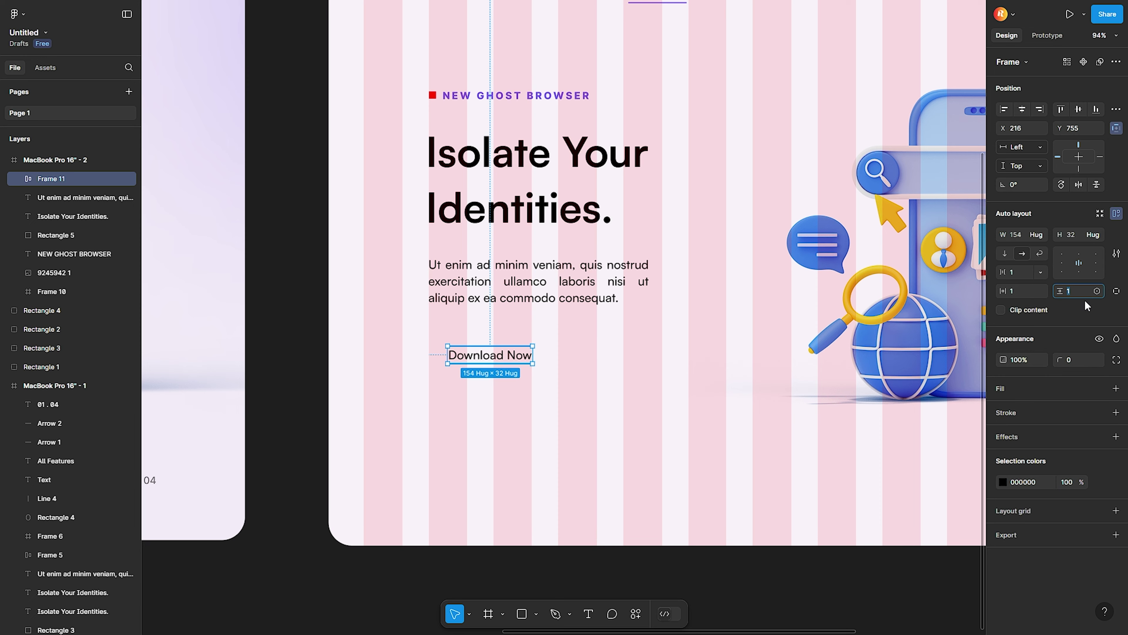
- Set the Download Now button's auto-layout padding to 25 vertical and 35 horizontal
scroll(479, 363, up, 10)
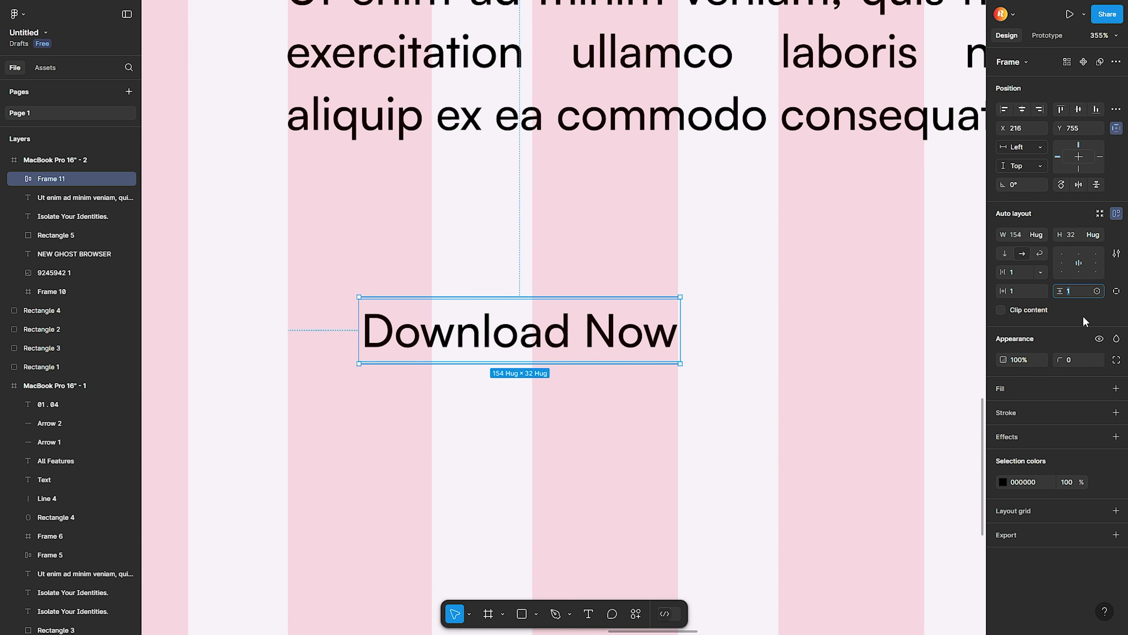
text(25)
key(Return)
text(35)
key(Return)
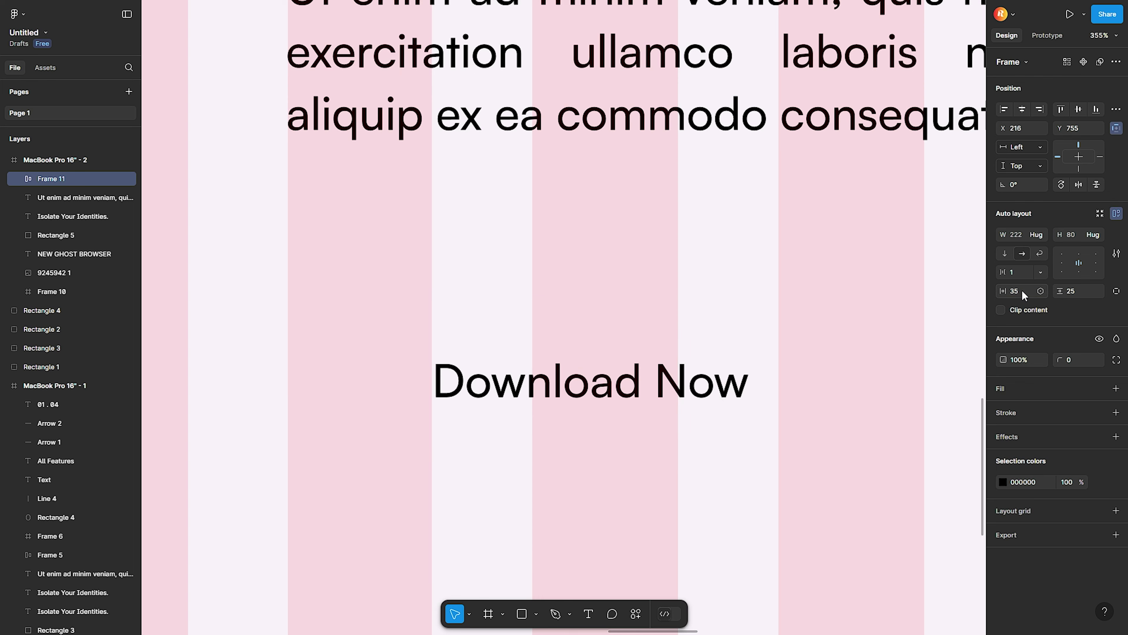
scroll(597, 315, down, 5)
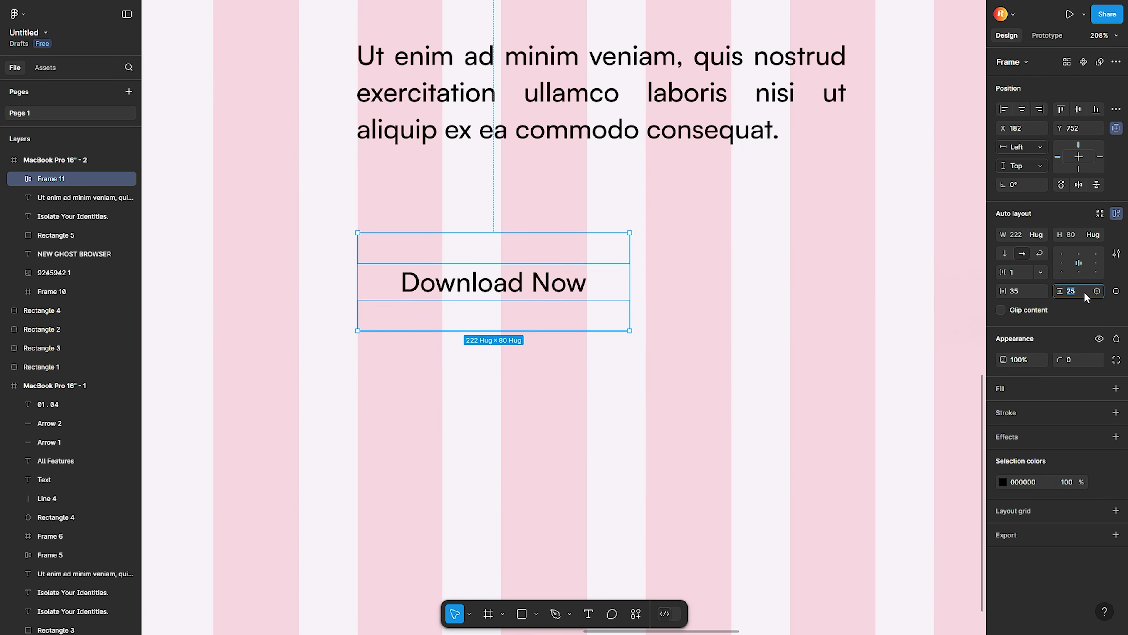
click(1021, 293)
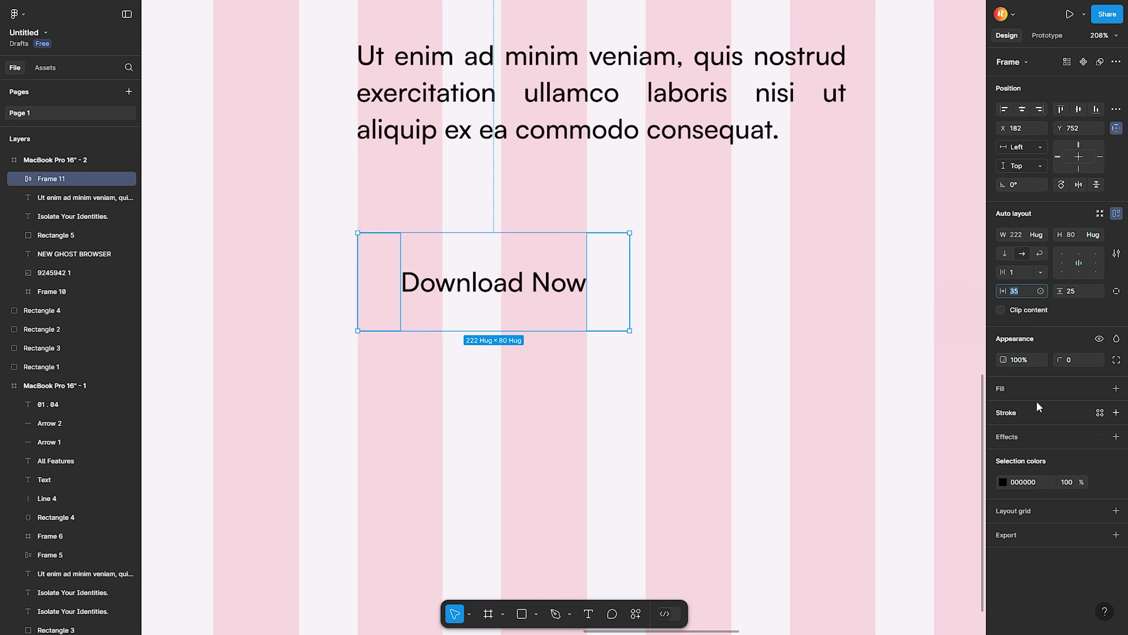
- Add a fill to the button and eyedrop the purple 705CEF swatch into it
click(1116, 389)
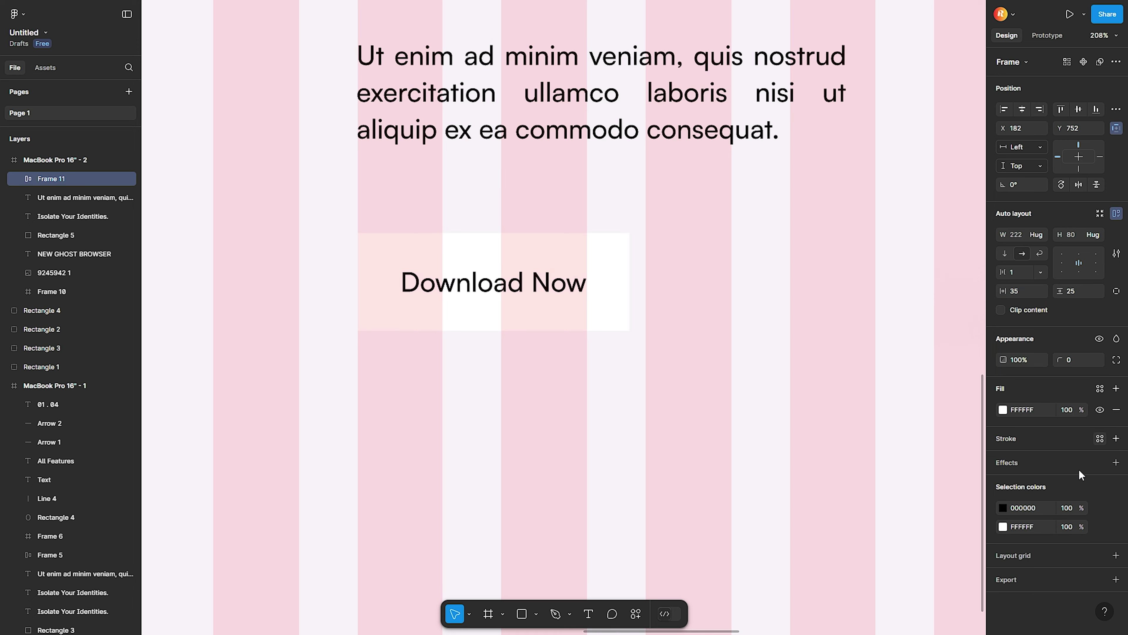
scroll(652, 333, down, 5)
drag(700, 316, 626, 359)
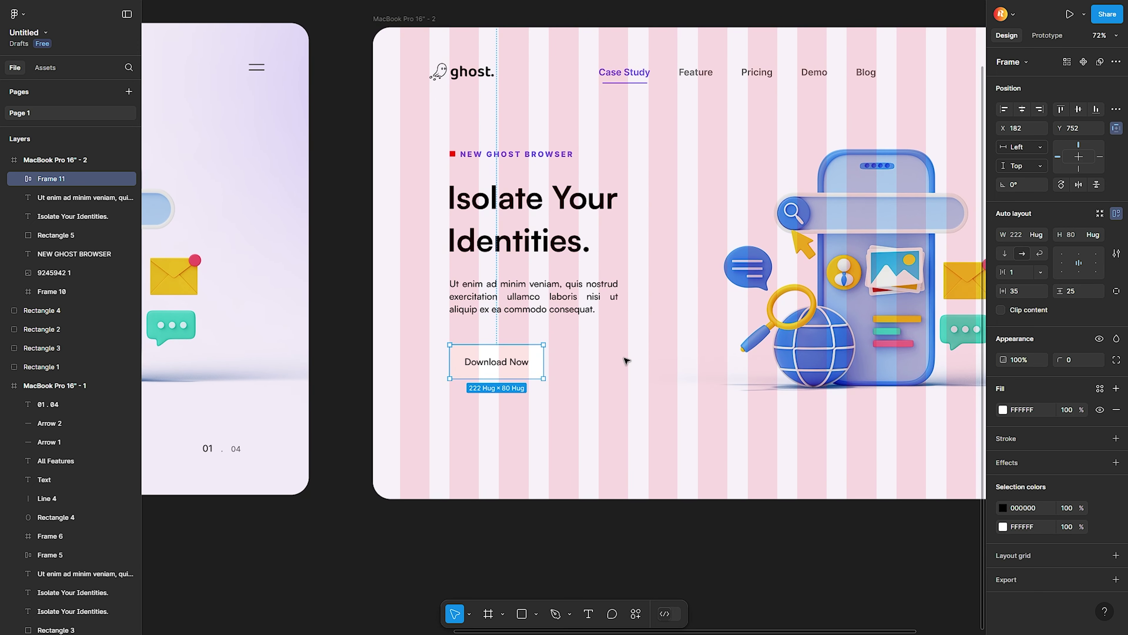
drag(849, 301, 787, 392)
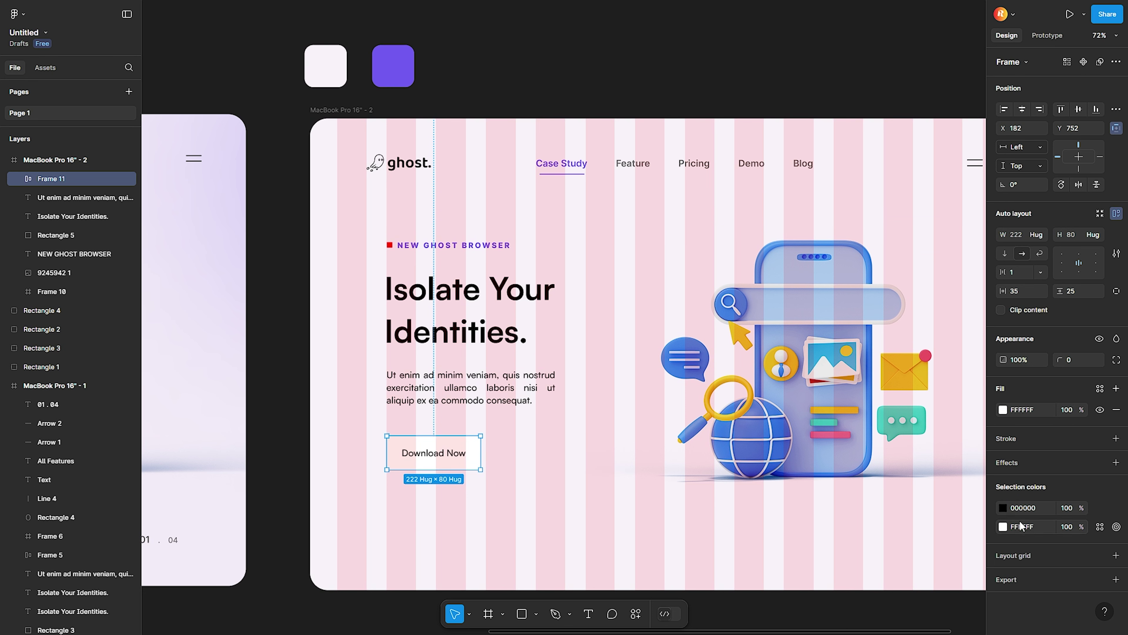
click(1003, 409)
click(861, 501)
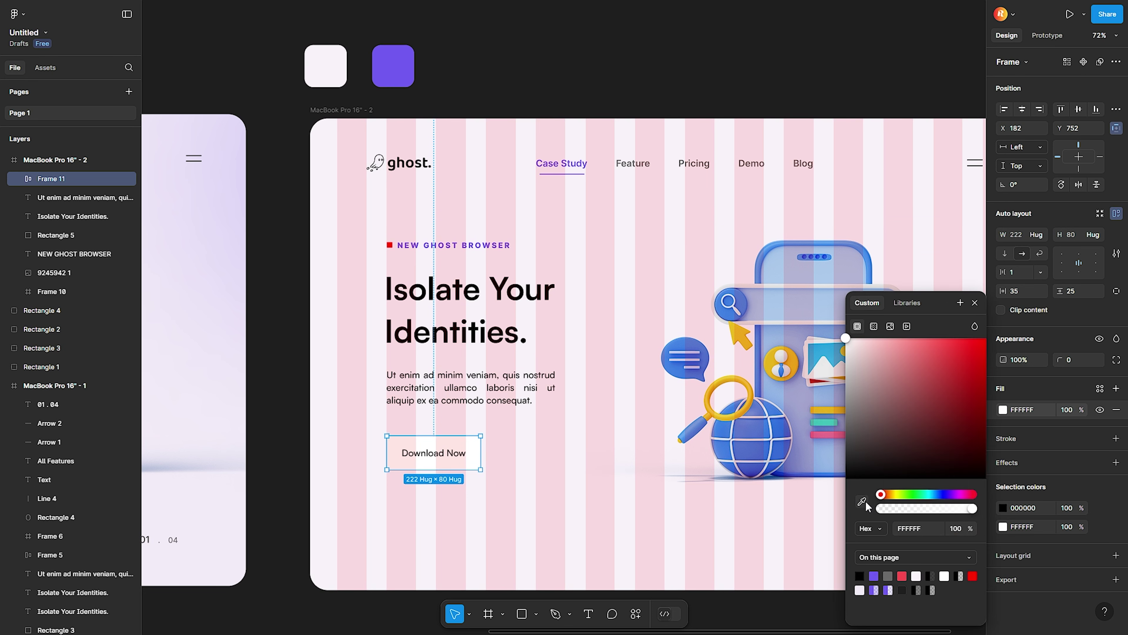
click(411, 57)
click(483, 52)
scroll(582, 428, down, 2)
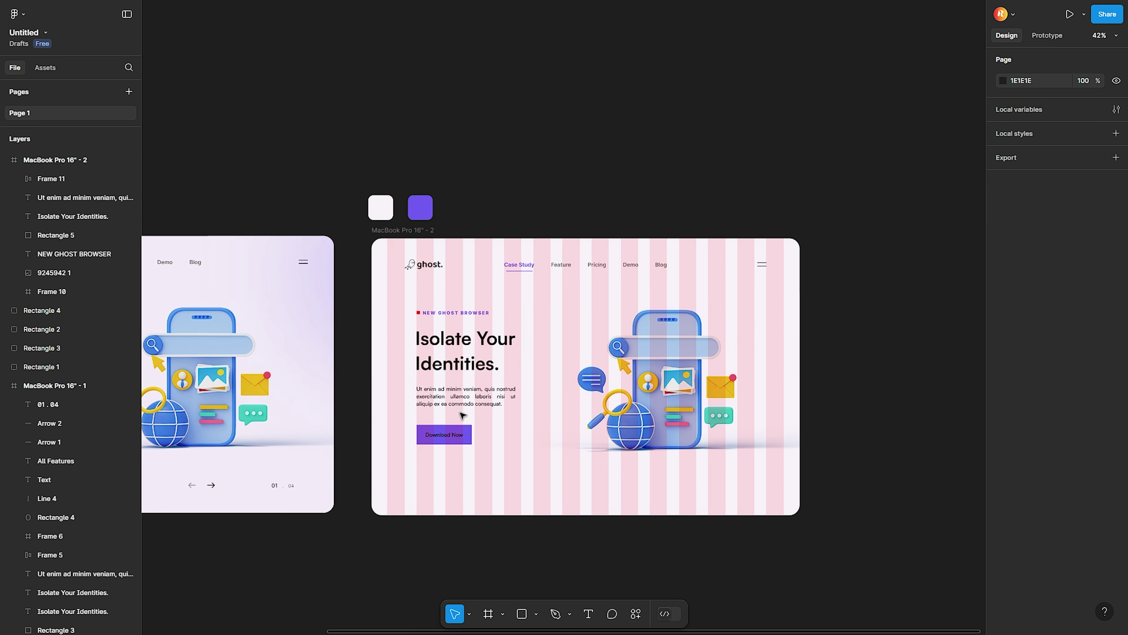
scroll(584, 403, up, 5)
click(522, 290)
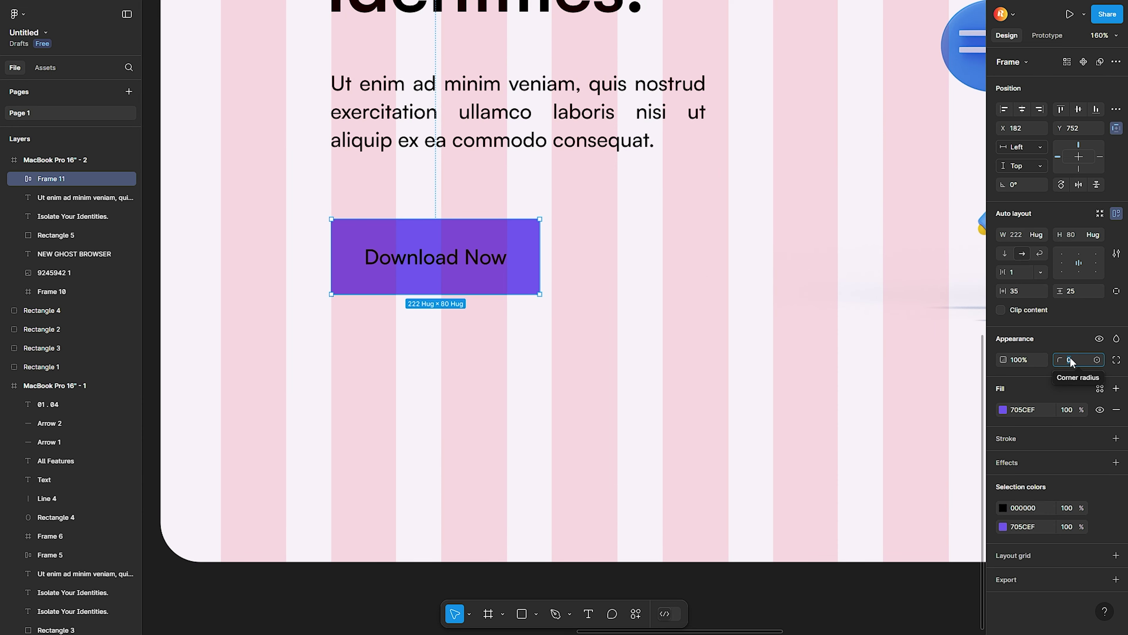
text(10)
- Round the button frame's corners, trying 15 and 20 before settling on 25
key(Return)
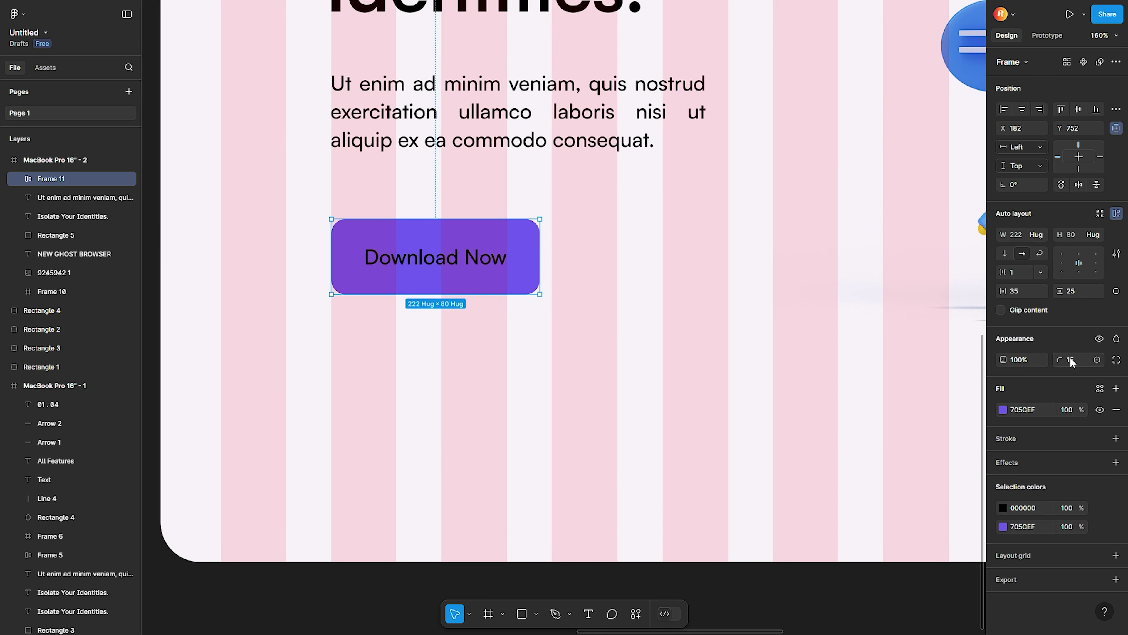
click(1071, 361)
text(20)
key(Return)
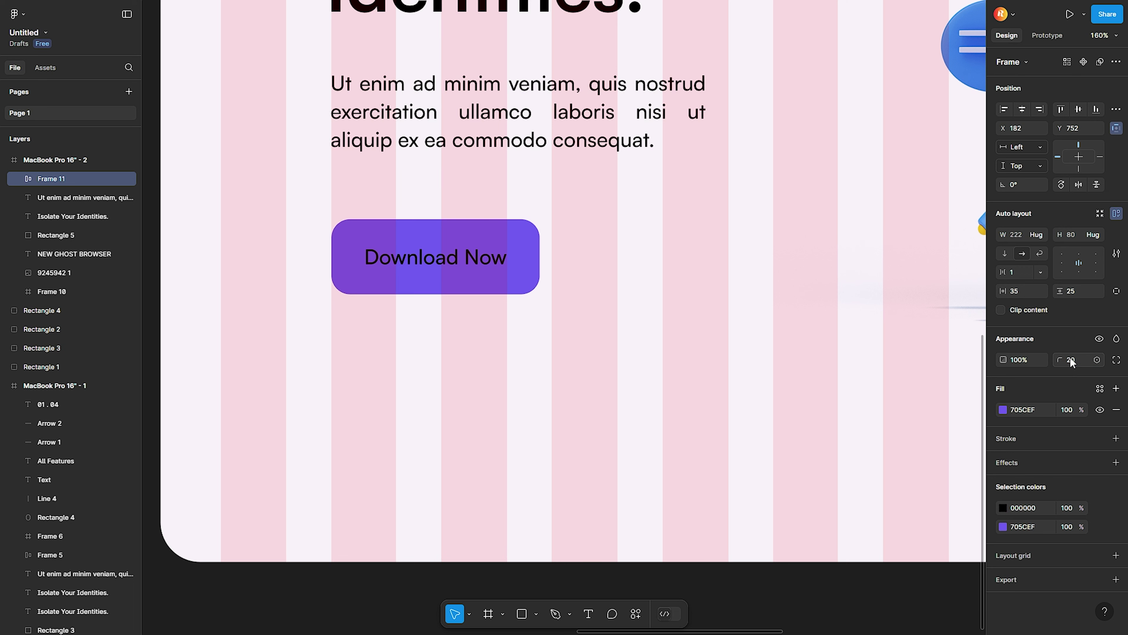
click(1070, 360)
key(Return)
- Change the Download Now label's text colour to white FFFFFF
double_click(410, 263)
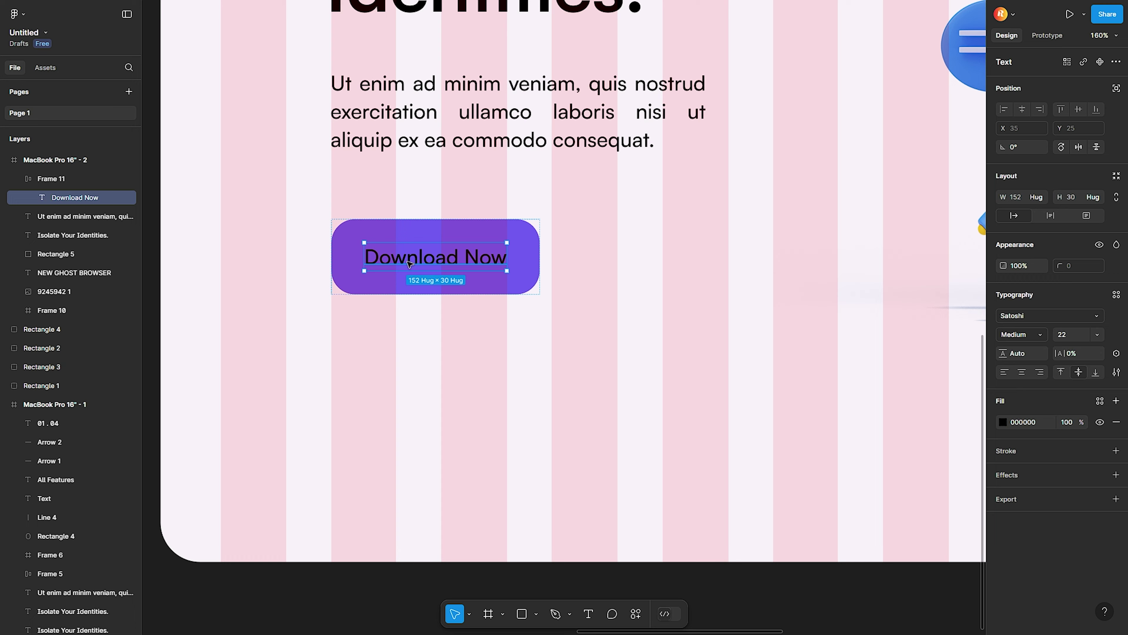
click(1002, 422)
mouse_move(846, 478)
mouse_down()
mouse_move(798, 416)
mouse_move(651, 289)
mouse_up()
click(650, 289)
key(shift+1)
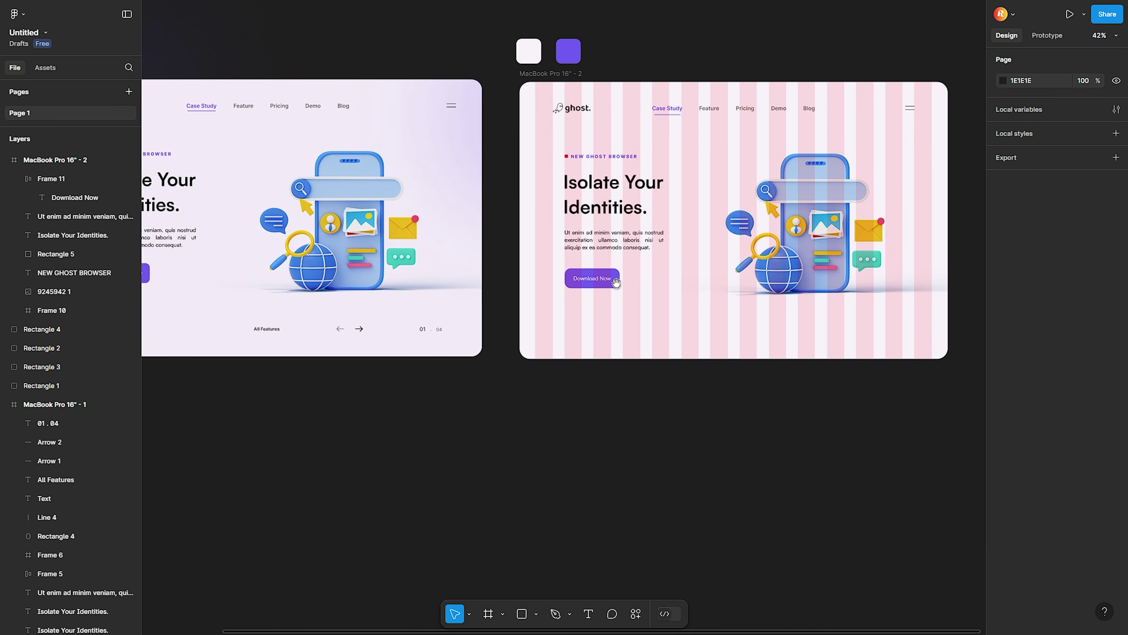
scroll(616, 290, up, 5)
scroll(620, 288, up, 3)
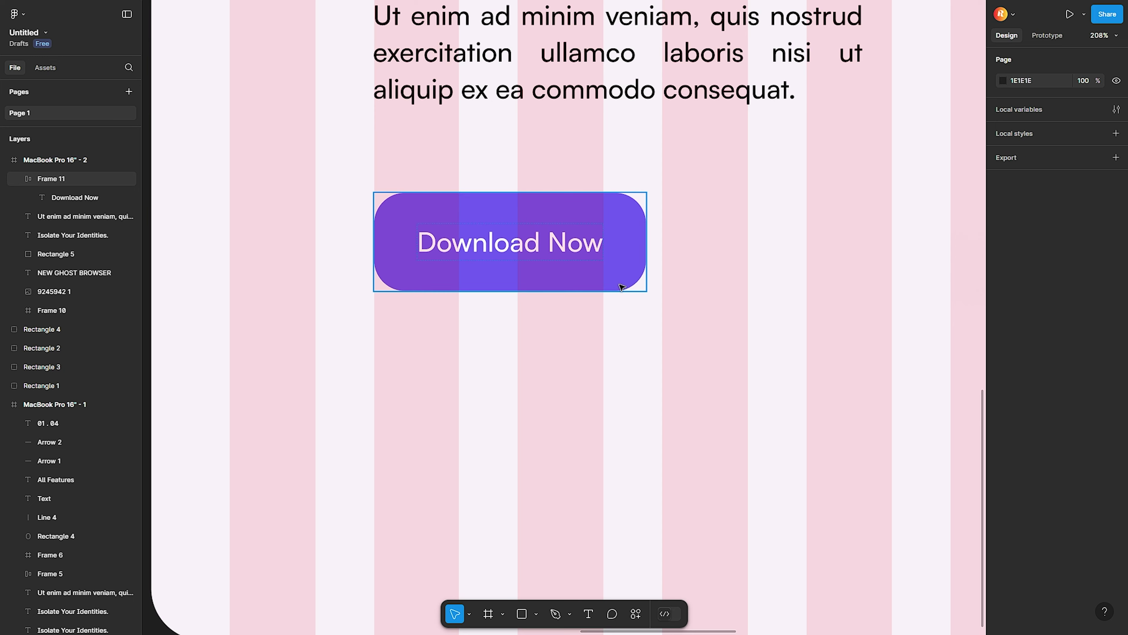
click(644, 272)
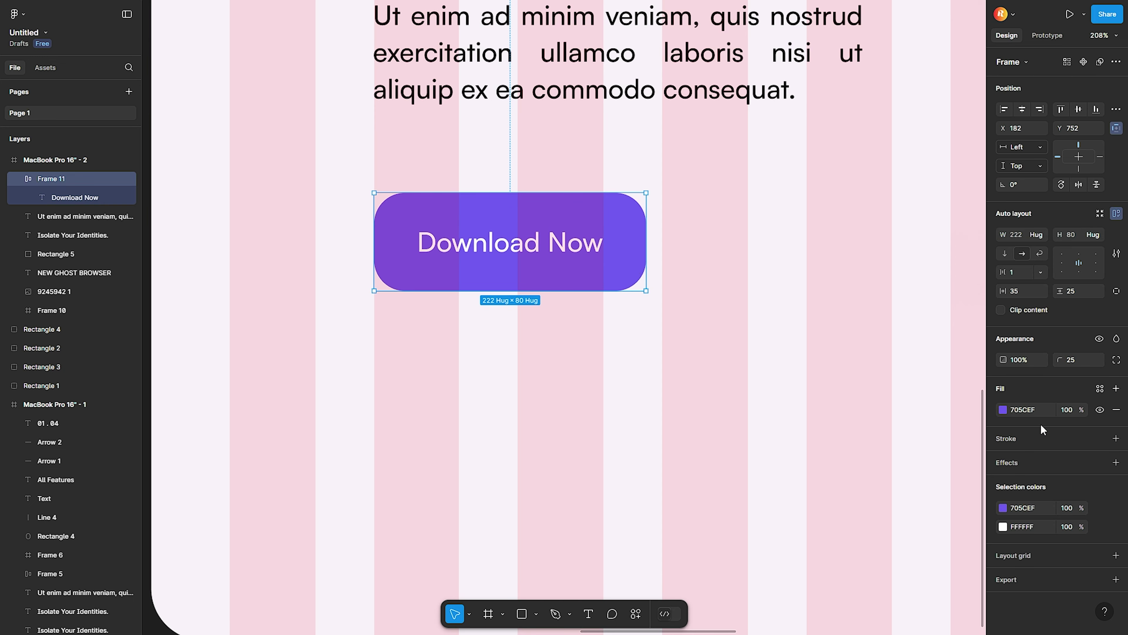
- Add a drop shadow with Y offset 6, blur 25 and purple 705CEF colour at 25% opacity
click(1116, 462)
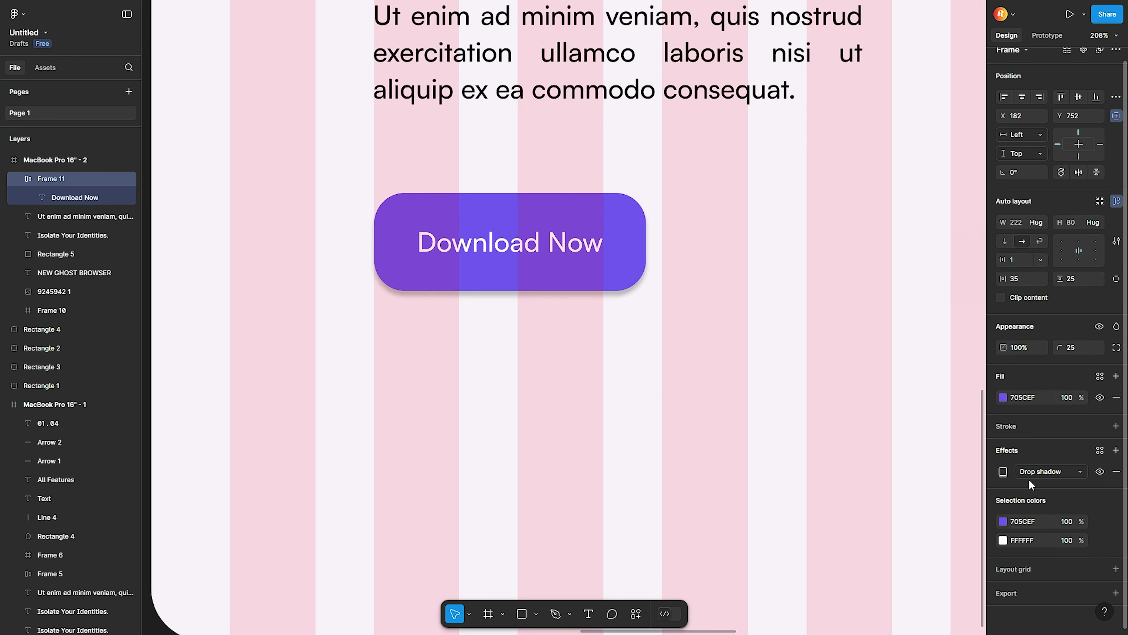
click(1004, 472)
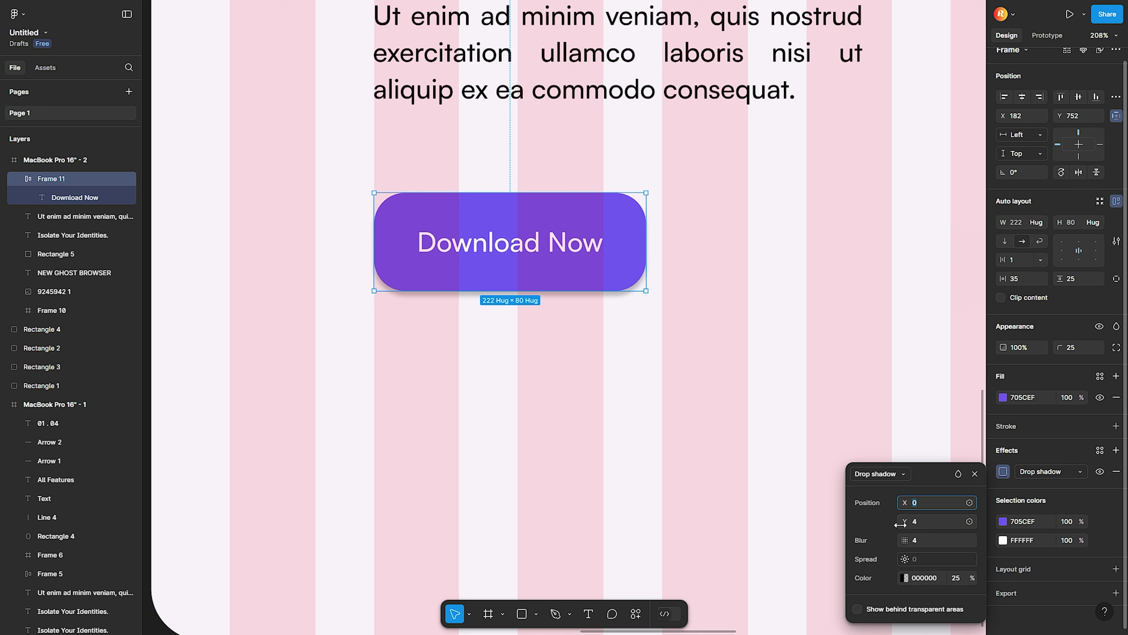
drag(900, 525, 906, 596)
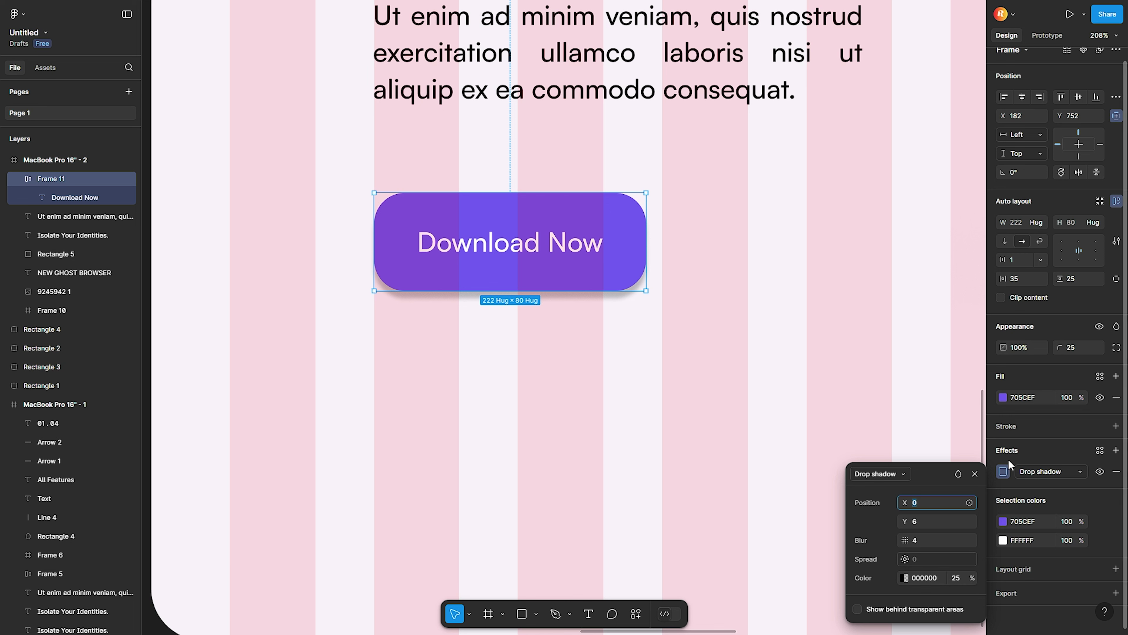
click(905, 578)
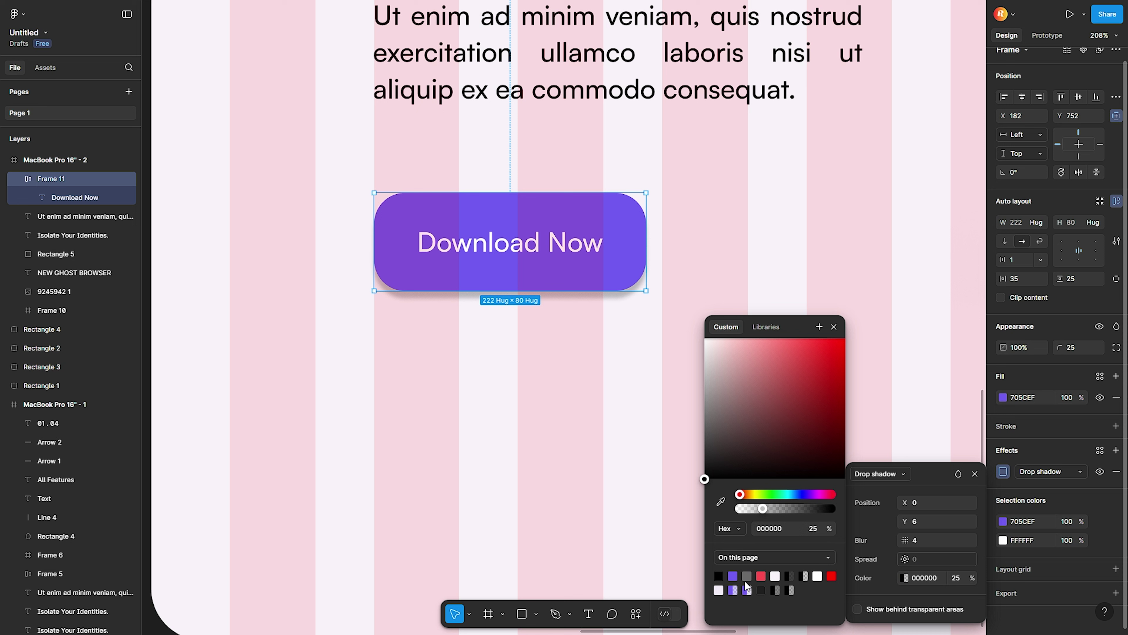
click(734, 575)
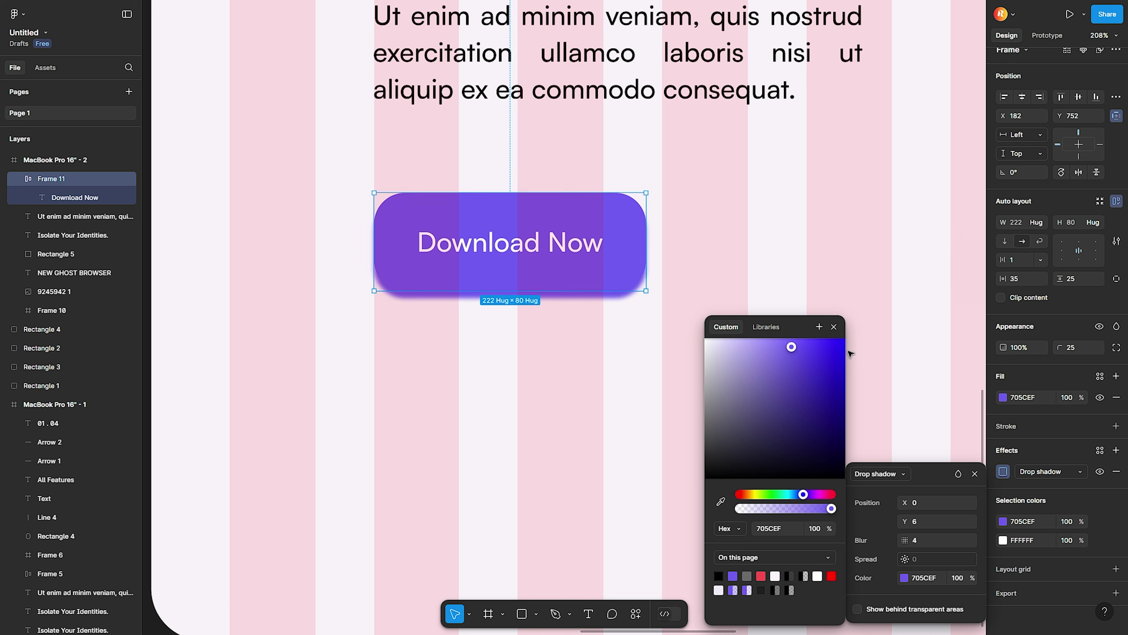
click(834, 327)
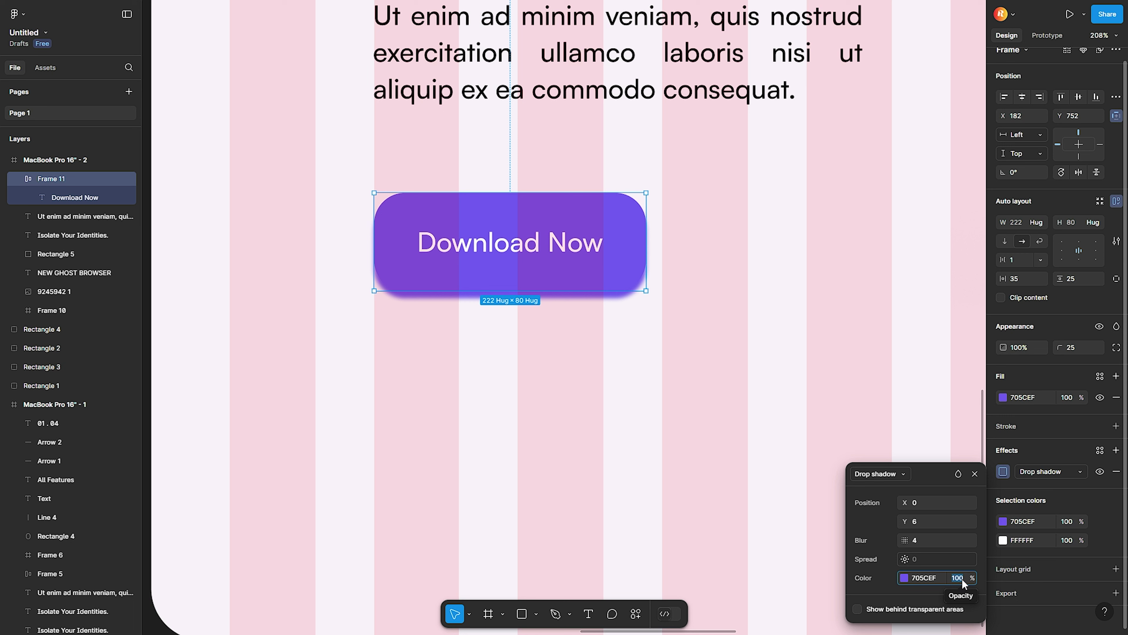
text(25)
key(Return)
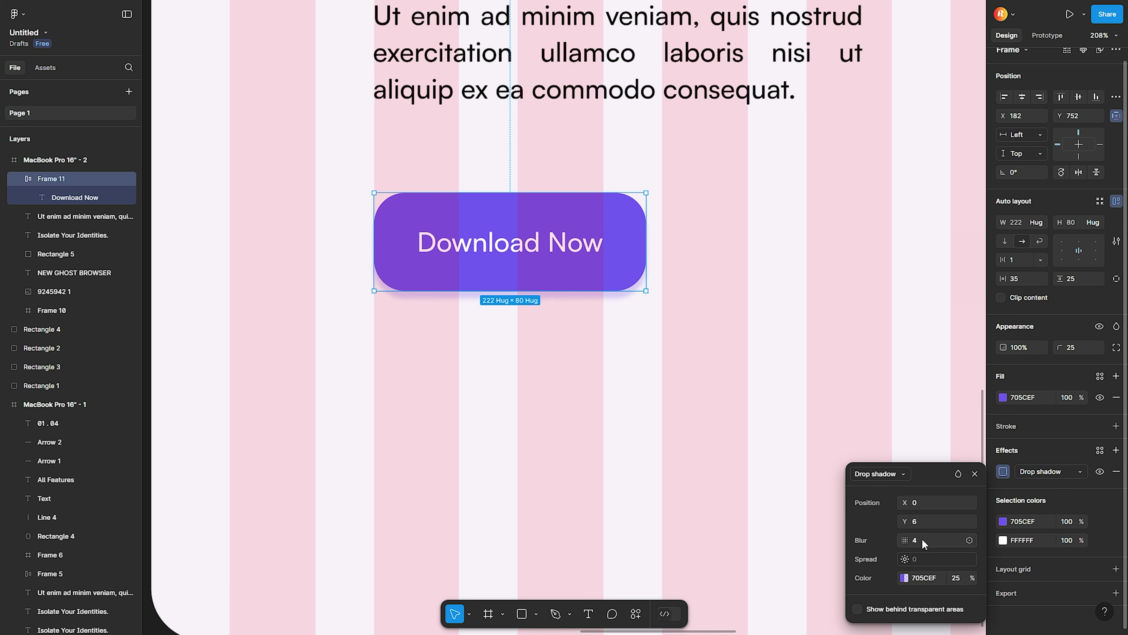
text(25)
key(Return)
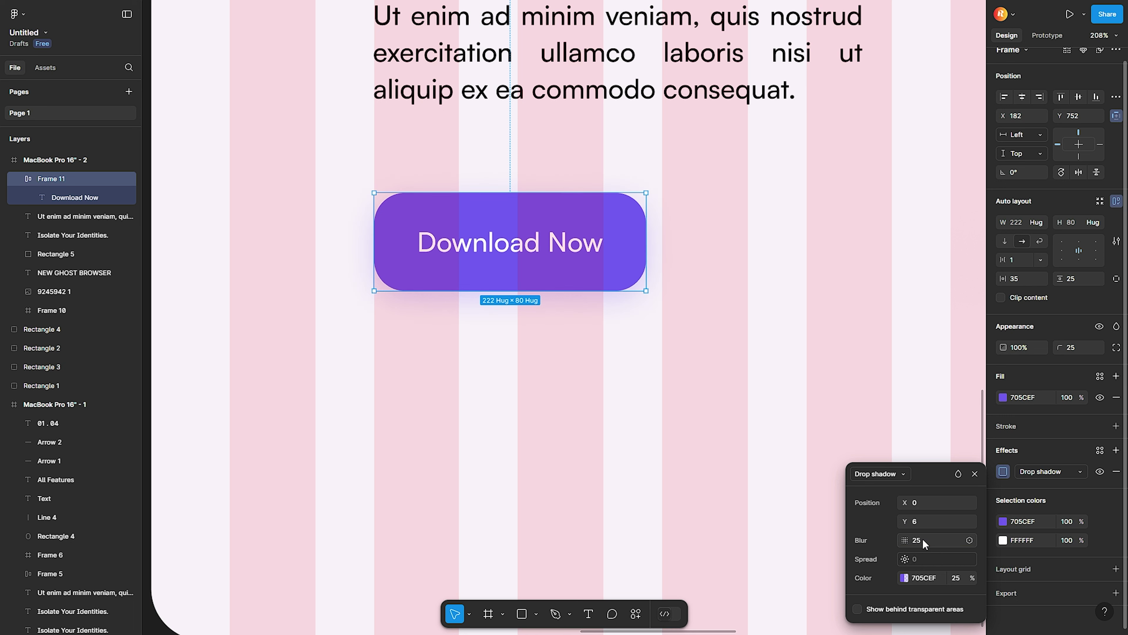
click(568, 417)
- Reopen the drop shadow and adjust its colour opacity to 30%
click(578, 275)
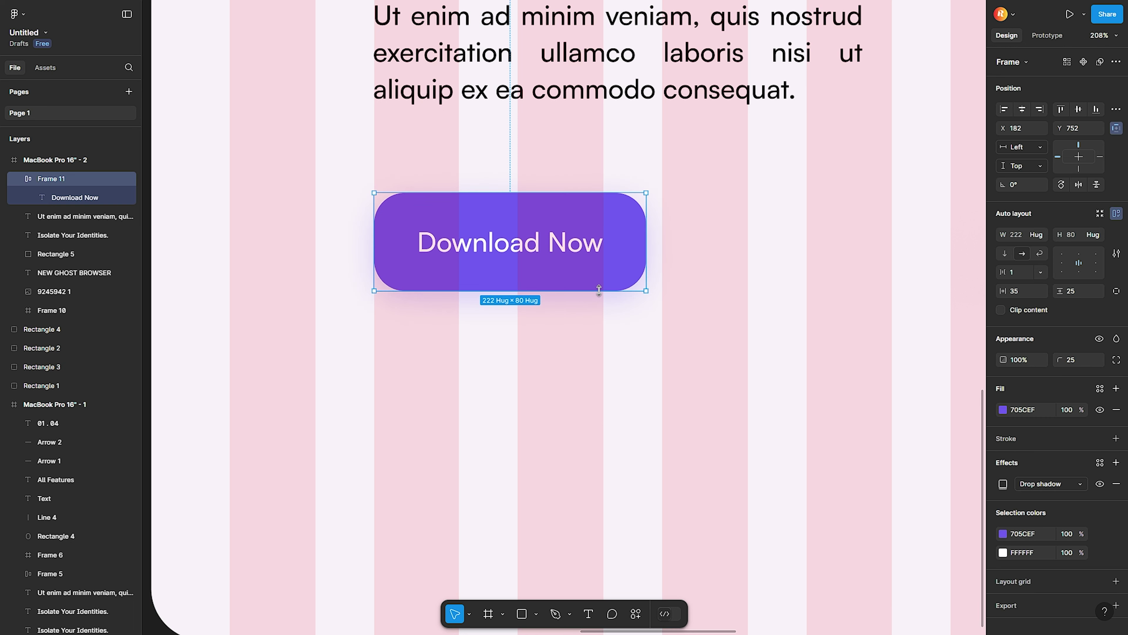
click(1003, 483)
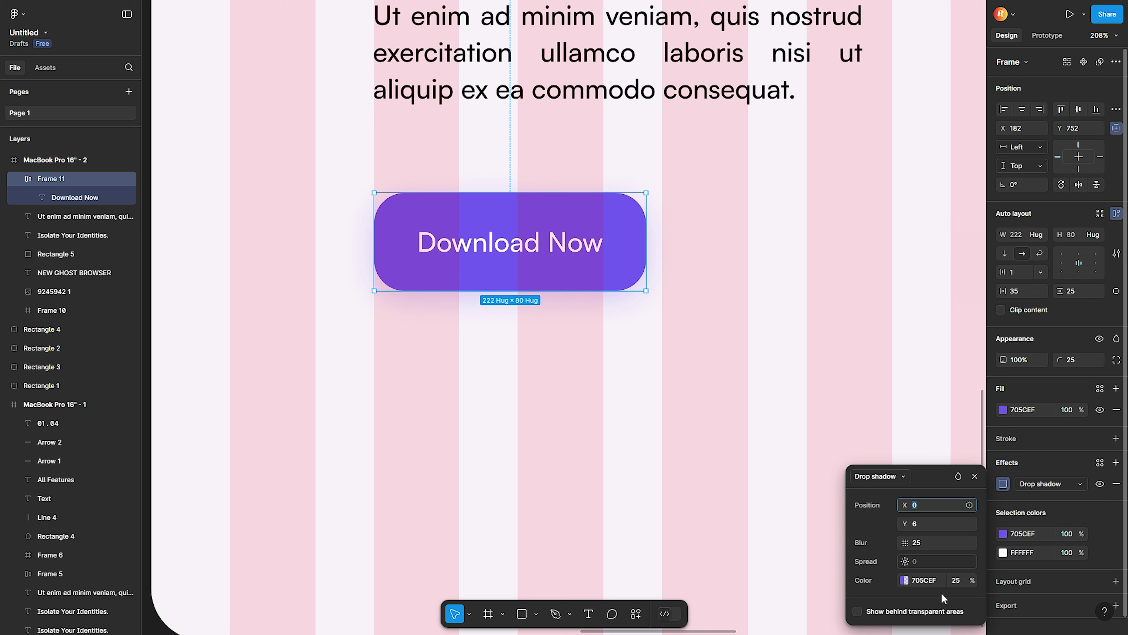
click(958, 581)
click(612, 517)
scroll(569, 361, down, 5)
scroll(607, 328, down, 3)
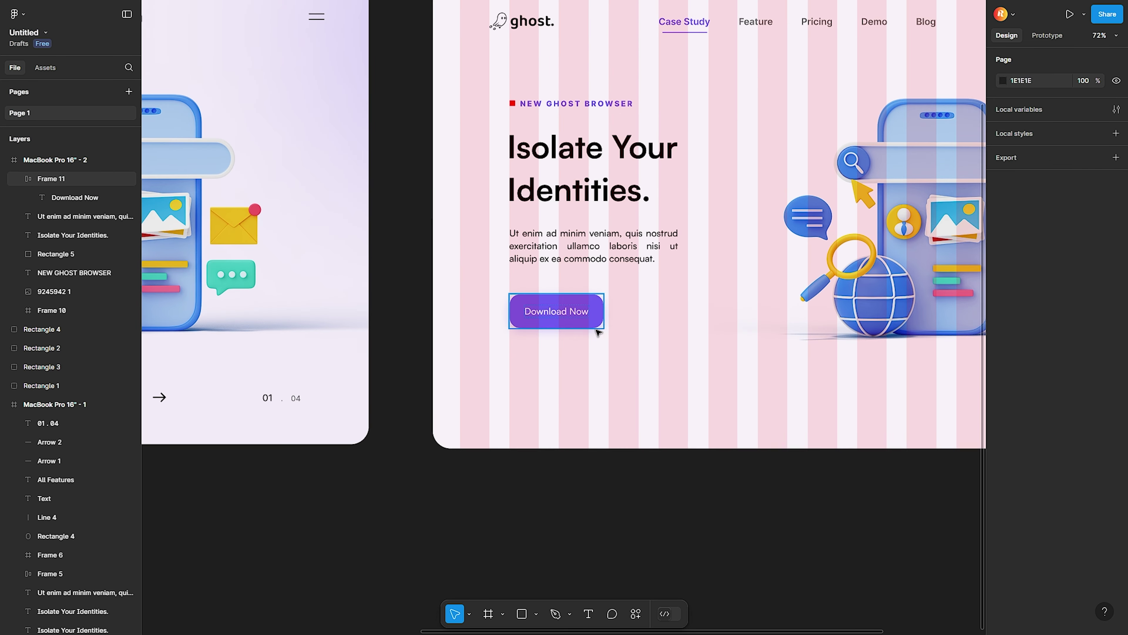
scroll(606, 327, down, 3)
click(666, 362)
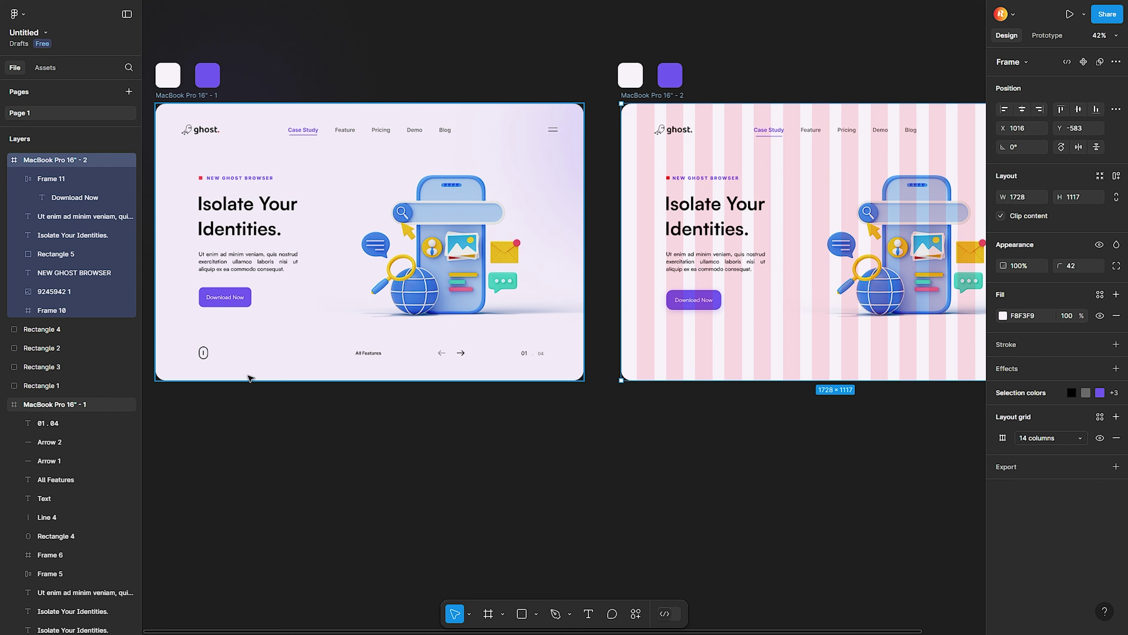
scroll(204, 354, up, 5)
- Draw a small rectangle below the Download Now button
click(207, 354)
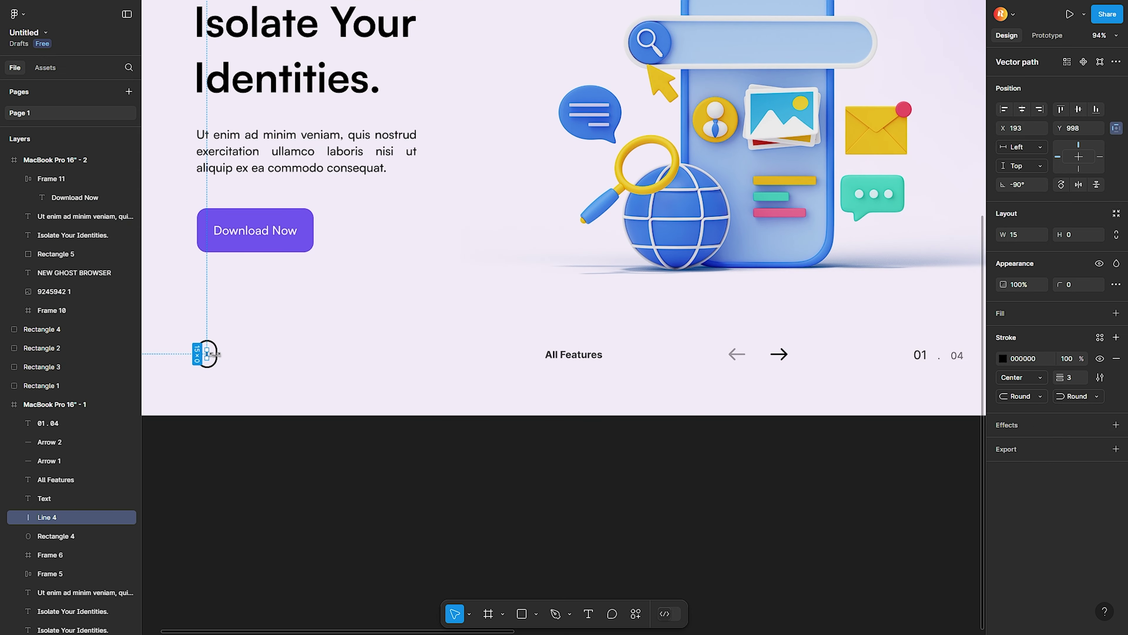
shift+click(216, 356)
scroll(242, 378, down, 3)
click(270, 412)
scroll(378, 448, right, 3)
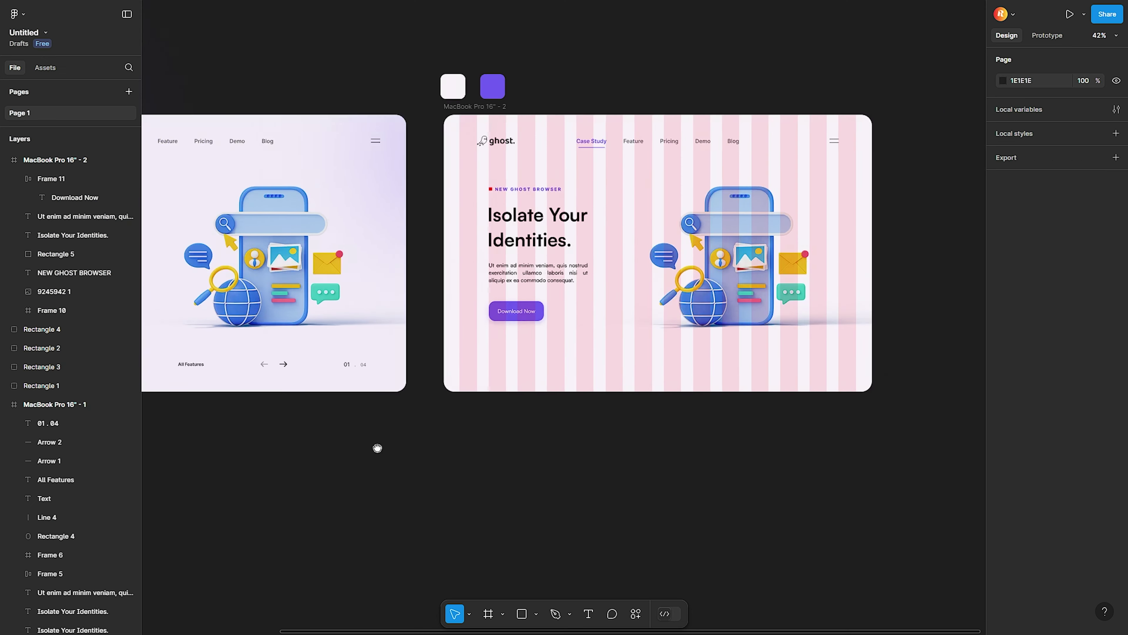
scroll(489, 423, up, 2)
scroll(602, 396, up, 4)
click(523, 612)
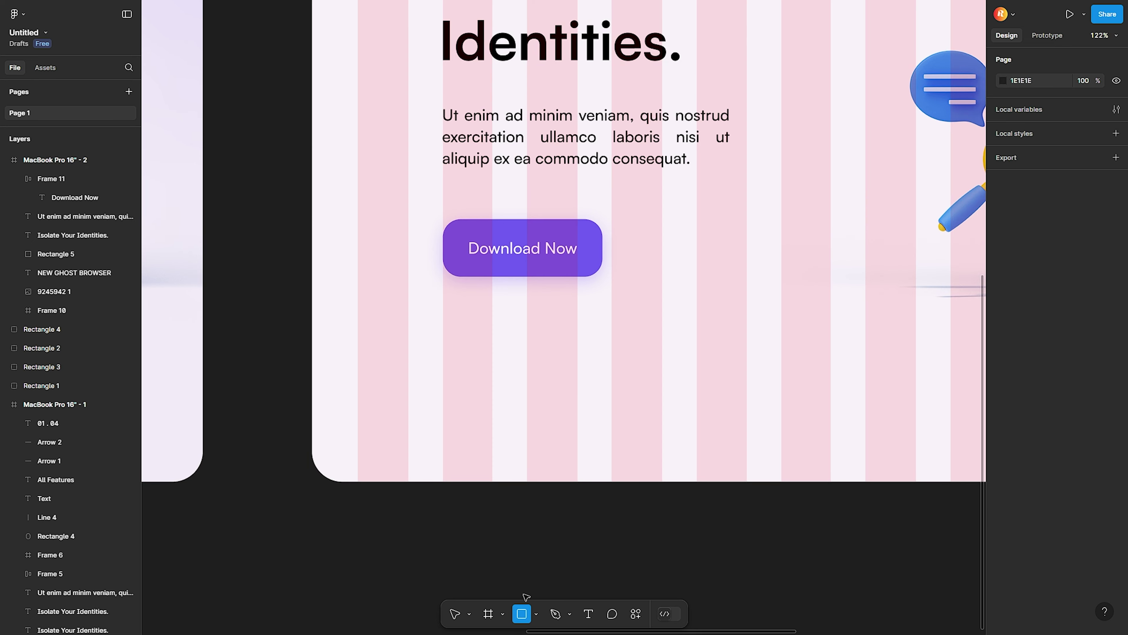
drag(451, 375, 470, 398)
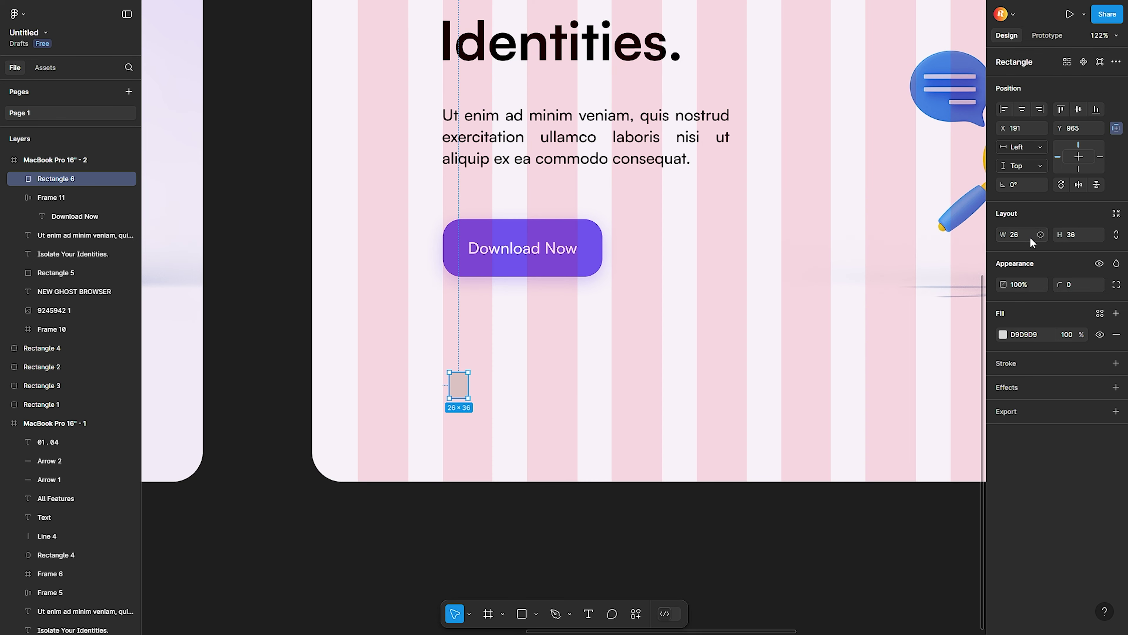
- Size the rectangle to 38 × 58 and align it with the button's left edge
click(1021, 236)
key(Return)
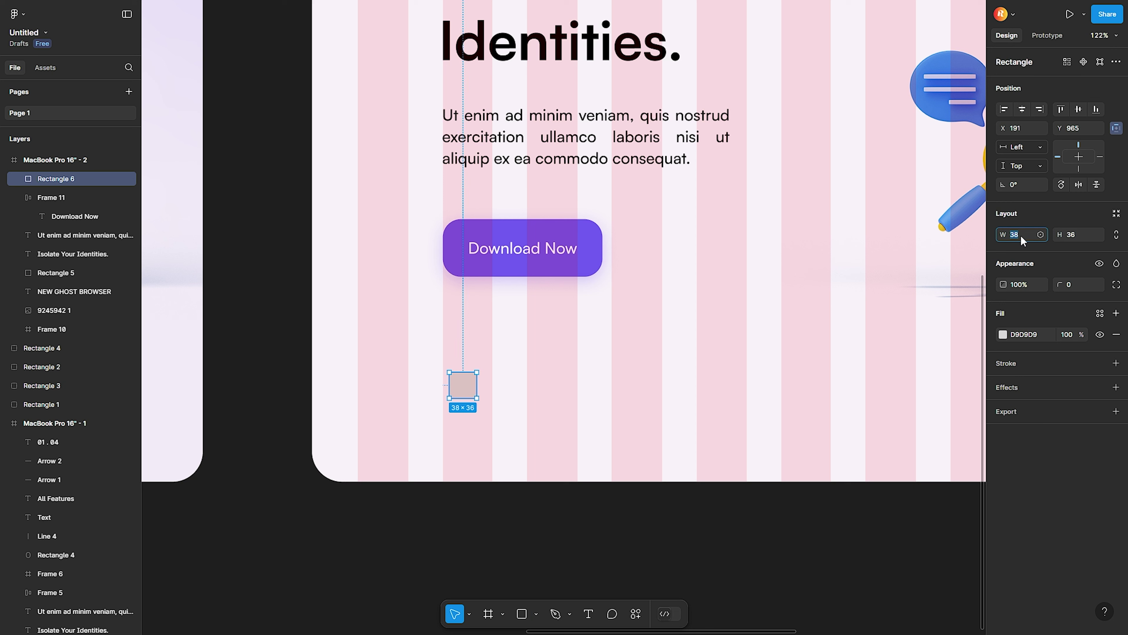
text(58)
key(Return)
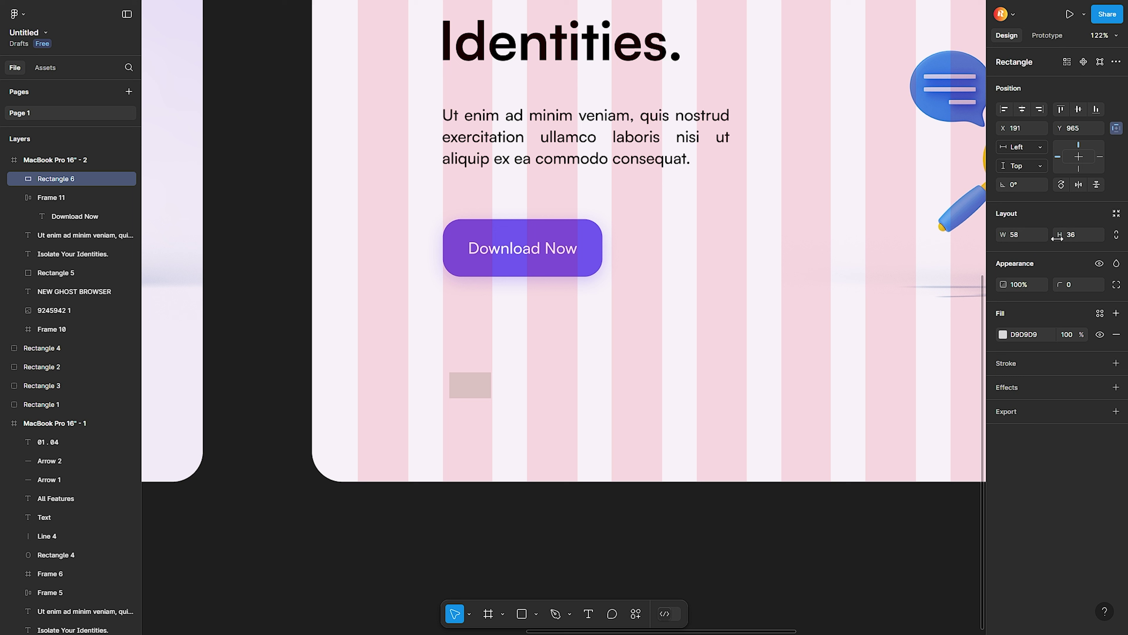
click(1027, 239)
text(38)
key(Return)
click(1083, 233)
text(5)
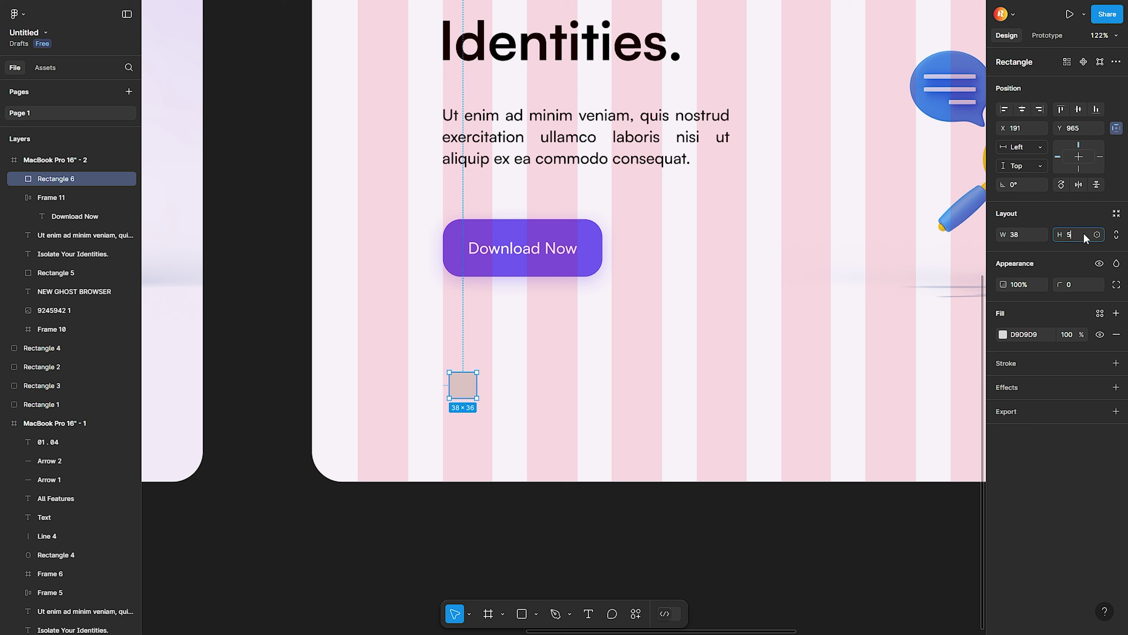
text(8)
key(Return)
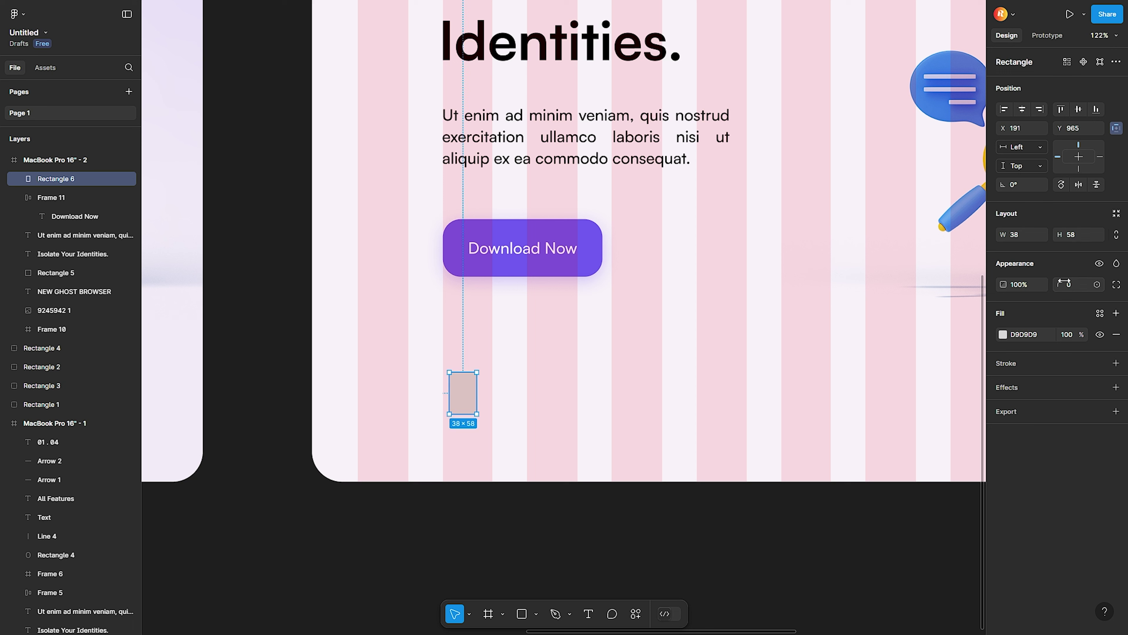
drag(1065, 282, 1078, 283)
drag(460, 392, 454, 390)
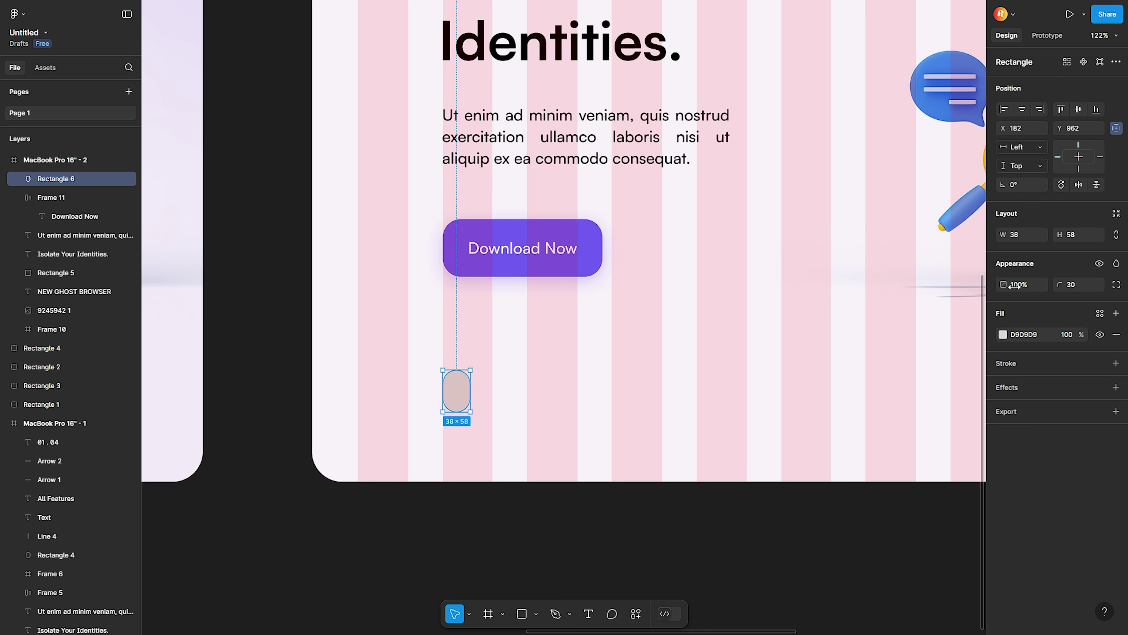
- Give the shape a 100 corner radius, no fill and a 4-weight black outline
click(1076, 285)
text(00)
click(556, 405)
click(452, 382)
click(1116, 335)
click(1116, 337)
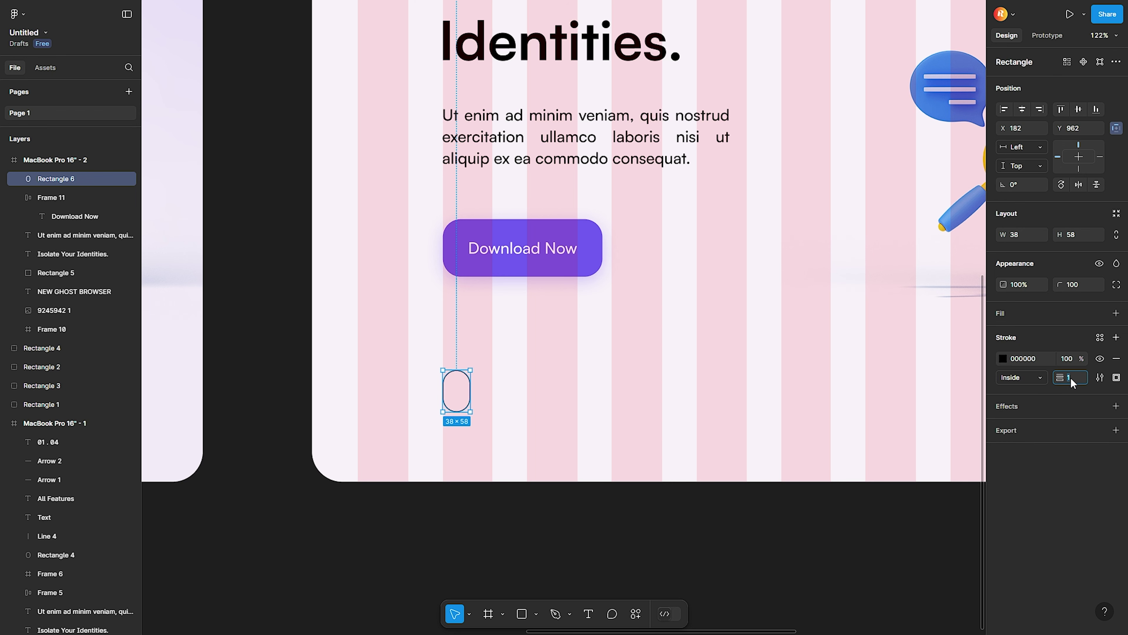
text(4)
key(Return)
- Try a vertical line inside the oval, then delete the old scroll line
scroll(466, 388, up, 5)
scroll(450, 388, up, 3)
scroll(584, 478, down, 3)
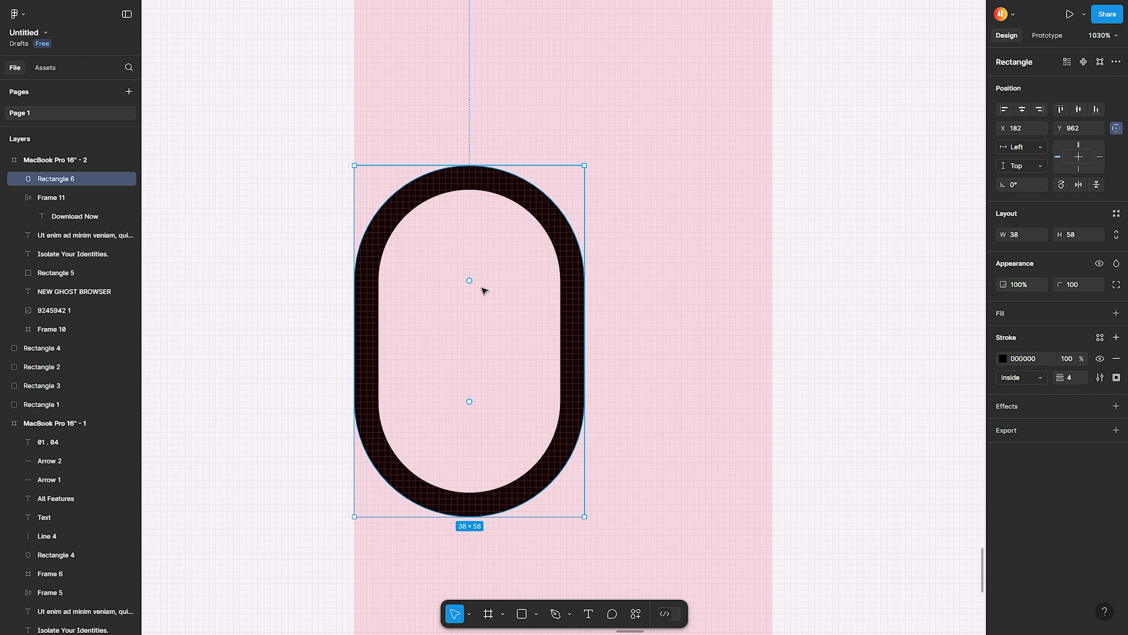
click(569, 614)
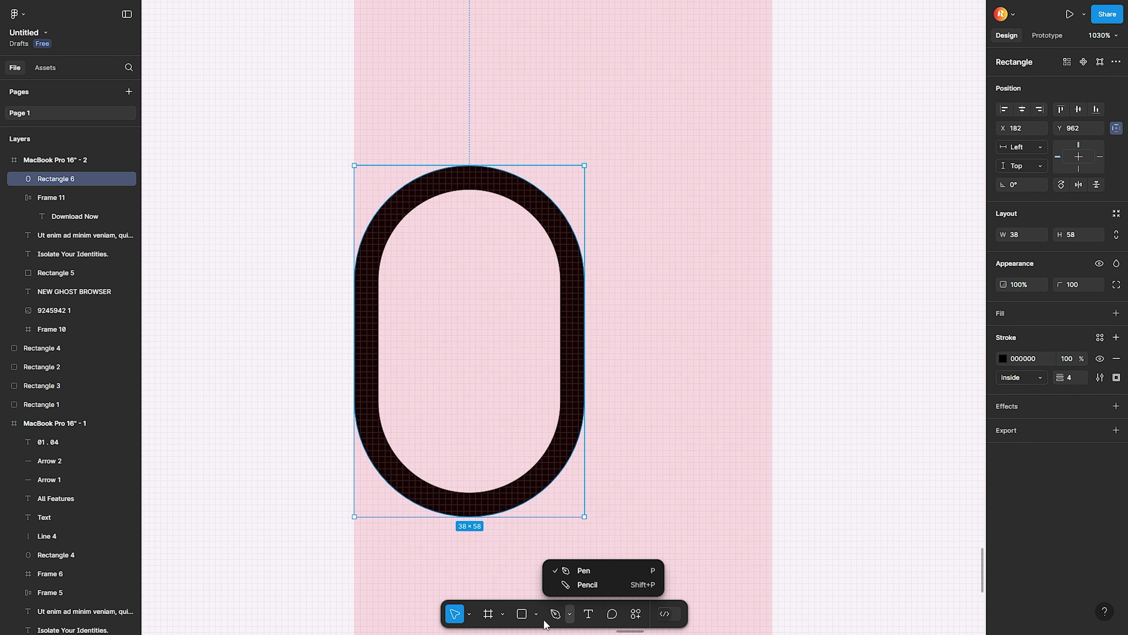
click(555, 515)
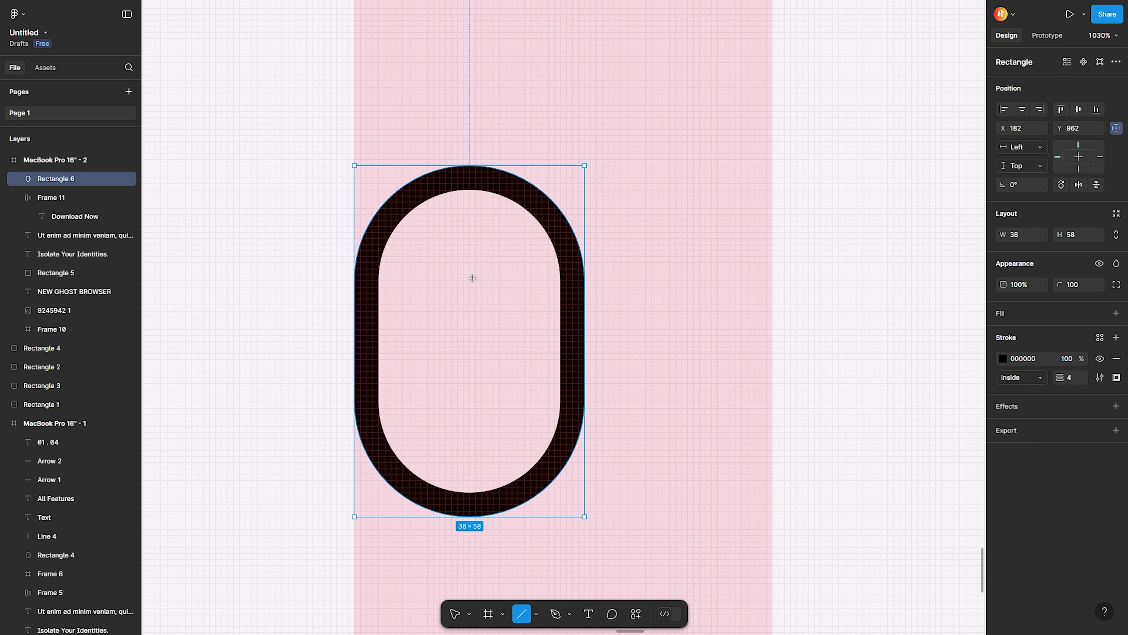
drag(469, 274, 469, 413)
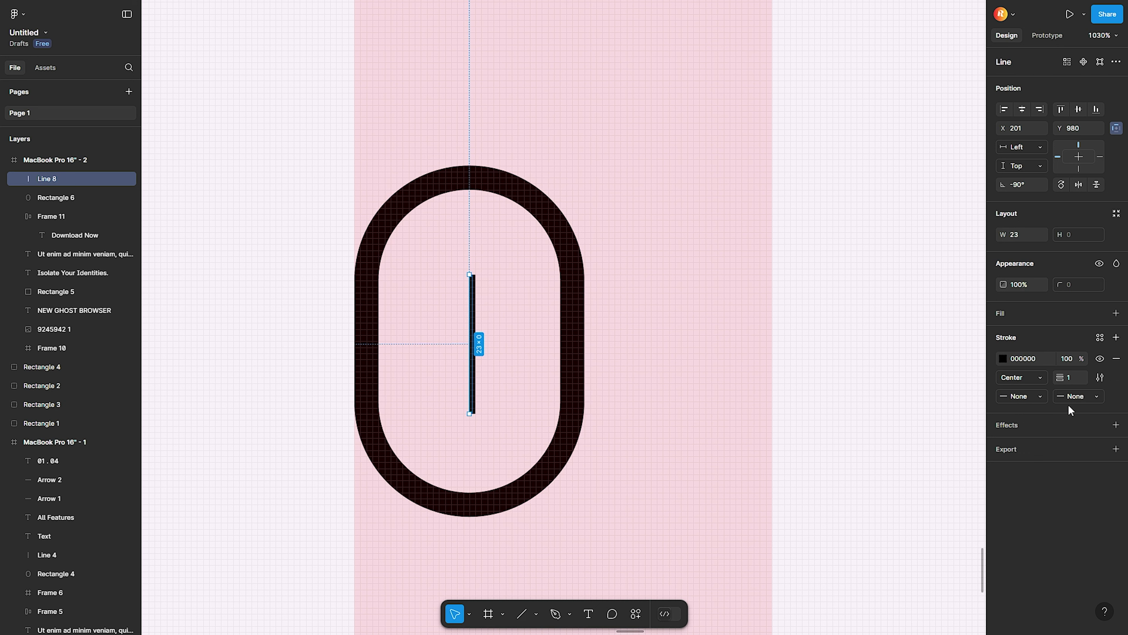
text(4)
key(Return)
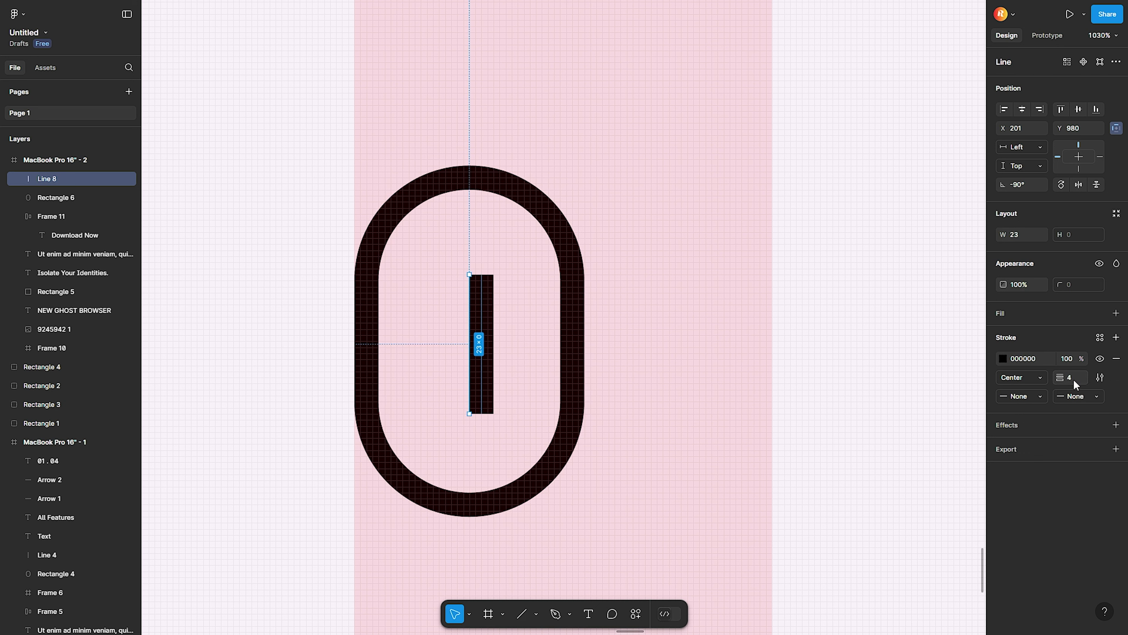
key(Escape)
click(478, 317)
shift+click(491, 177)
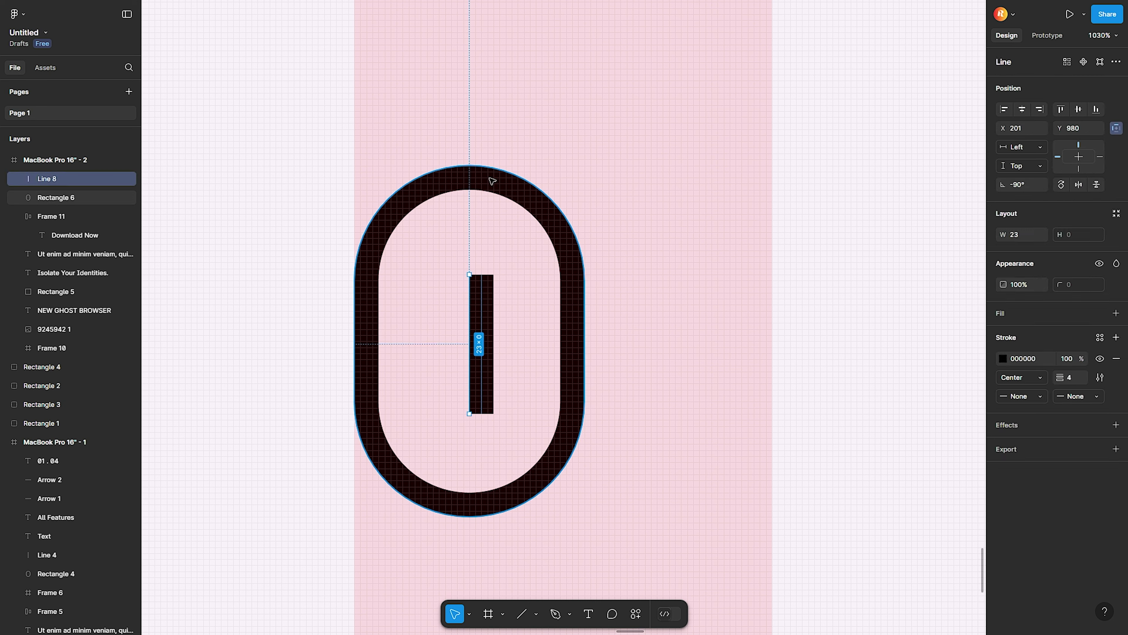
click(466, 331)
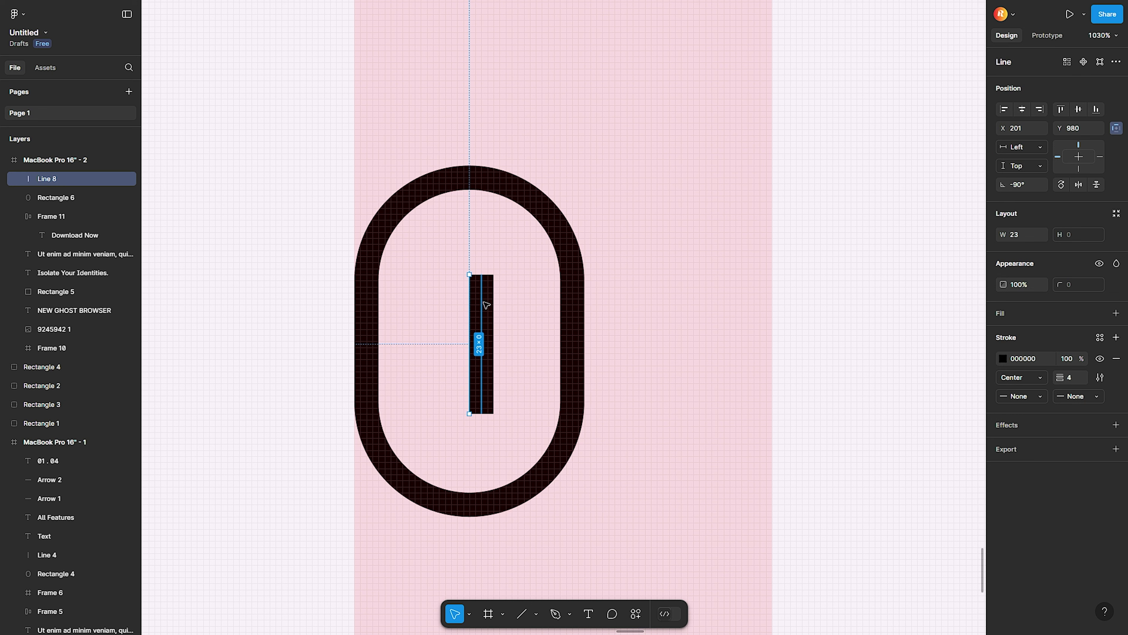
key(Delete)
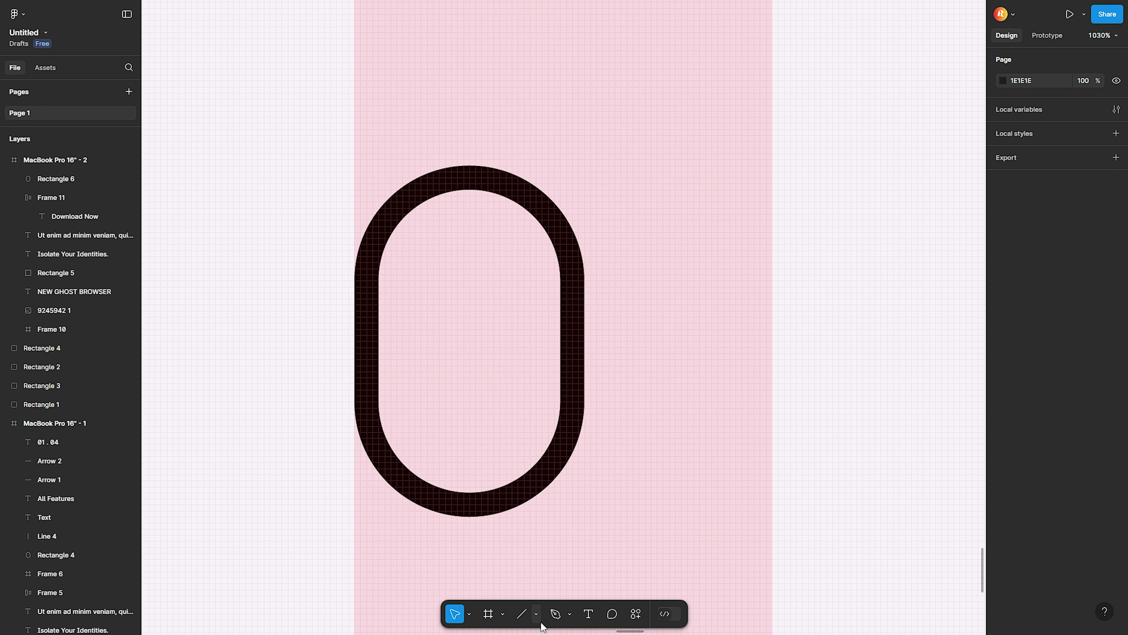
- Draw a new vertical Pen line with stroke 4, centred in the oval
click(555, 613)
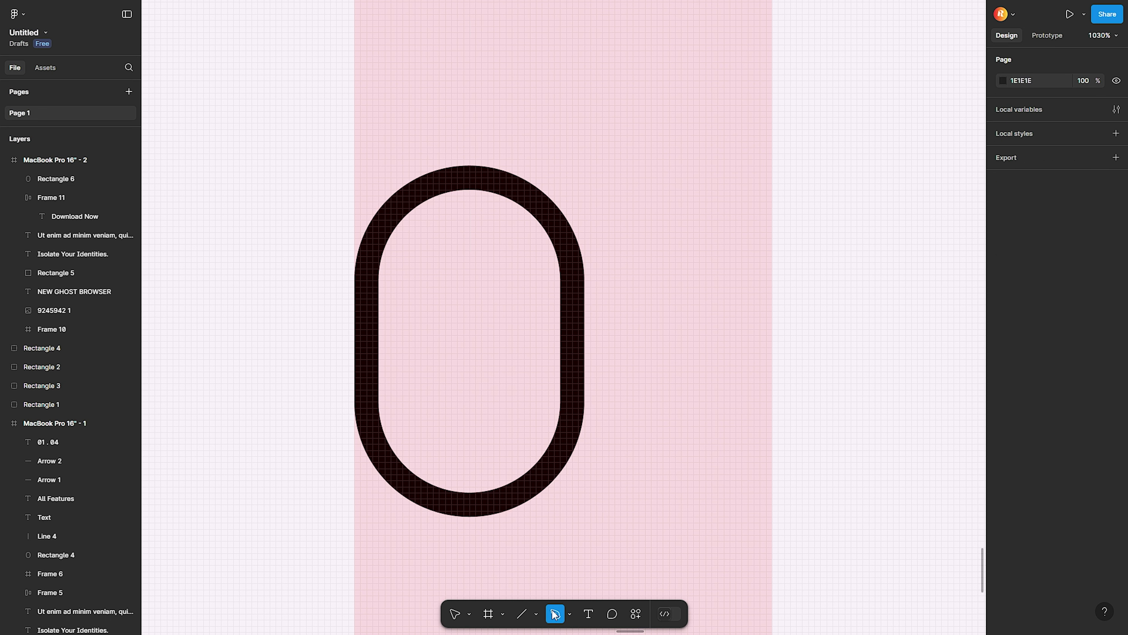
click(469, 283)
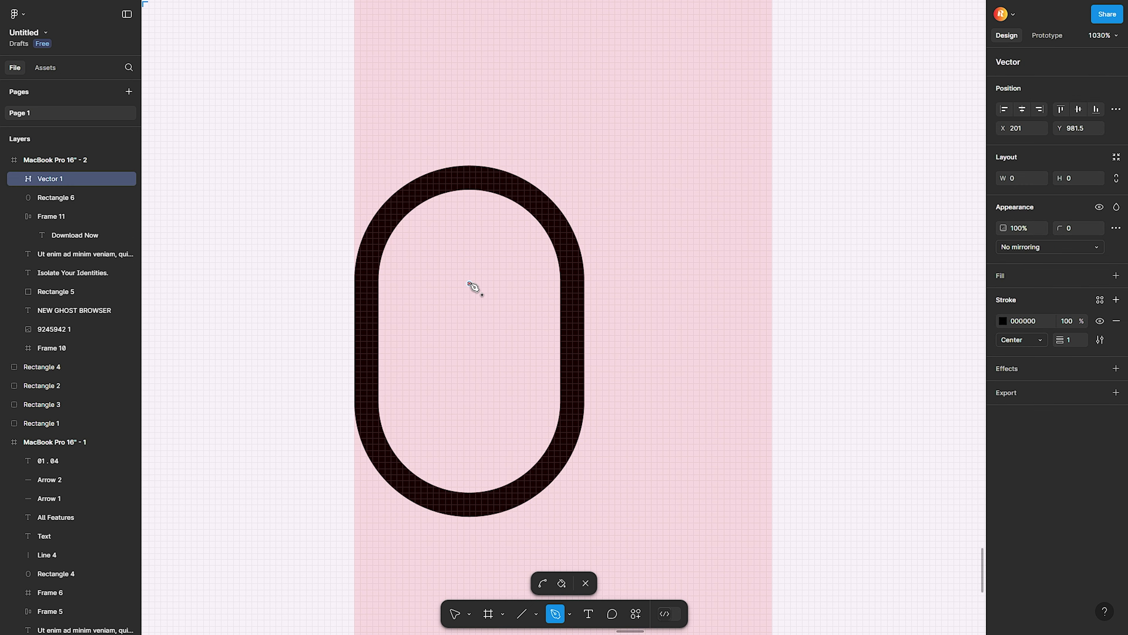
click(470, 380)
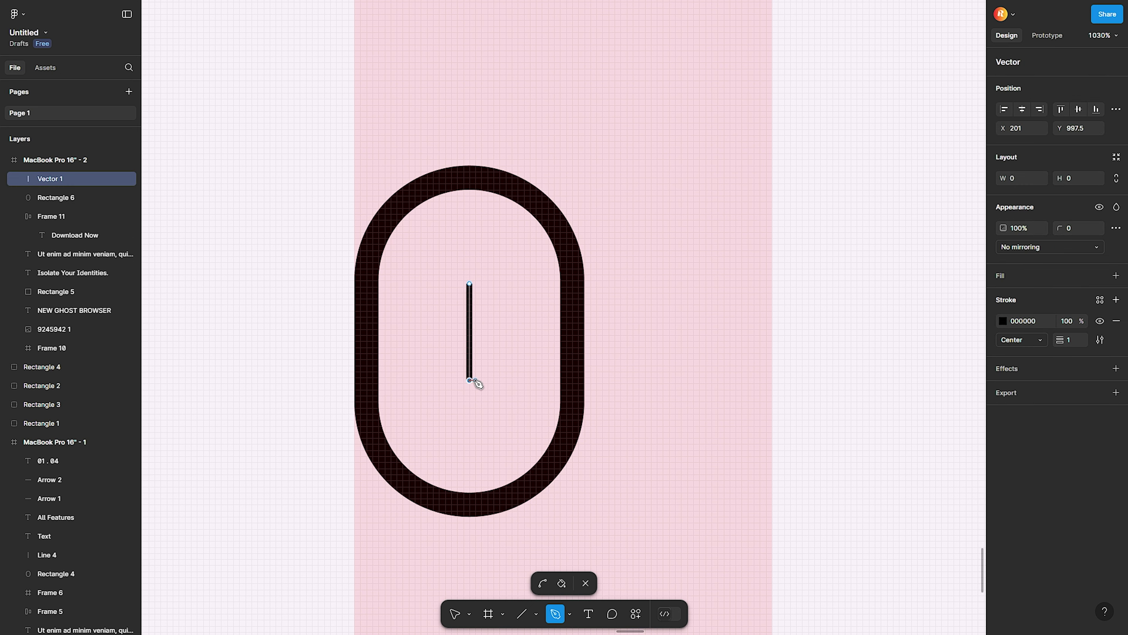
key(Escape)
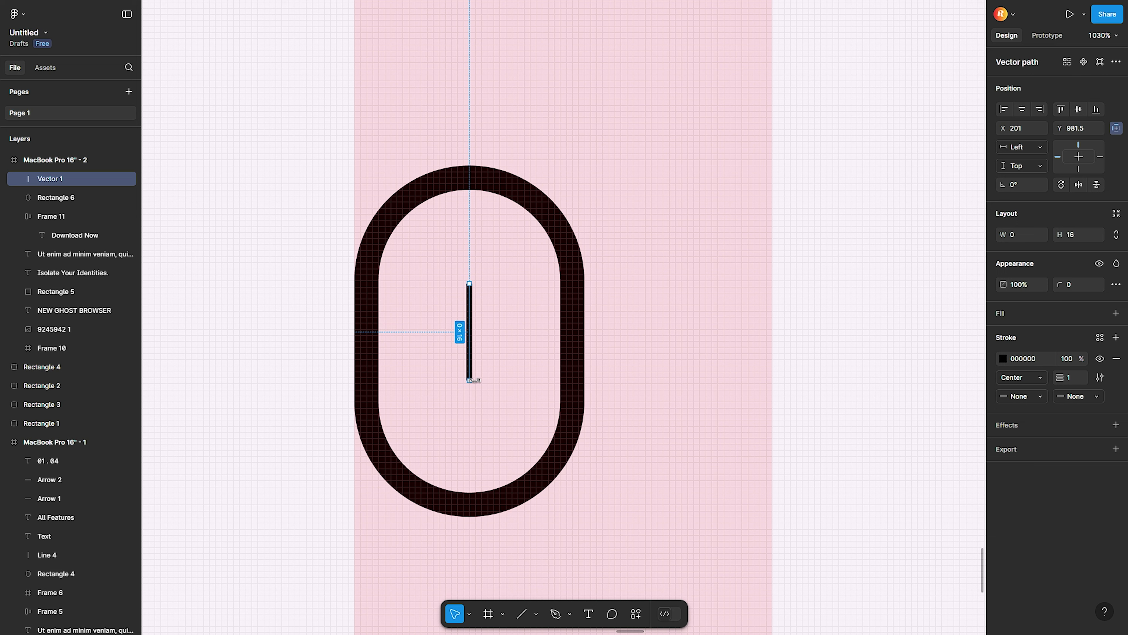
click(1071, 377)
text(4)
key(Return)
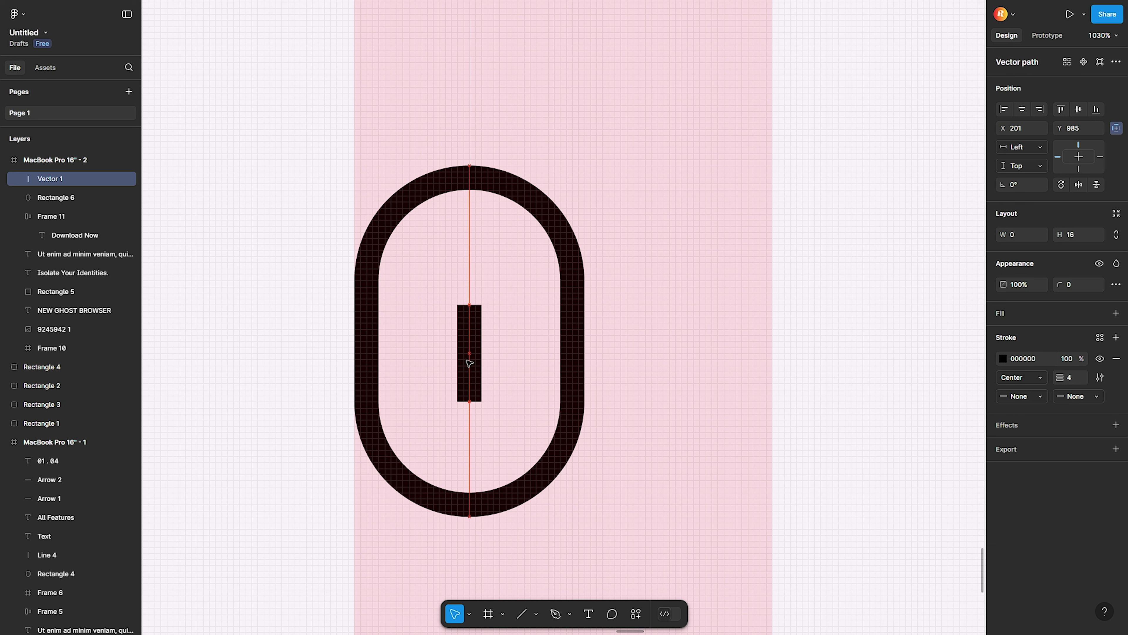
drag(473, 360, 467, 354)
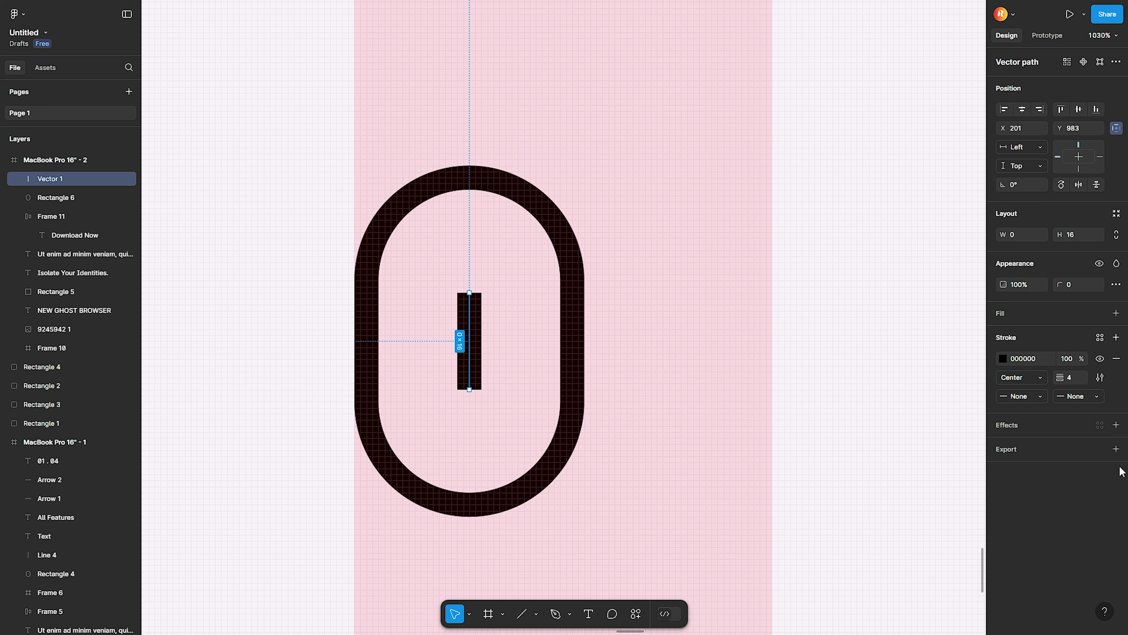
- Set both the start and end caps of the line to Round
click(1022, 397)
click(1036, 489)
click(1077, 396)
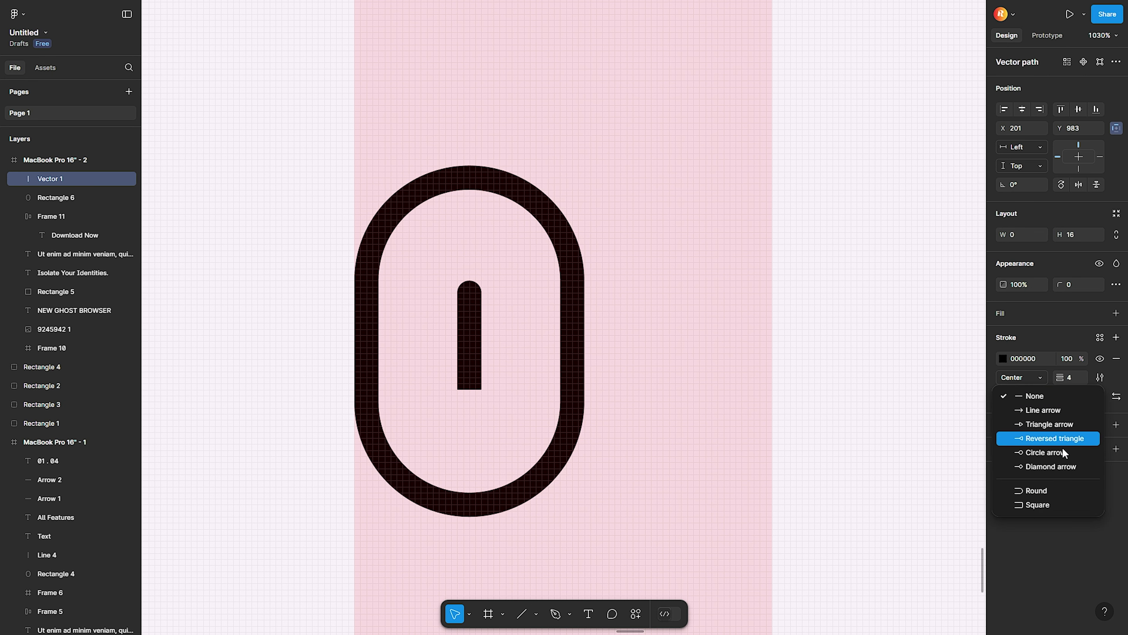
click(1044, 488)
click(504, 479)
- Wrap the oval and line together into a frame with Ctrl+Alt+G
scroll(600, 416, down, 5)
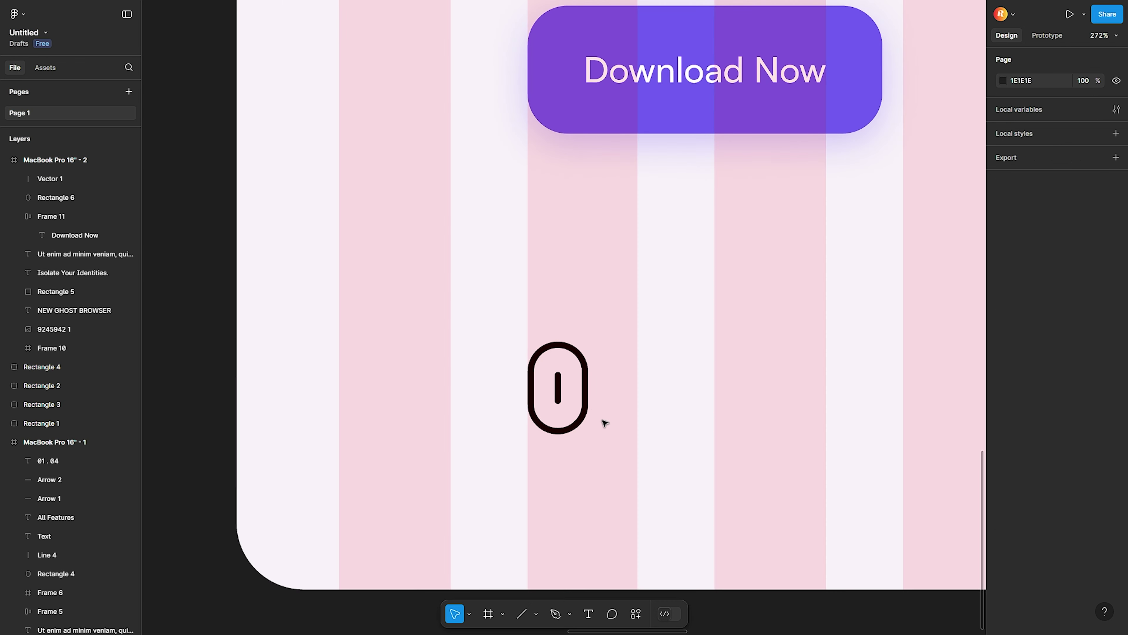
scroll(605, 422, down, 5)
scroll(599, 406, up, 10)
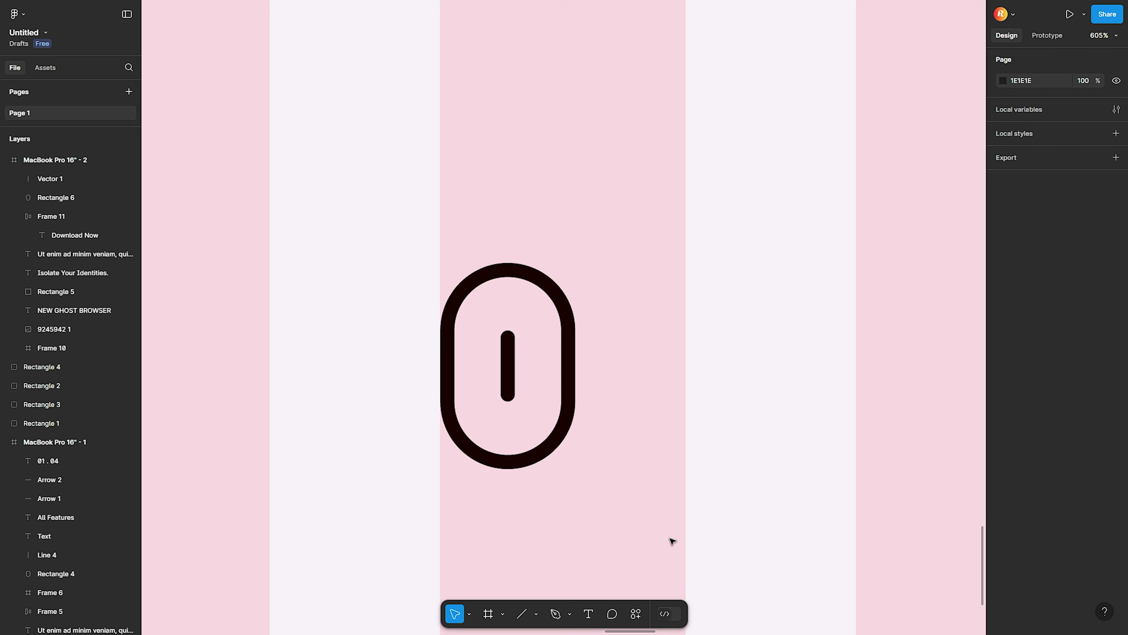
drag(651, 522, 379, 248)
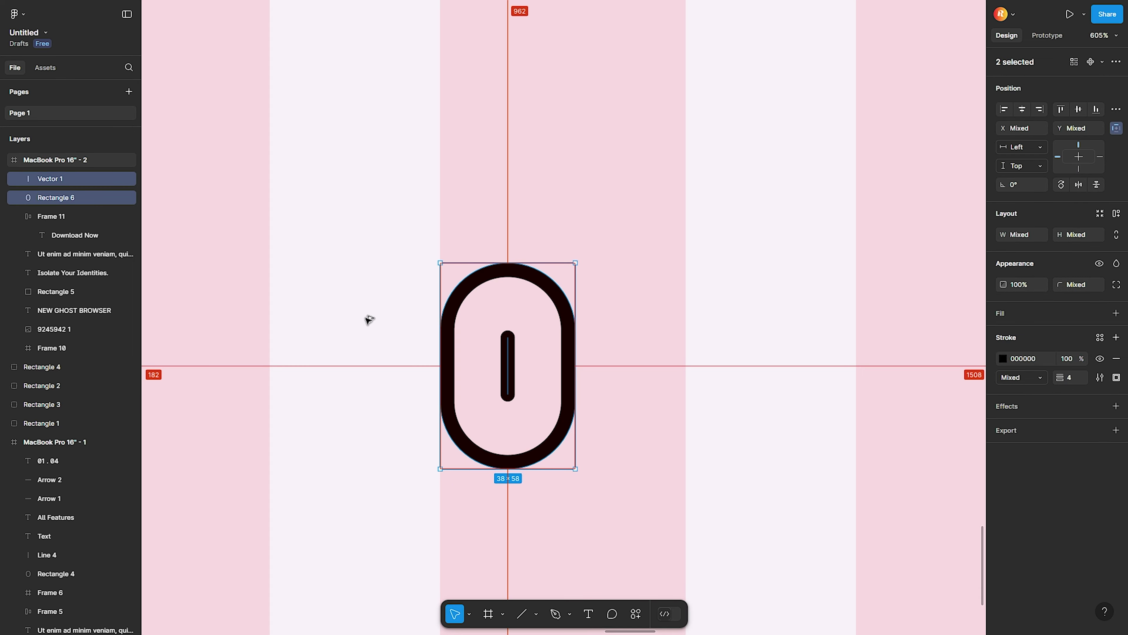
key(ctrl+alt+g)
- Add an 'Explore Now' text label beside the mouse scroll icon
click(634, 370)
scroll(635, 370, down, 10)
scroll(665, 378, down, 3)
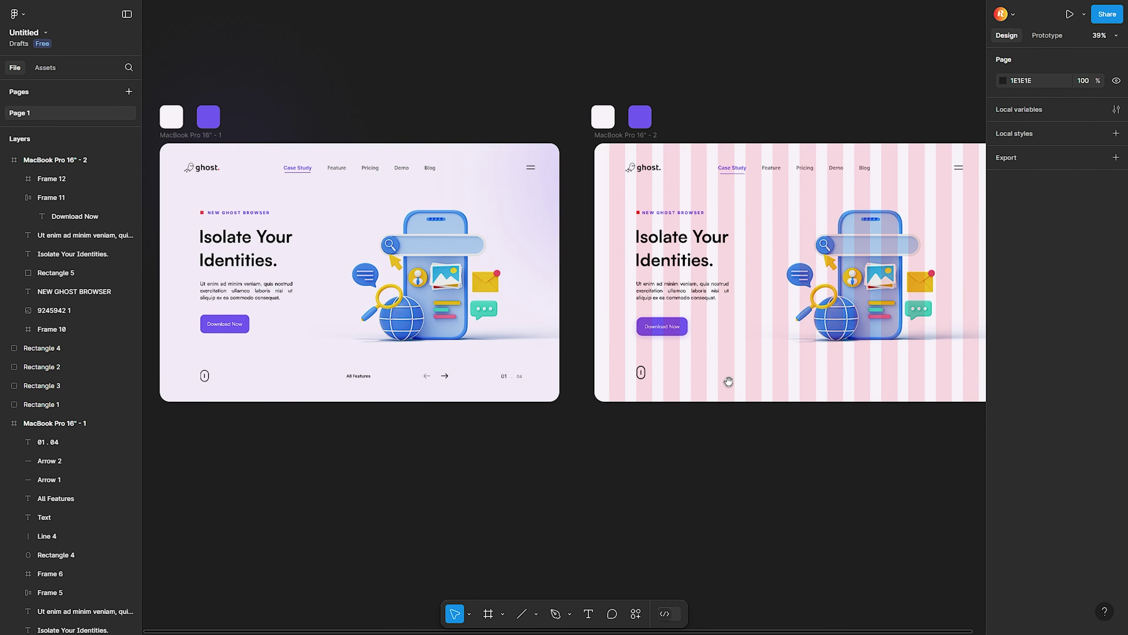
mouse_move(728, 381)
mouse_down()
mouse_move(596, 396)
mouse_move(518, 374)
mouse_up()
scroll(596, 395, up, 5)
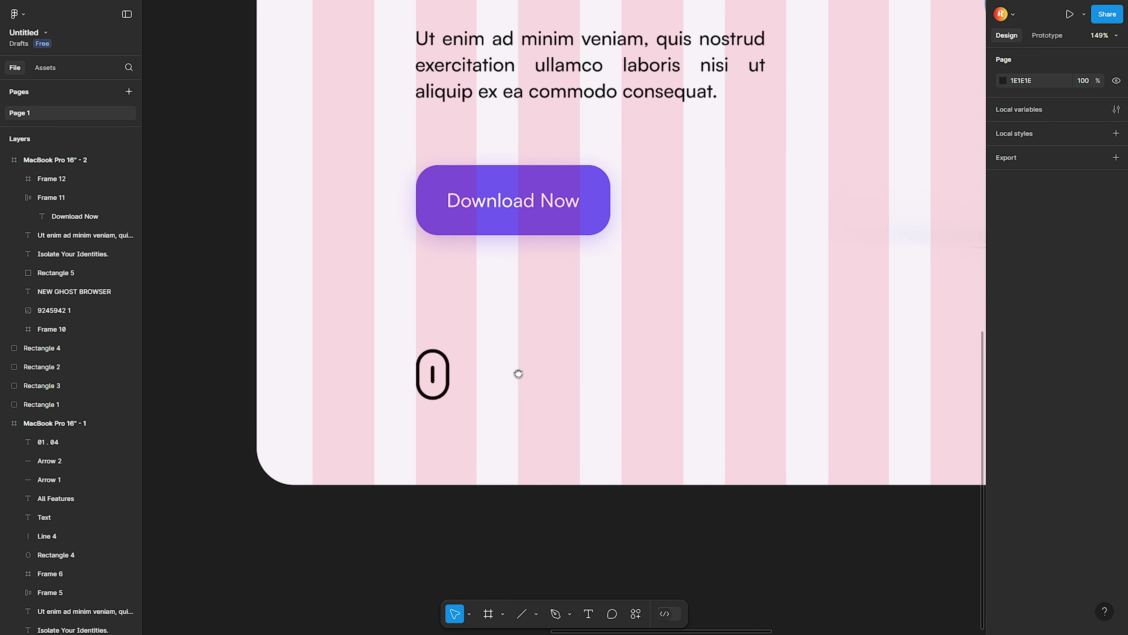
click(585, 619)
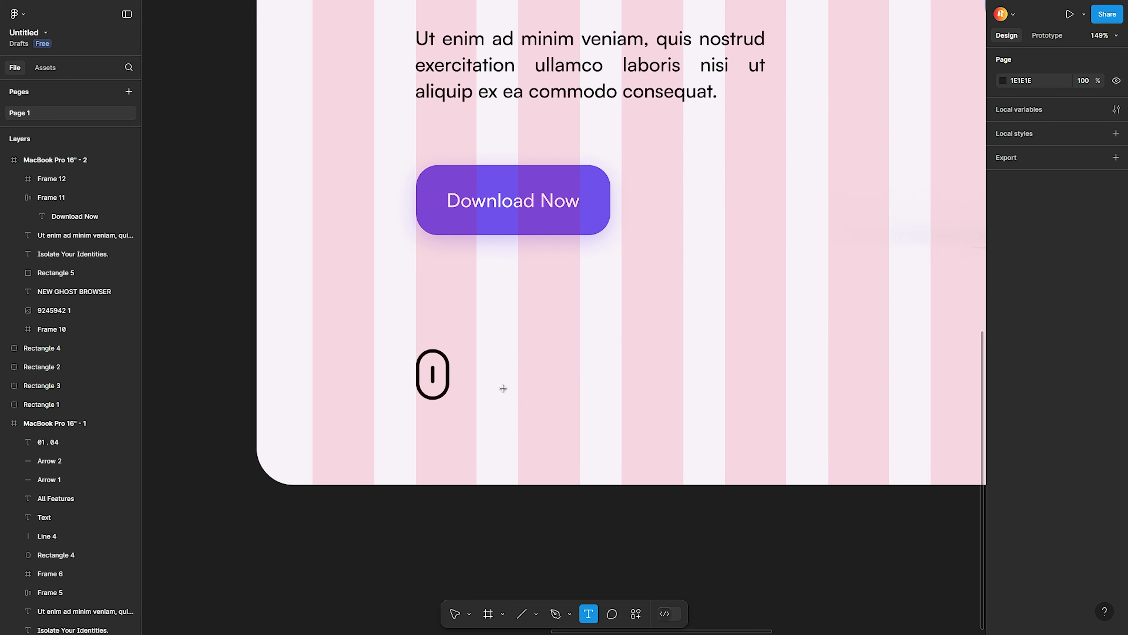
click(501, 359)
text(E)
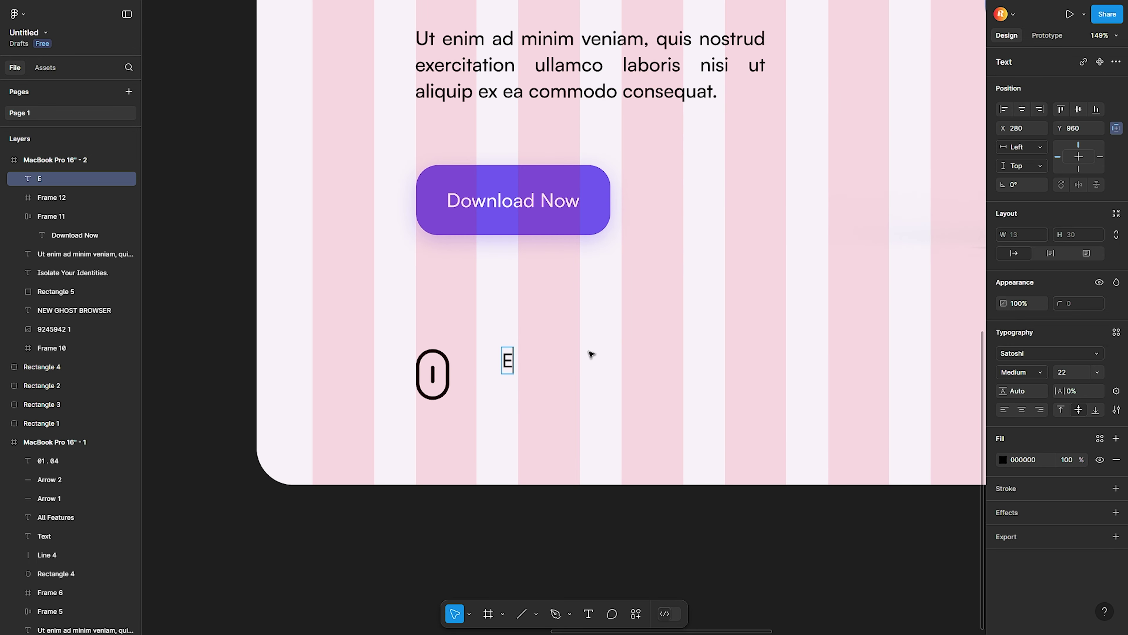
text(xplo)
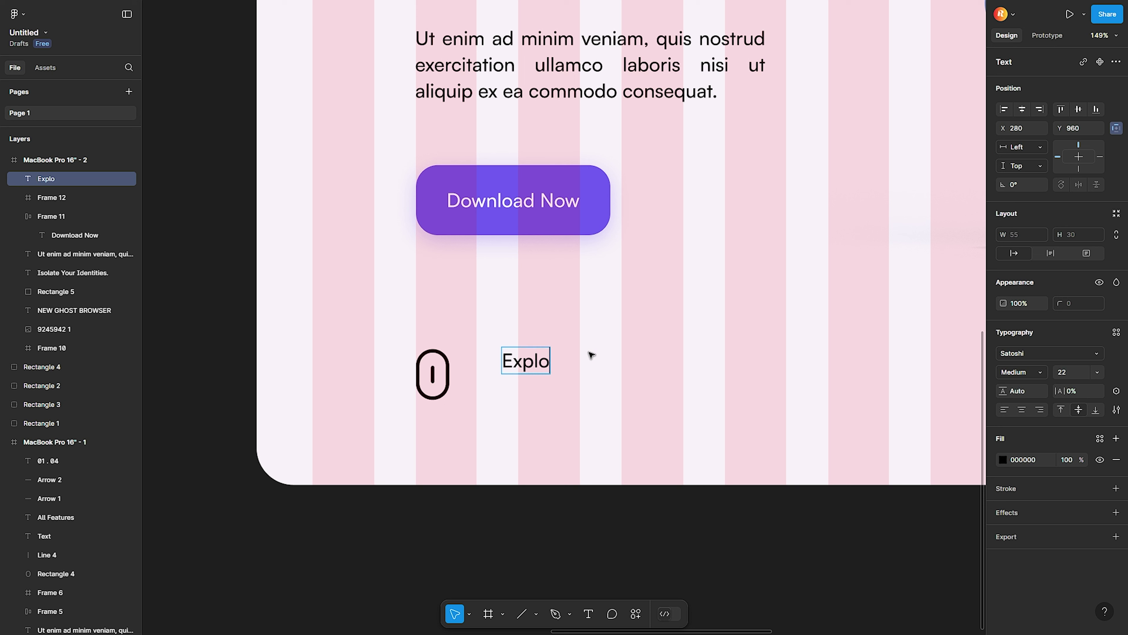
text(re)
text( N)
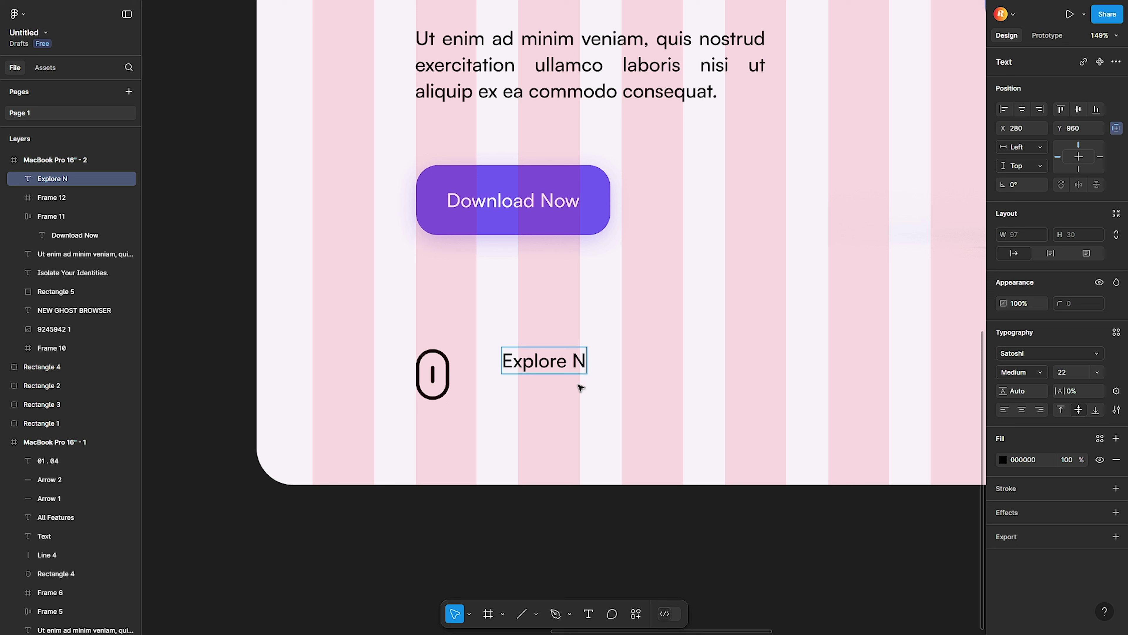
text(ow)
key(Escape)
drag(576, 366, 556, 376)
- Make the Explore Now text bold with 10% letter spacing
key(ctrl+b)
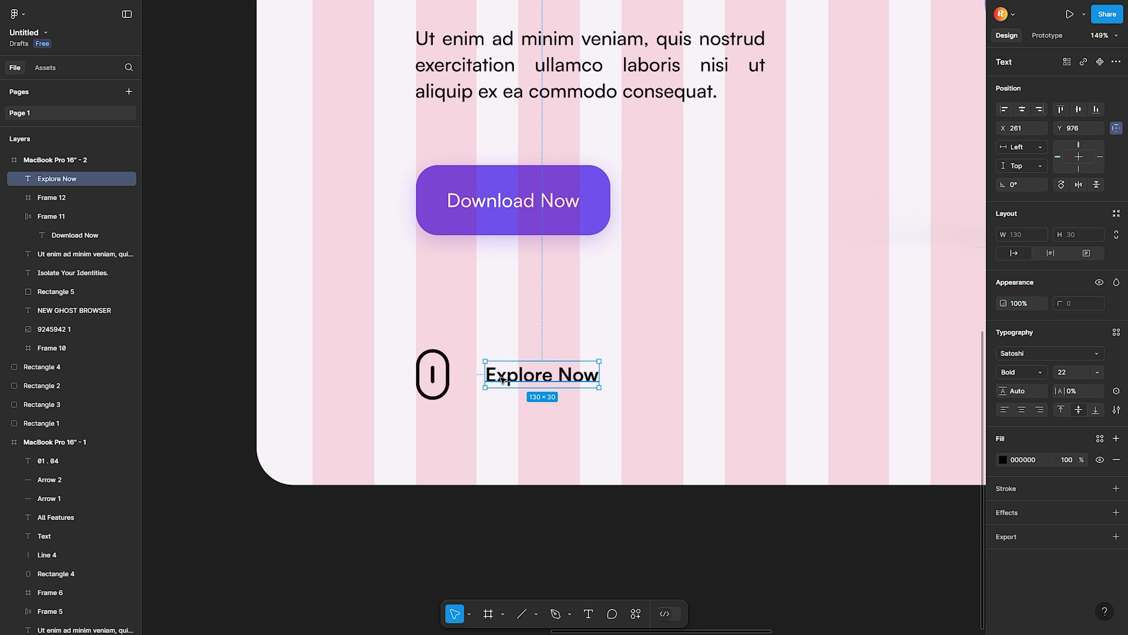
drag(1059, 391, 1075, 392)
drag(626, 439, 306, 336)
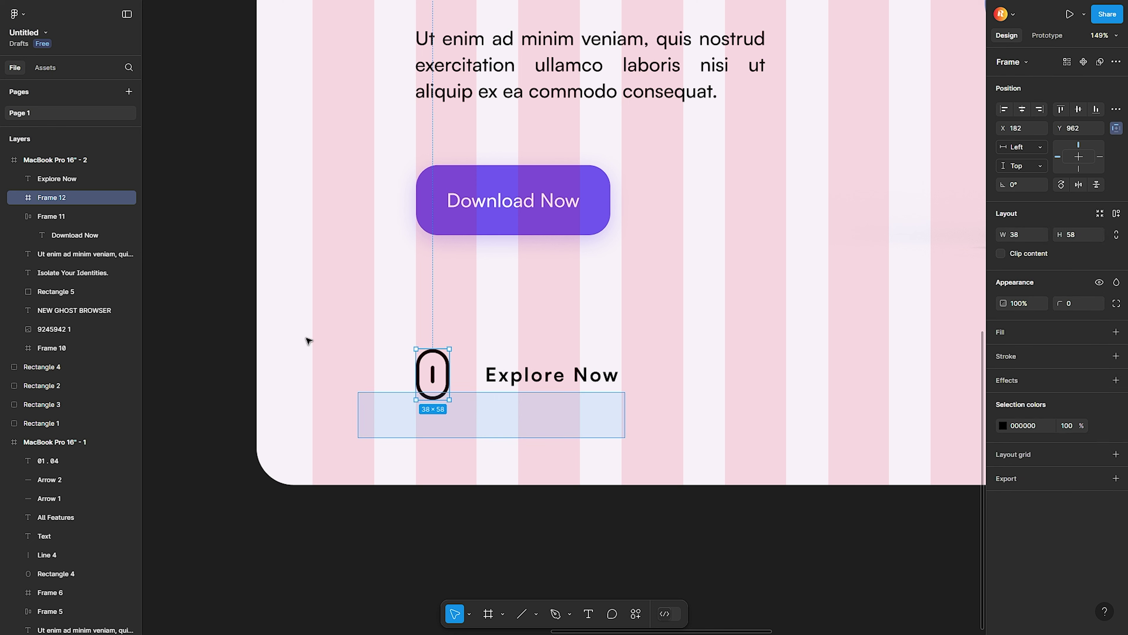
click(738, 401)
- Set the text to all uppercase and change its weight to Black
click(533, 380)
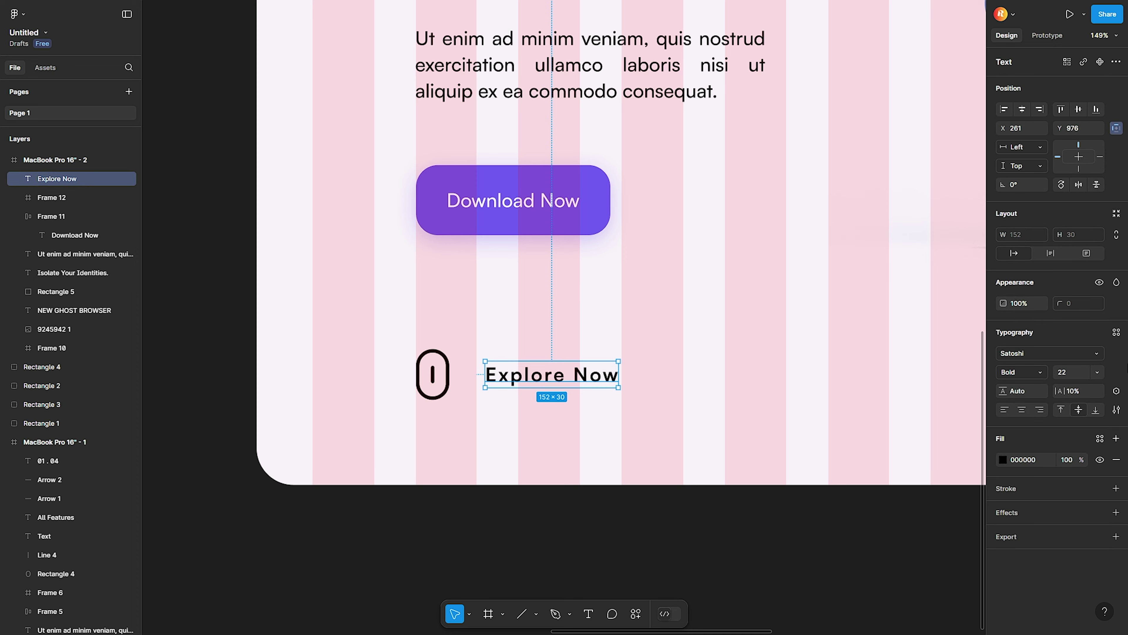
click(1116, 409)
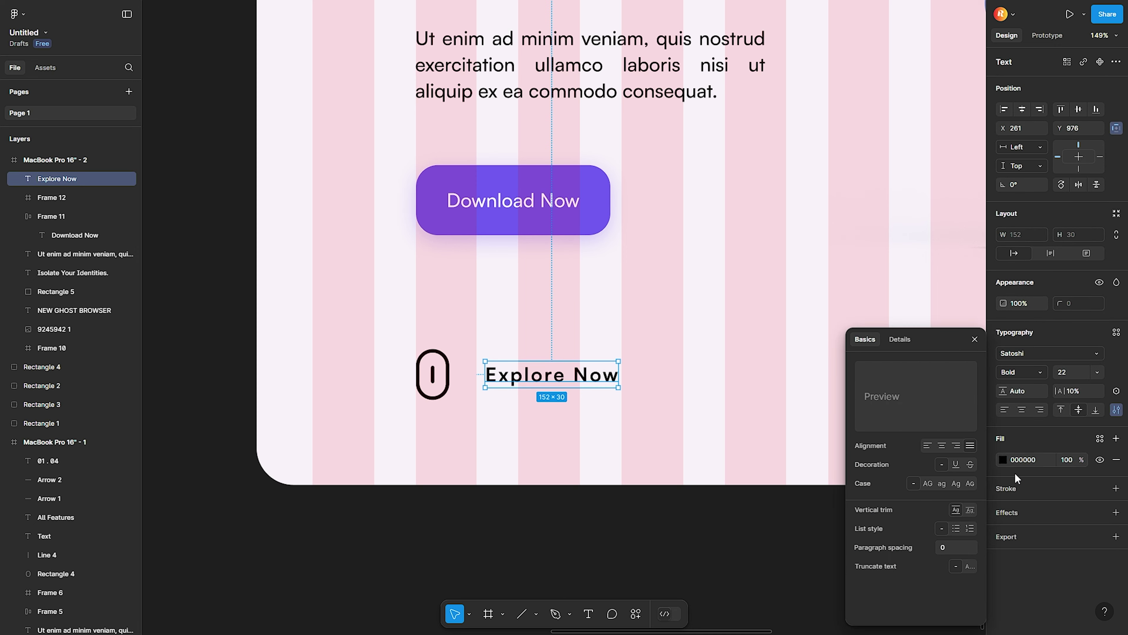
click(927, 483)
click(731, 483)
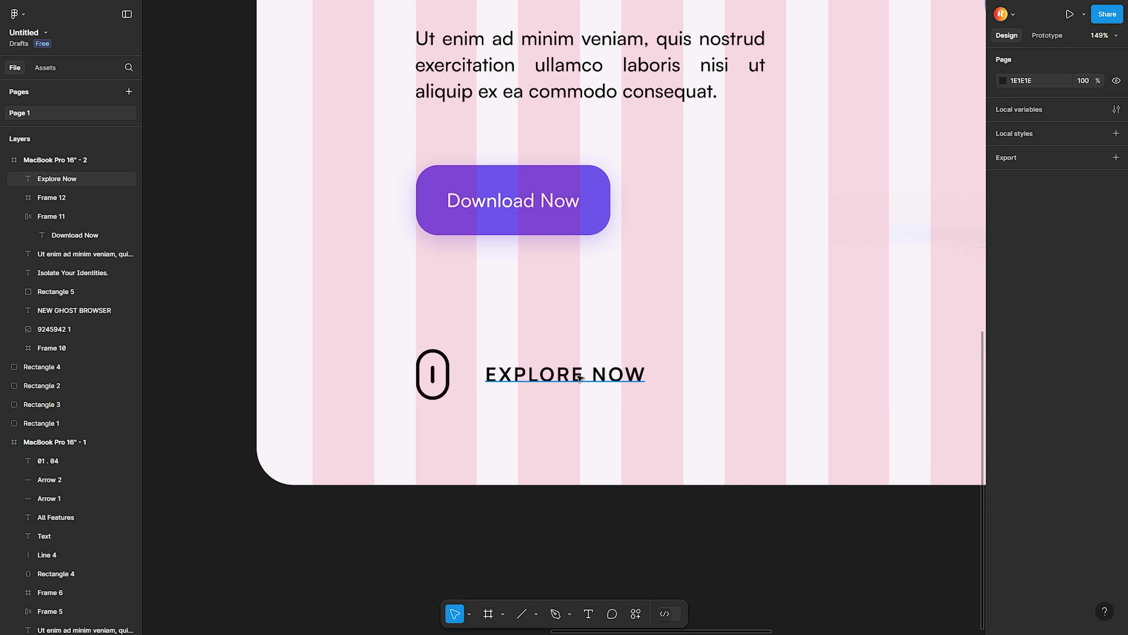
click(564, 374)
click(1022, 372)
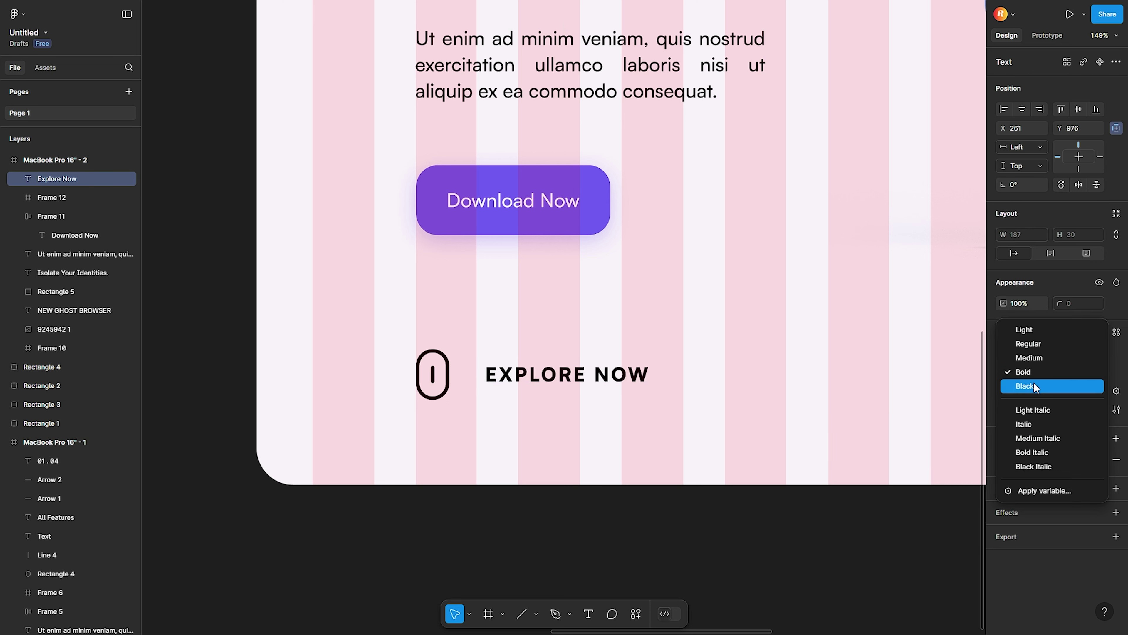
click(1025, 385)
click(748, 441)
click(607, 380)
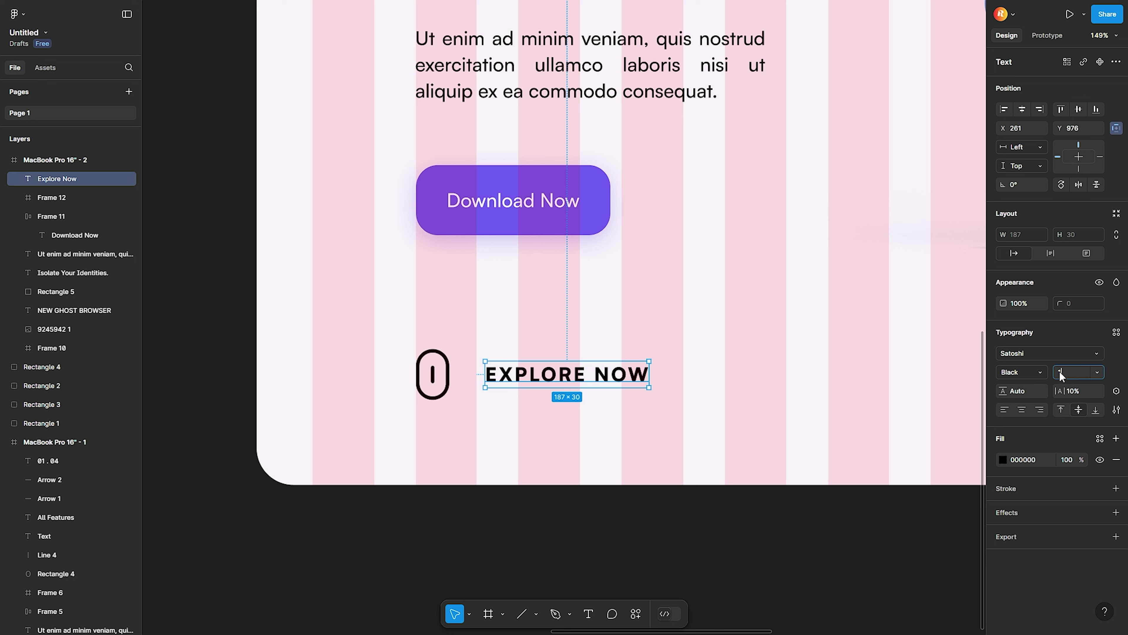
- Set EXPLORE NOW to font size 18 with 30% letter spacing
key(Return)
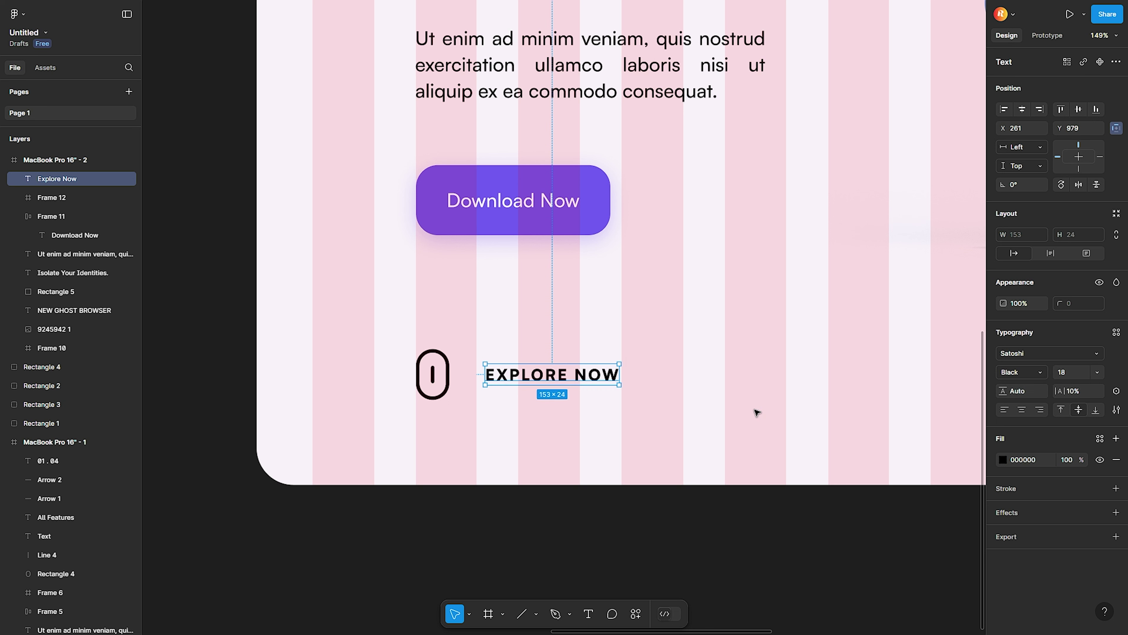
click(758, 412)
click(615, 382)
drag(1066, 392, 1090, 389)
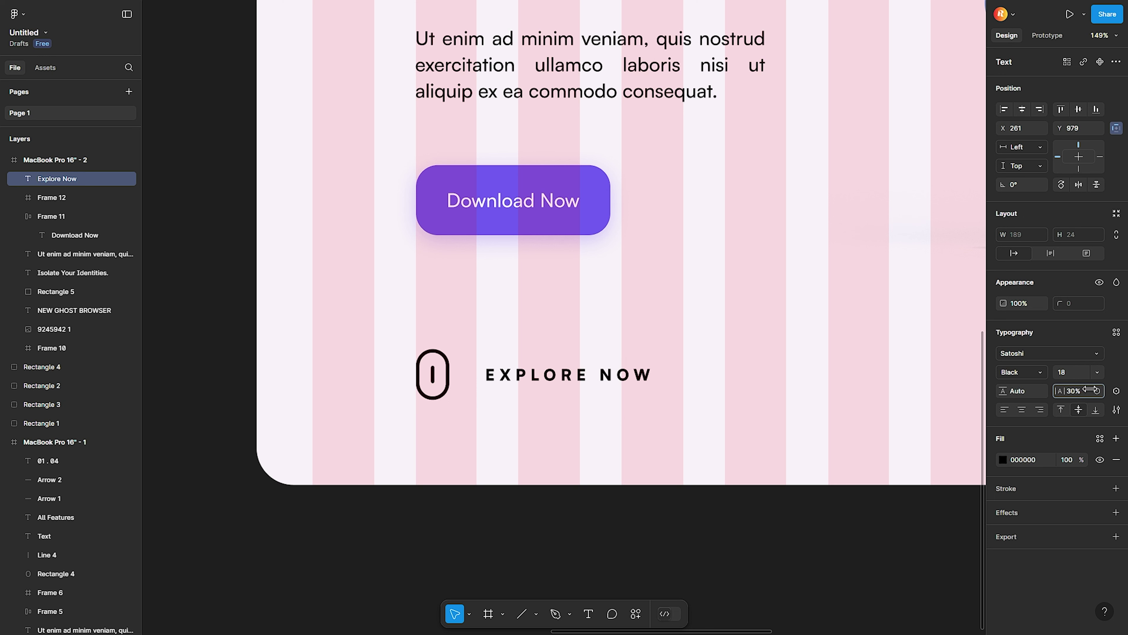
- Fade the EXPLORE NOW text fill to 75% opacity
click(778, 448)
drag(586, 421, 336, 330)
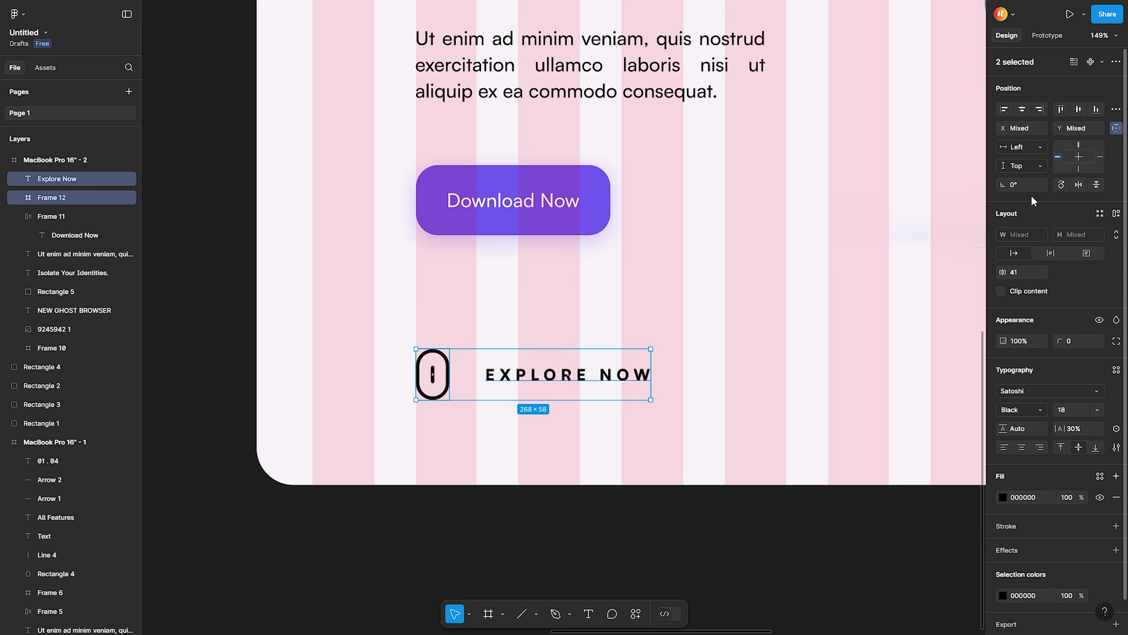
click(854, 360)
scroll(853, 360, down, 5)
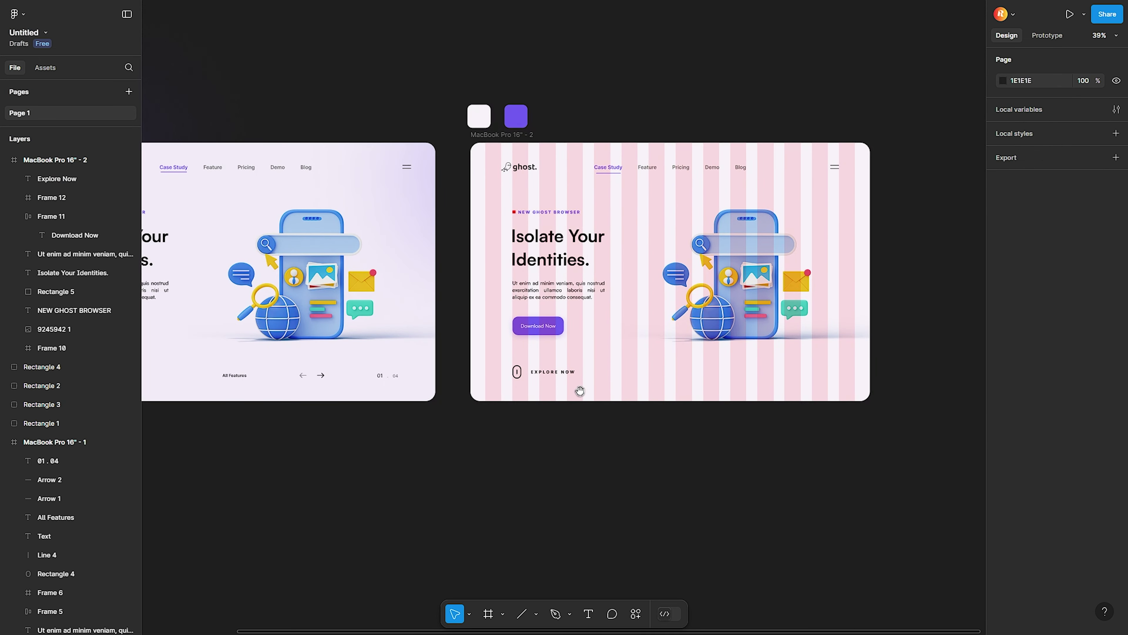
scroll(467, 323, up, 5)
click(467, 323)
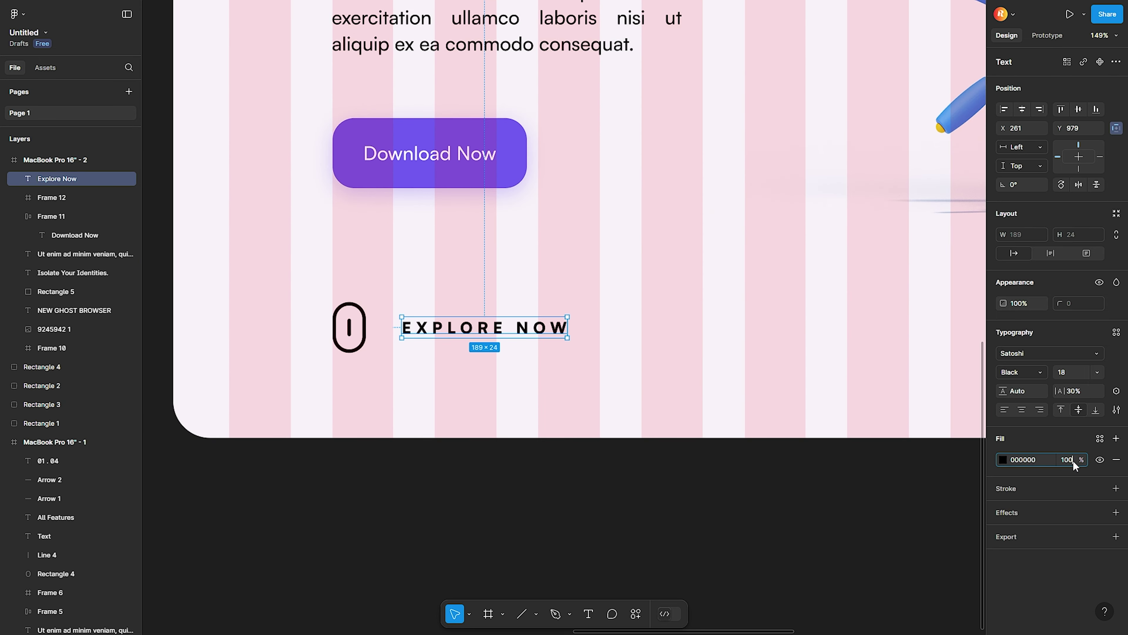
text(5)
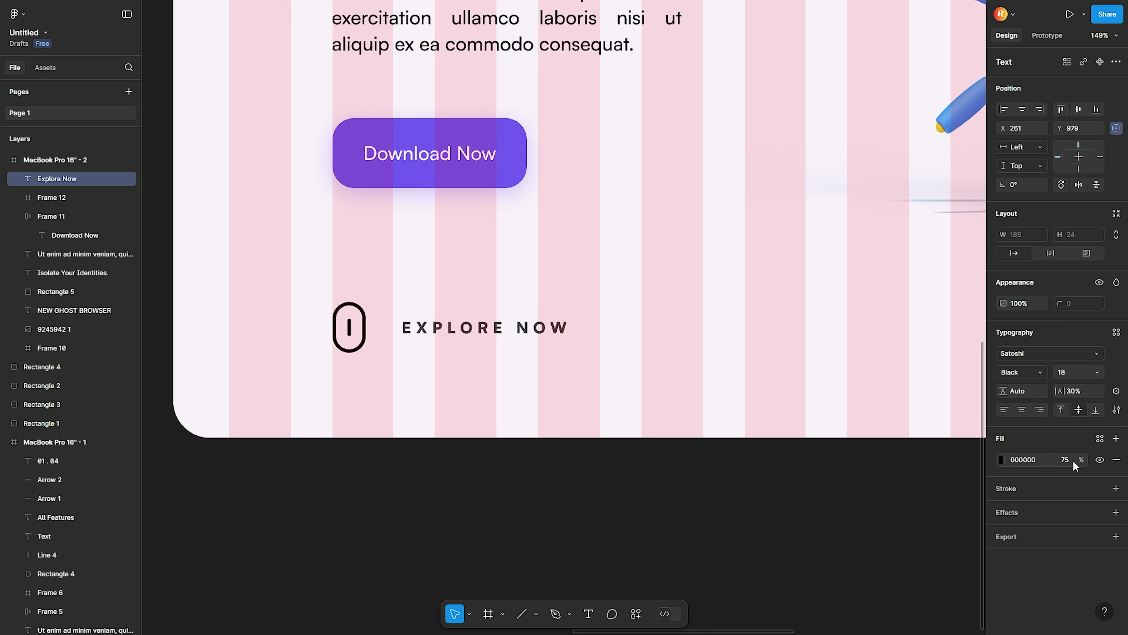
key(Return)
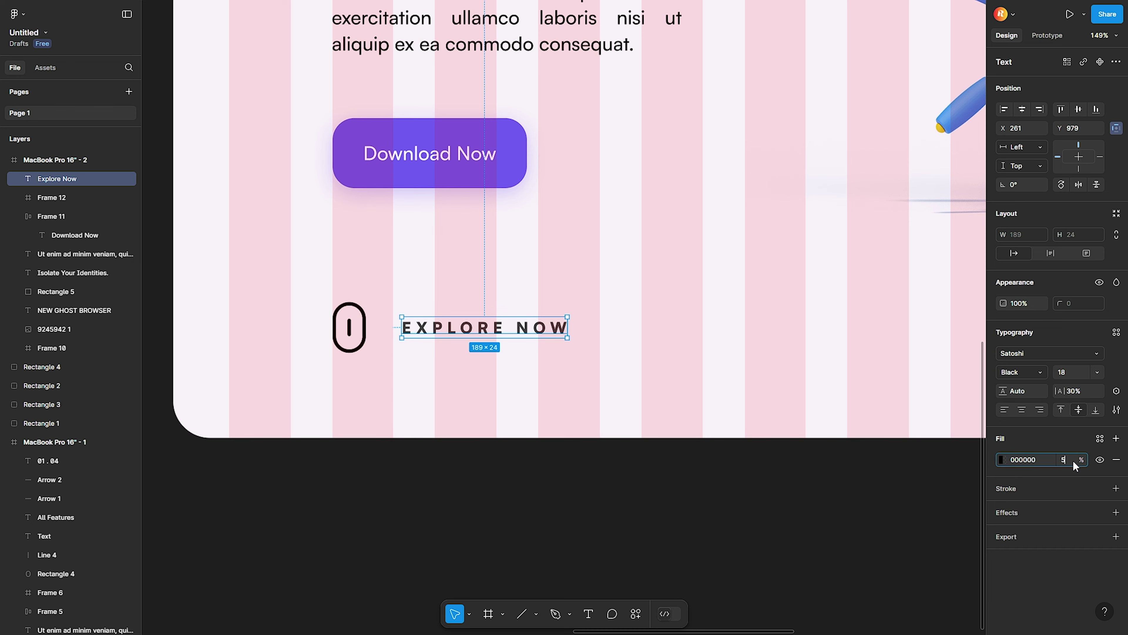
key(Return)
click(471, 422)
- Show both frames side by side and select the lavender frame's All Features label
scroll(498, 417, down, 5)
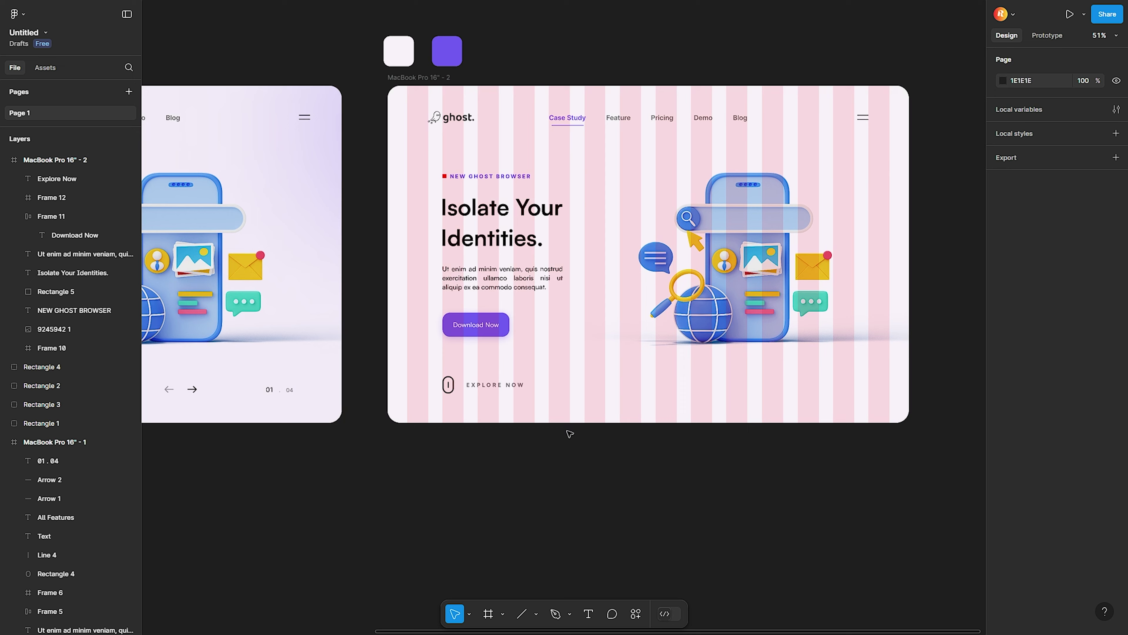
scroll(513, 426, down, 3)
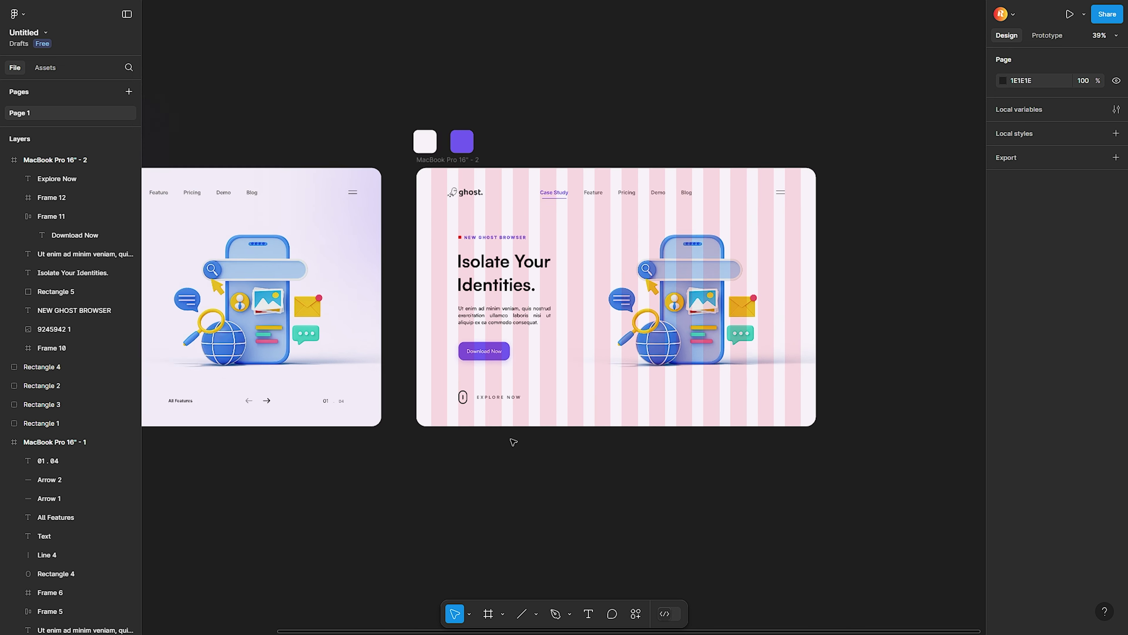
drag(515, 444, 644, 475)
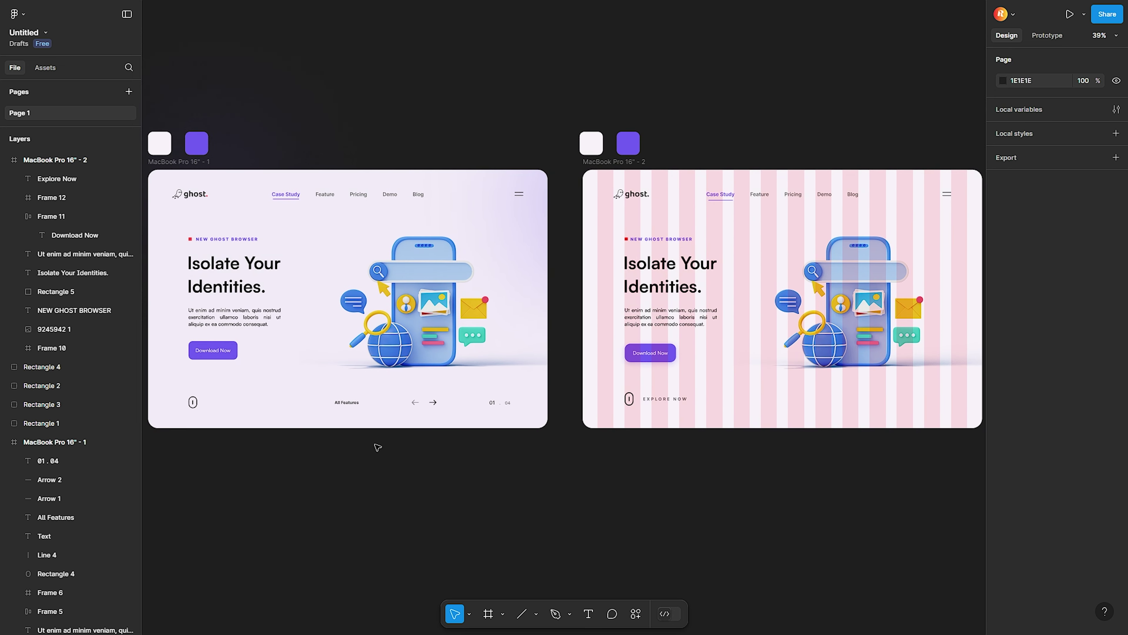
click(349, 403)
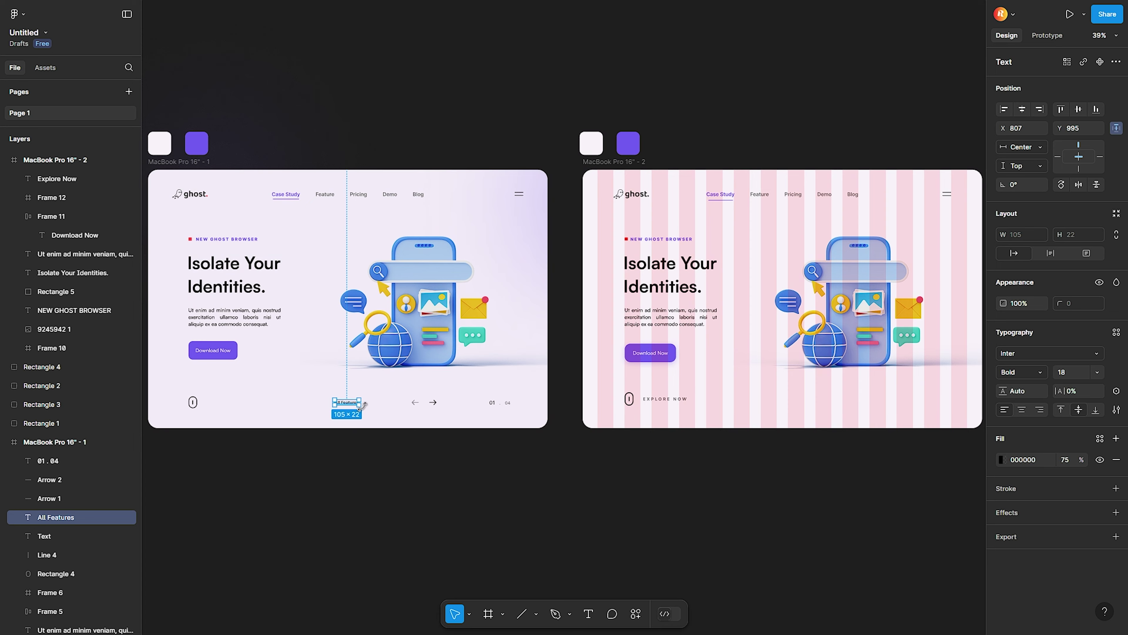
scroll(348, 406, up, 10)
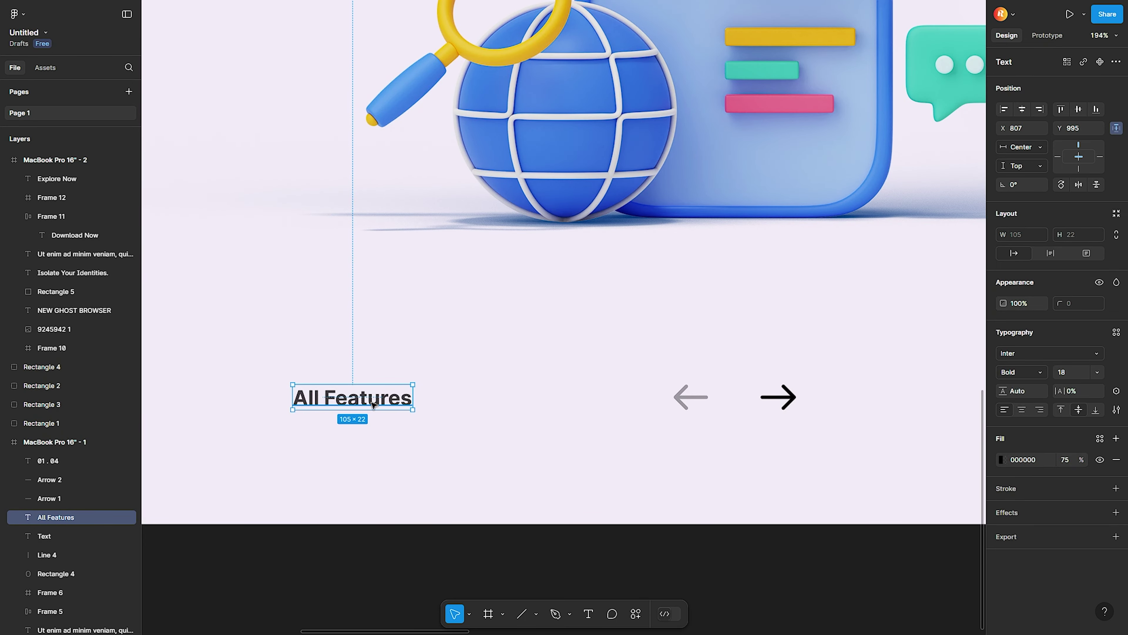
scroll(373, 404, down, 5)
scroll(458, 461, down, 3)
scroll(519, 428, up, 3)
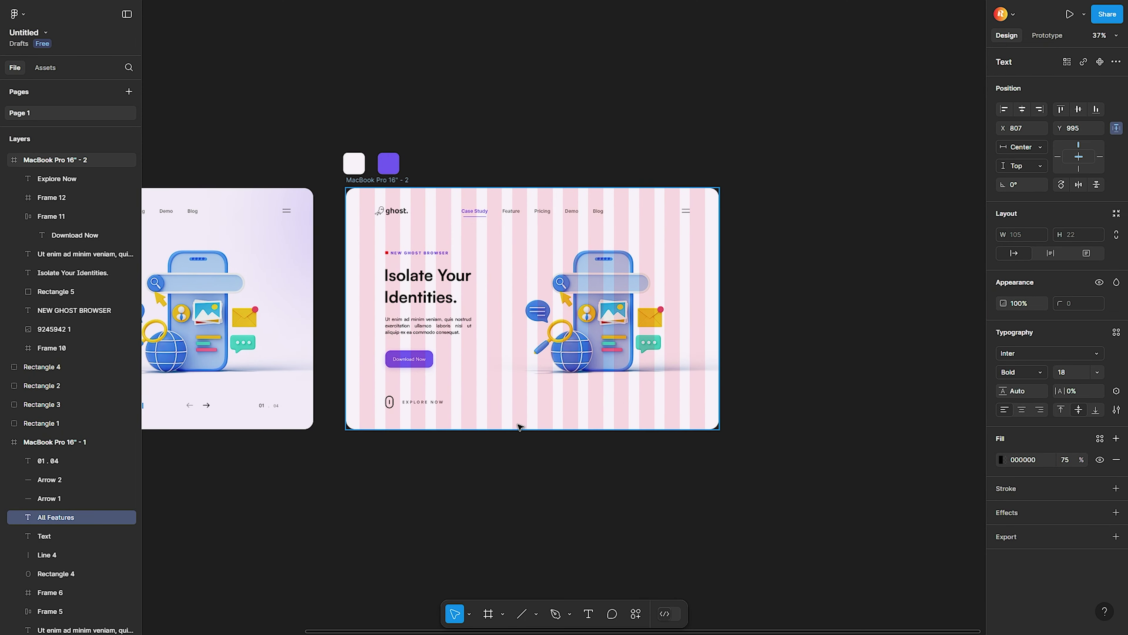
scroll(552, 403, up, 3)
- Copy All Features into the pink frame, level with EXPLORE NOW, centred horizontally
drag(552, 404, 655, 379)
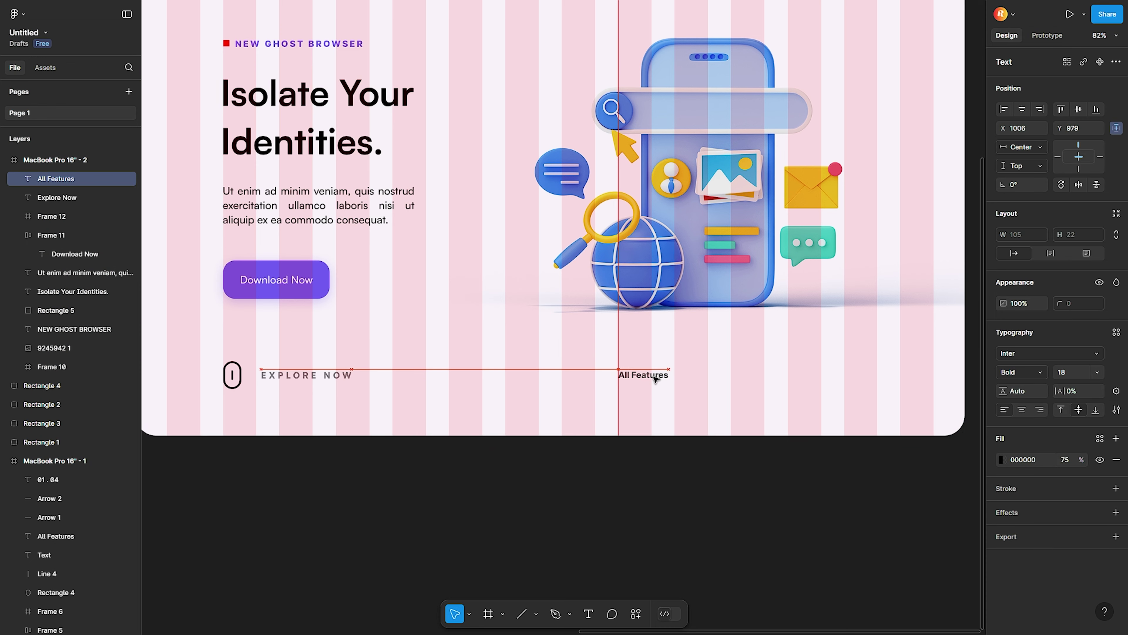
click(669, 435)
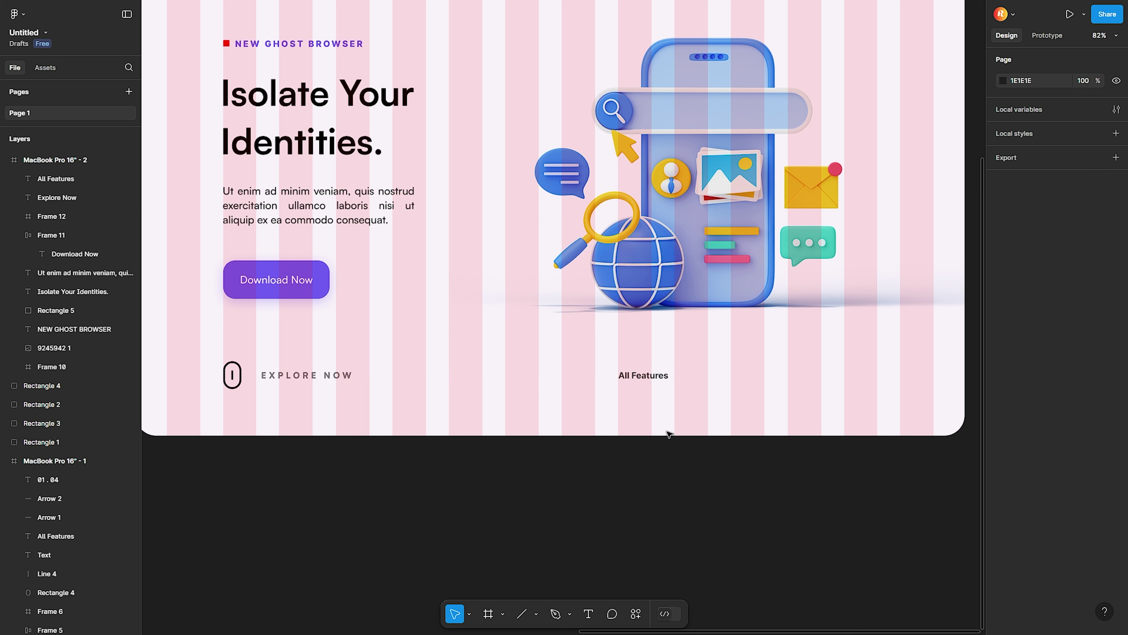
click(649, 382)
click(1017, 112)
key(Escape)
- Compare with All Features and switch EXPLORE NOW to the Inter font
drag(329, 414, 255, 361)
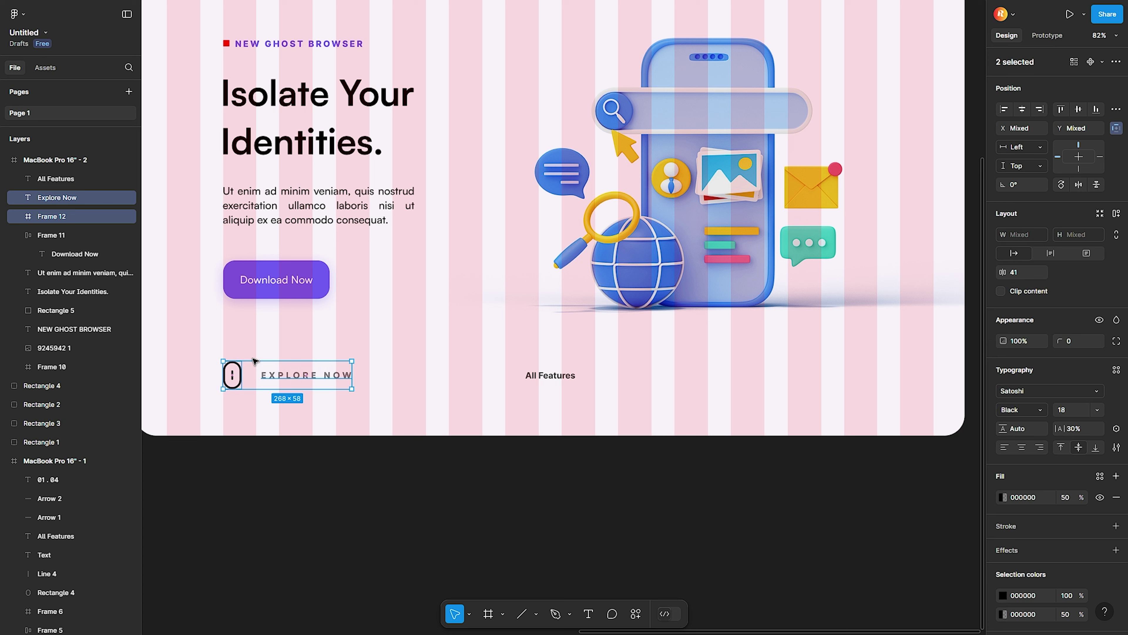
click(555, 470)
click(538, 381)
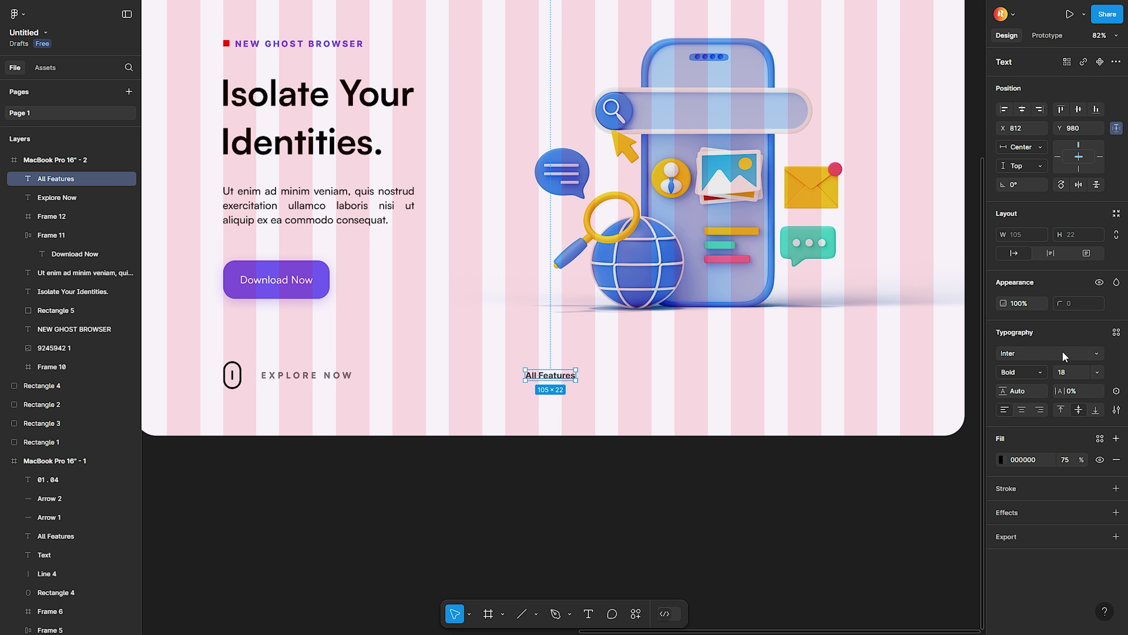
click(287, 379)
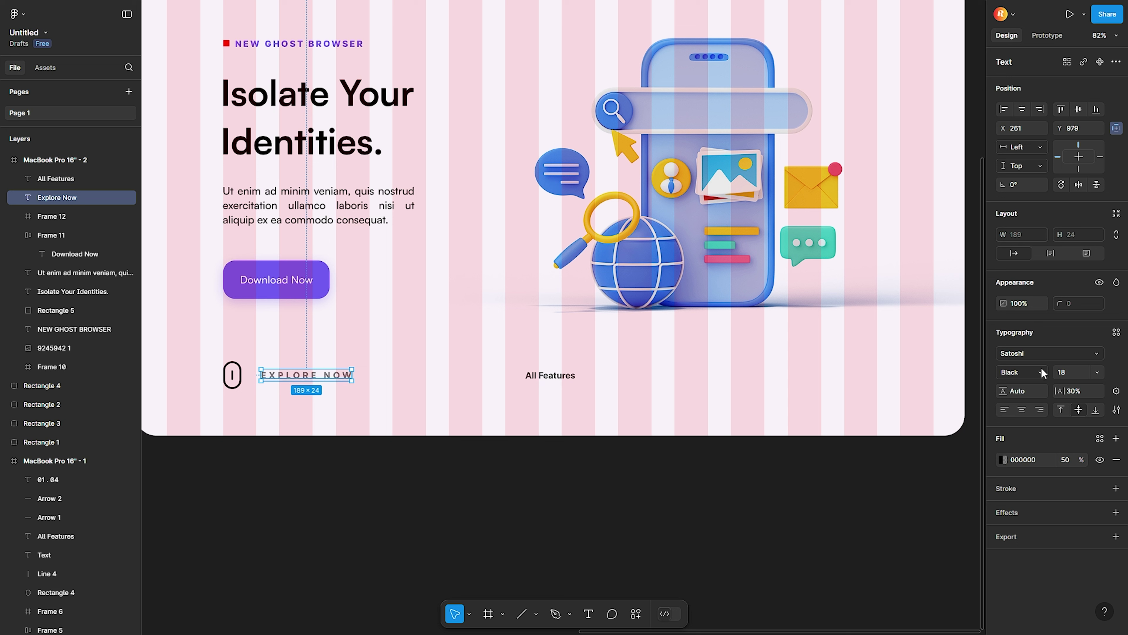
click(1024, 353)
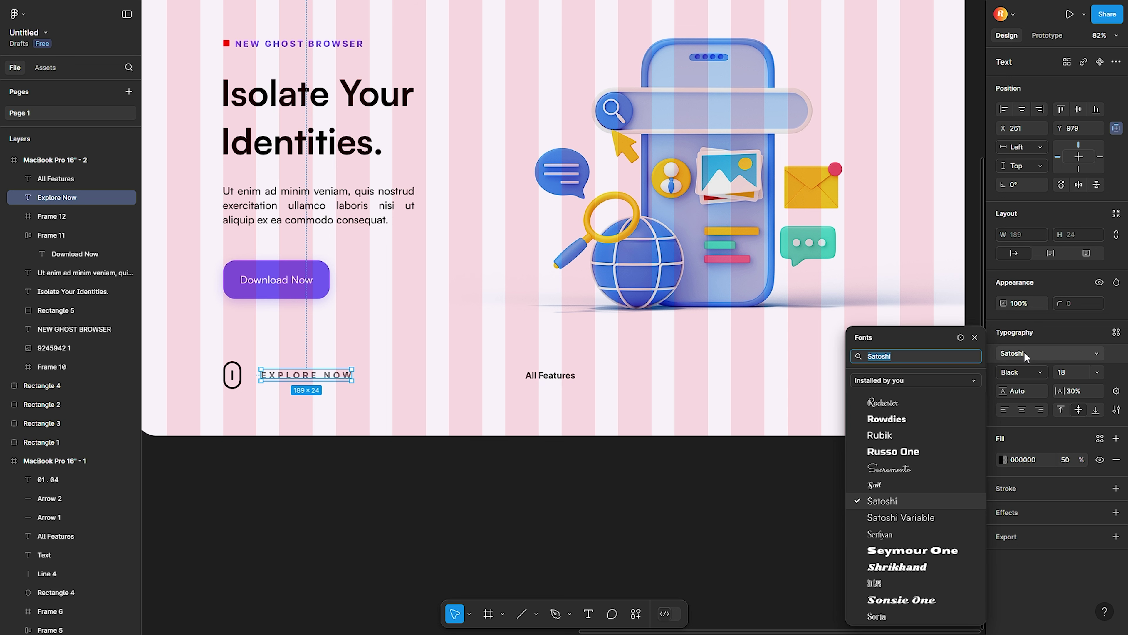
text(I)
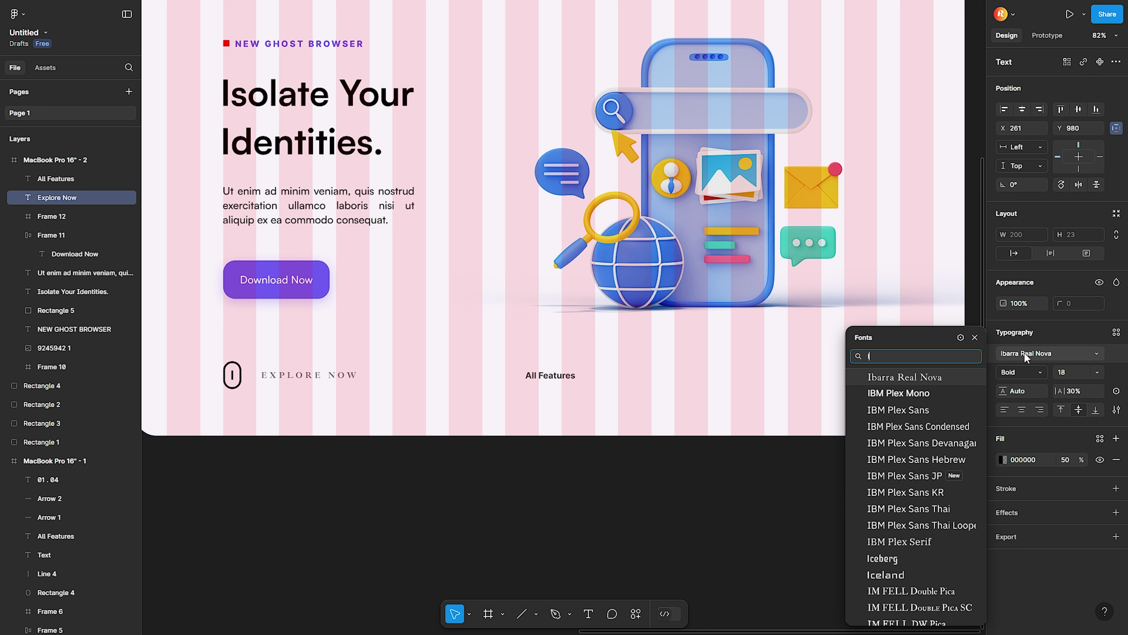
text(nt)
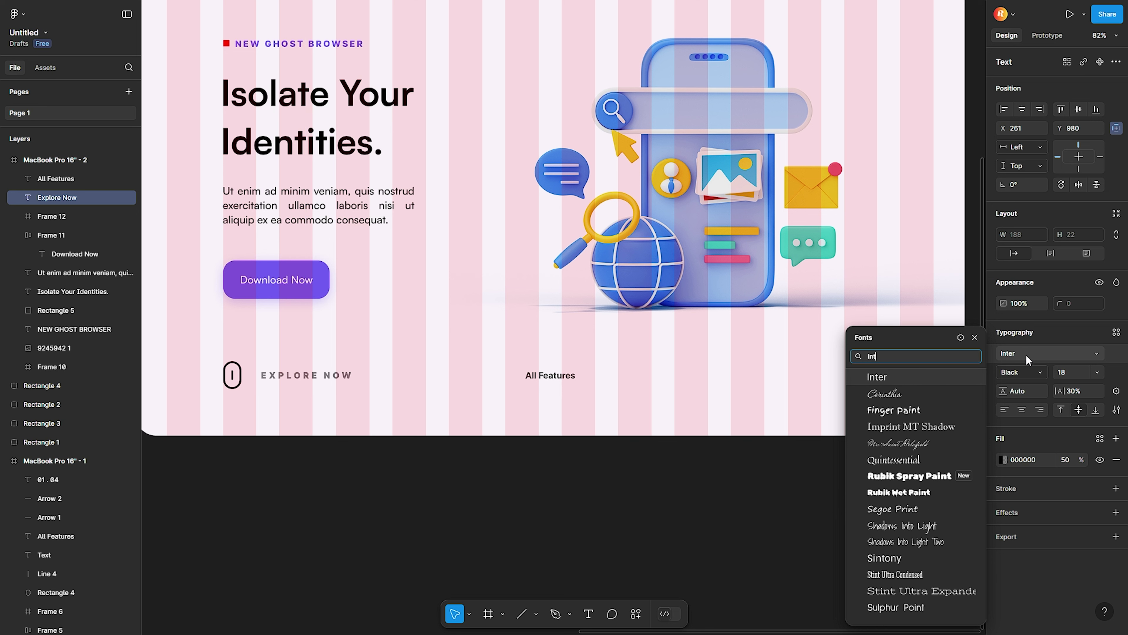
key(Escape)
click(437, 412)
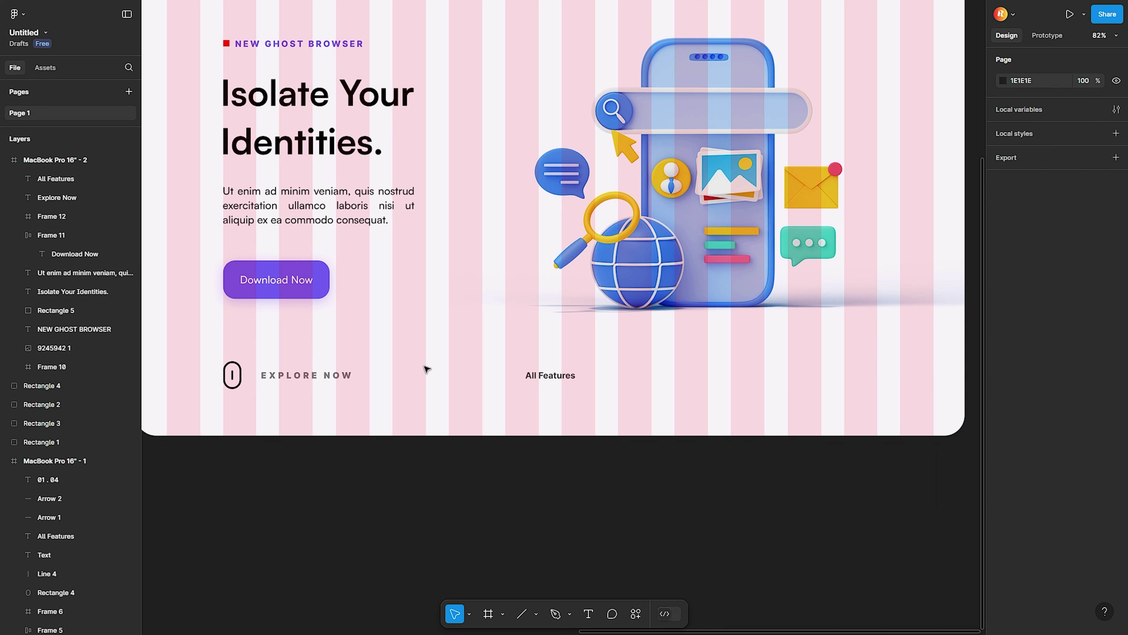
- Select the pink frame's All Features label, styled Inter Bold 18 with 75% black fill
scroll(423, 368, up, 3)
scroll(411, 385, down, 3)
scroll(604, 395, down, 5)
scroll(602, 393, up, 5)
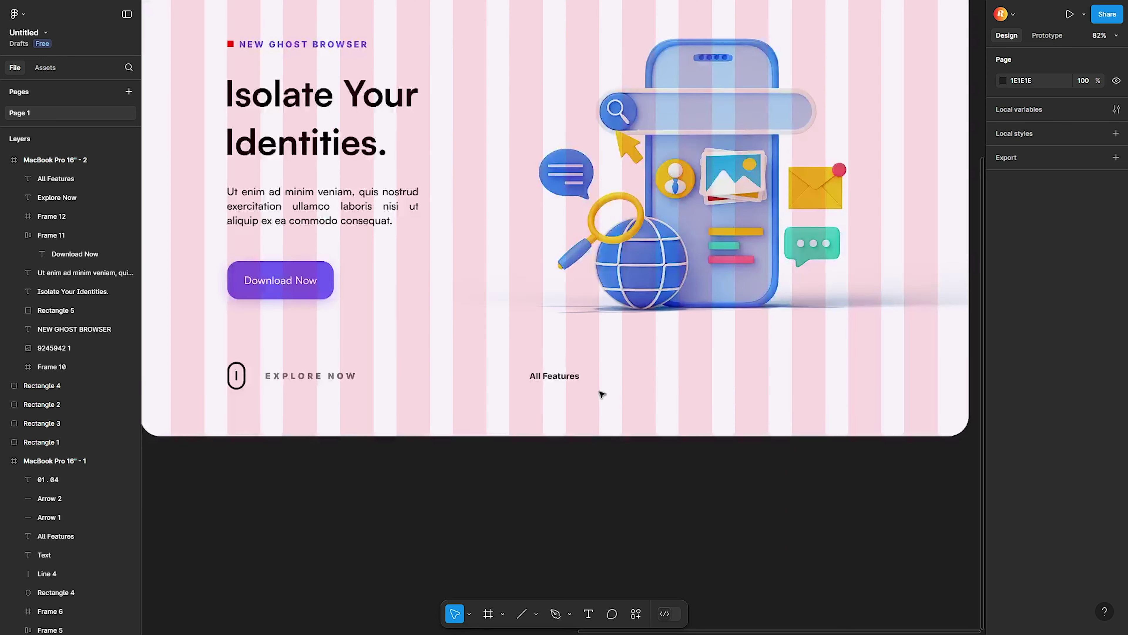
click(535, 376)
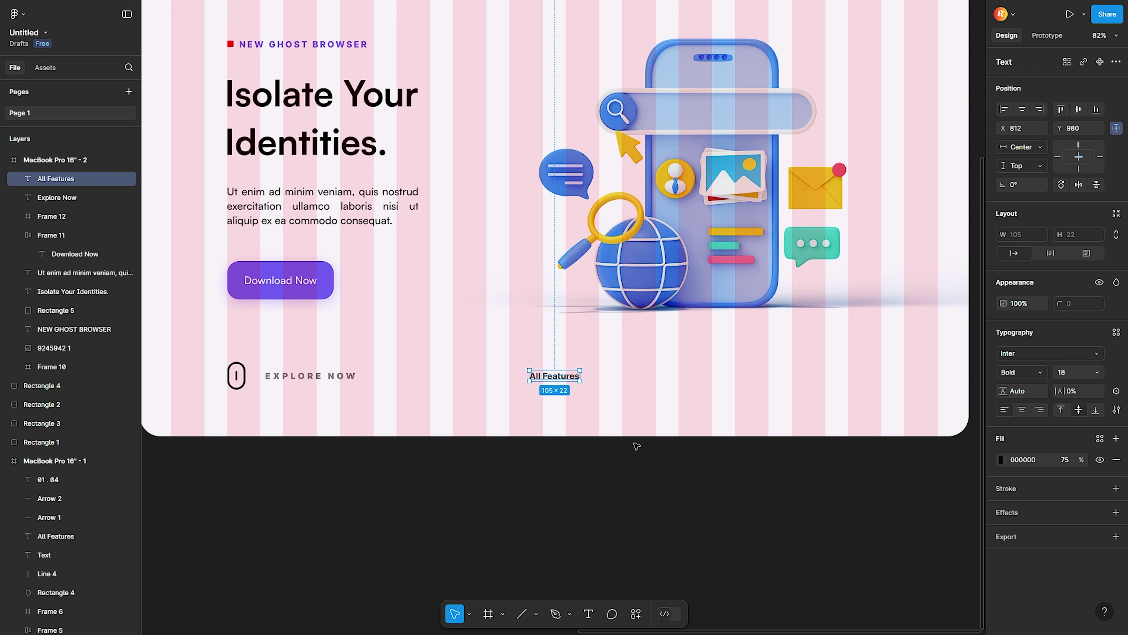
scroll(636, 446, down, 5)
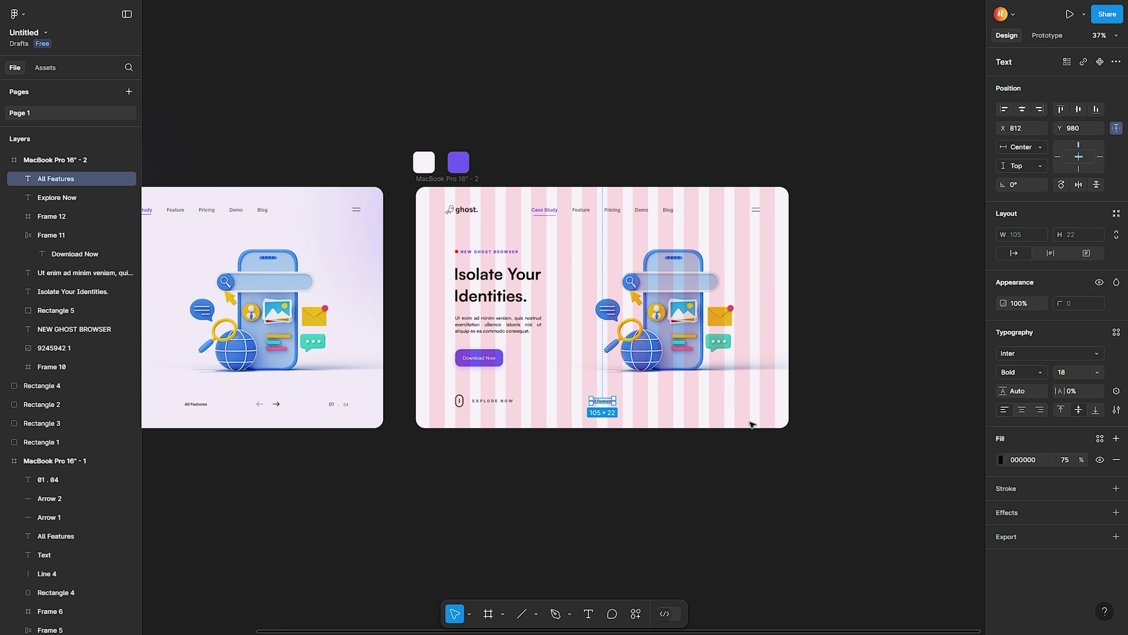
scroll(285, 419, up, 3)
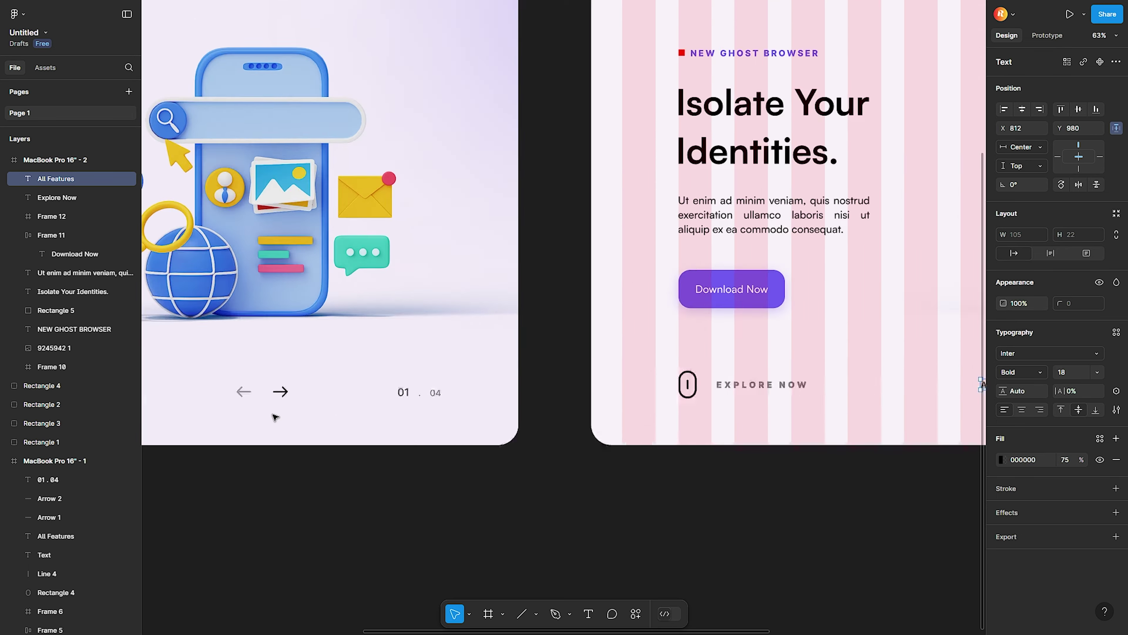
scroll(277, 417, up, 5)
scroll(412, 402, down, 5)
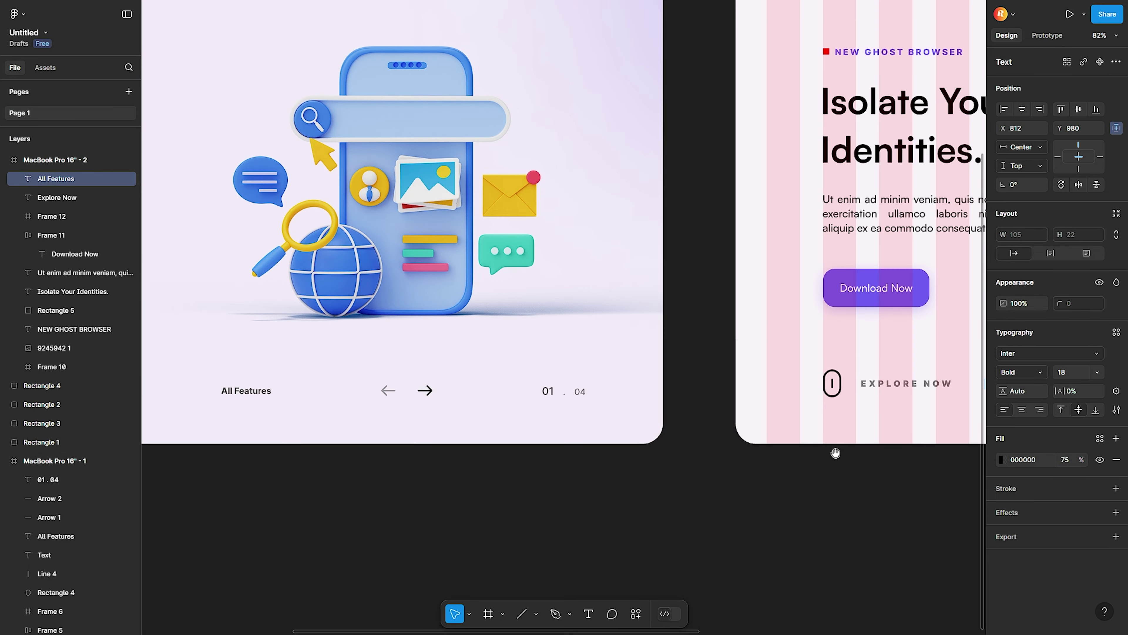
scroll(833, 454, right, 5)
- Draw a short left arrow beside All Features with a round end cap
scroll(562, 433, up, 3)
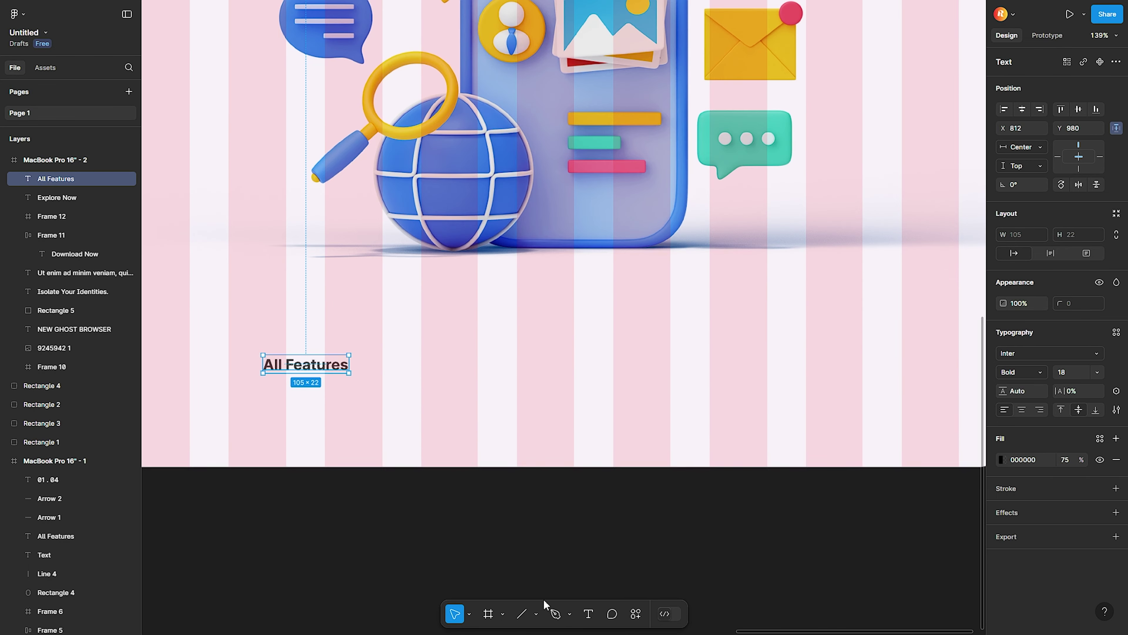
click(536, 613)
click(555, 529)
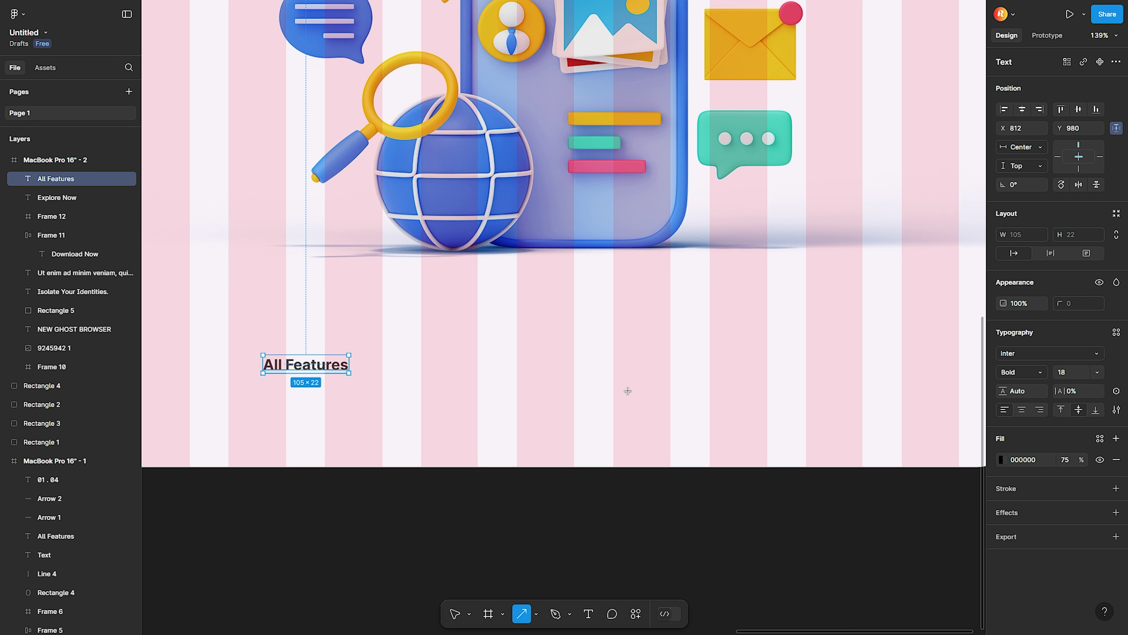
drag(639, 376, 621, 376)
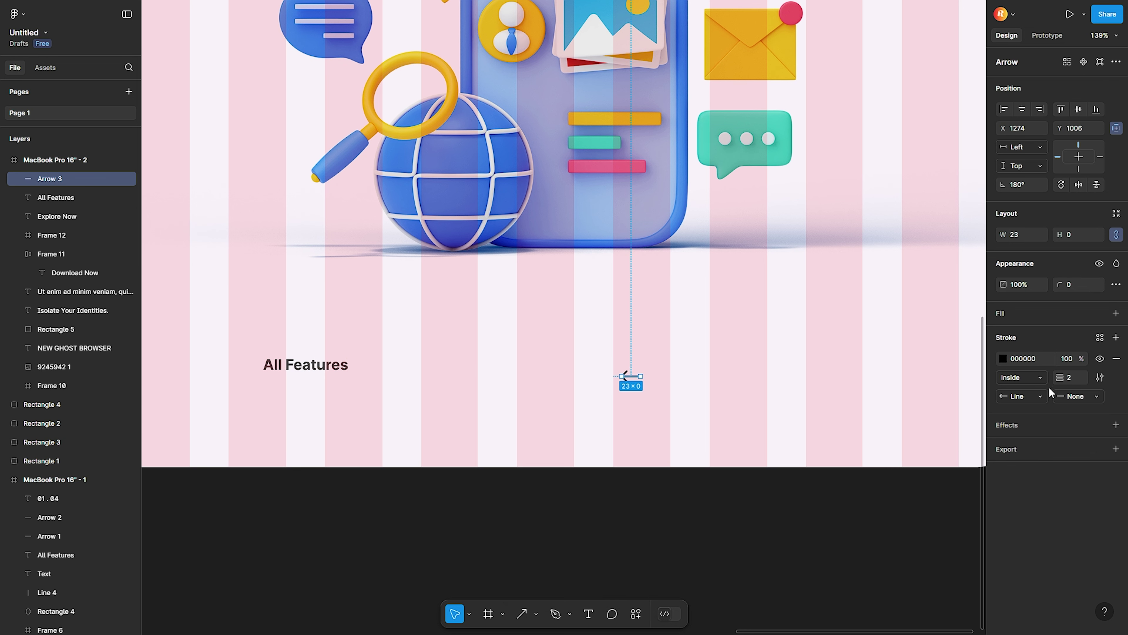
click(1063, 393)
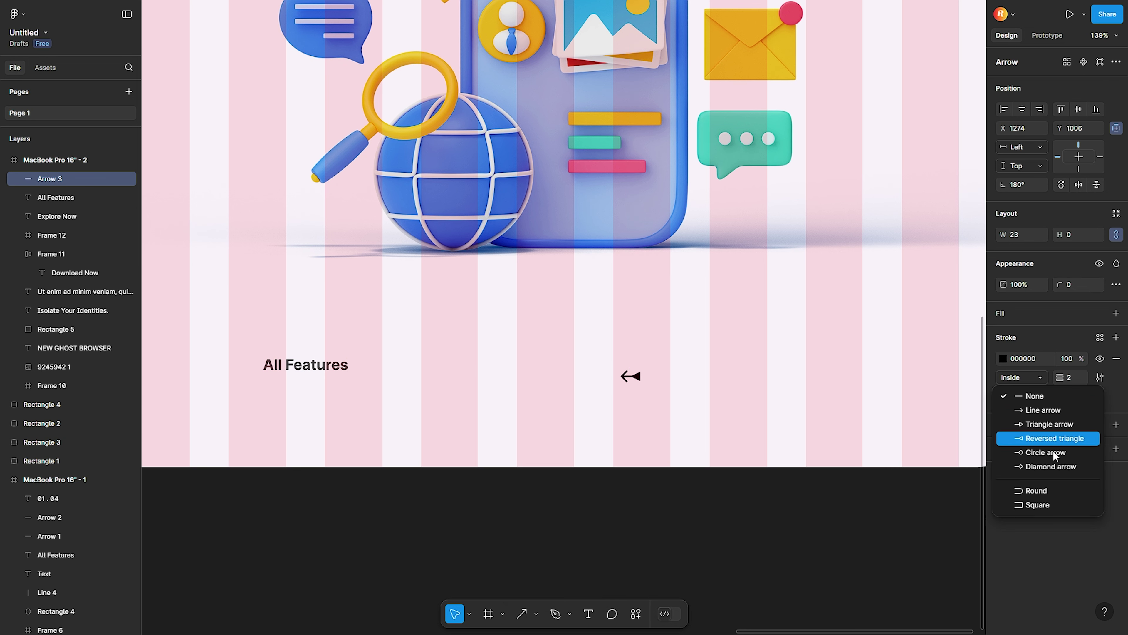
click(1044, 499)
click(1078, 396)
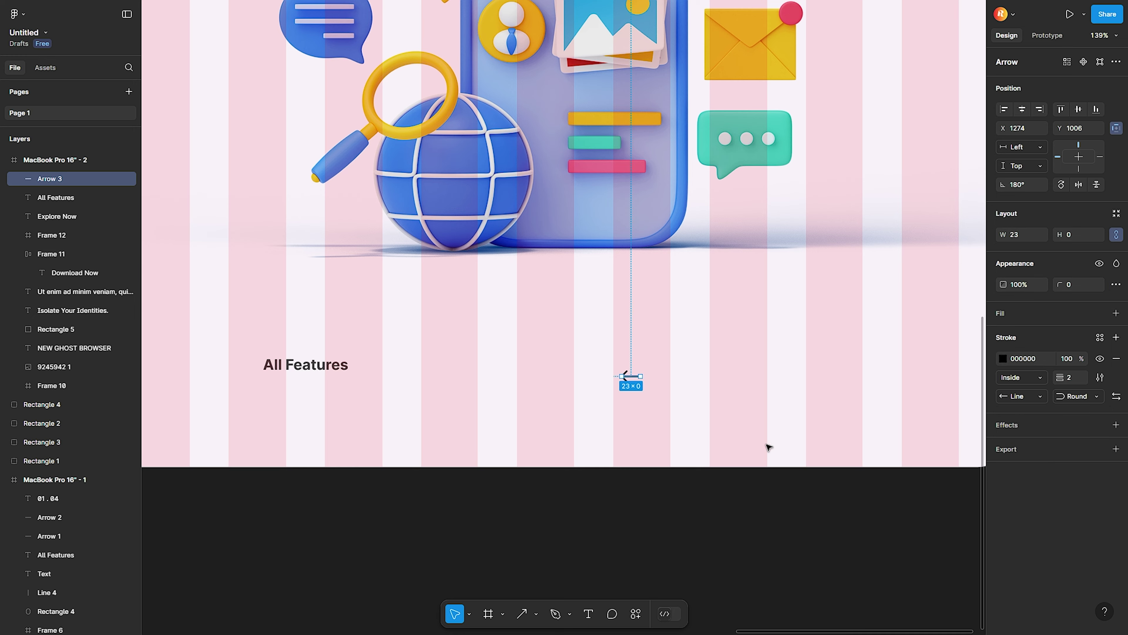
click(692, 395)
- Duplicate the arrow and fade the left arrow's stroke to 50% opacity
scroll(609, 370, up, 2)
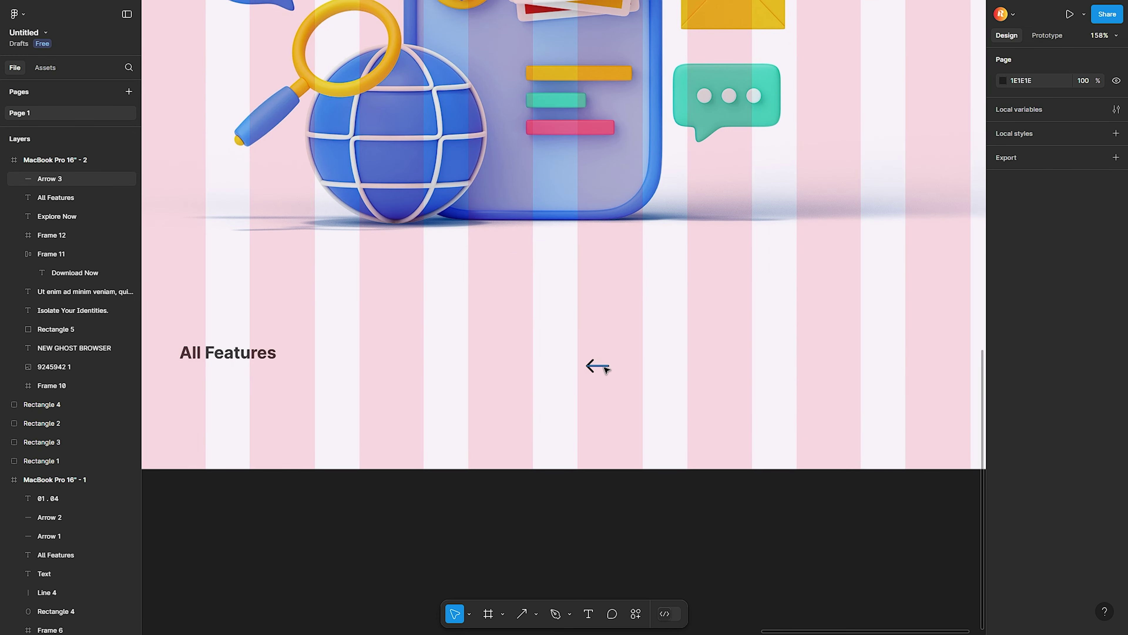
mouse_move(611, 366)
mouse_down()
mouse_move(672, 367)
mouse_move(596, 370)
mouse_up()
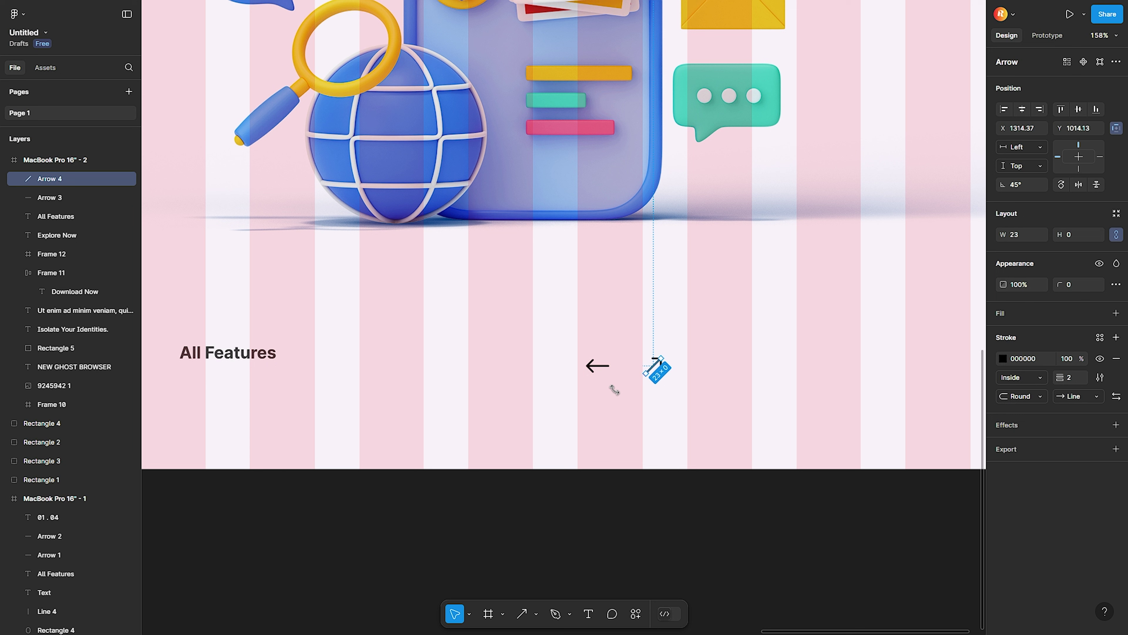
click(604, 366)
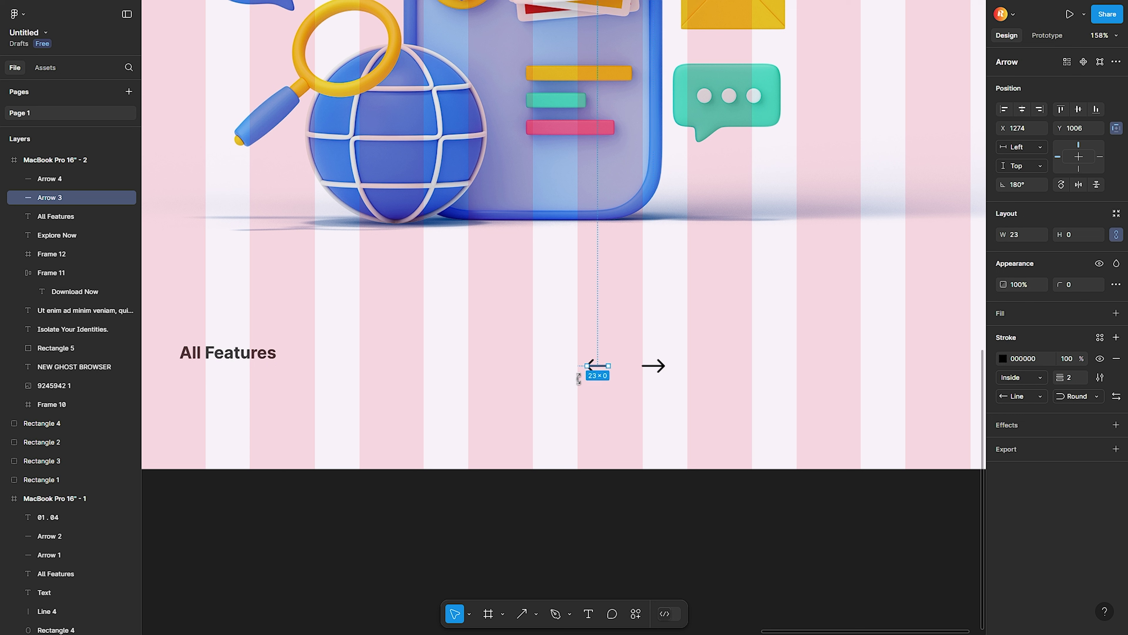
click(1069, 360)
text(50)
key(Return)
click(725, 473)
- Wrap both arrows in an auto-layout frame and line it up with All Features
drag(725, 447, 599, 329)
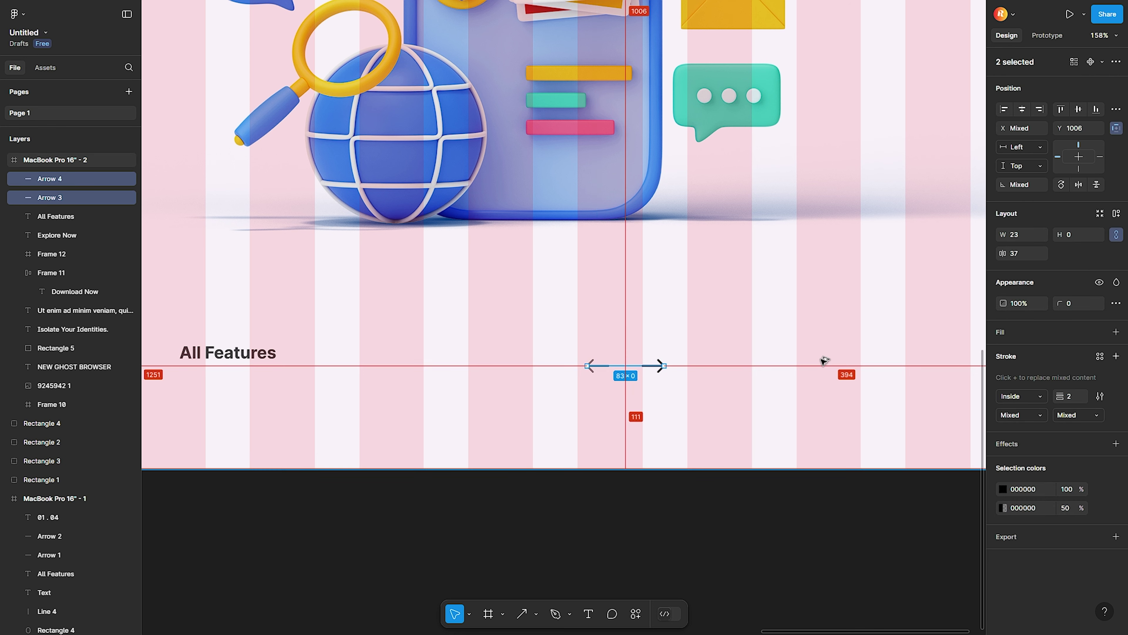
key(shift+a)
click(730, 411)
ctrl+scroll(733, 415, down, 5)
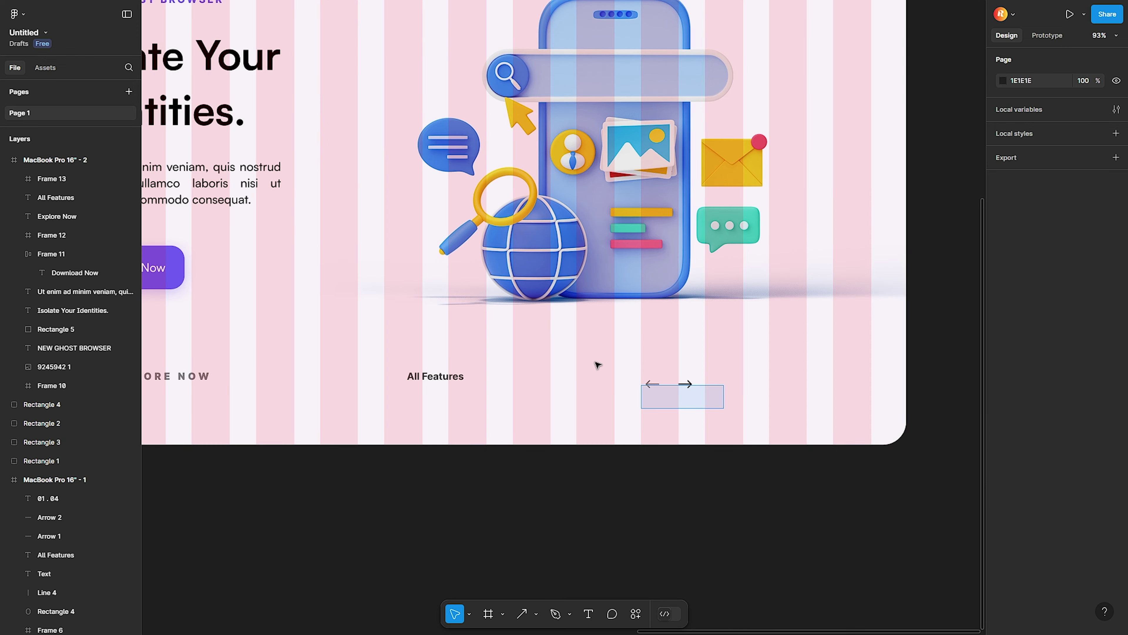
drag(724, 409, 577, 300)
click(720, 430)
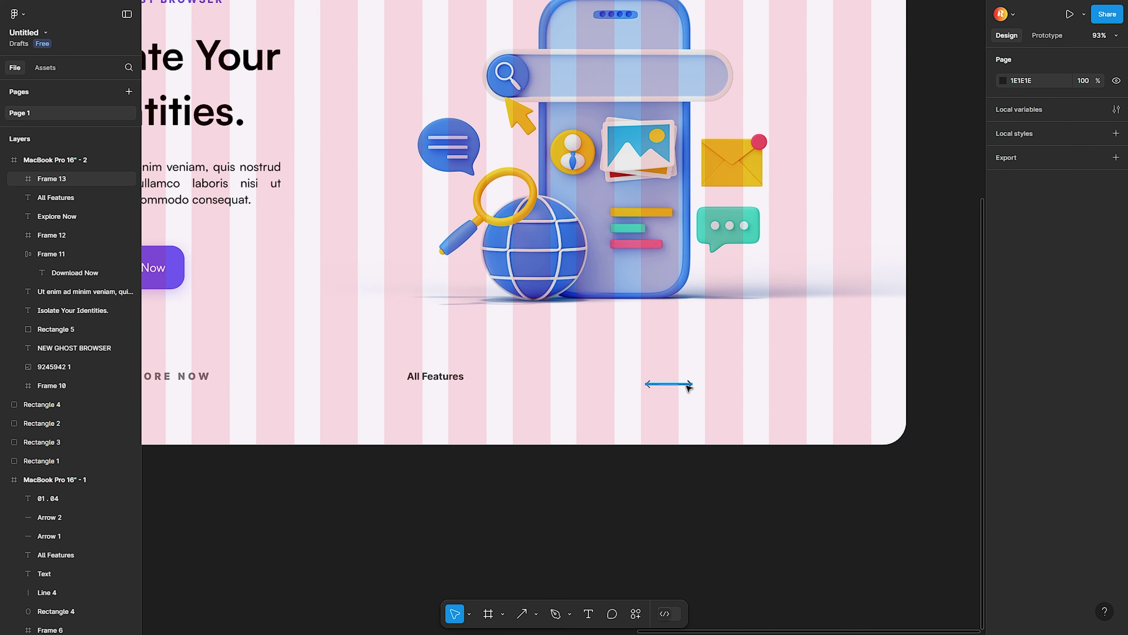
drag(689, 390, 663, 380)
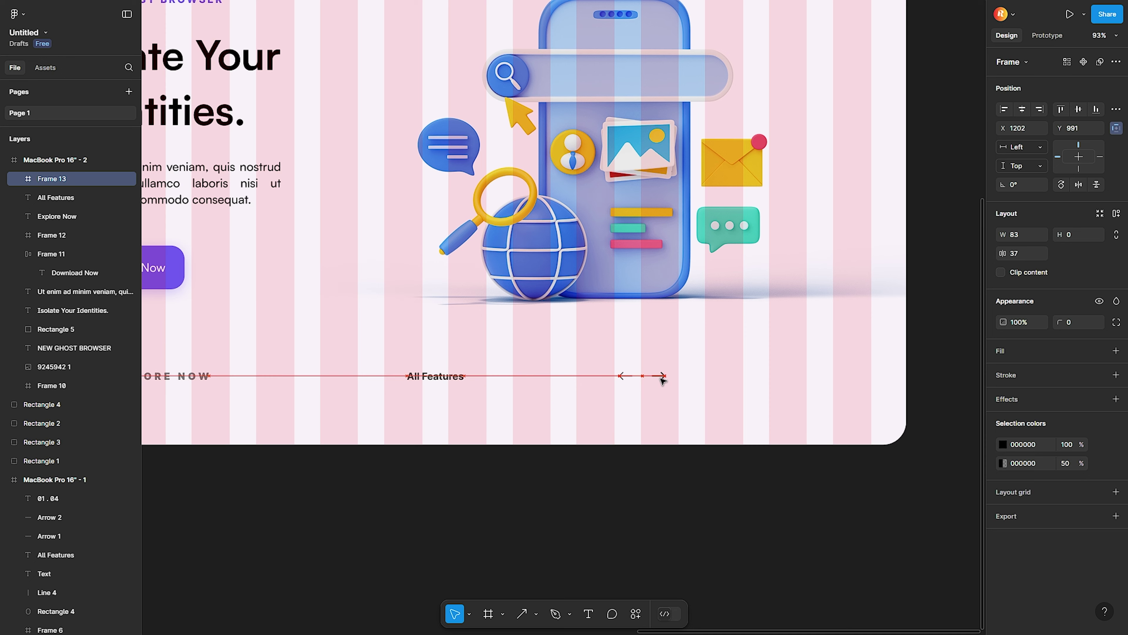
click(634, 398)
key(shift+1)
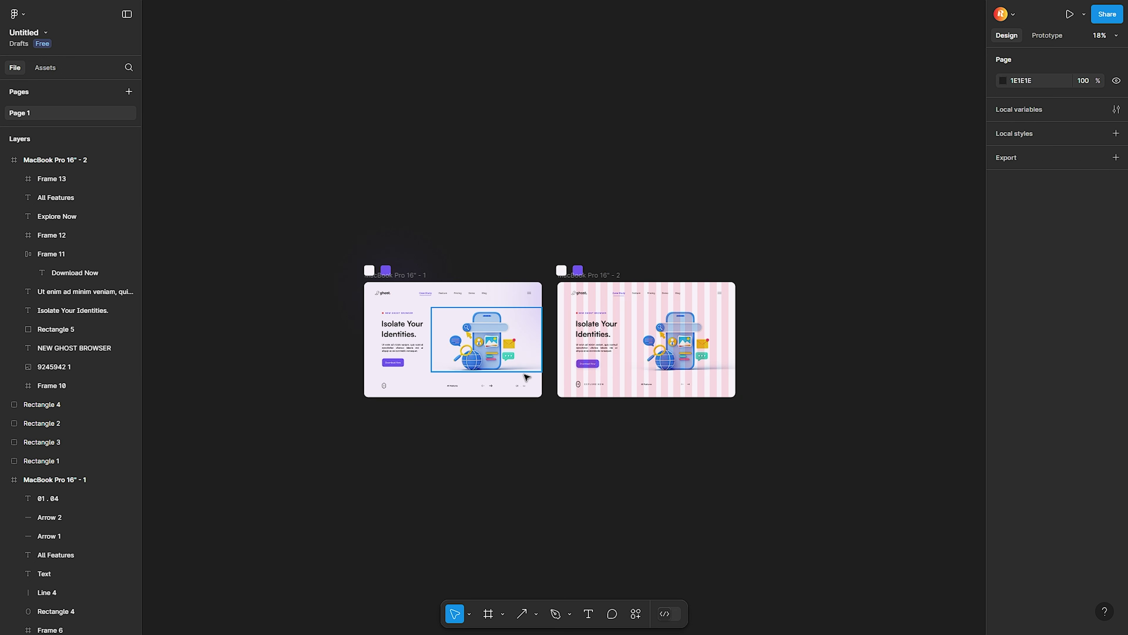
- Add a '01 . 04' text counter at the pink frame's bottom right
ctrl+scroll(526, 377, up, 5)
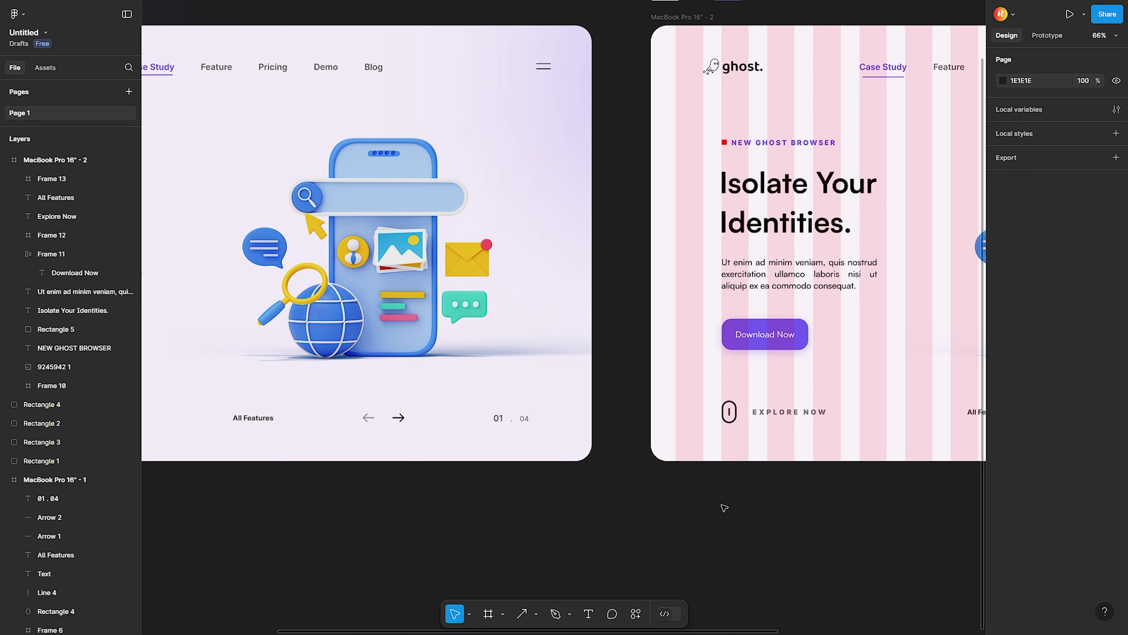
drag(724, 508, 227, 483)
click(588, 613)
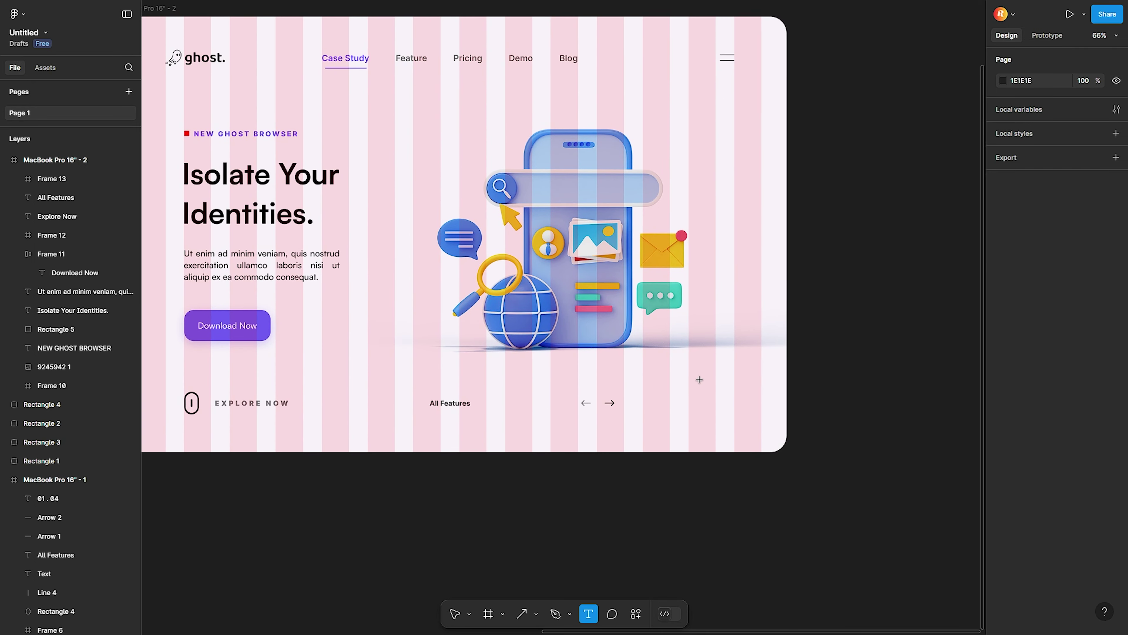
ctrl+scroll(699, 379, up, 5)
click(761, 463)
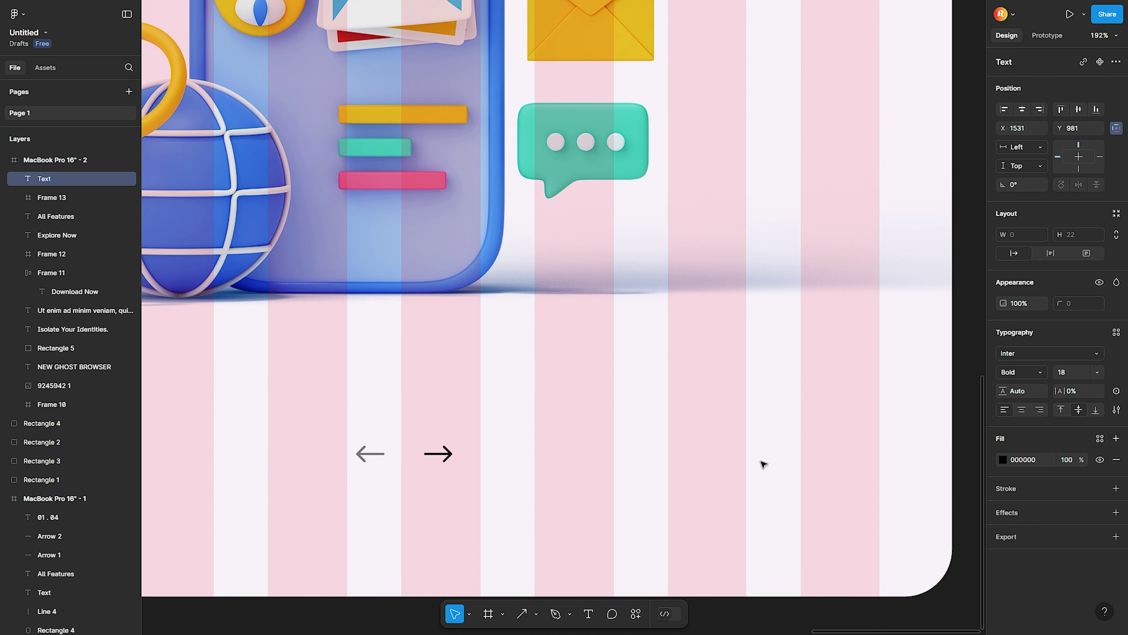
text(90)
key(BackSpace)
key(BackSpace)
text(0)
text(1)
text( .)
text( 04)
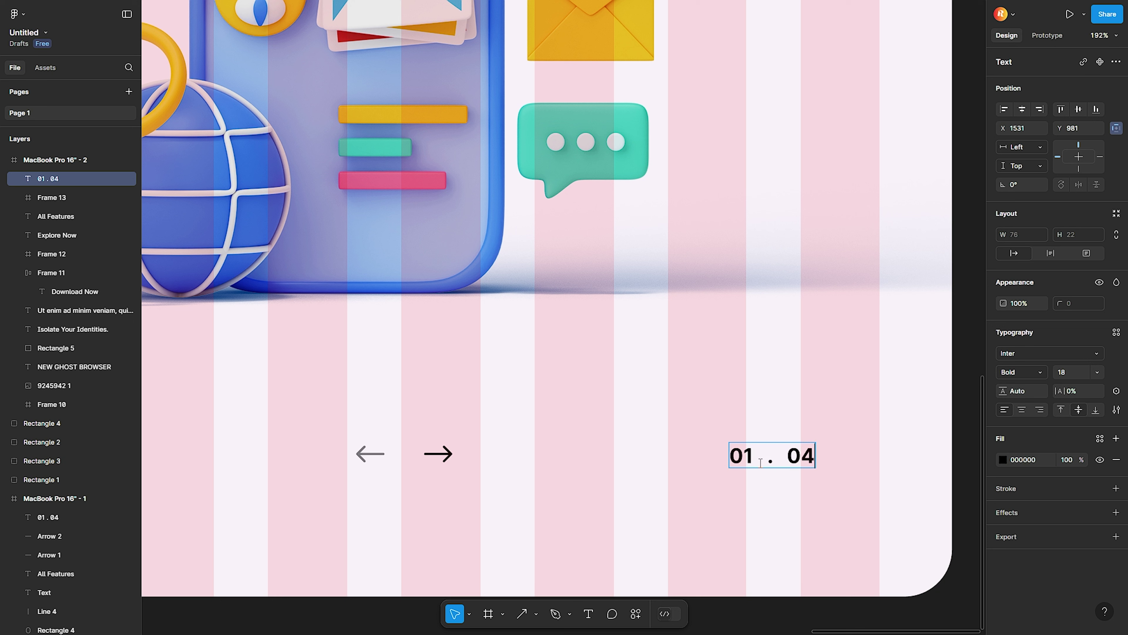
- Fade the '04' digits of the counter to 50% fill opacity
drag(775, 449, 822, 463)
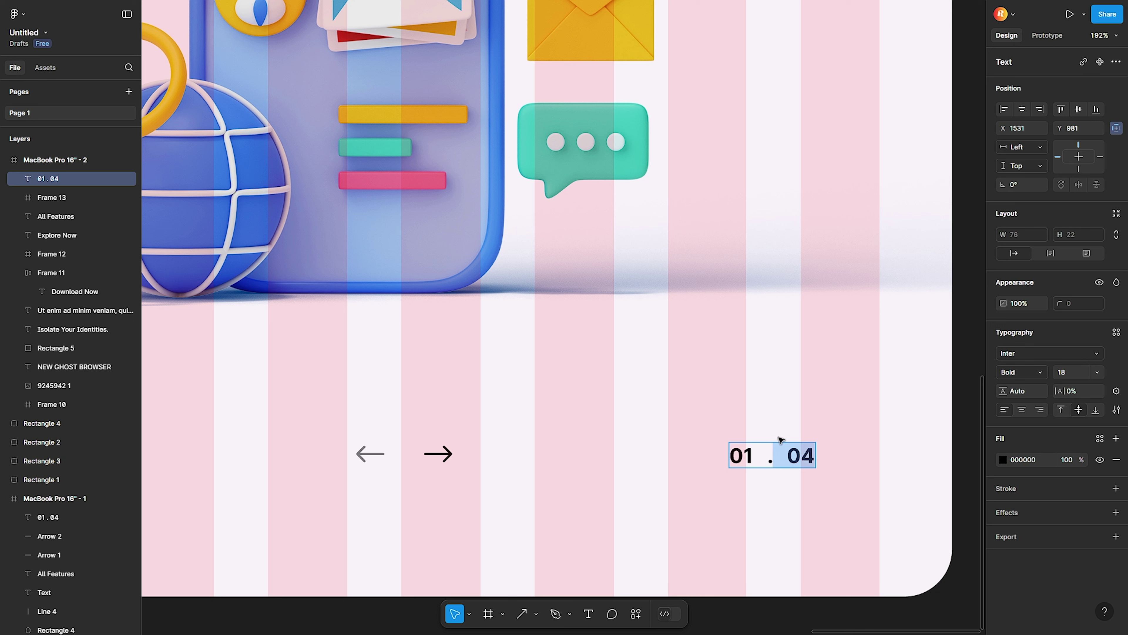
key(Escape)
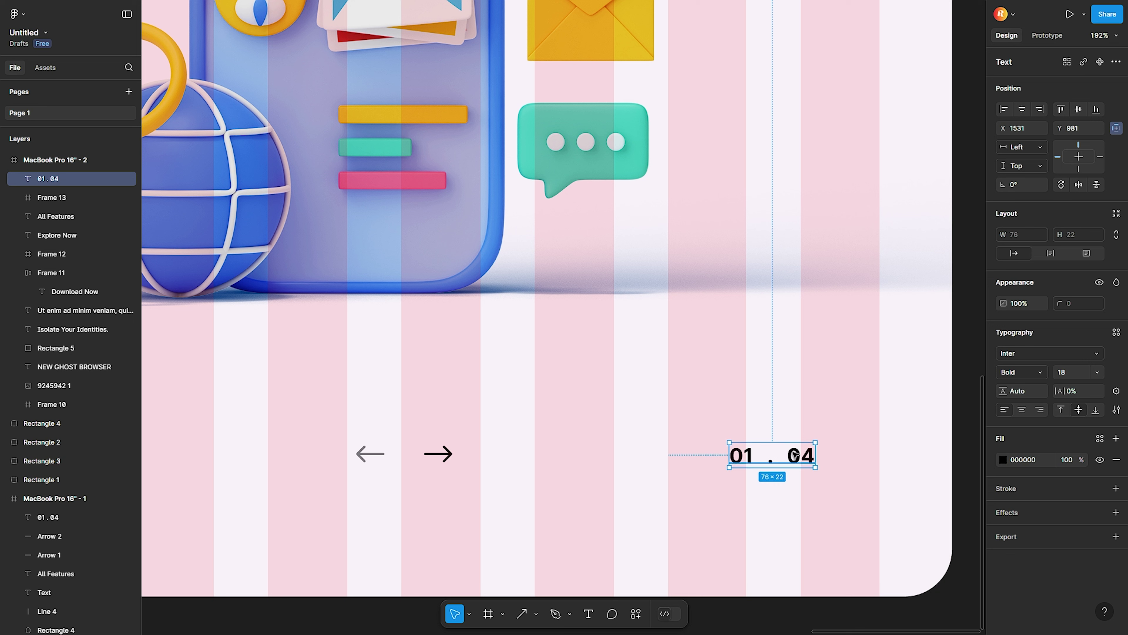
double_click(794, 455)
drag(790, 455, 818, 453)
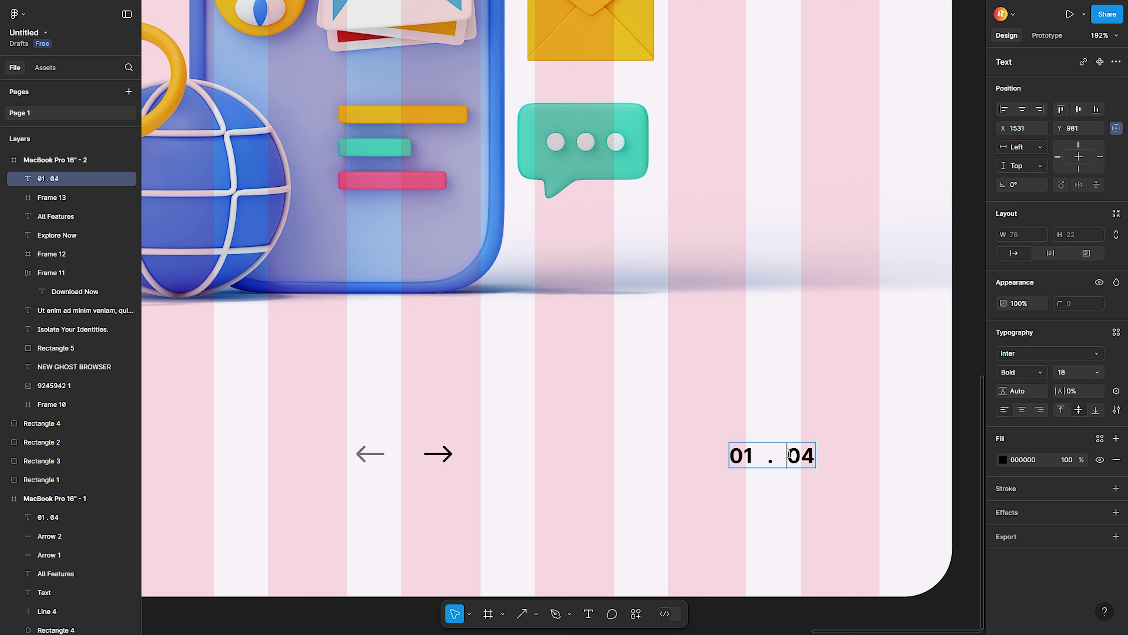
click(1071, 460)
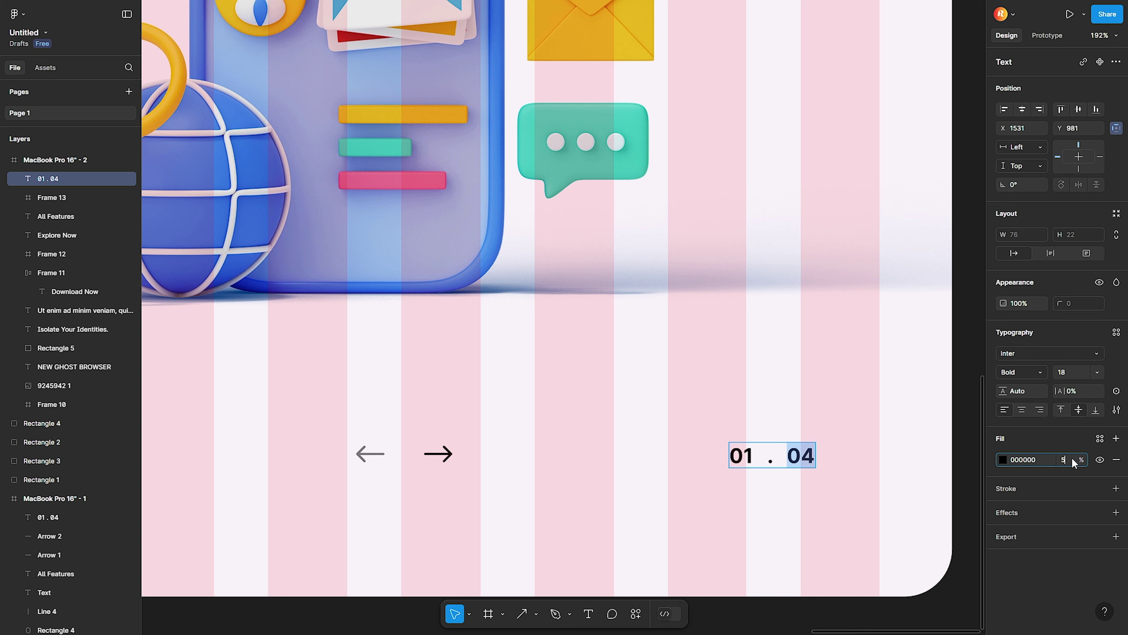
text(0)
key(Return)
- Enlarge the '01' digits of the counter to font size 22
click(743, 455)
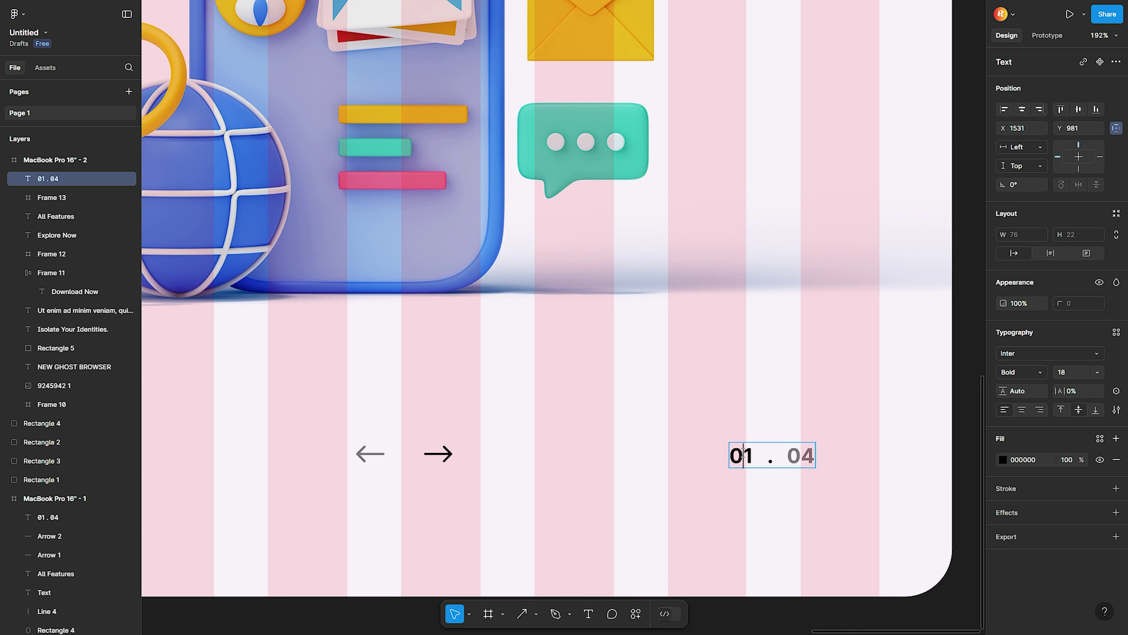
drag(754, 454, 727, 452)
text(2)
key(Return)
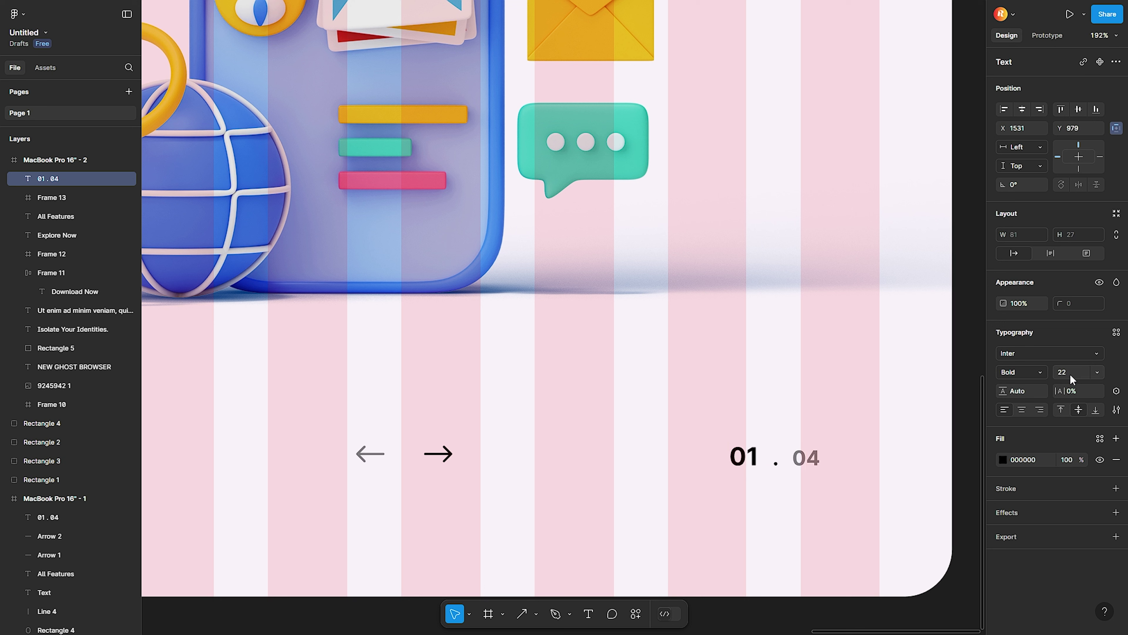
key(Escape)
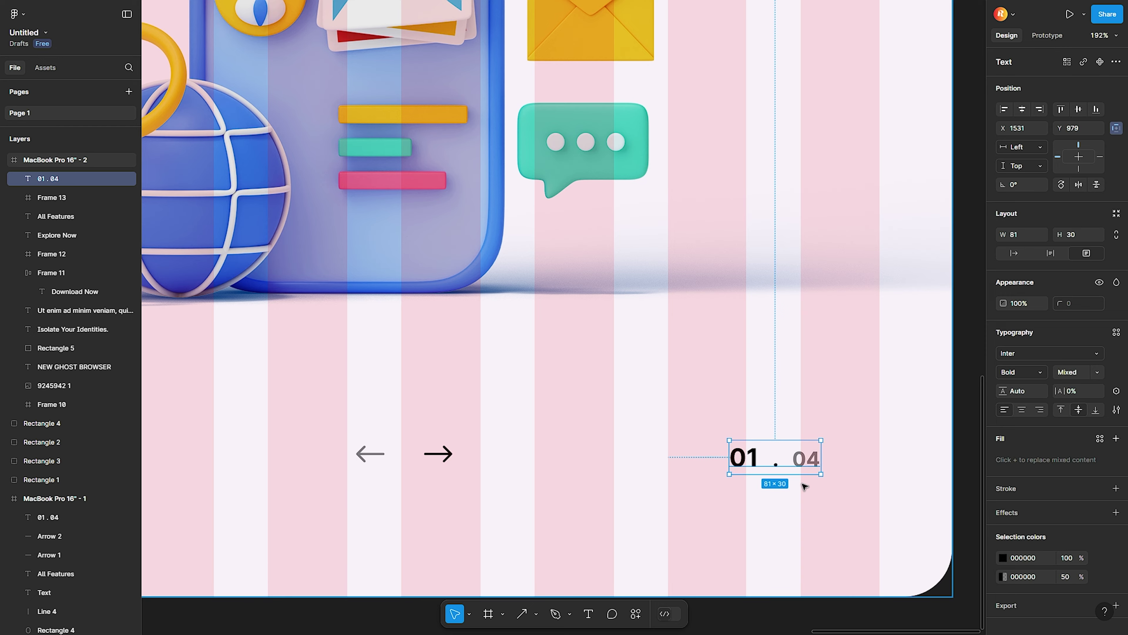
click(804, 486)
key(ctrl+z)
- Nudge the 01 . 04 counter left onto the bottom row and check the row's alignment
key(shift+1)
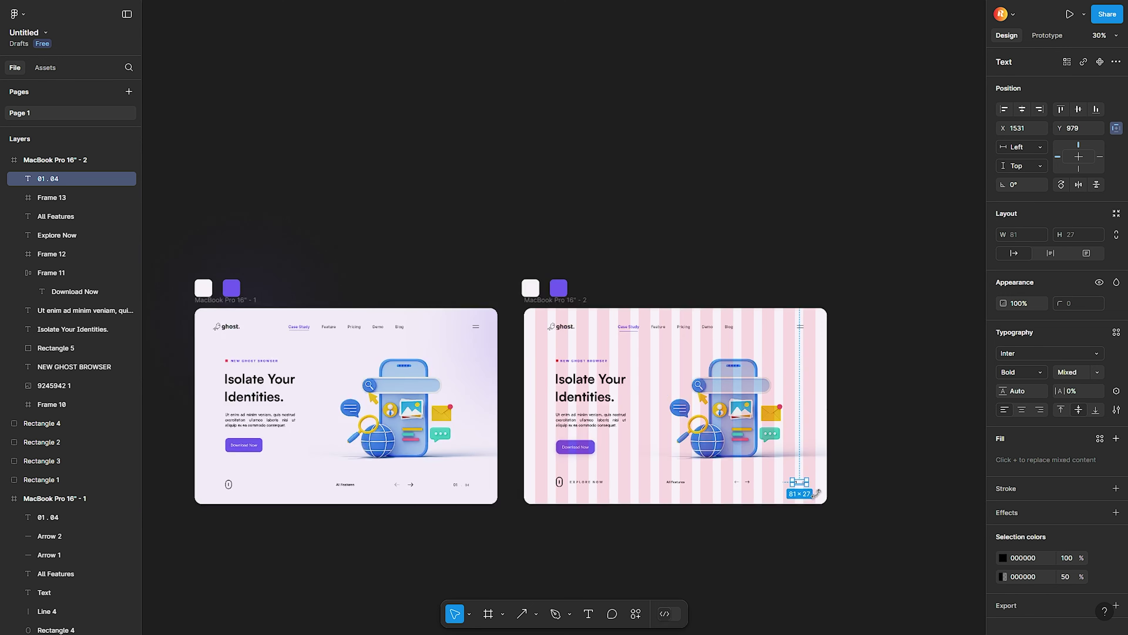
click(818, 494)
scroll(819, 494, up, 3)
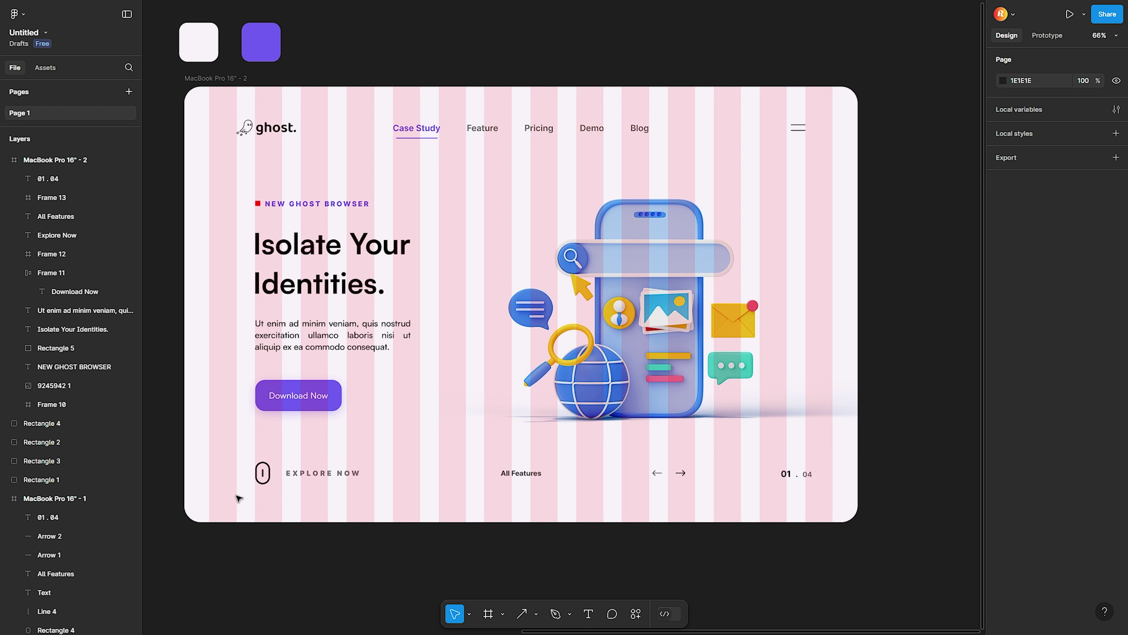
drag(800, 477, 776, 477)
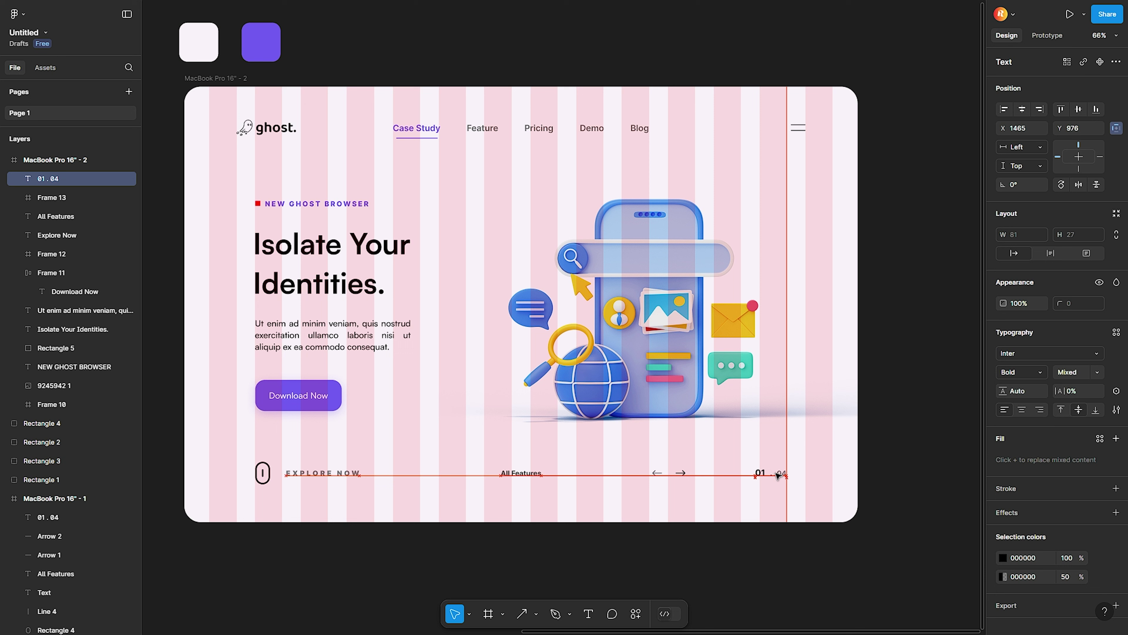
click(774, 490)
drag(804, 496, 491, 452)
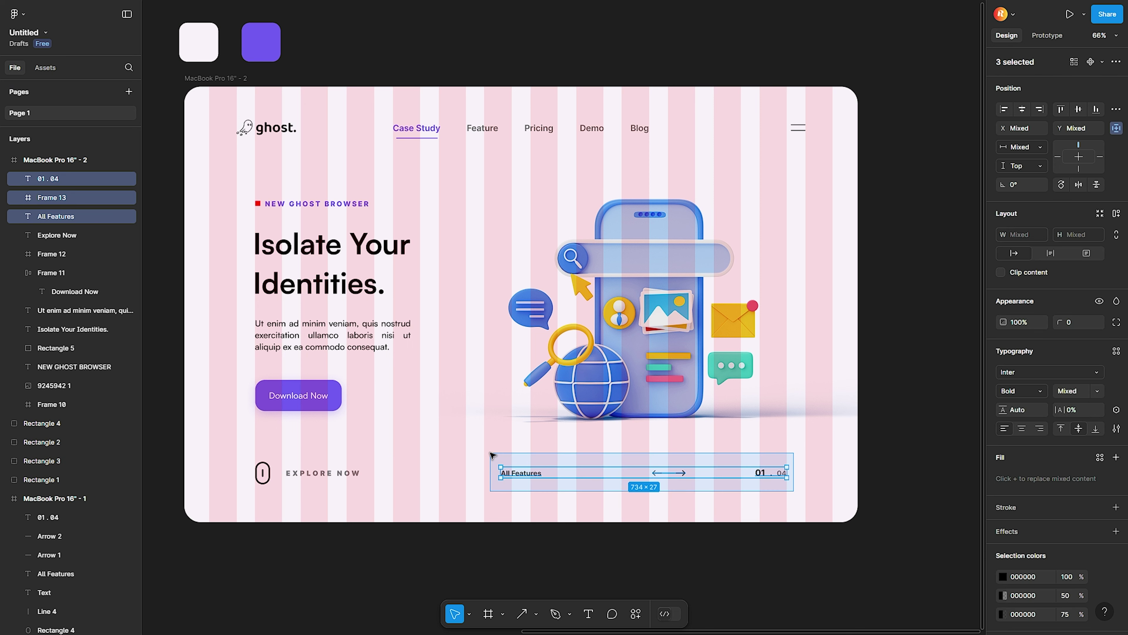
click(556, 529)
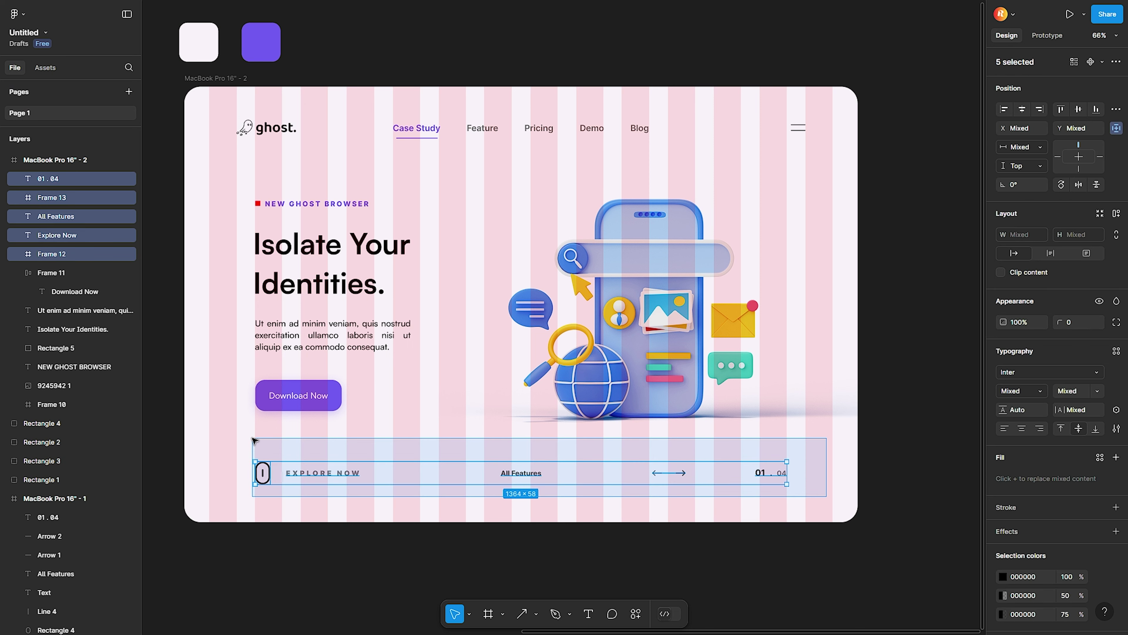
drag(365, 456, 253, 440)
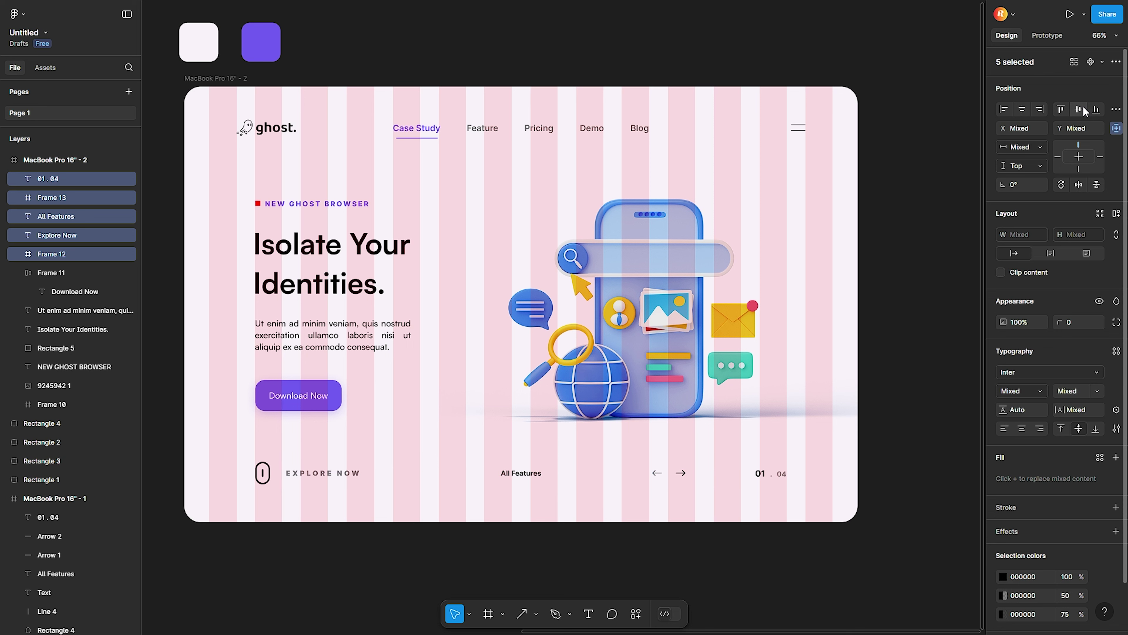
click(799, 507)
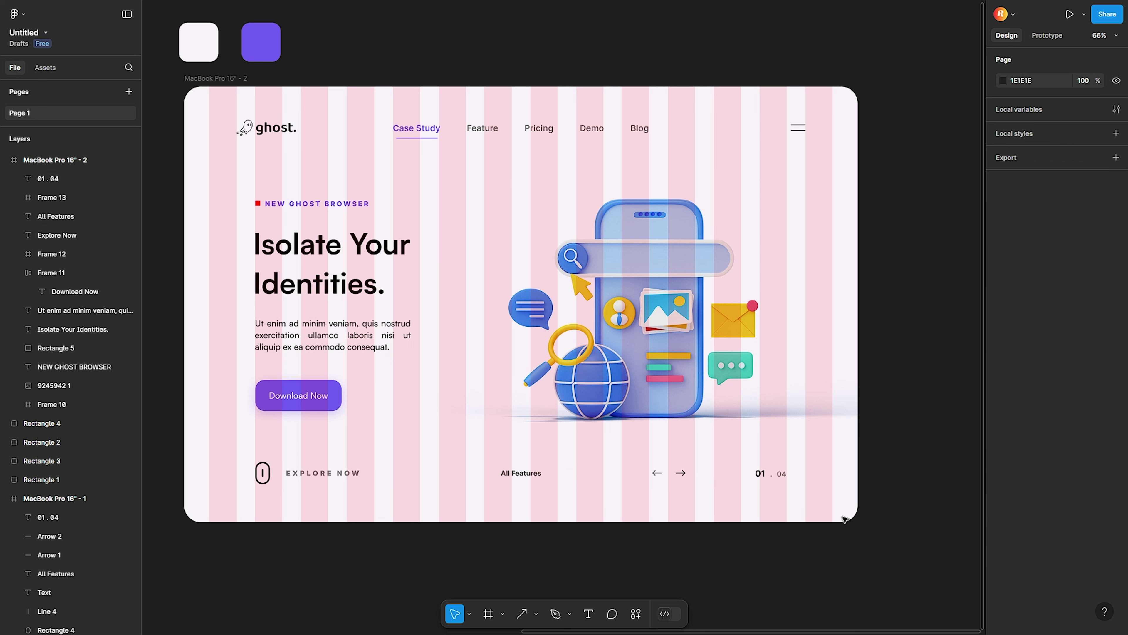
drag(830, 511, 455, 447)
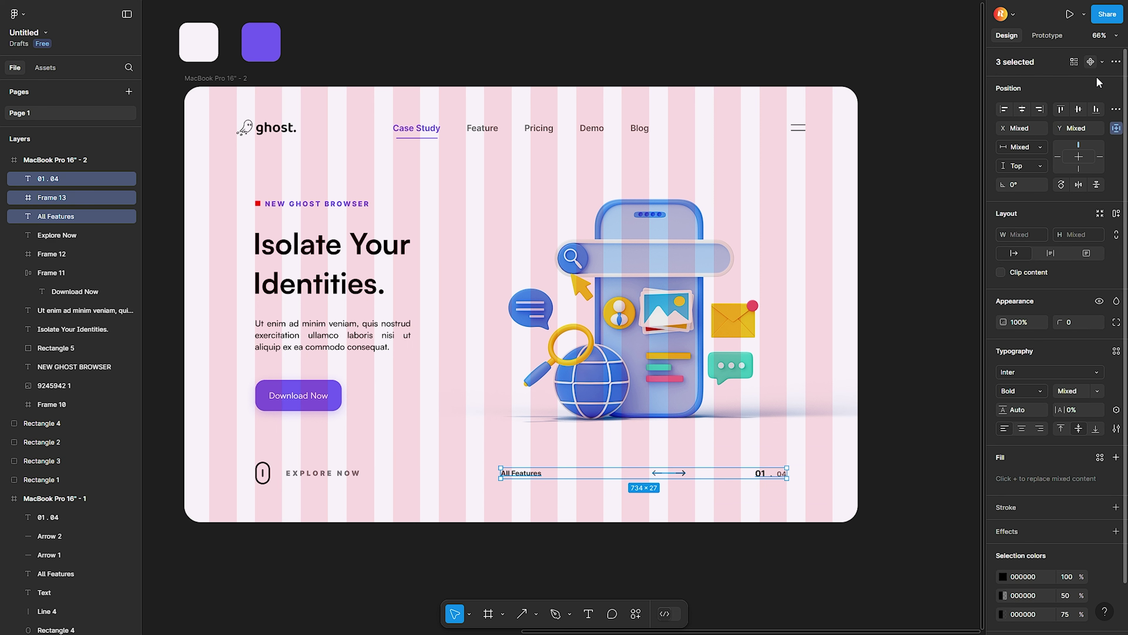
- Distribute horizontal spacing evenly across All Features, the arrows and the counter
click(1118, 63)
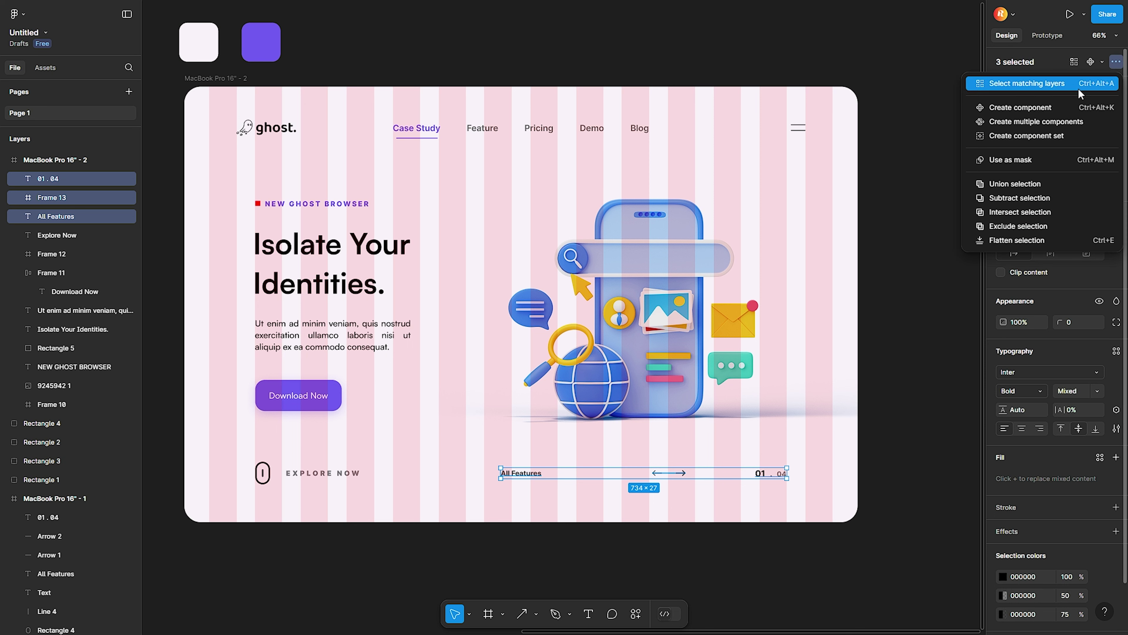
click(1059, 56)
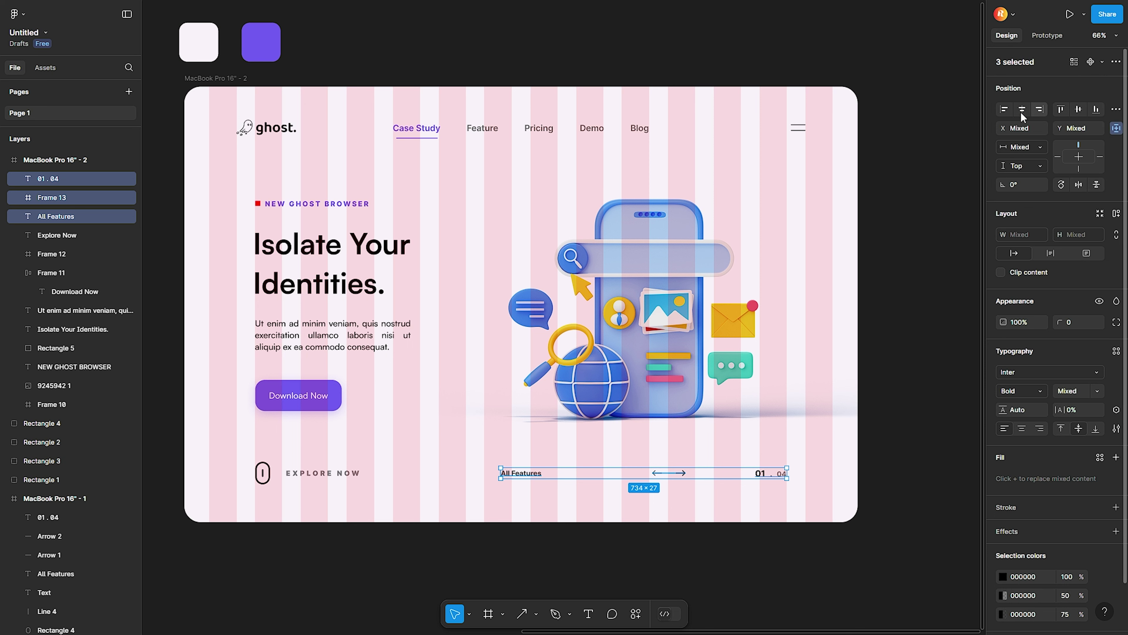
click(1116, 109)
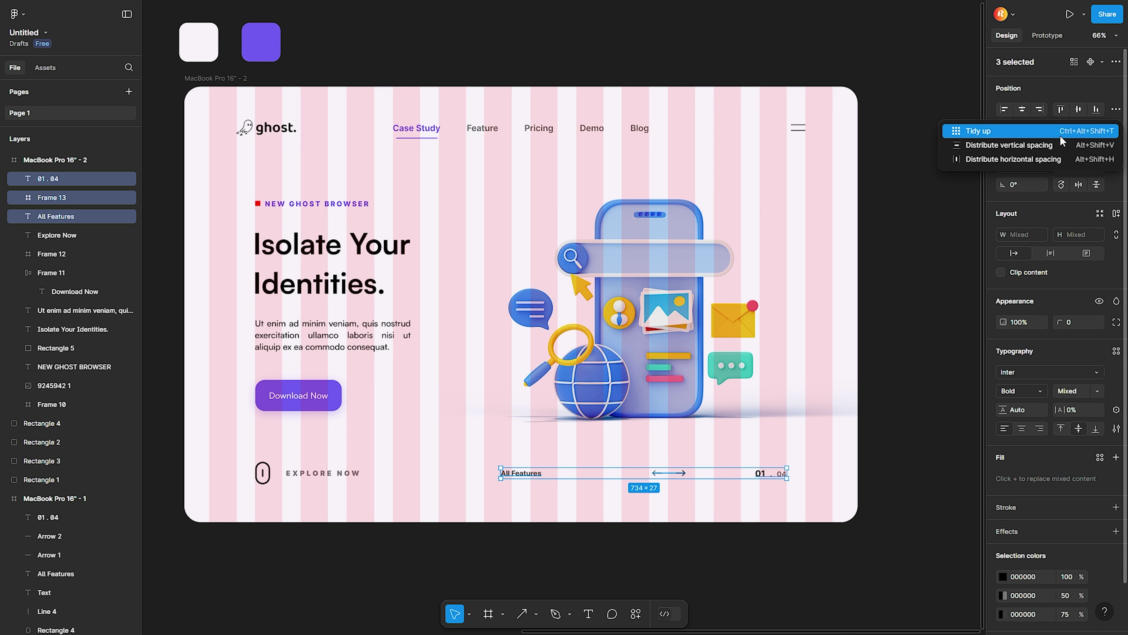
click(1052, 160)
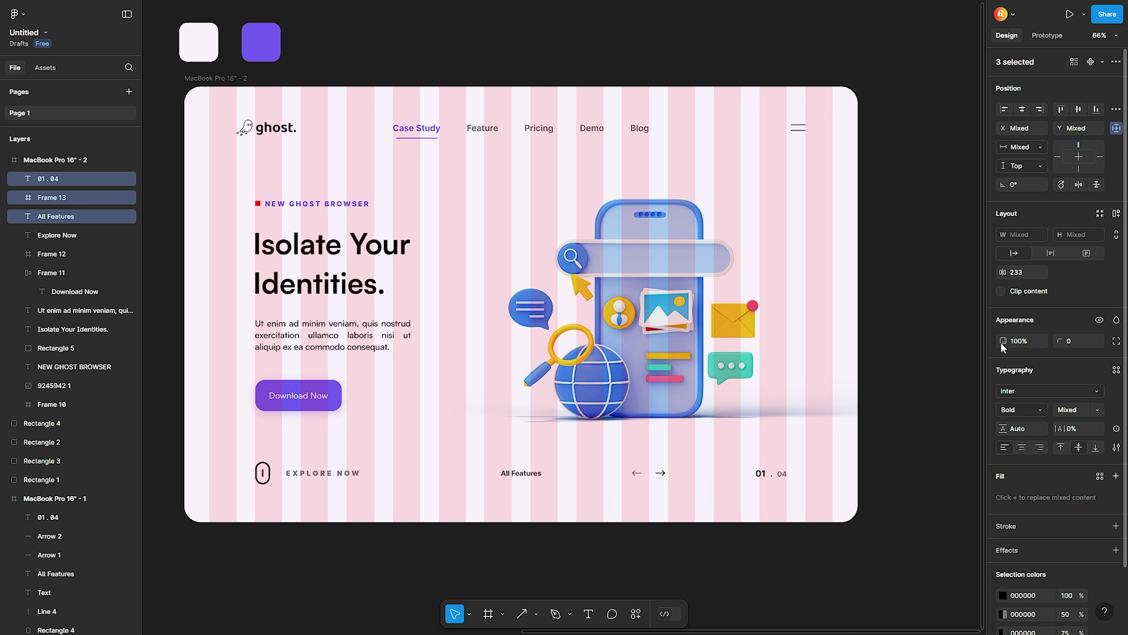
click(872, 465)
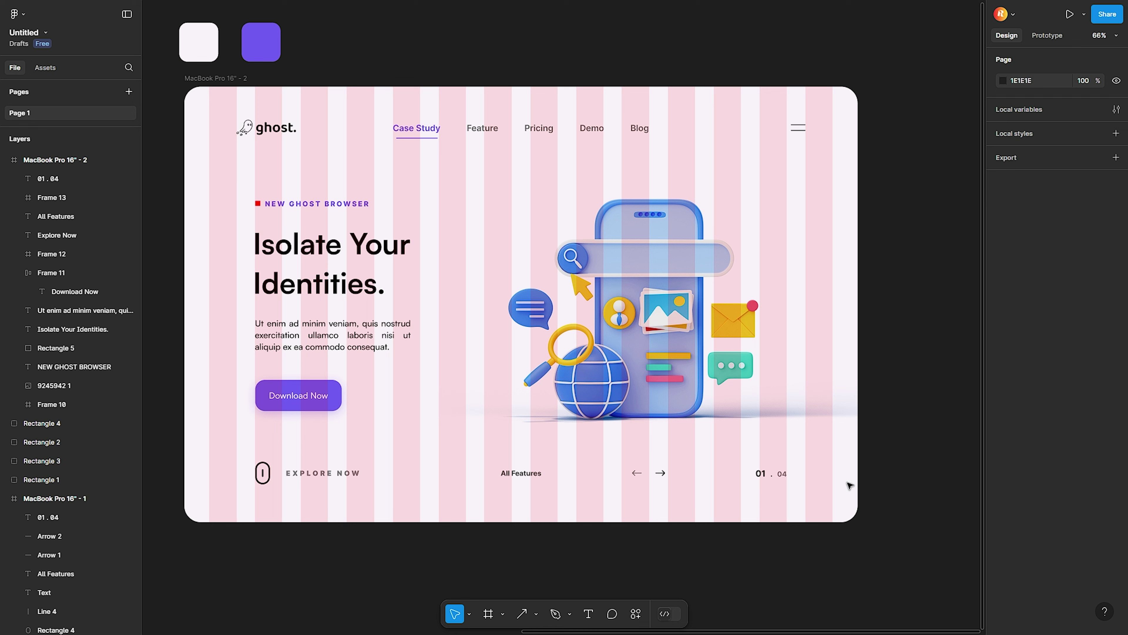
- Wrap EXPLORE NOW and its round scroll icon in one frame
click(322, 473)
shift+click(264, 473)
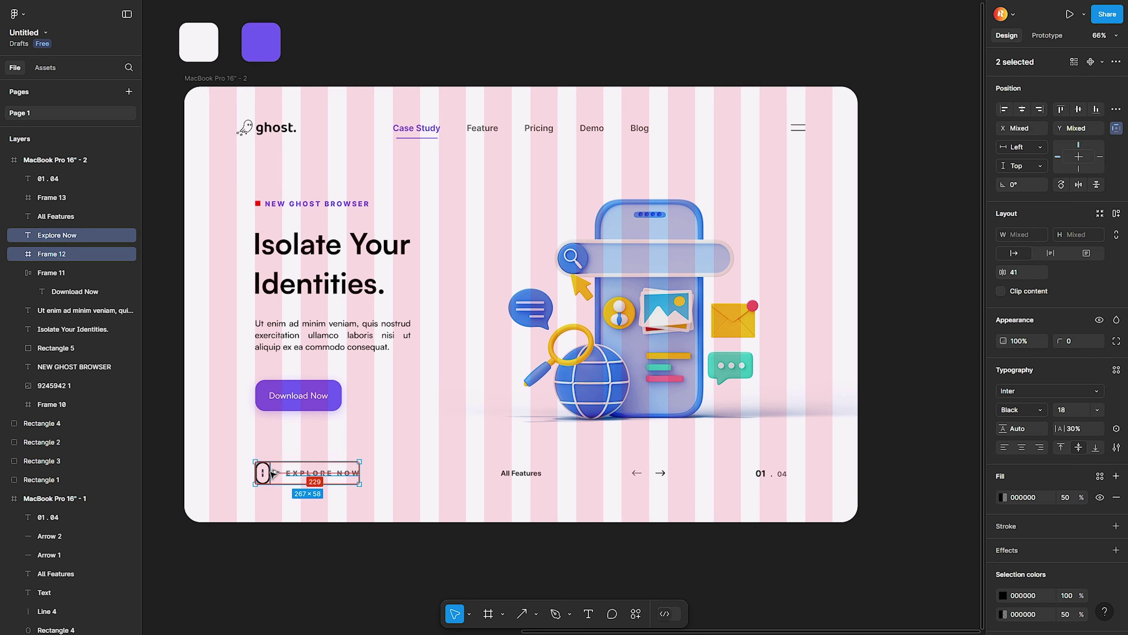
key(ctrl+alt+g)
click(496, 534)
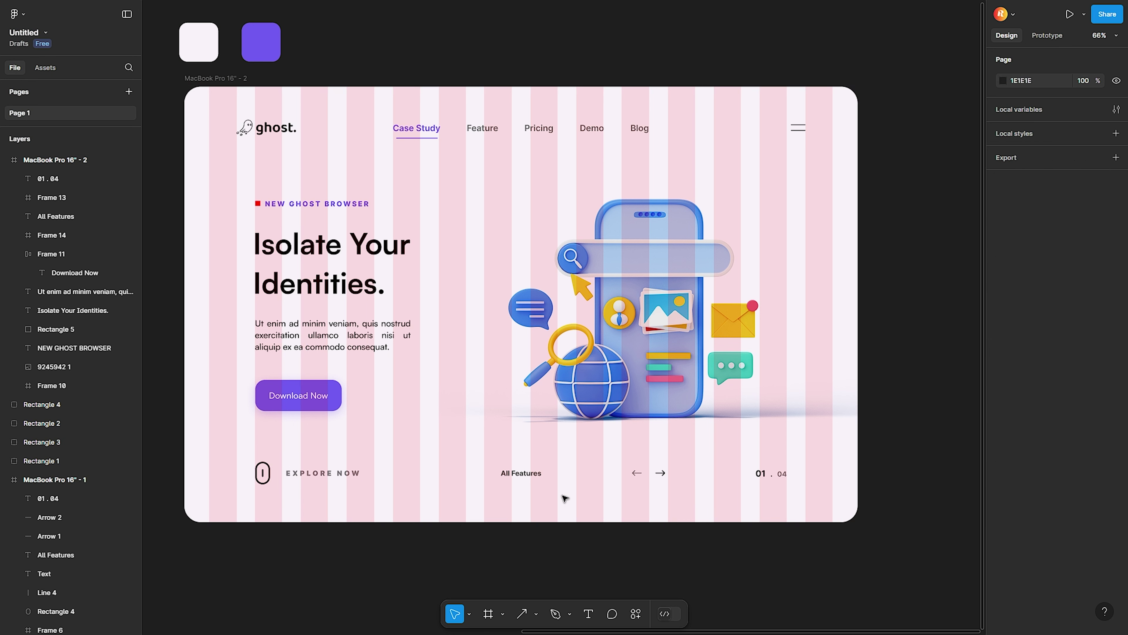
- Frame the whole bottom row from EXPLORE NOW to 01 . 04
drag(851, 513, 248, 453)
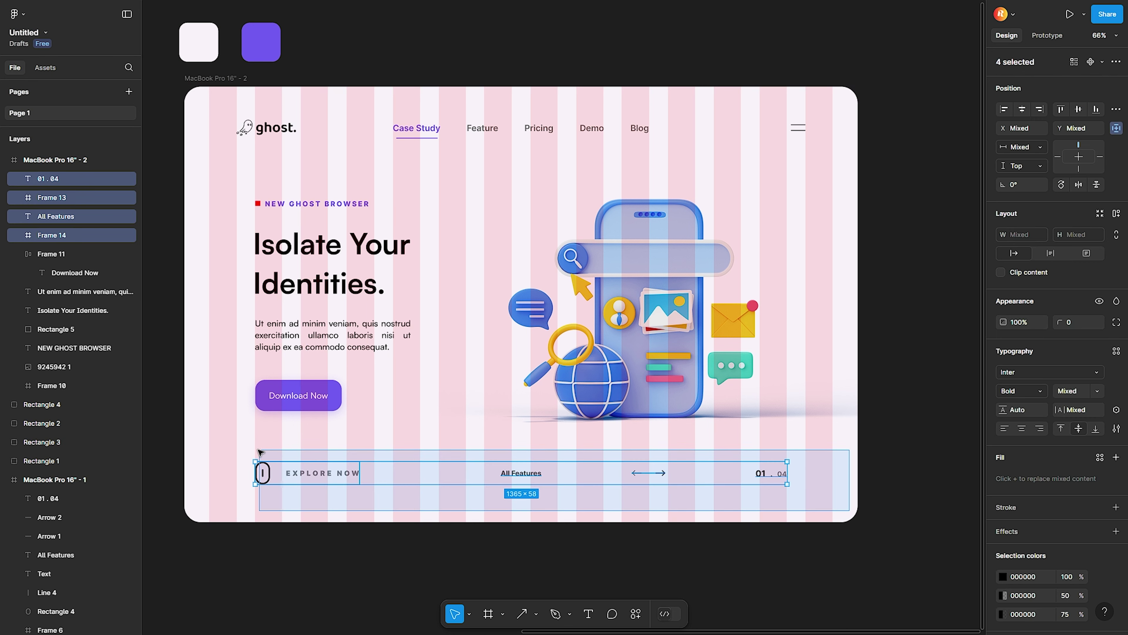
key(alt)
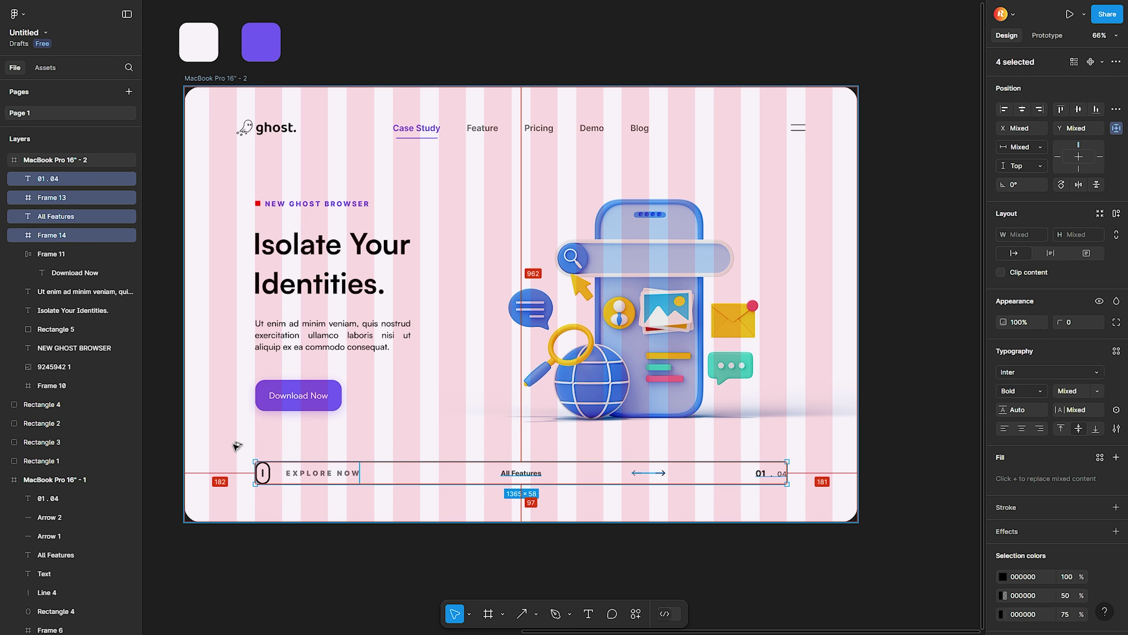
key(ctrl+alt+g)
key(Escape)
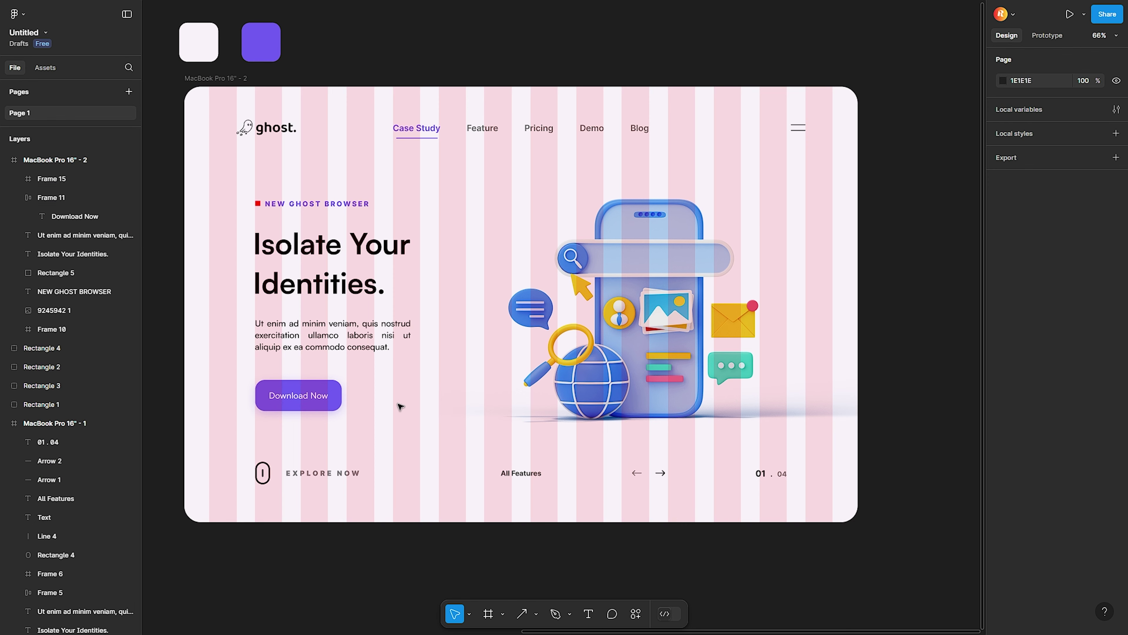
click(306, 398)
- Wrap the NEW GHOST BROWSER tagline and its red square in a frame
shift+click(322, 331)
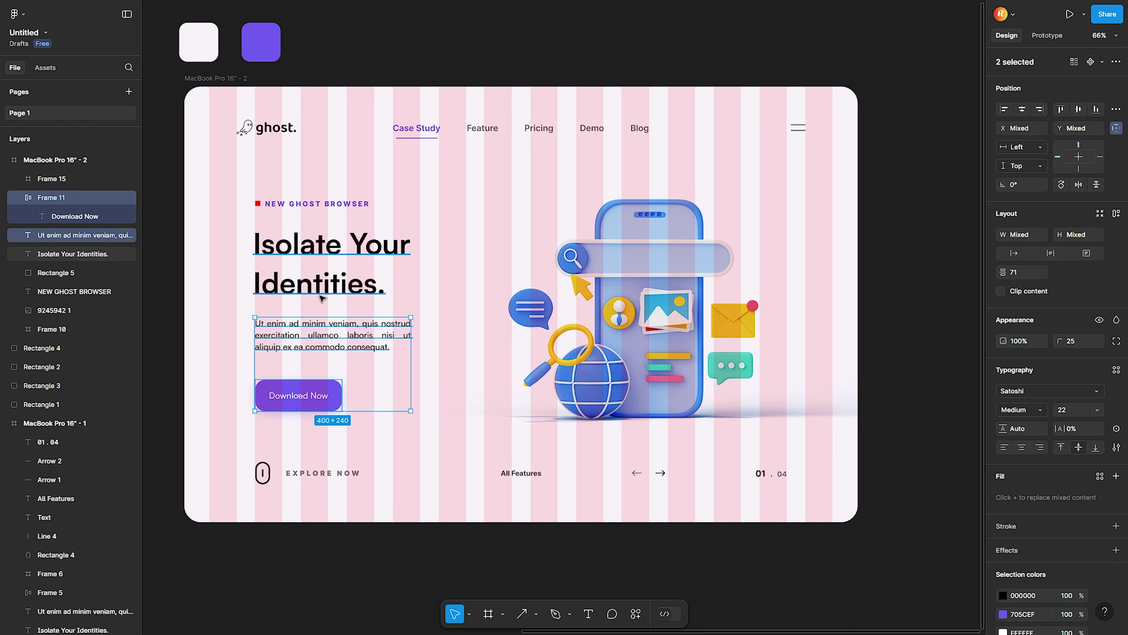
click(288, 204)
key(alt)
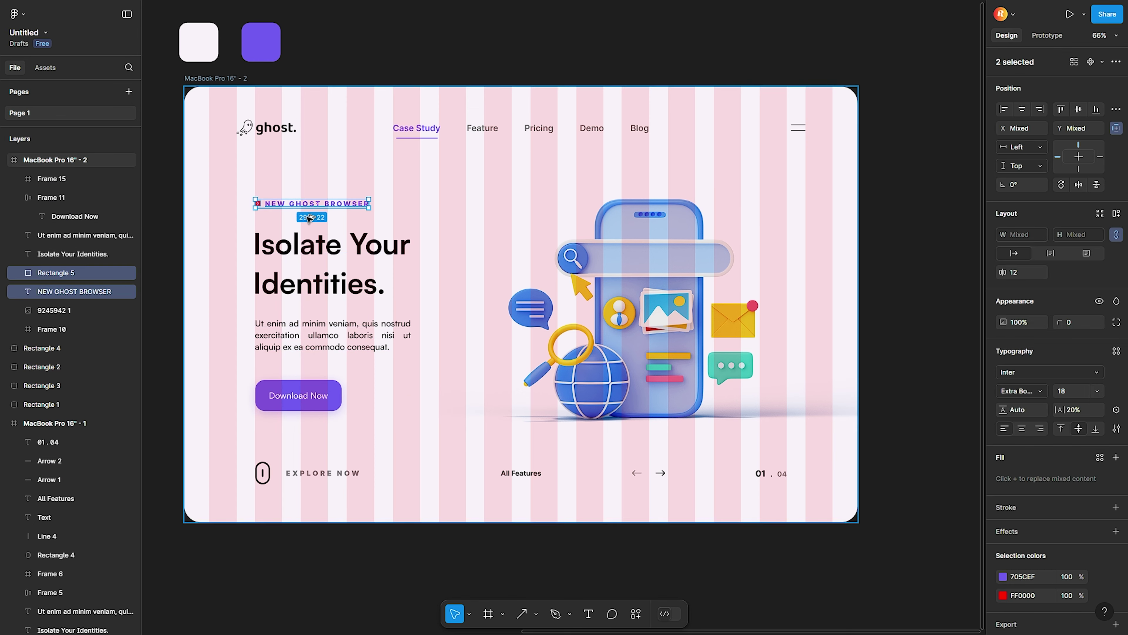
key(ctrl+alt+g)
key(Escape)
- Tidy the four left-column items to 64 spacing and frame them together
drag(225, 186, 401, 424)
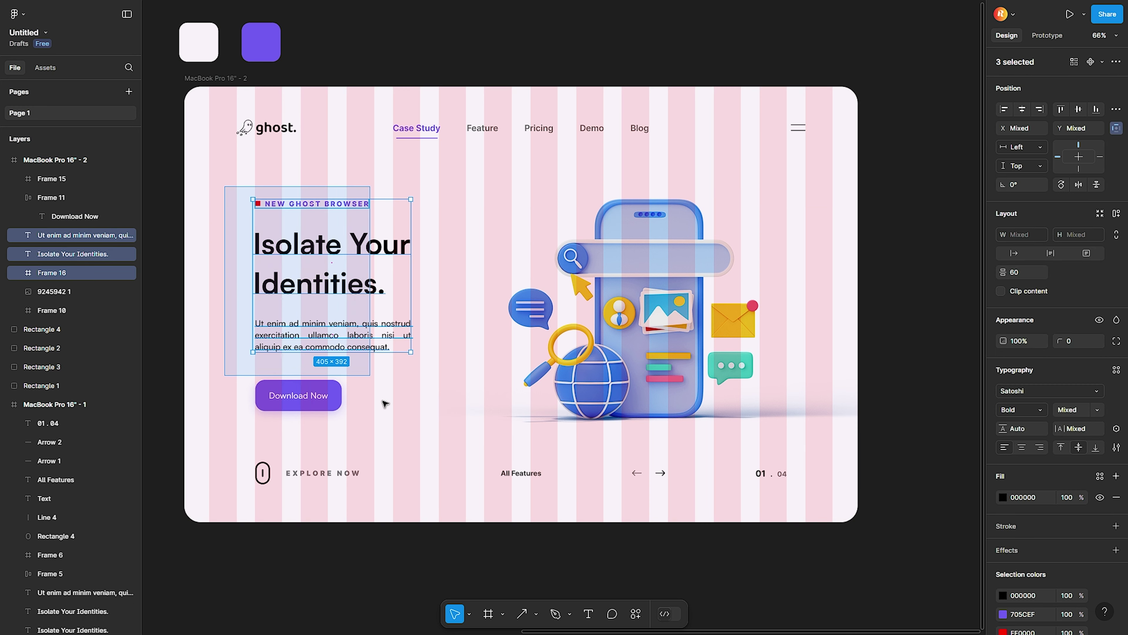
click(1115, 109)
click(1000, 138)
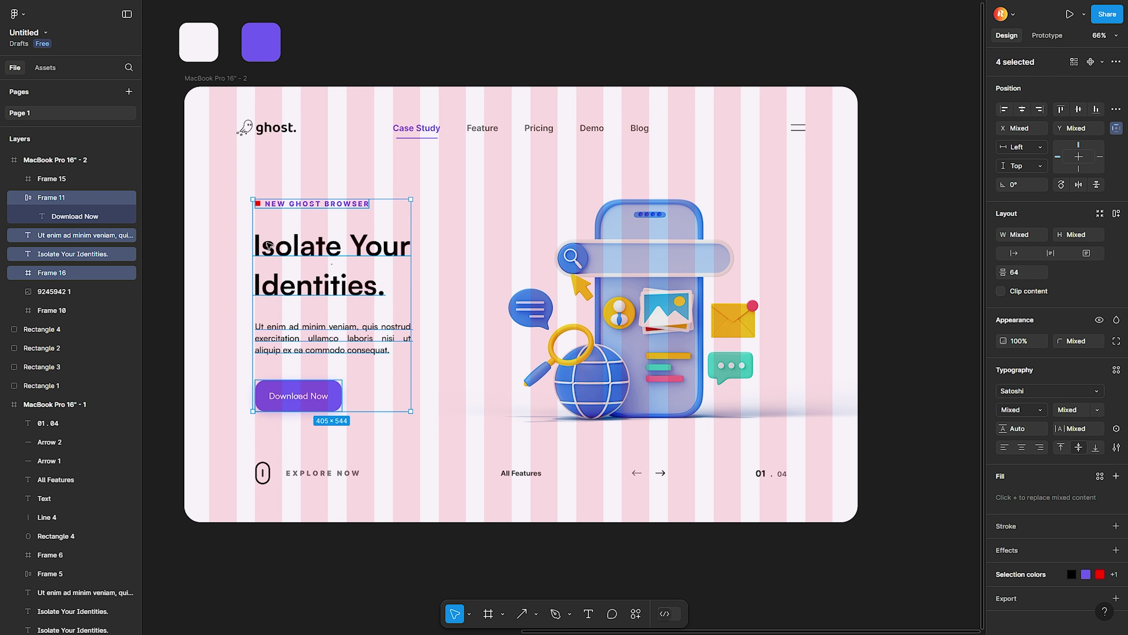
click(222, 206)
drag(241, 180, 412, 436)
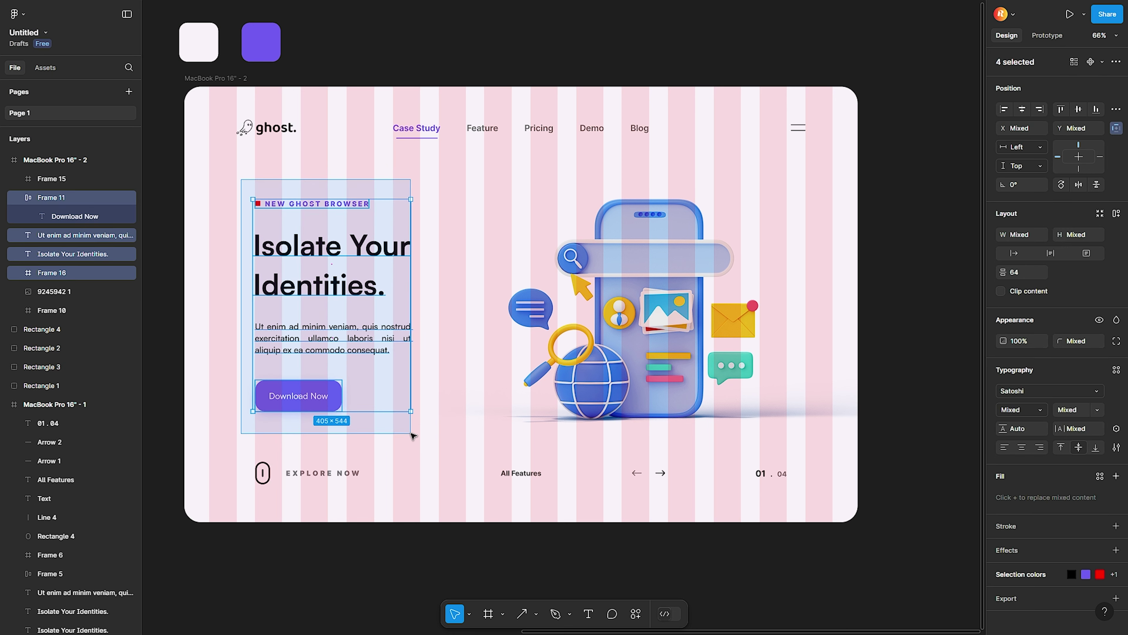
key(ctrl+alt+g)
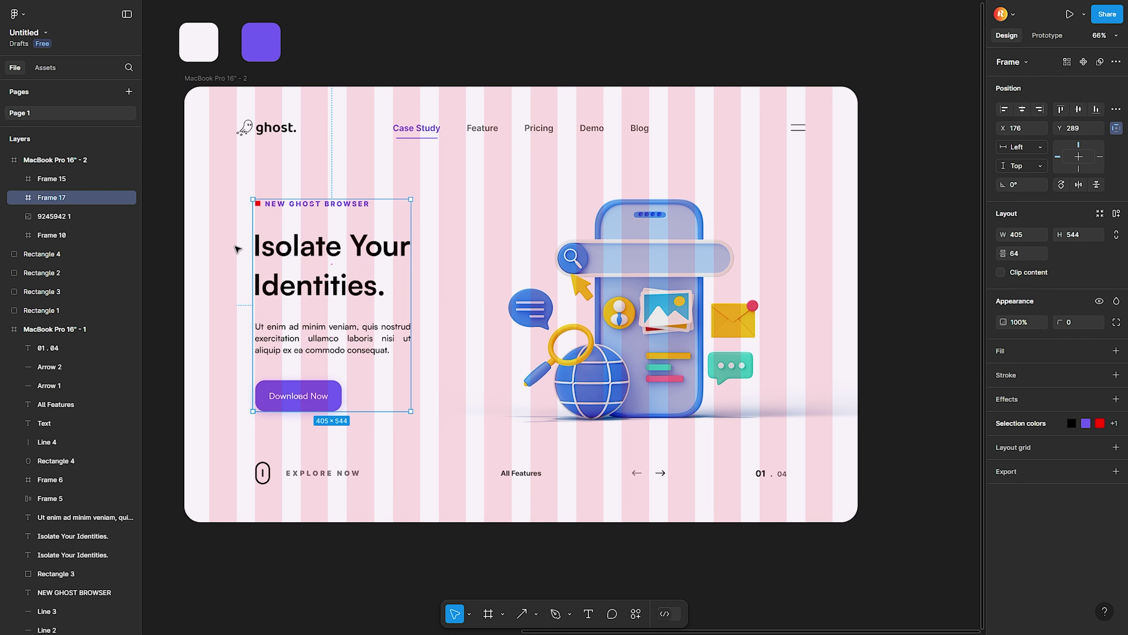
- Align Frame 17, the hero text column, to the artboard's vertical centre
click(234, 246)
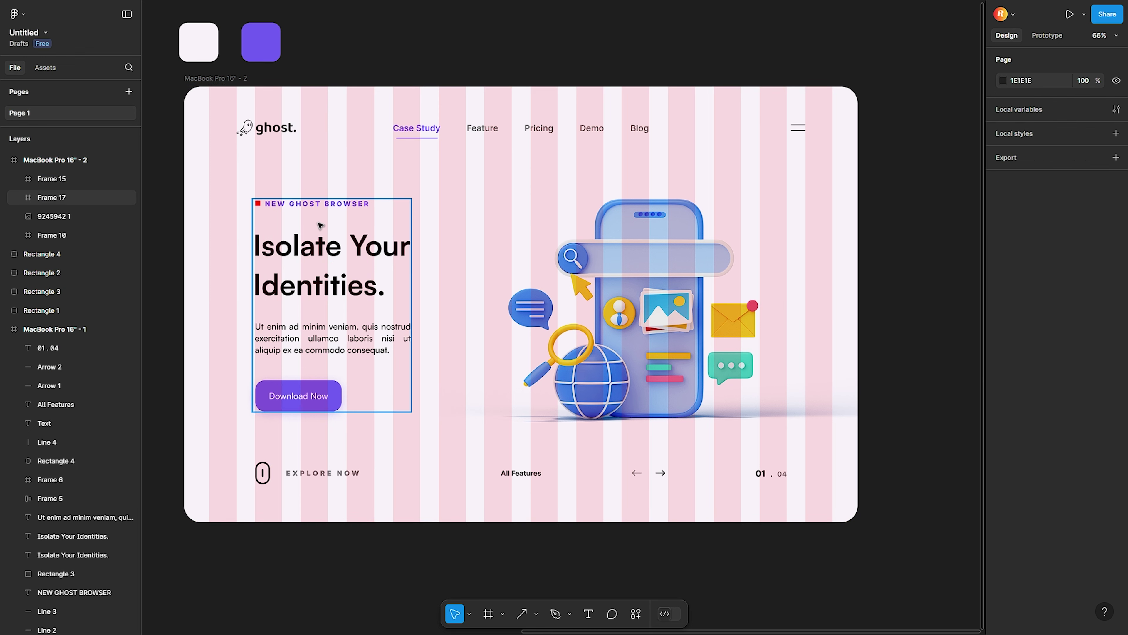
click(320, 225)
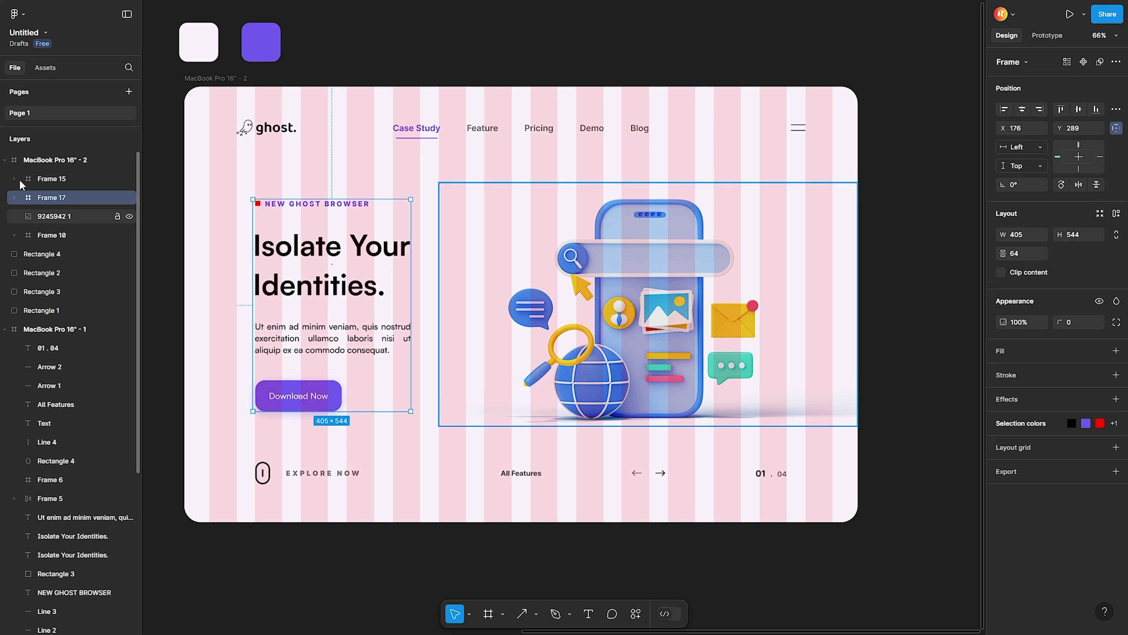
click(1078, 109)
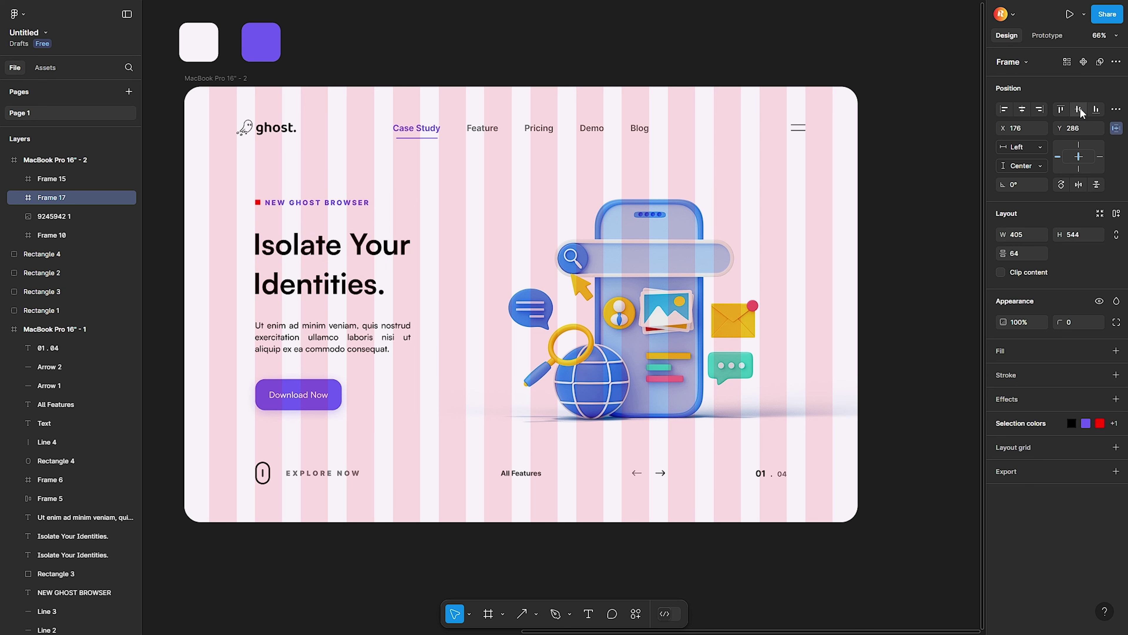
key(Tab)
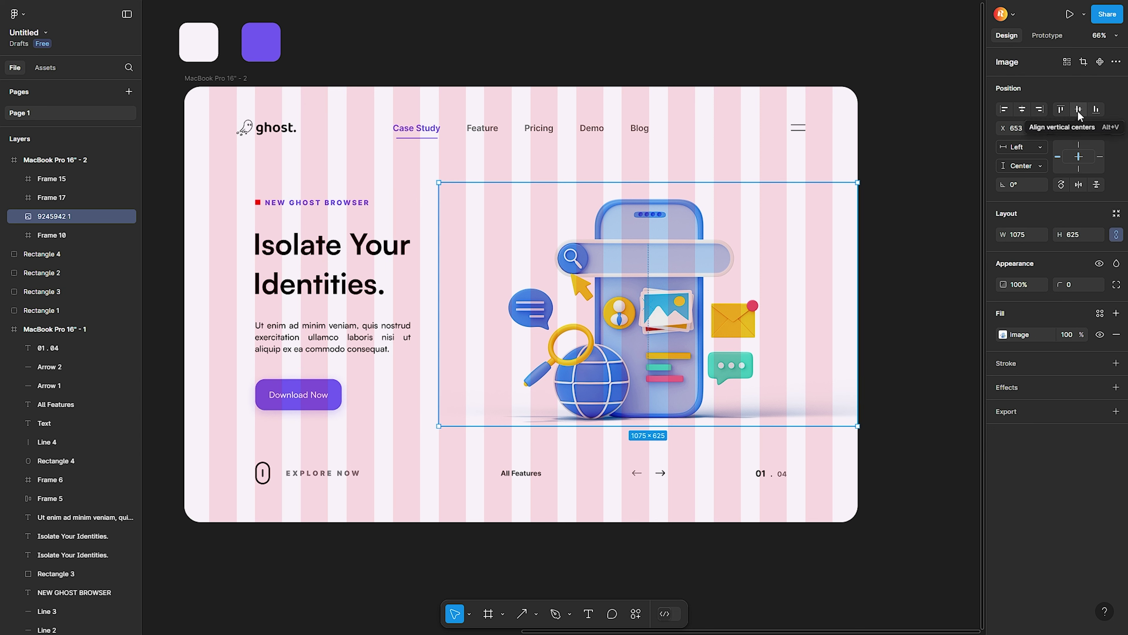
click(949, 379)
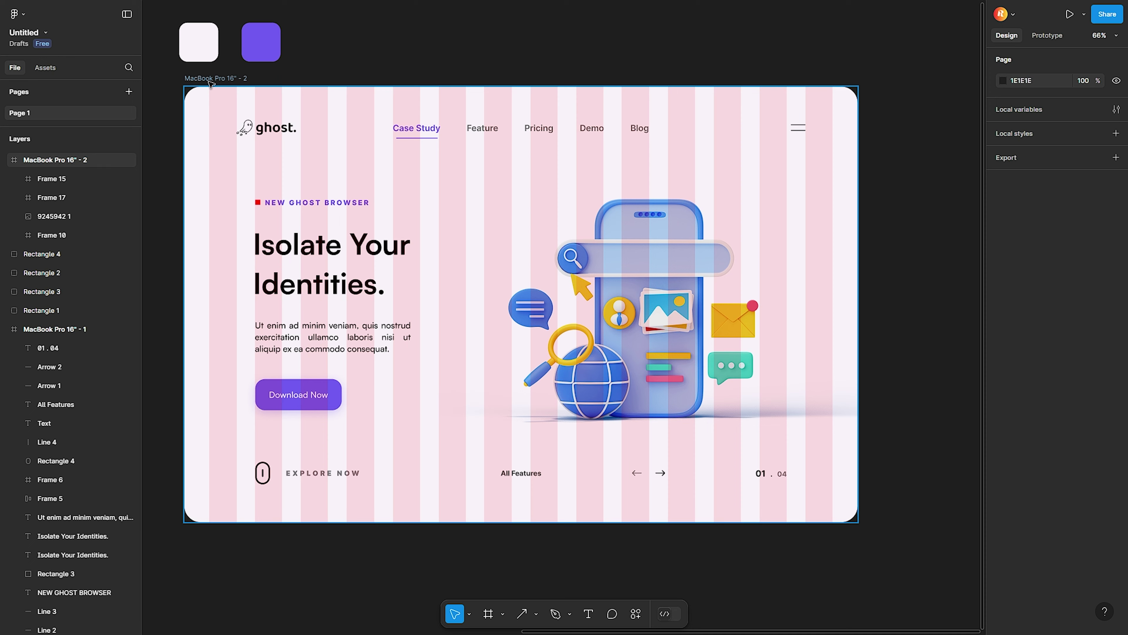
click(205, 92)
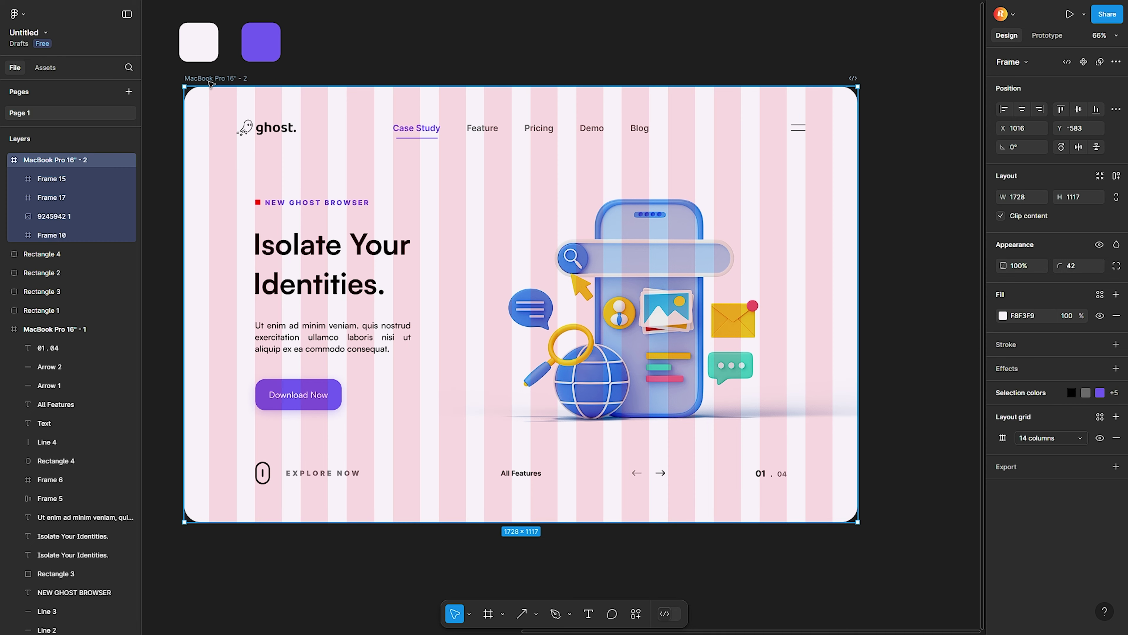
- Remove the 14-column layout grid from the second MacBook frame and deselect it
click(1117, 438)
click(960, 428)
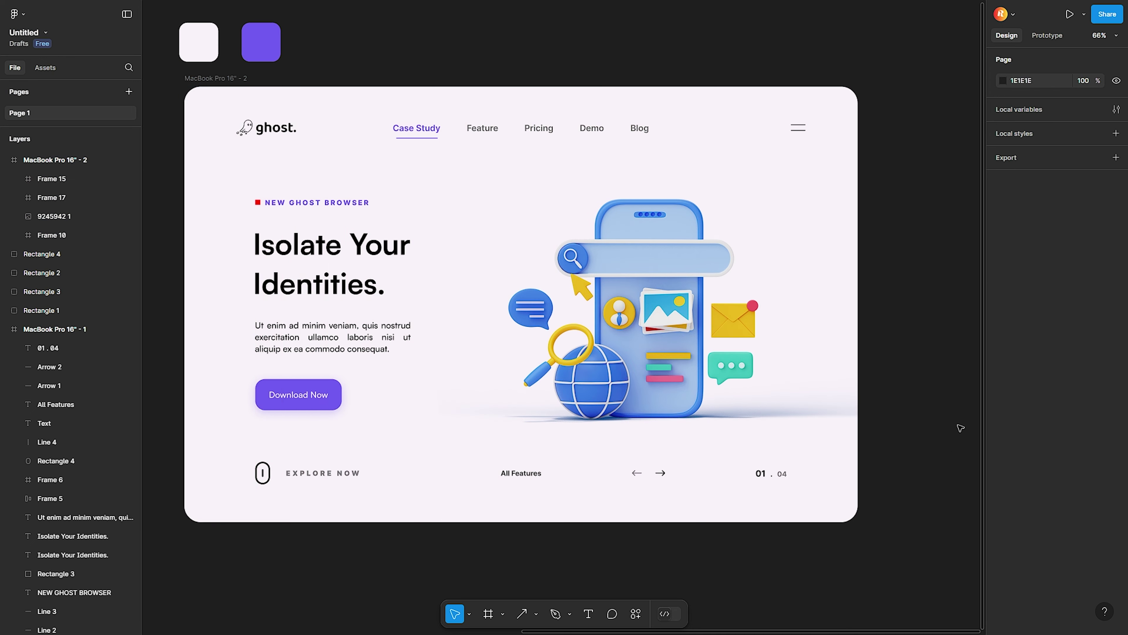
scroll(961, 422, down, 5)
drag(960, 422, 829, 377)
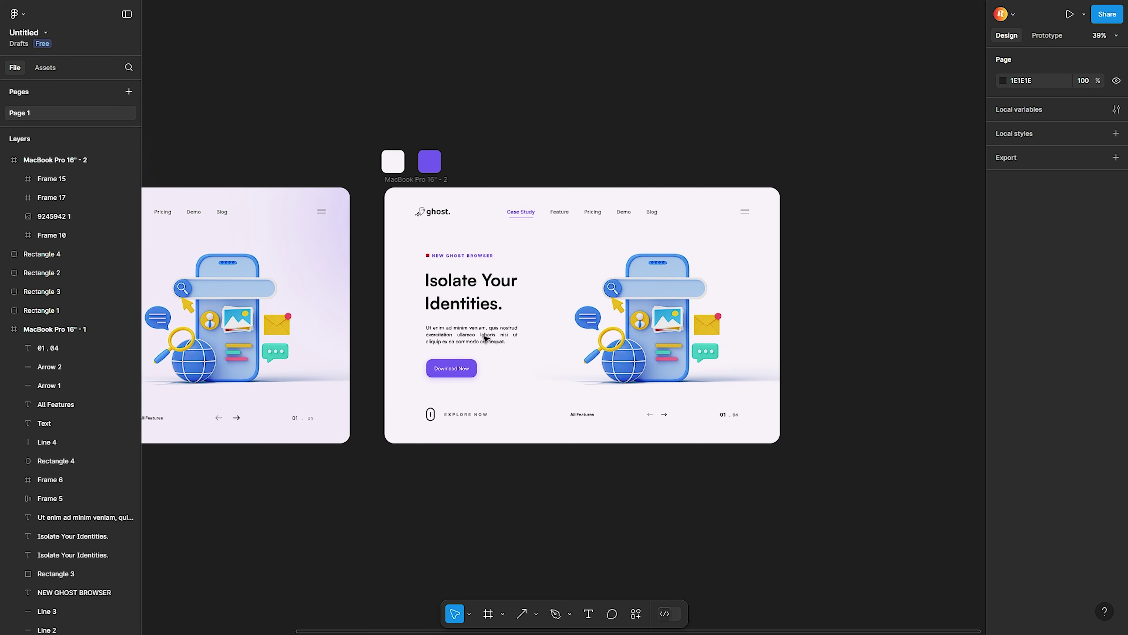
- Zoom out to about 51% and open the shape tools list
scroll(538, 352, up, 5)
scroll(540, 369, down, 2)
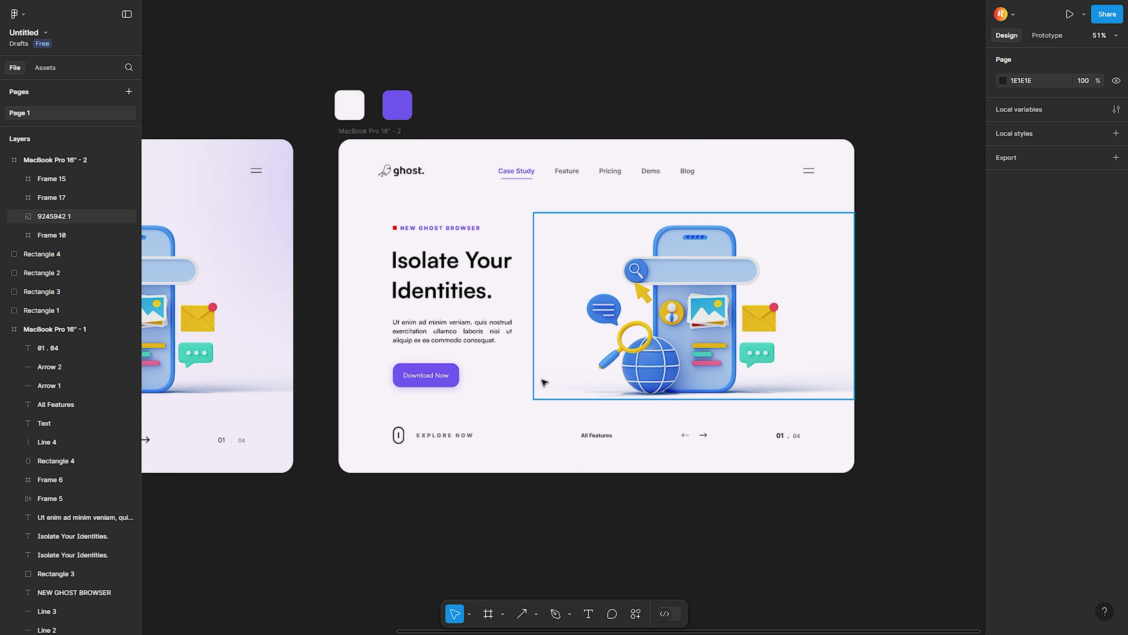
scroll(537, 389, down, 2)
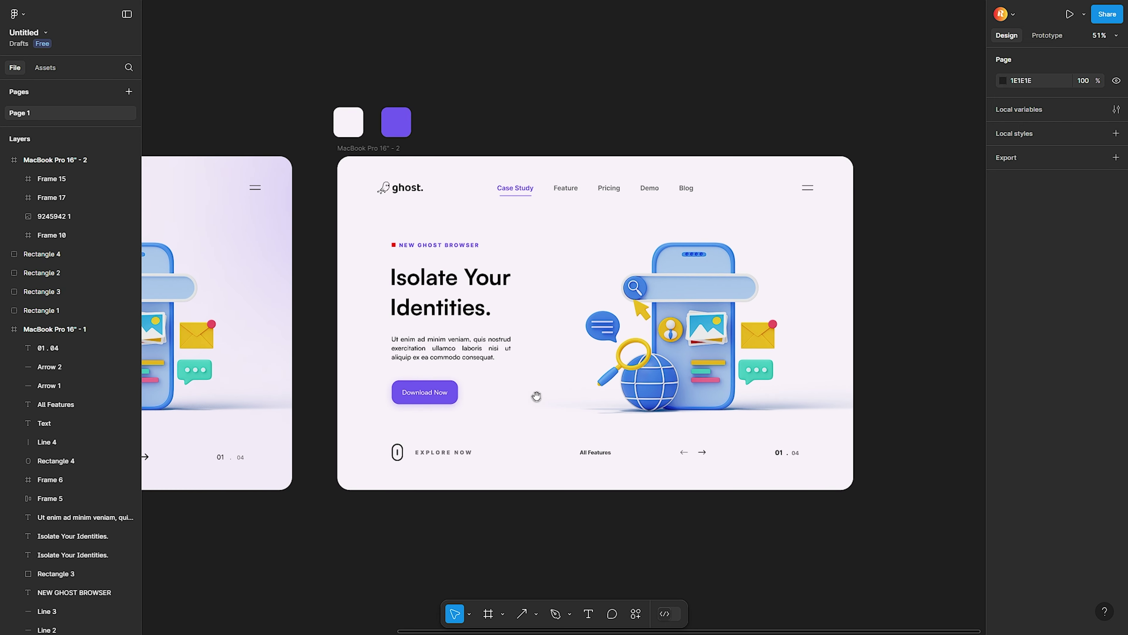
click(551, 615)
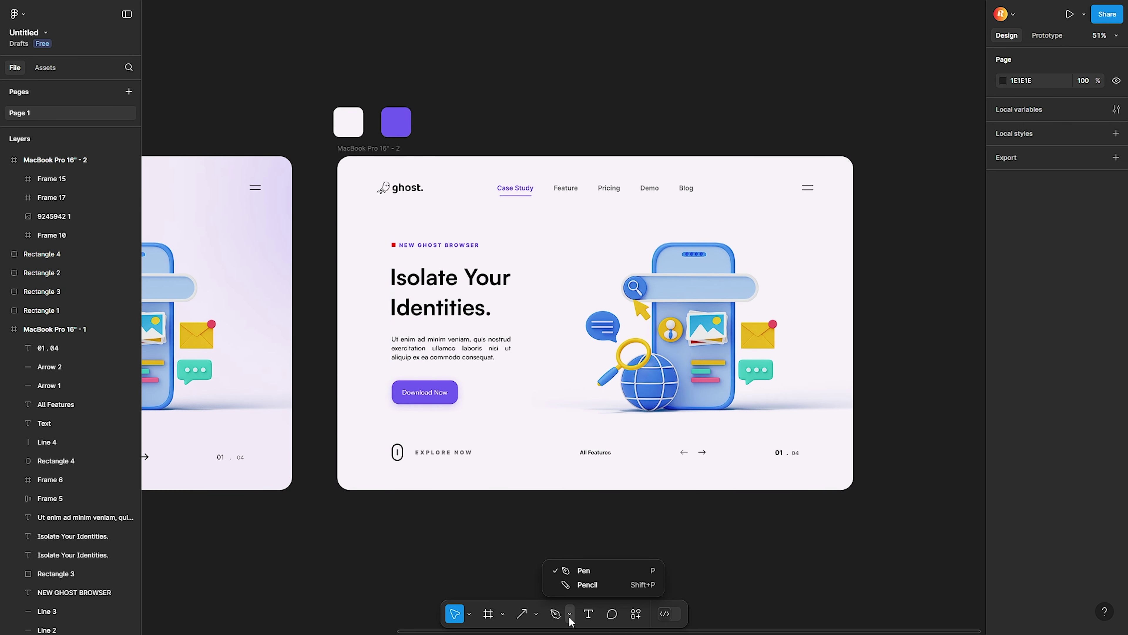
click(537, 614)
- Draw an ellipse at the frame's top-left and size it to 564×564
click(546, 545)
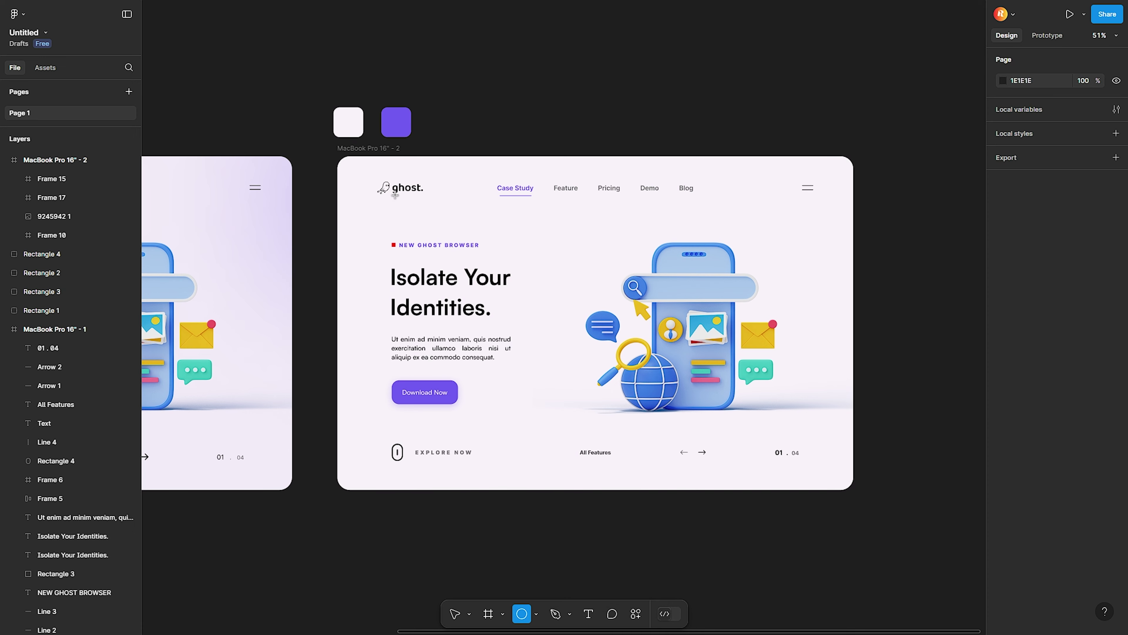
drag(379, 182, 595, 402)
drag(549, 322, 487, 265)
mouse_move(564, 293)
mouse_down()
mouse_move(500, 296)
mouse_move(460, 282)
mouse_up()
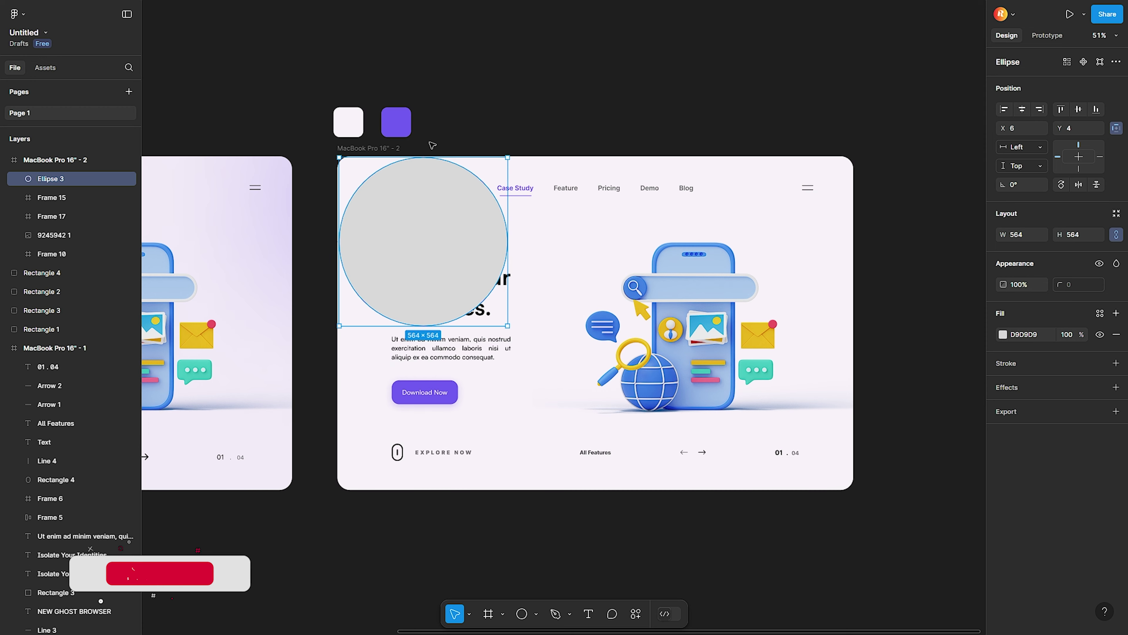
- Fill the circle with purple 705CEF
click(1003, 334)
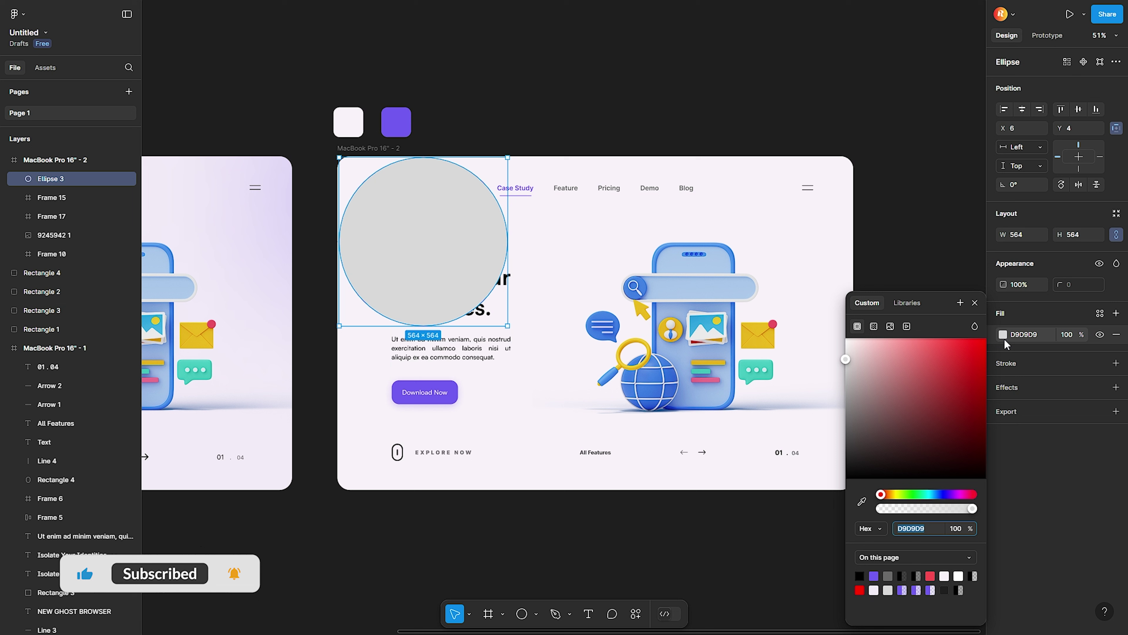
text(705CEF)
key(Return)
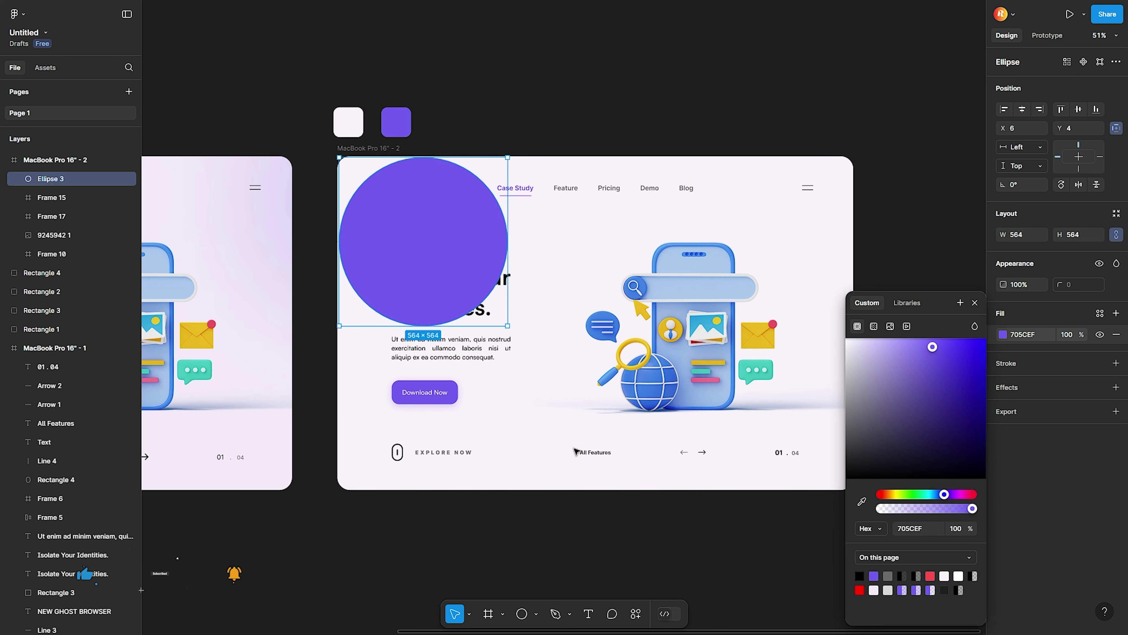
click(519, 249)
click(461, 227)
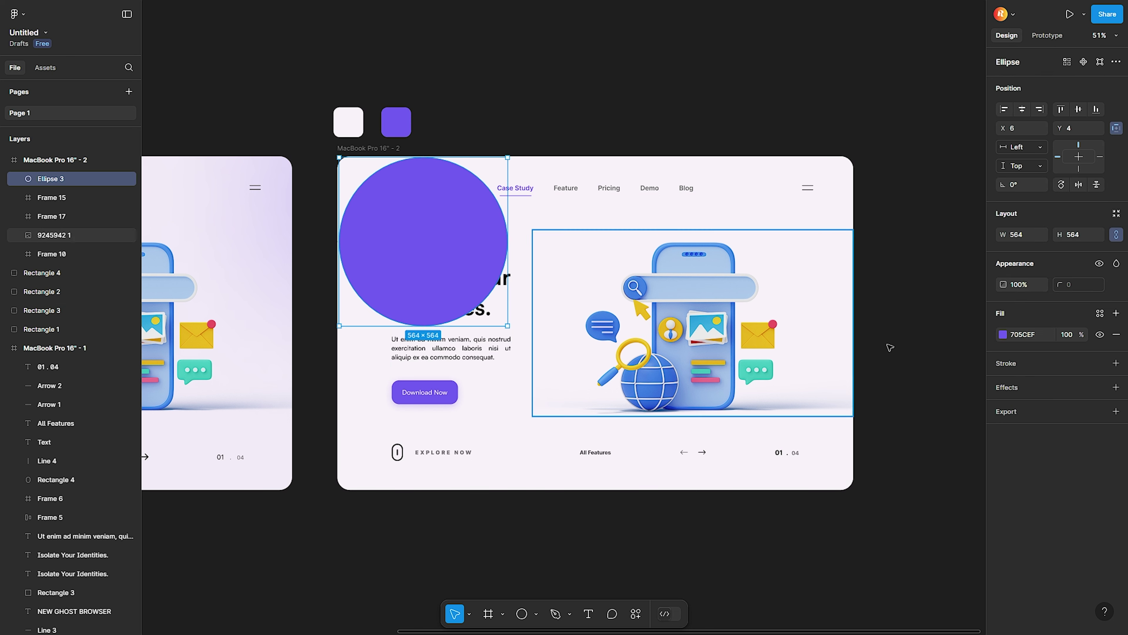
- Give the circle a 550 layer blur and 25% fill opacity, then push it past the top-left corner
click(1116, 387)
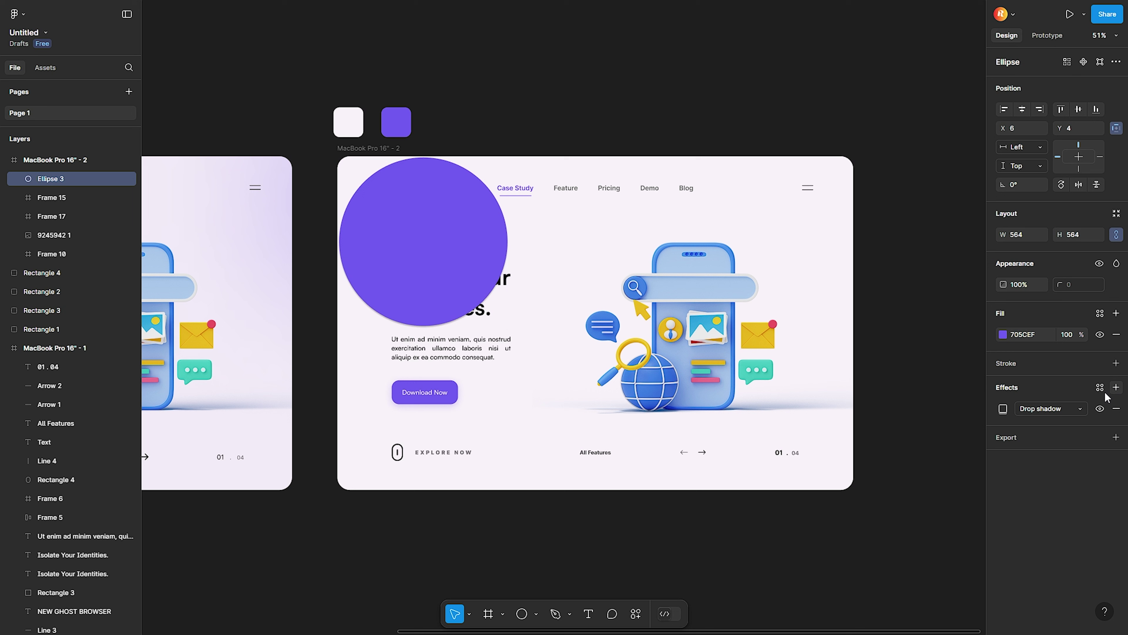
click(1056, 413)
click(1060, 424)
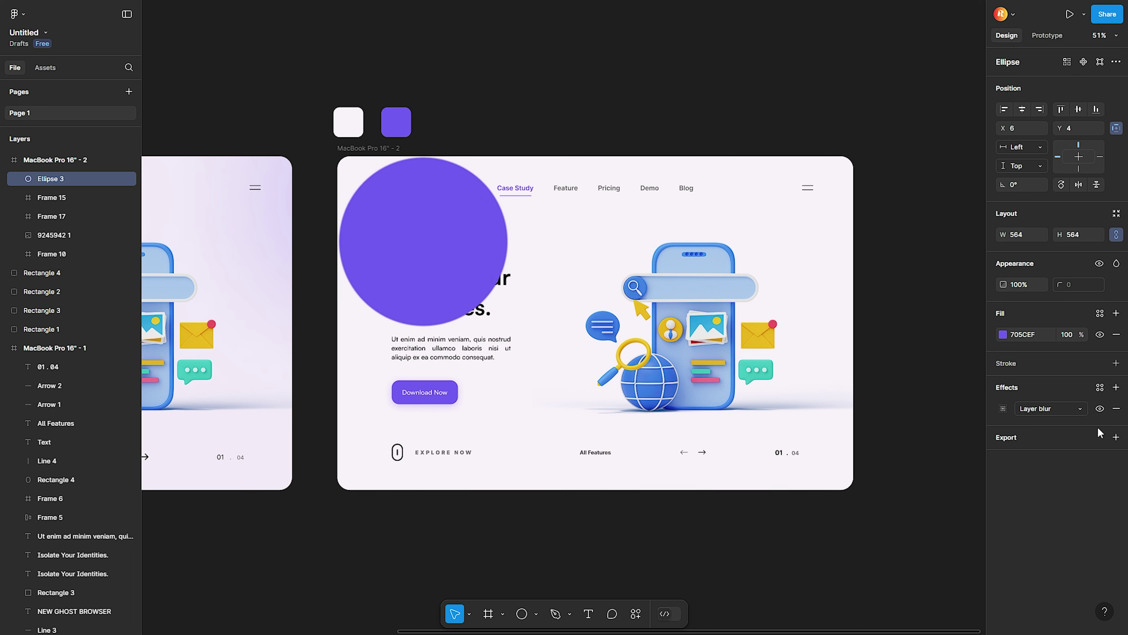
click(1003, 409)
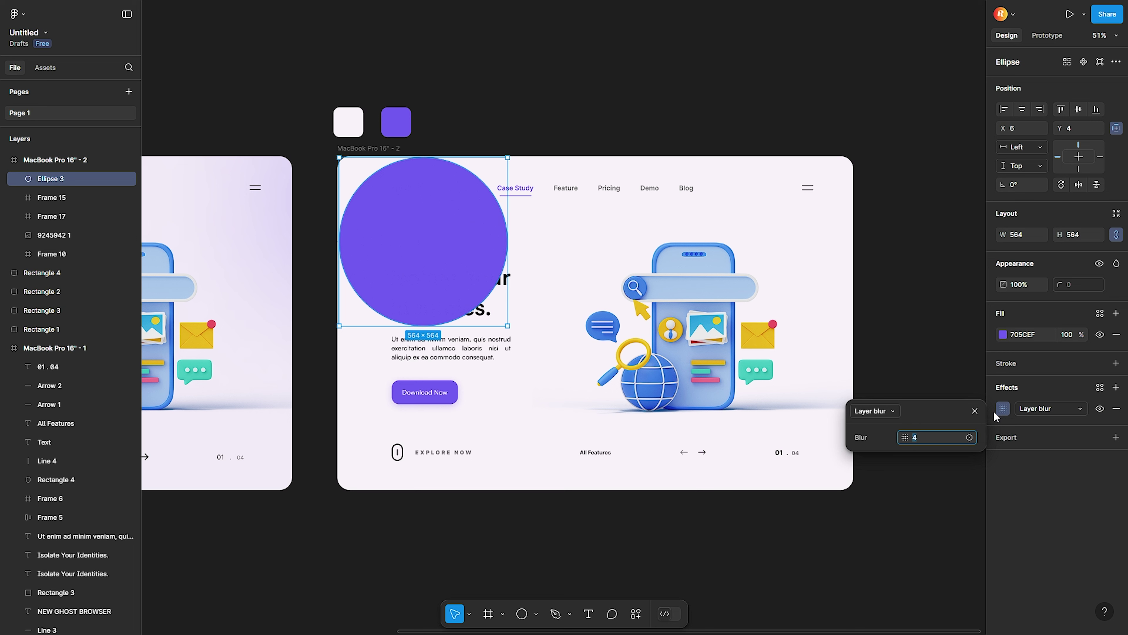
text(5)
text(50)
key(Return)
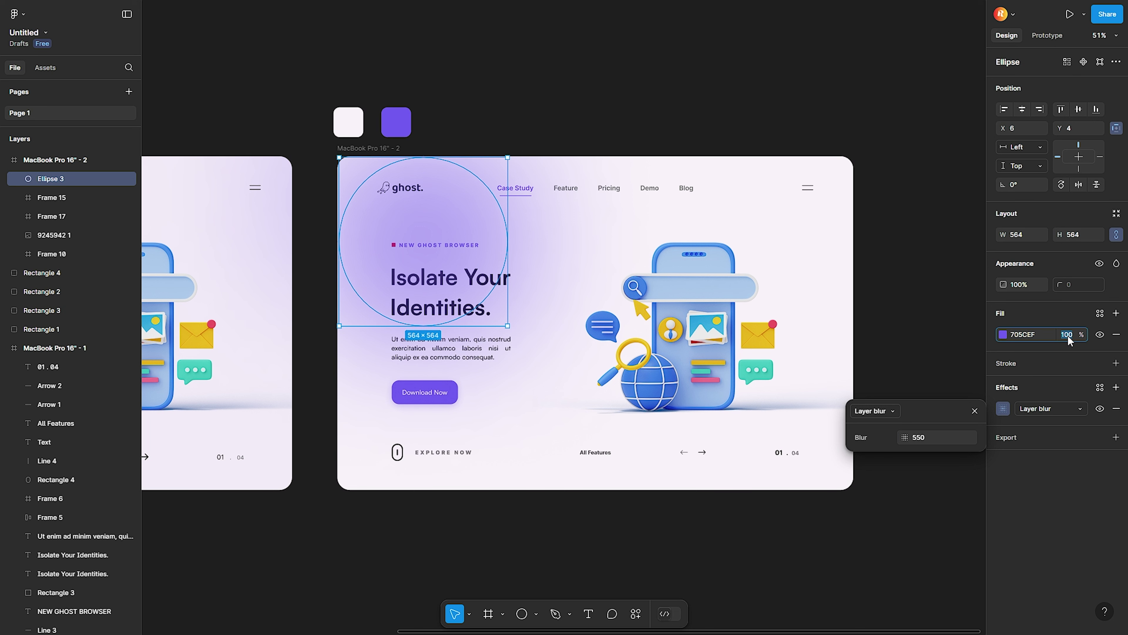
text(25)
key(Return)
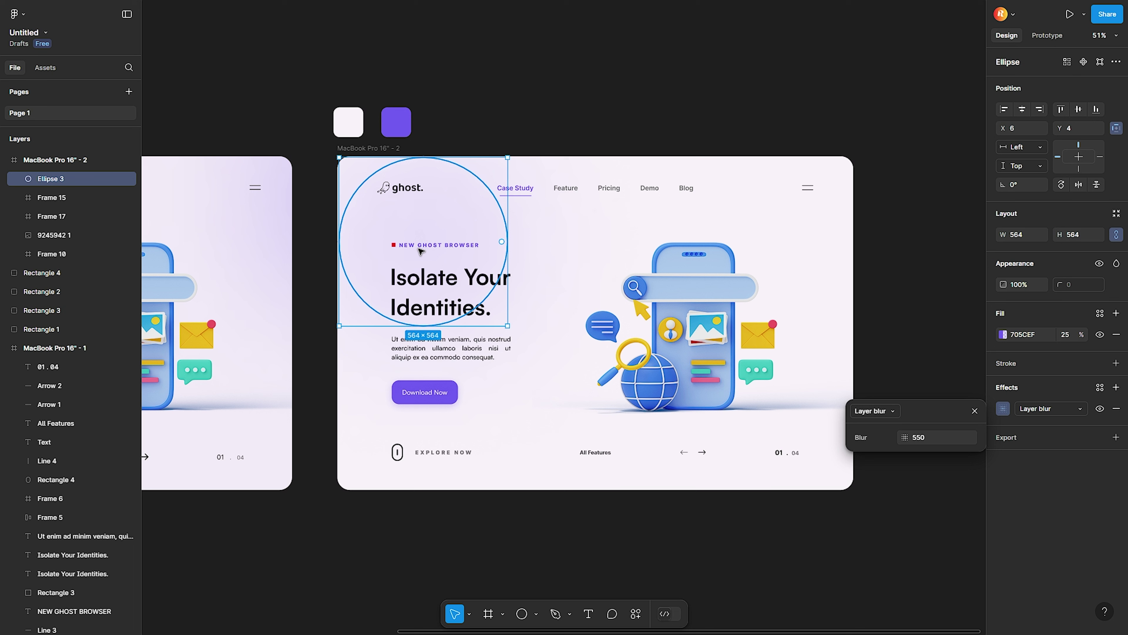
drag(421, 251, 53, 263)
- Send the glow circle behind the frame content and duplicate it to the other corners
click(320, 68)
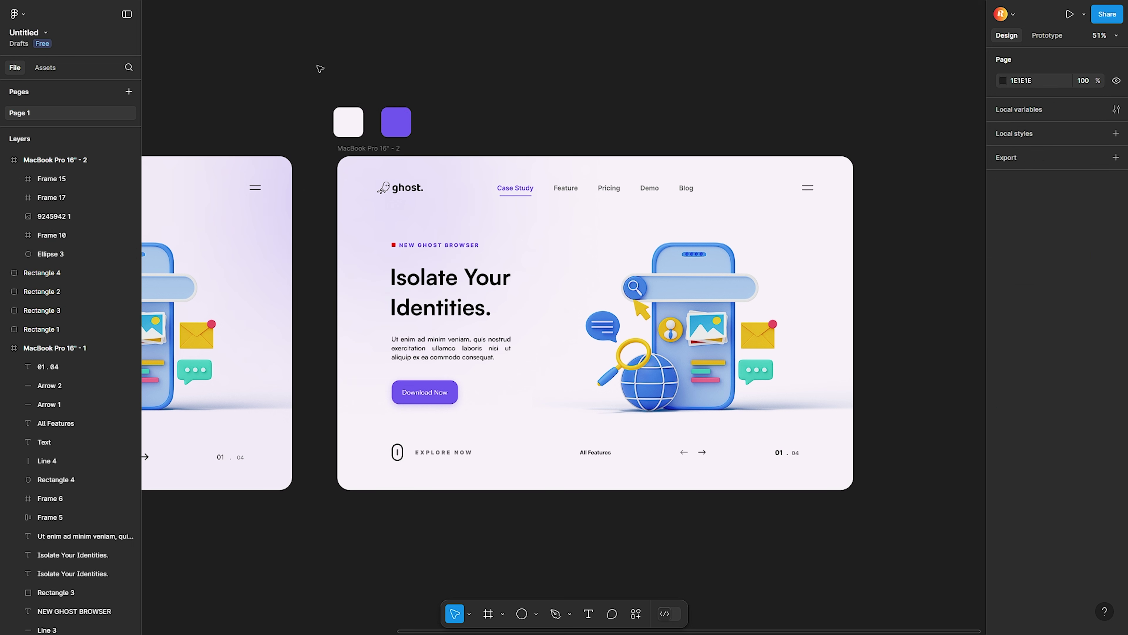
scroll(491, 111, right, 2)
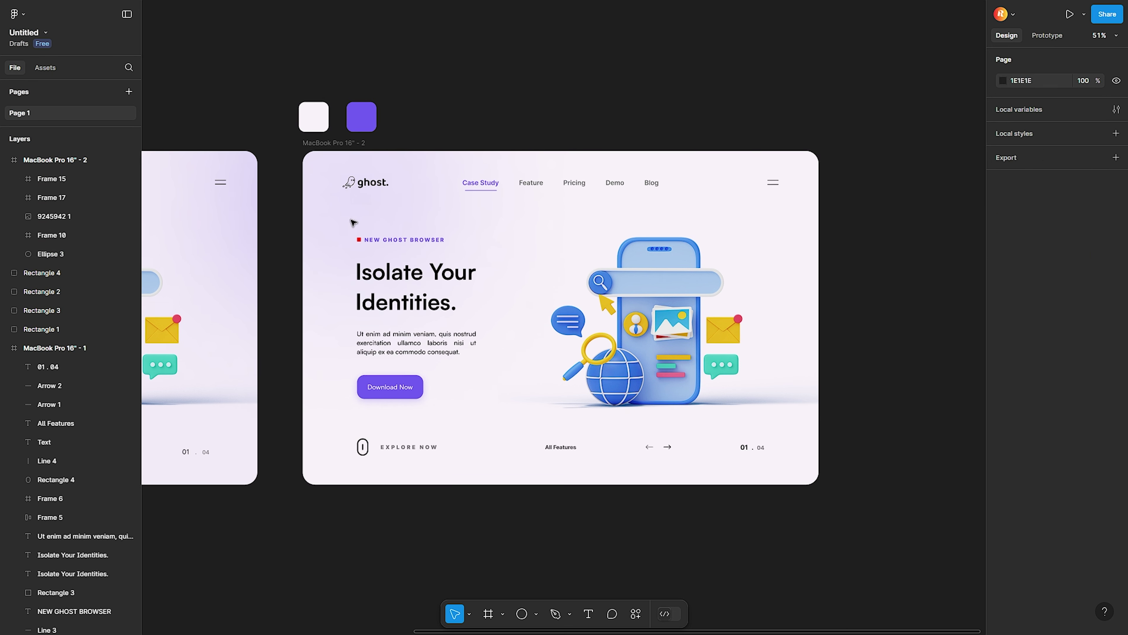
click(331, 216)
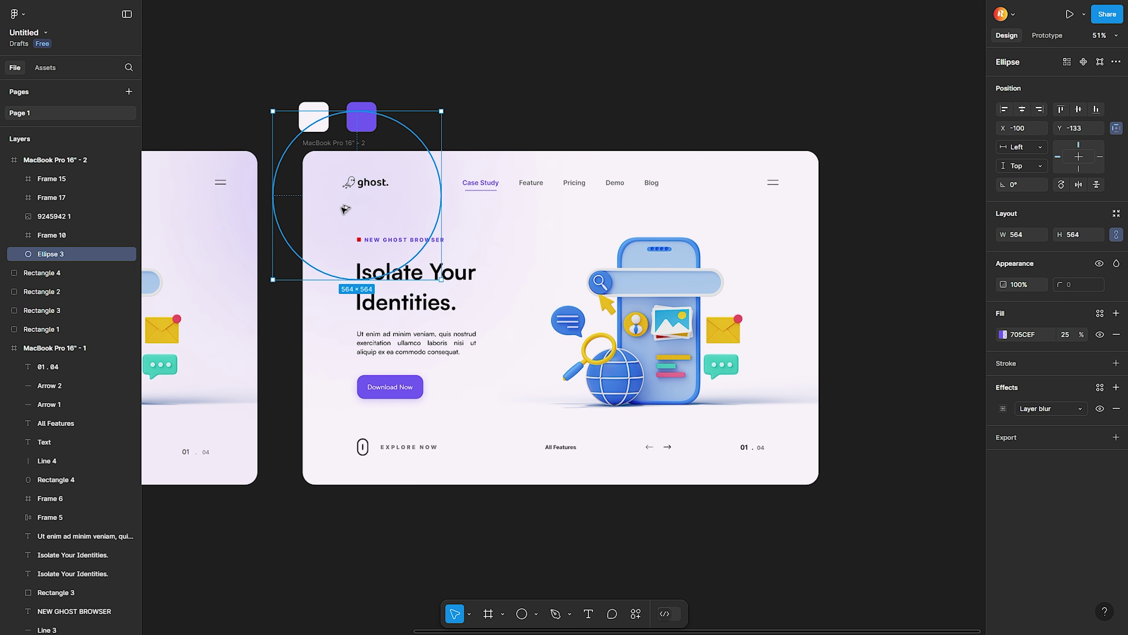
mouse_move(344, 209)
mouse_down()
mouse_move(760, 207)
mouse_move(457, 426)
mouse_move(408, 448)
mouse_move(441, 458)
mouse_up()
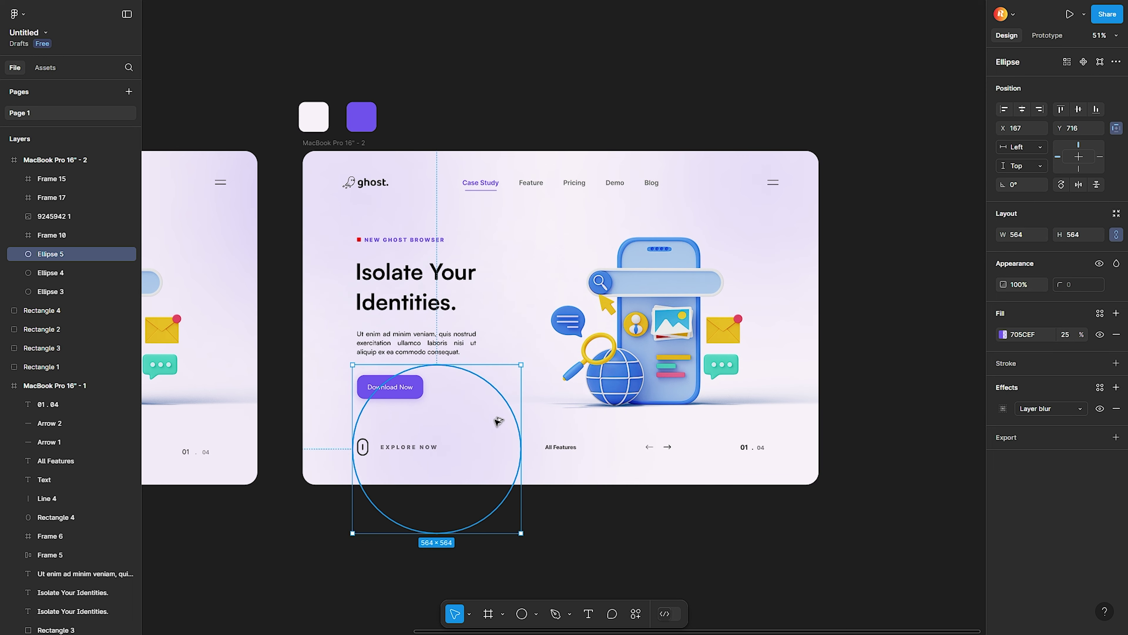
mouse_move(446, 418)
mouse_down()
mouse_move(736, 404)
mouse_move(771, 443)
mouse_up()
- Select all four corner glow circles together
click(903, 305)
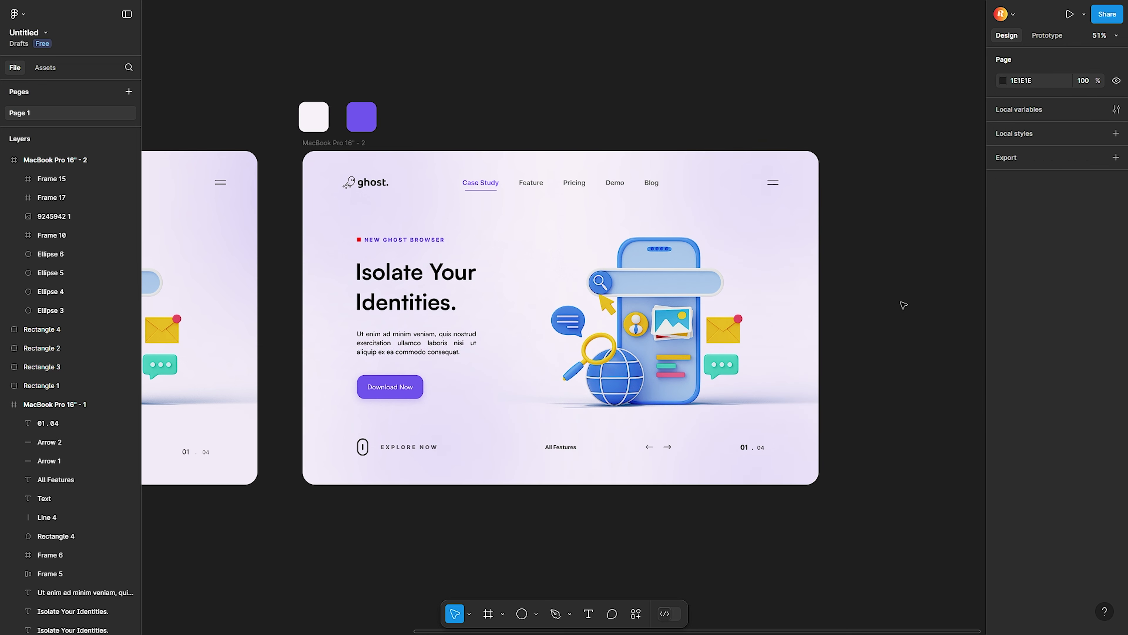
click(740, 201)
shift+click(736, 457)
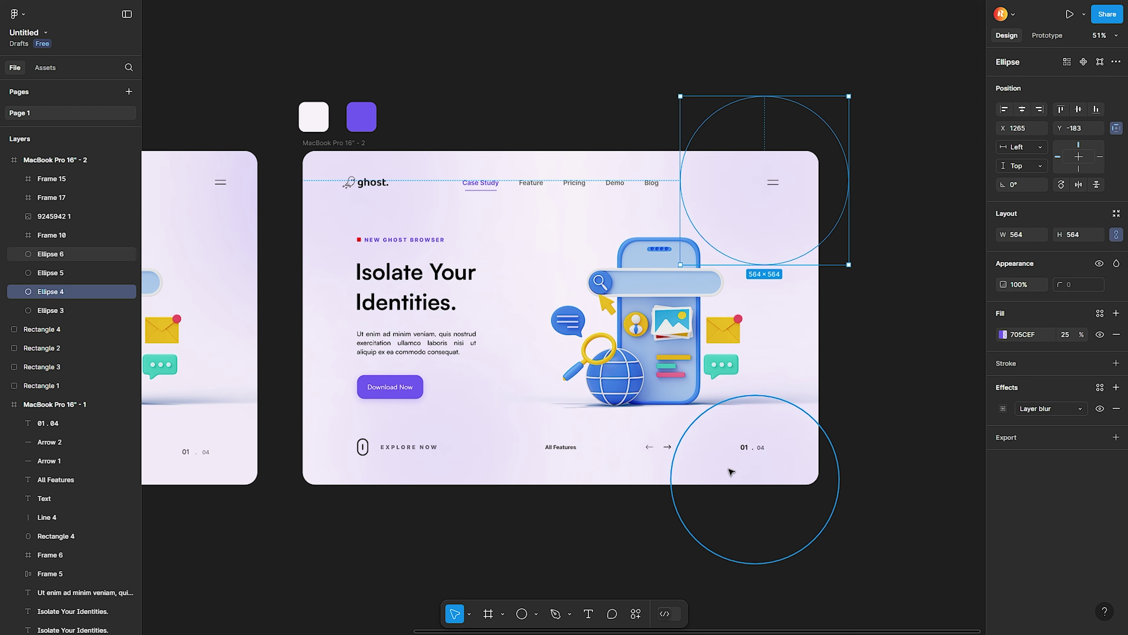
shift+click(402, 473)
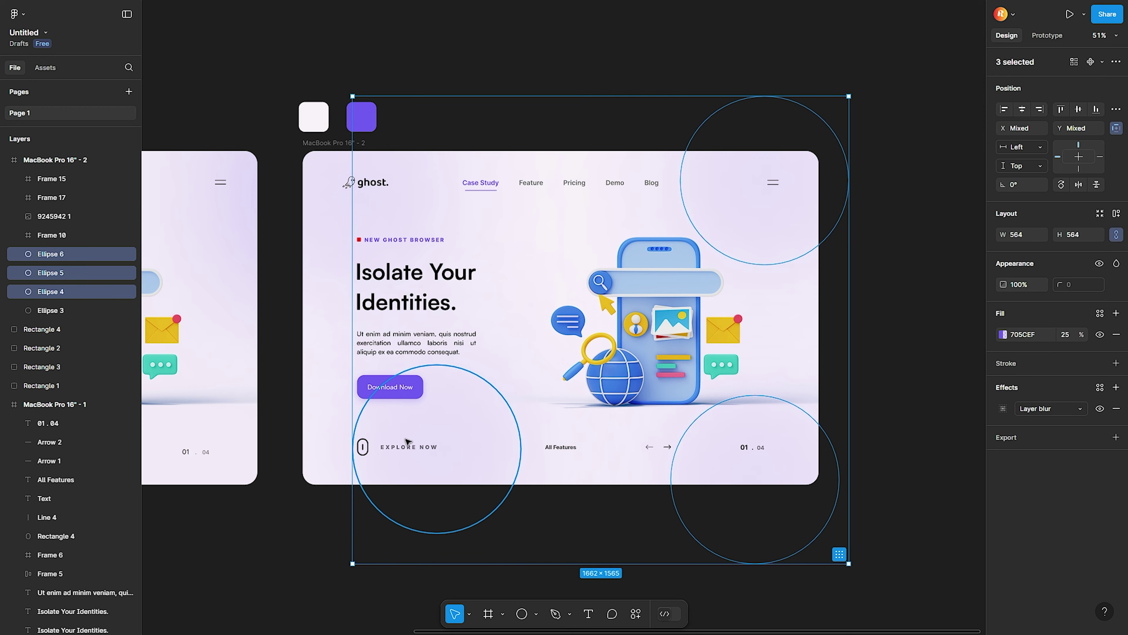
shift+click(378, 198)
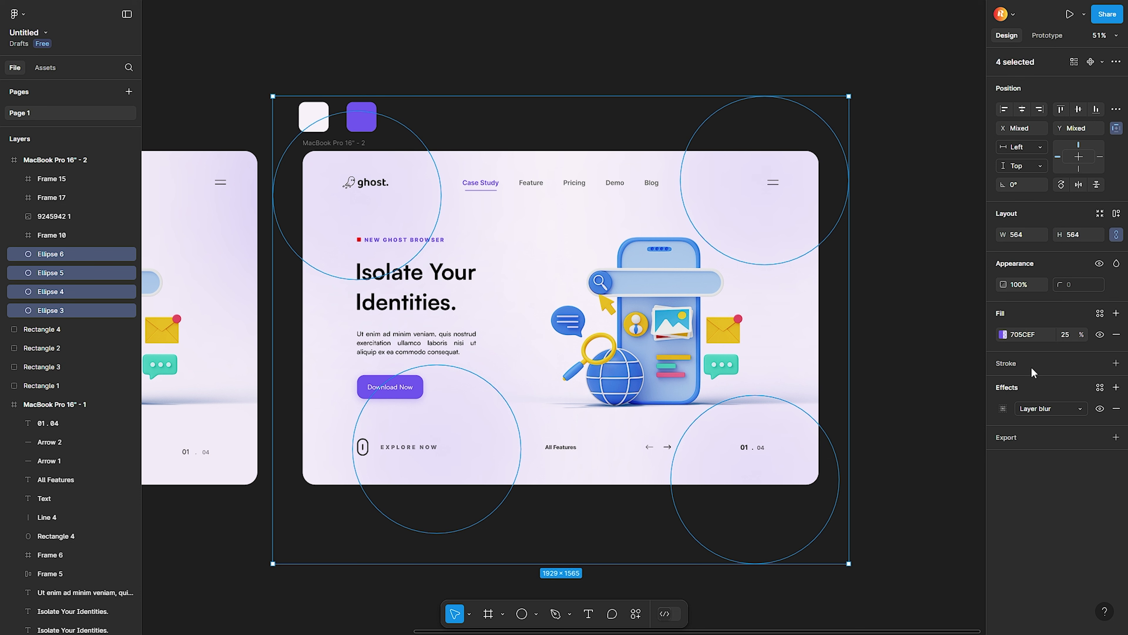